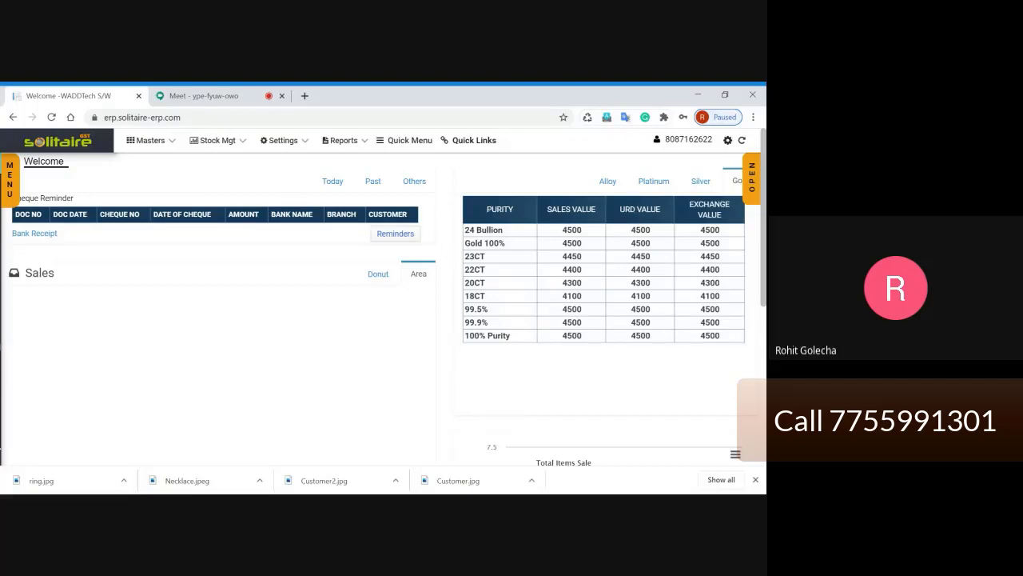
Step: Show the Quick Menu's Girvi/Money Lending/Gold Loan options, including Add Girvi and girvi reports
click(751, 190)
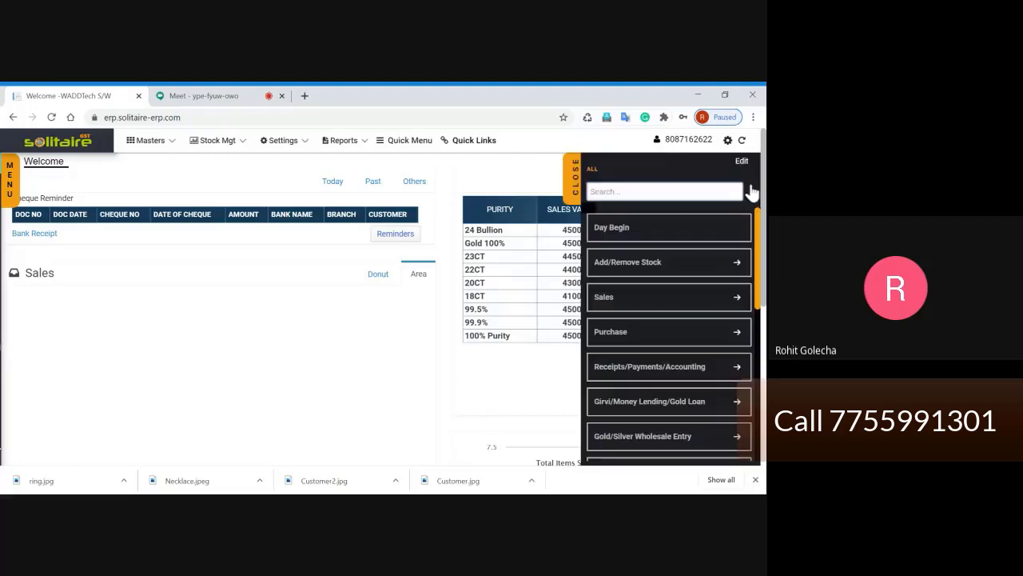
scroll(685, 240, down, 1)
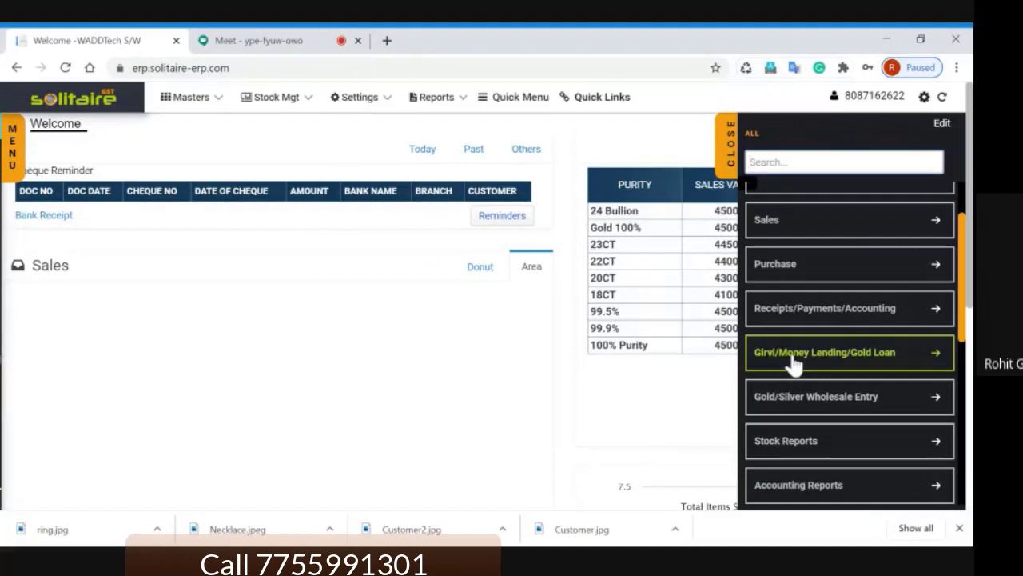
click(794, 360)
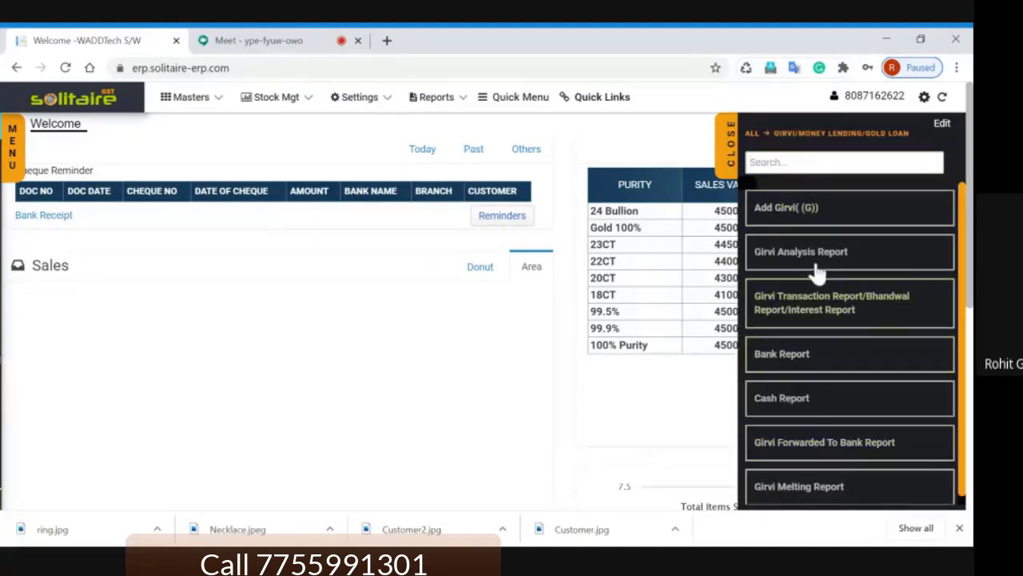
scroll(817, 276, down, 1)
scroll(839, 448, up, 1)
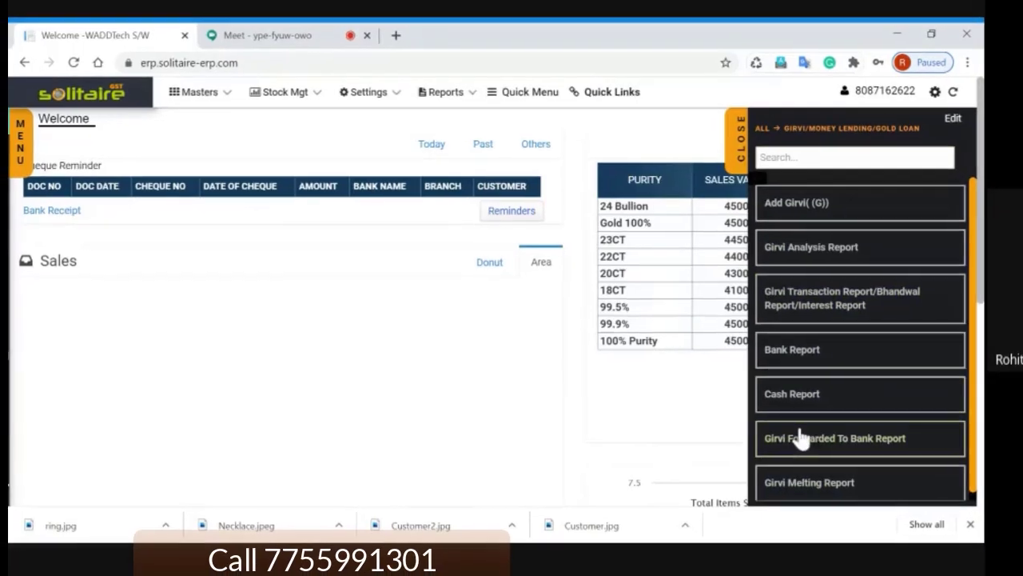
Step: Admit the waiting participant in Google Meet, then return to the ERP welcome page
click(292, 24)
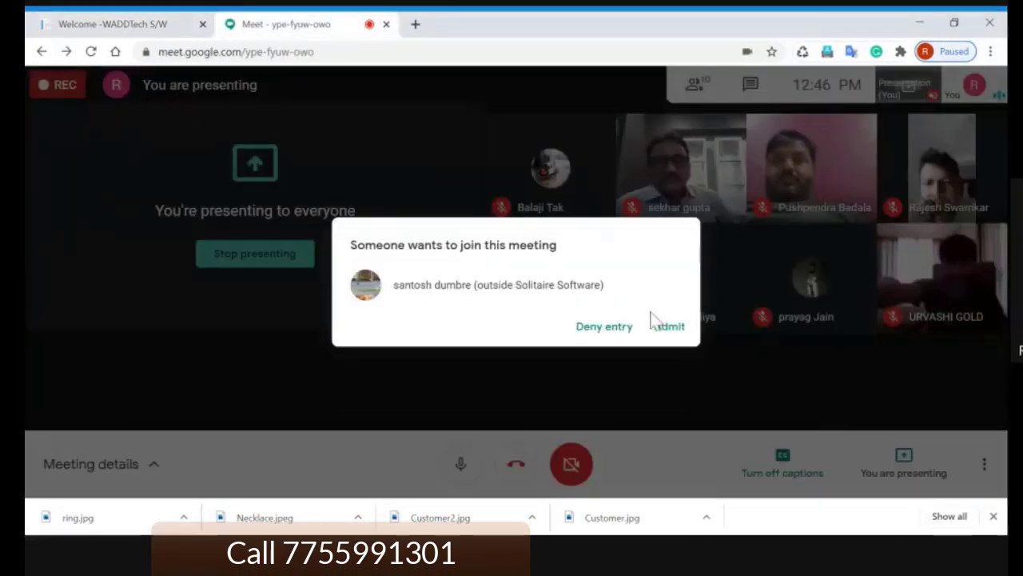
click(669, 327)
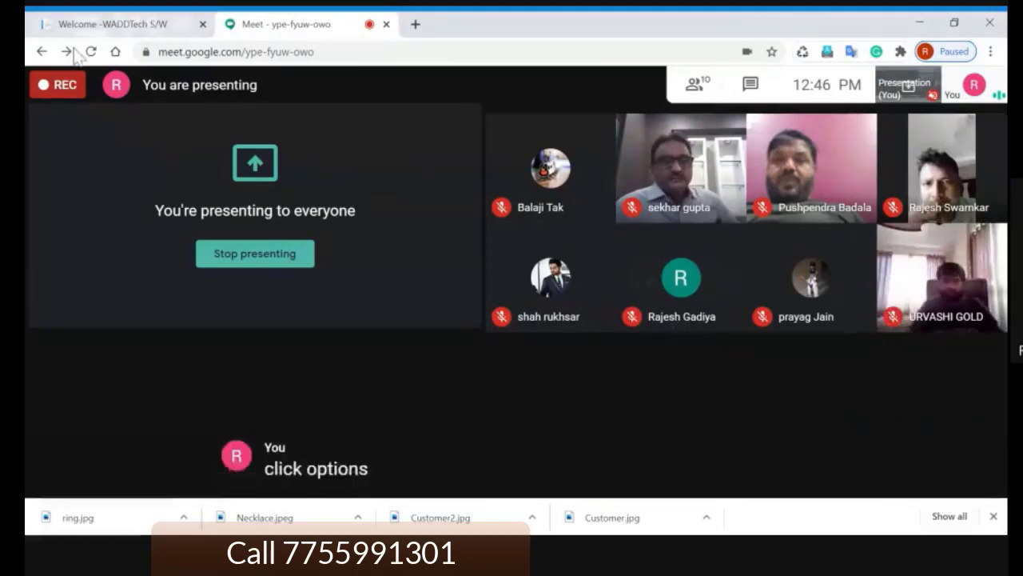
click(92, 25)
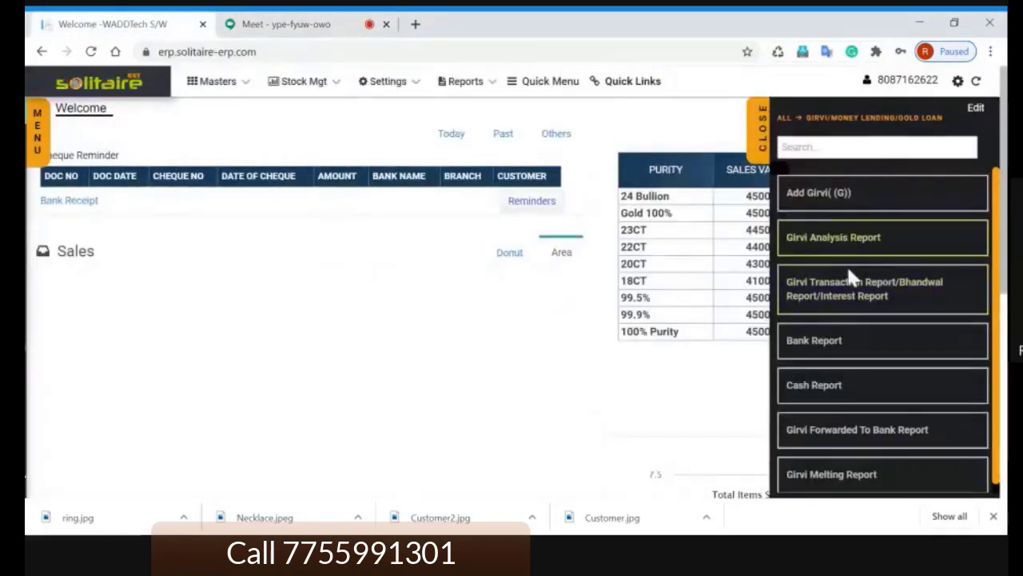
Step: Open Add Girvi (G) to reach the empty Girvi Accounts page and focus Search Customer
click(827, 204)
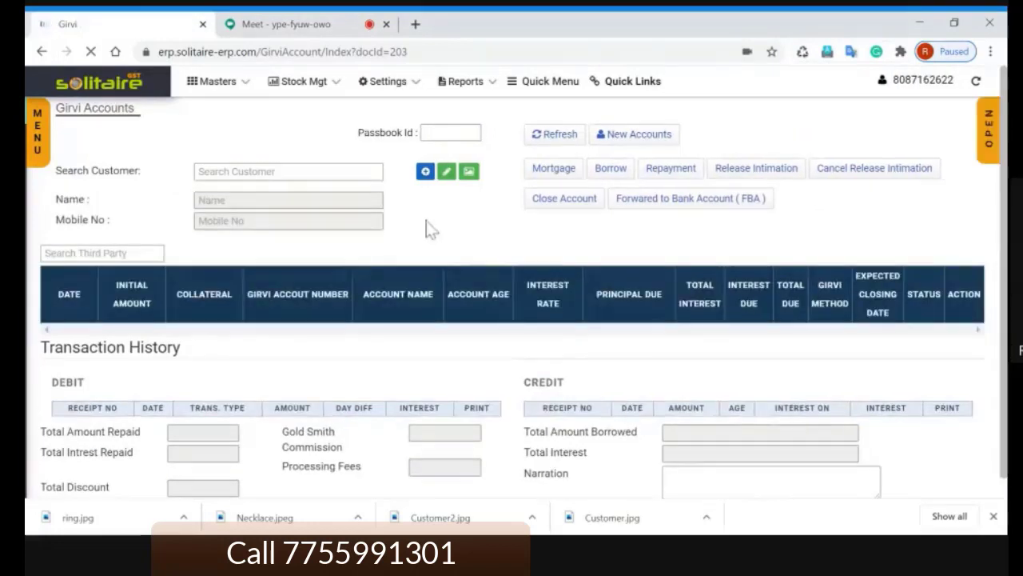
click(251, 177)
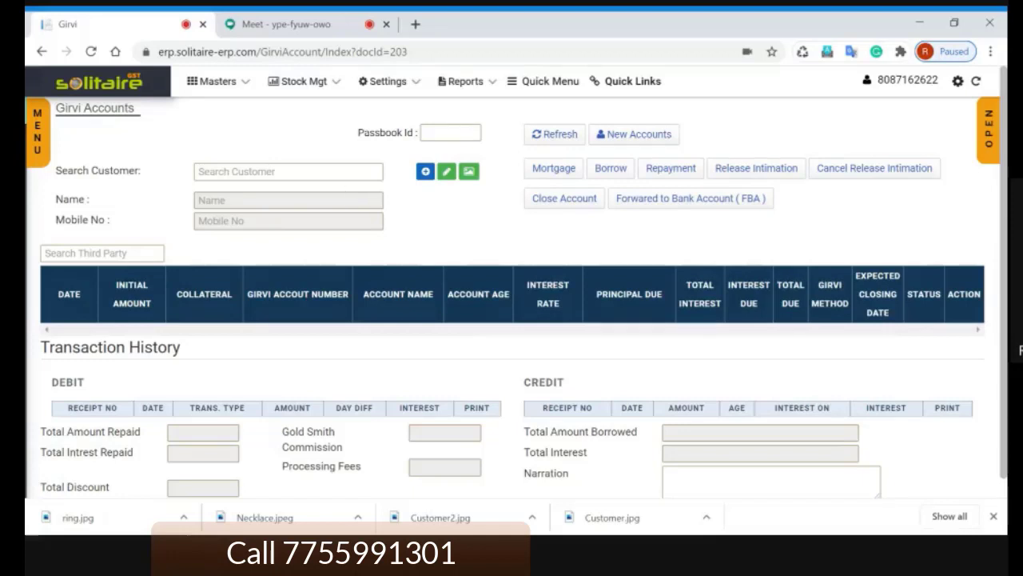
click(342, 172)
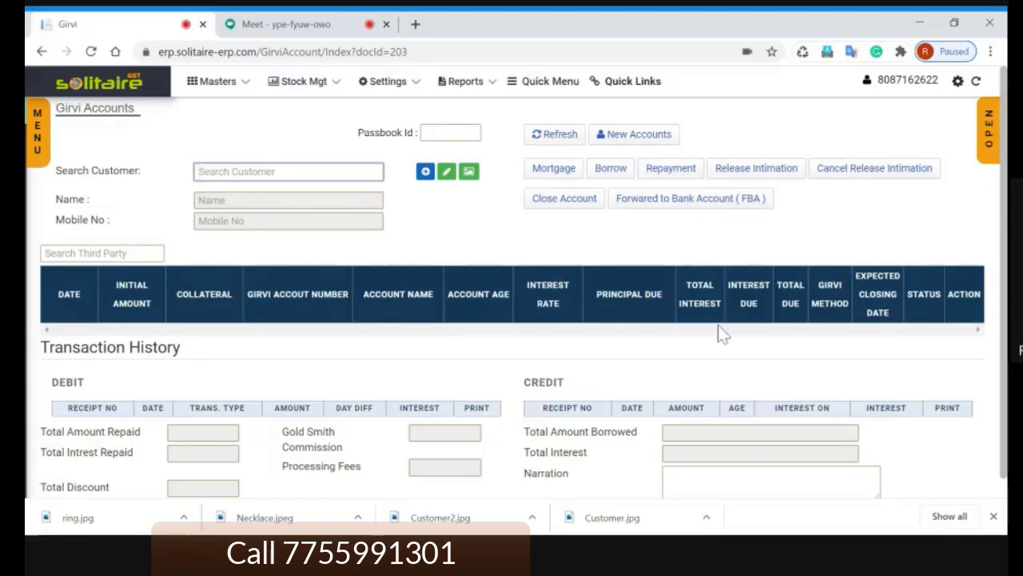
Step: Start a new customer and enter their last name, first name, mobile number and city
click(427, 173)
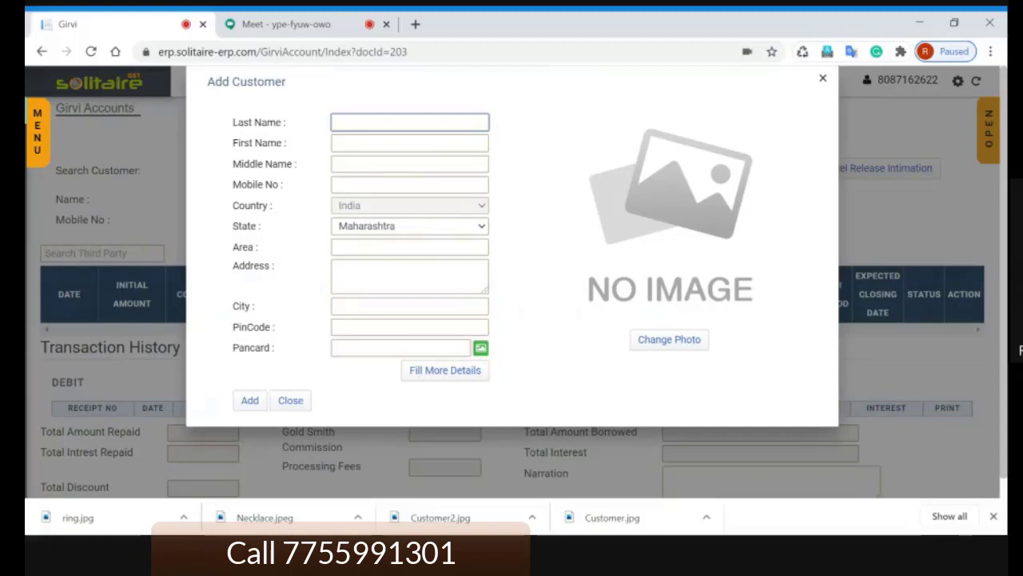
key(Tab)
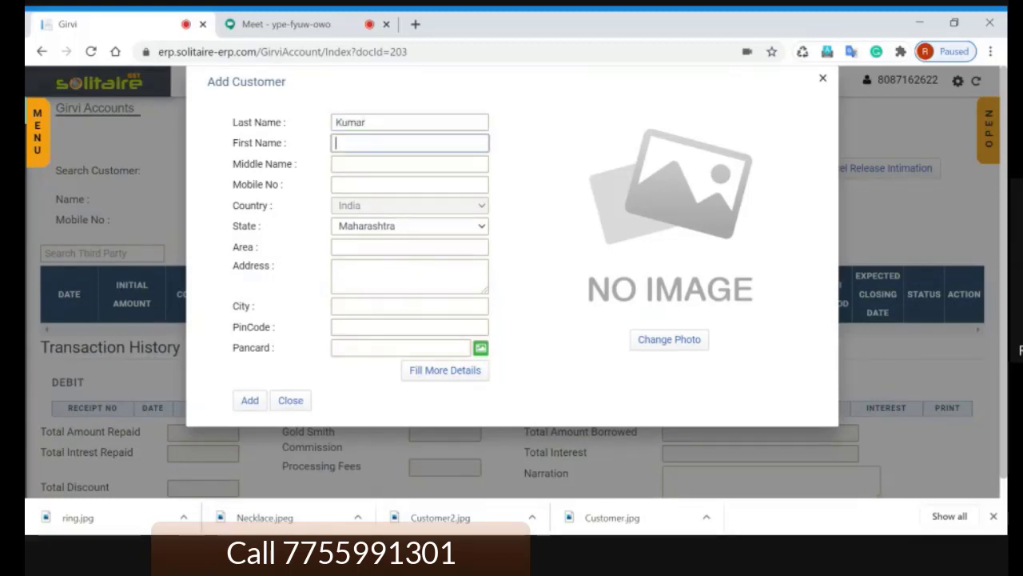
key(Tab)
key(Tab)
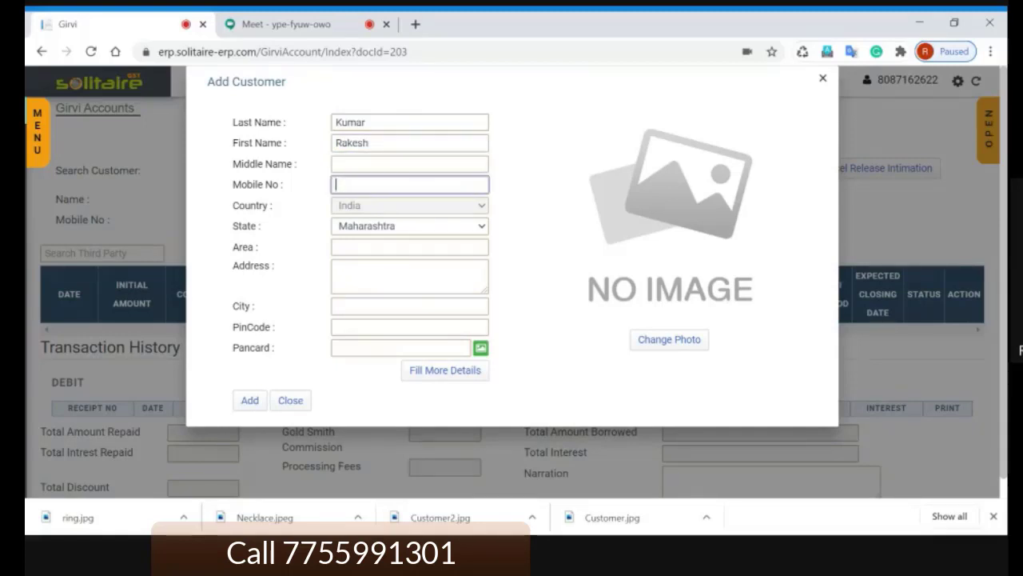
text(8888888888)
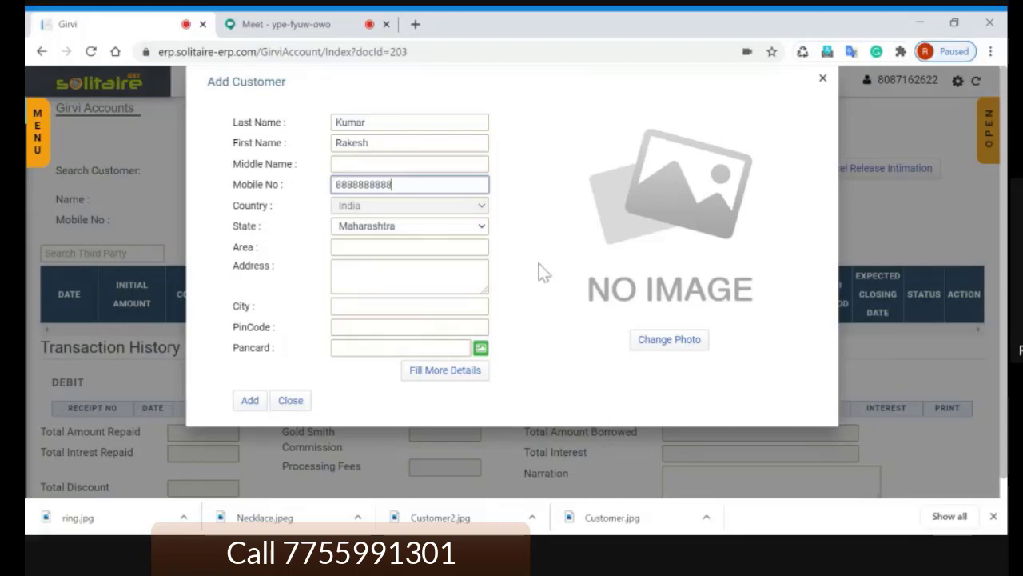
key(Tab)
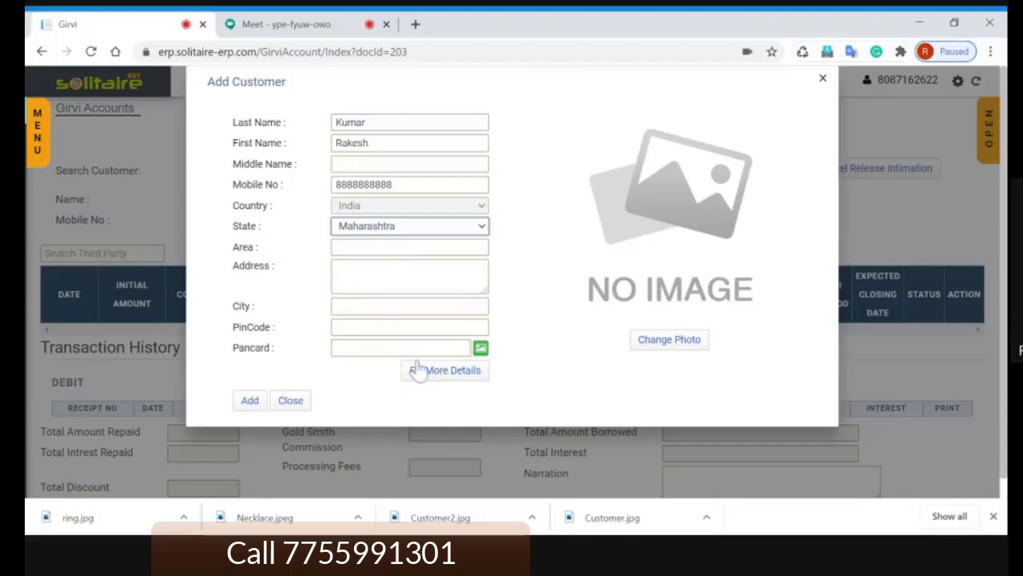
click(410, 306)
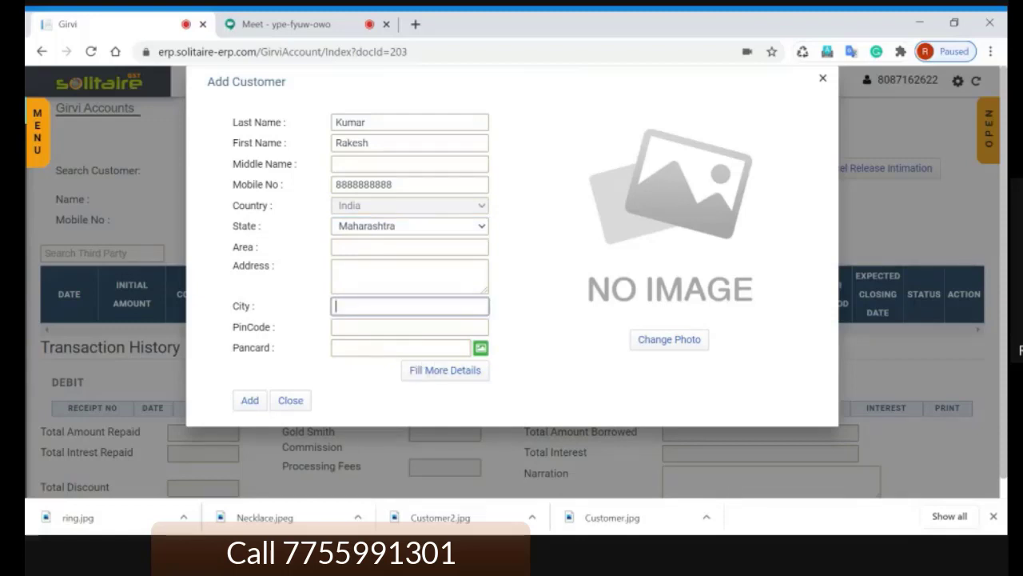
text(Pune)
key(Tab)
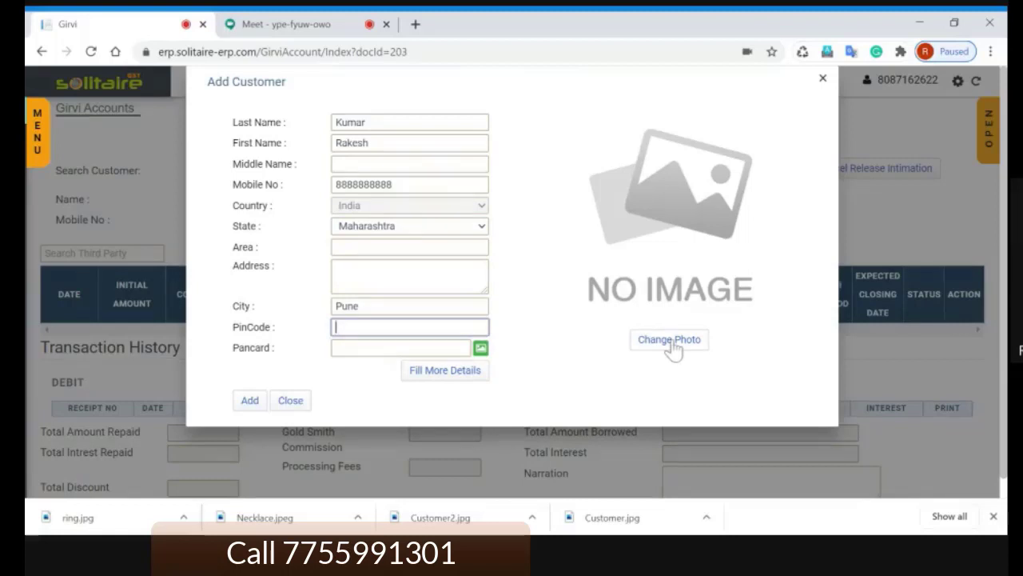
click(670, 340)
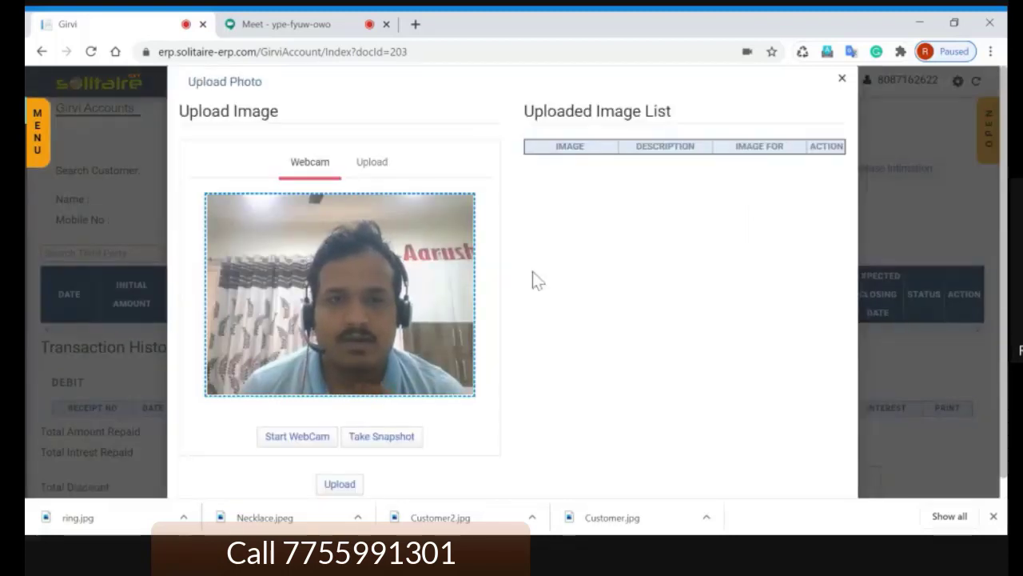
Step: Upload Customer2.jpg as the customer's photo, save it and close the upload dialog
click(374, 164)
click(241, 211)
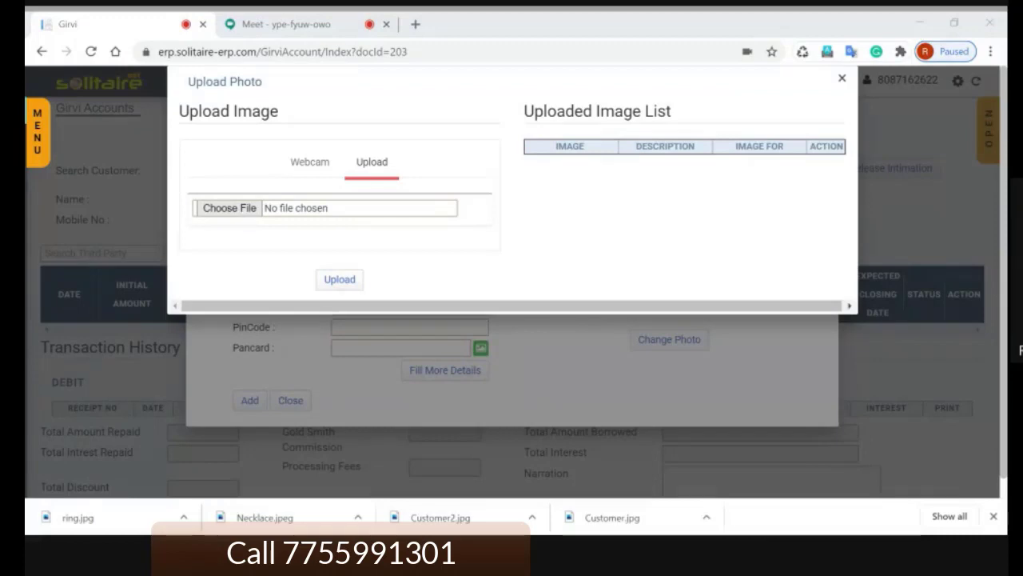
key(Return)
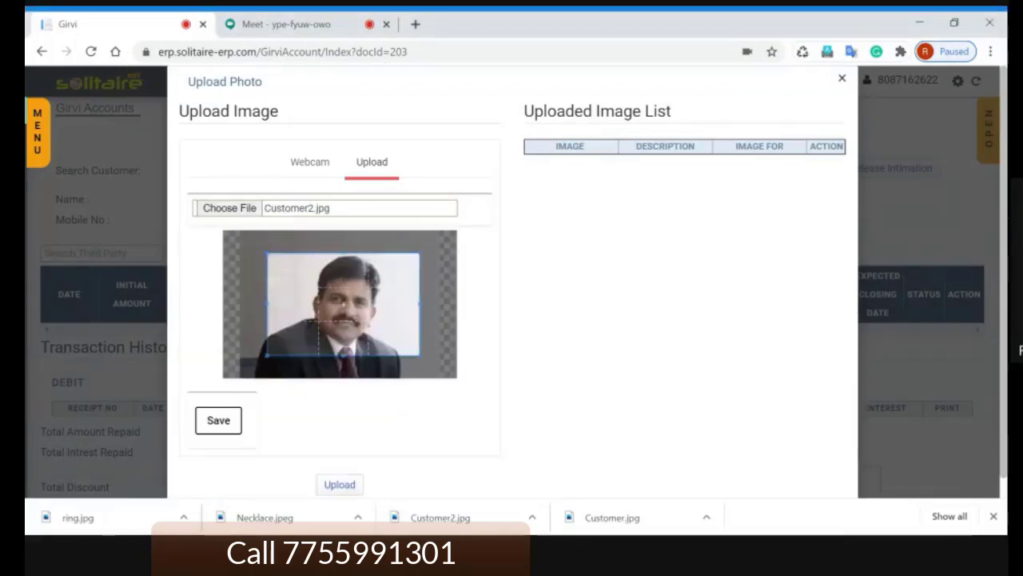
click(214, 424)
click(340, 486)
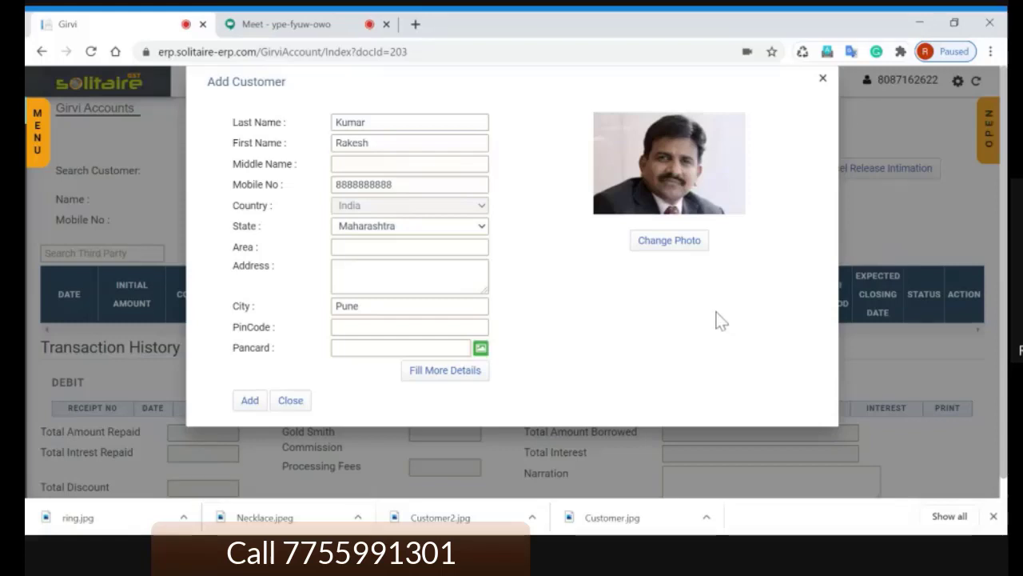
Step: Save the new customer and set the girvi account date to 01/06/2020, then switch to Meet
click(251, 402)
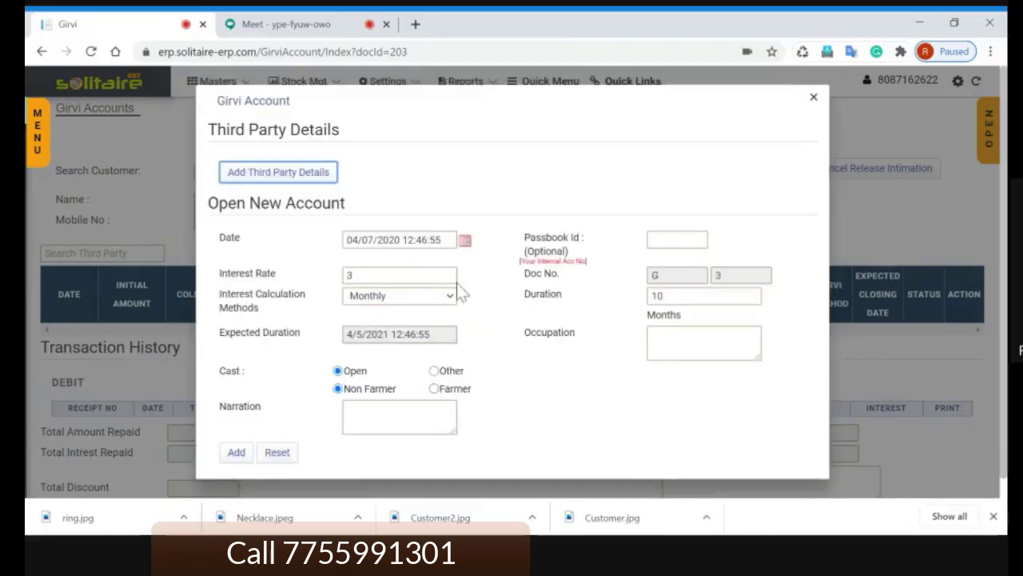
key(Tab)
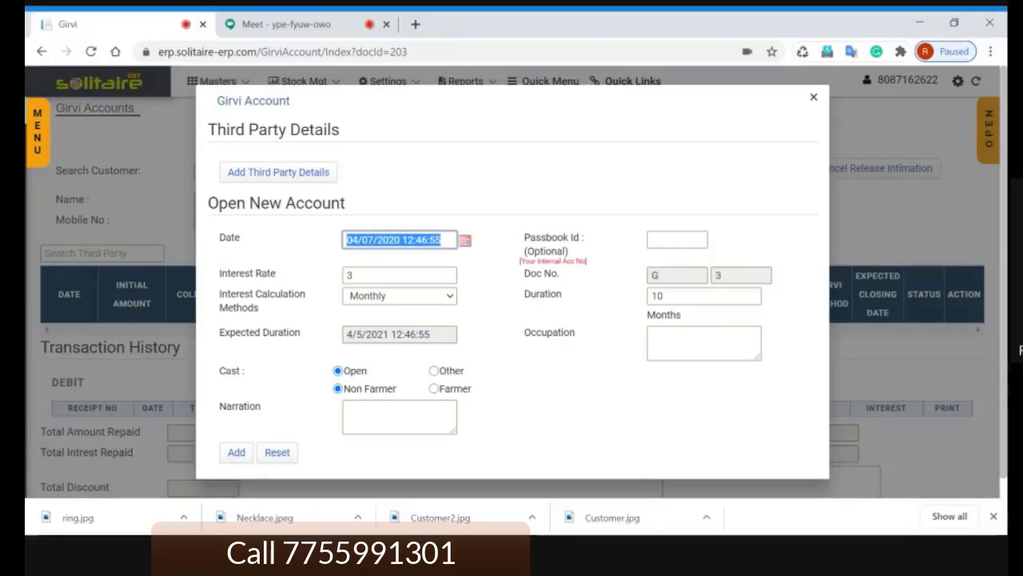
text(1)
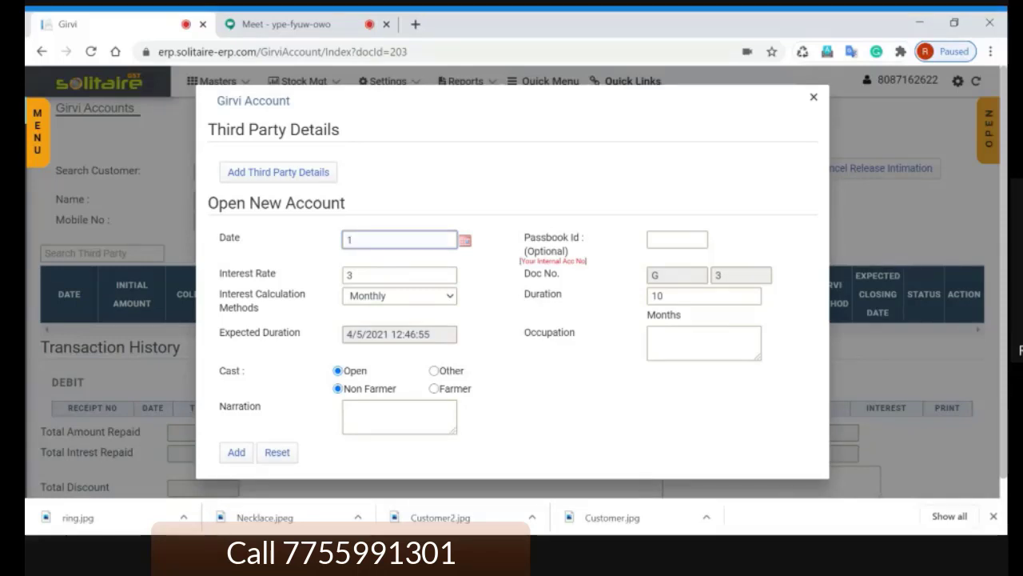
text(.6)
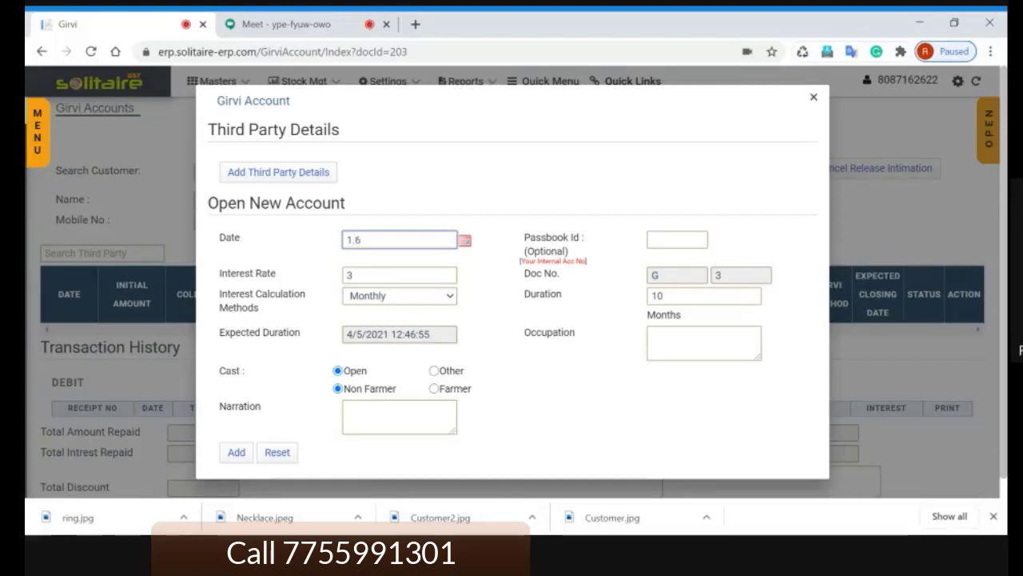
key(Tab)
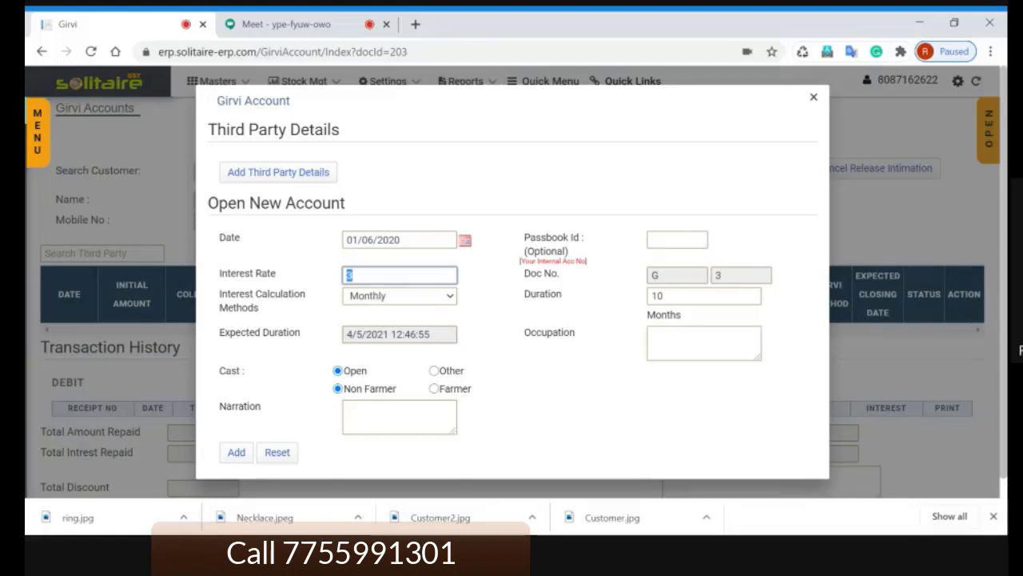
key(Tab)
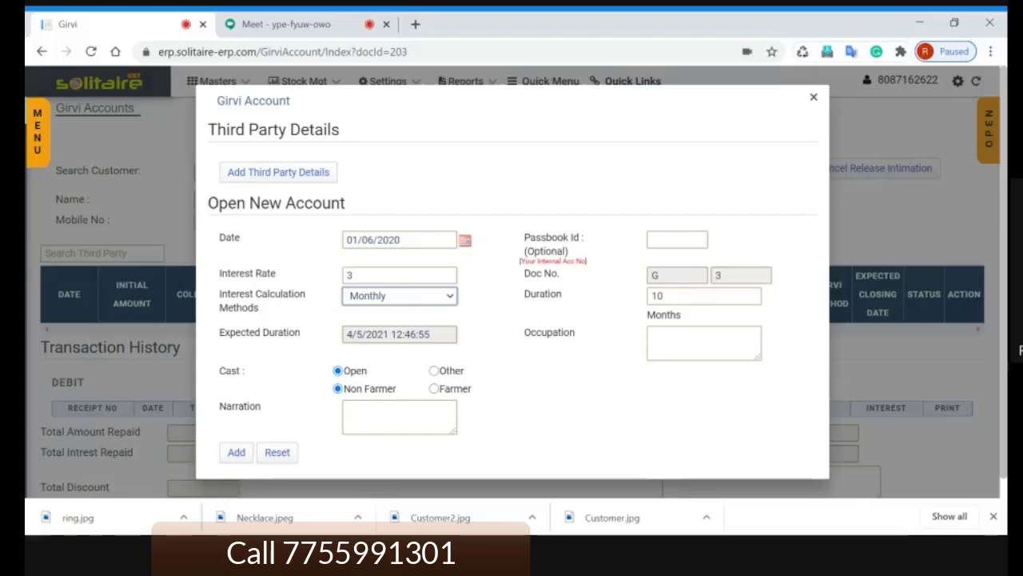
click(306, 316)
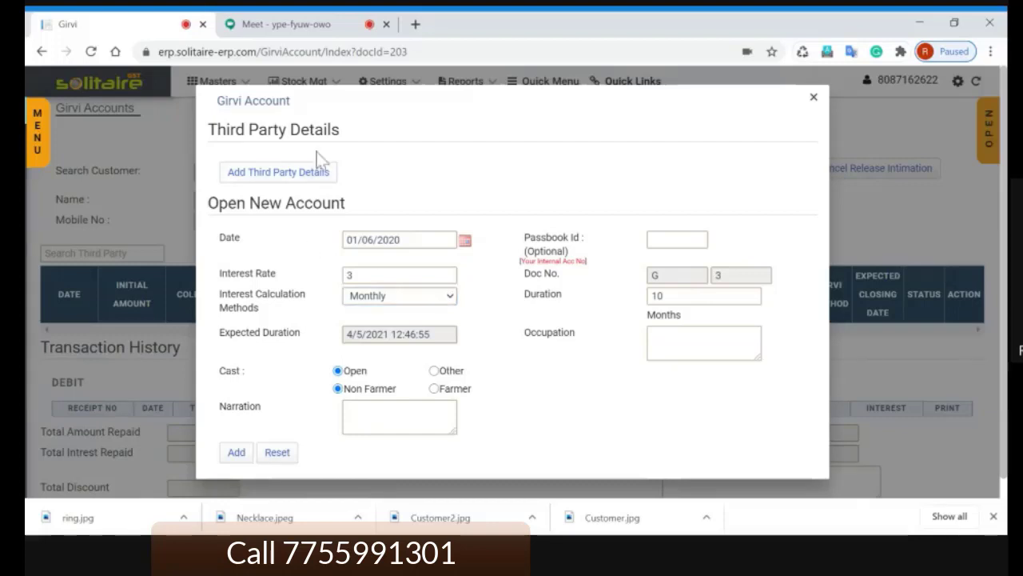
click(301, 26)
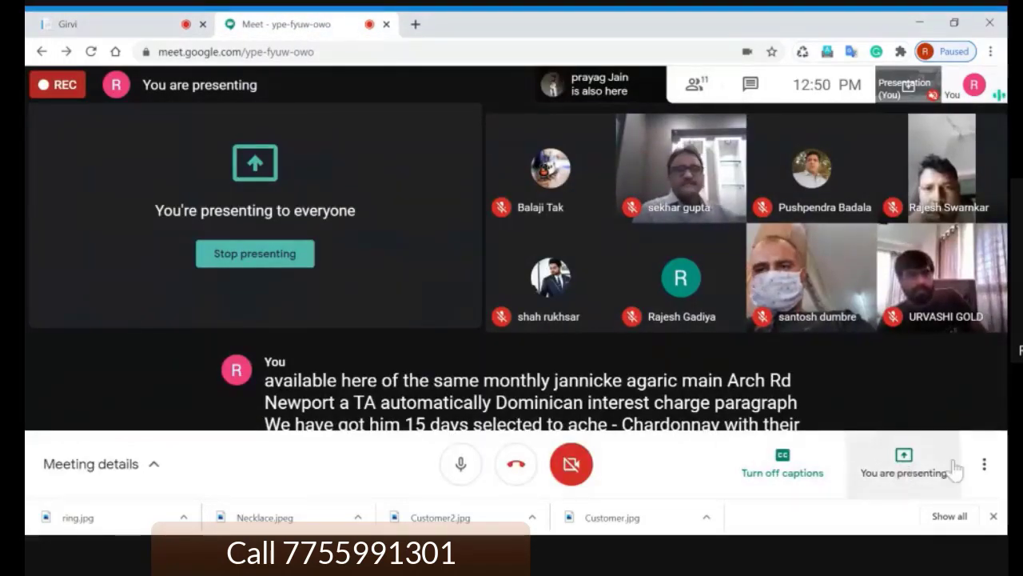
Step: Open Meet's More options menu, then go back to the Girvi account form
click(985, 464)
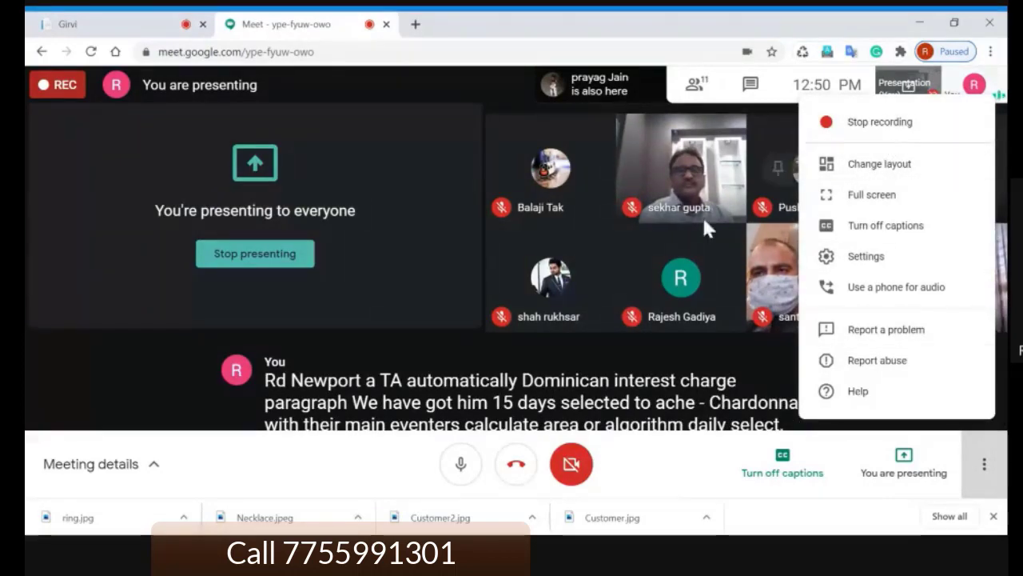
click(107, 27)
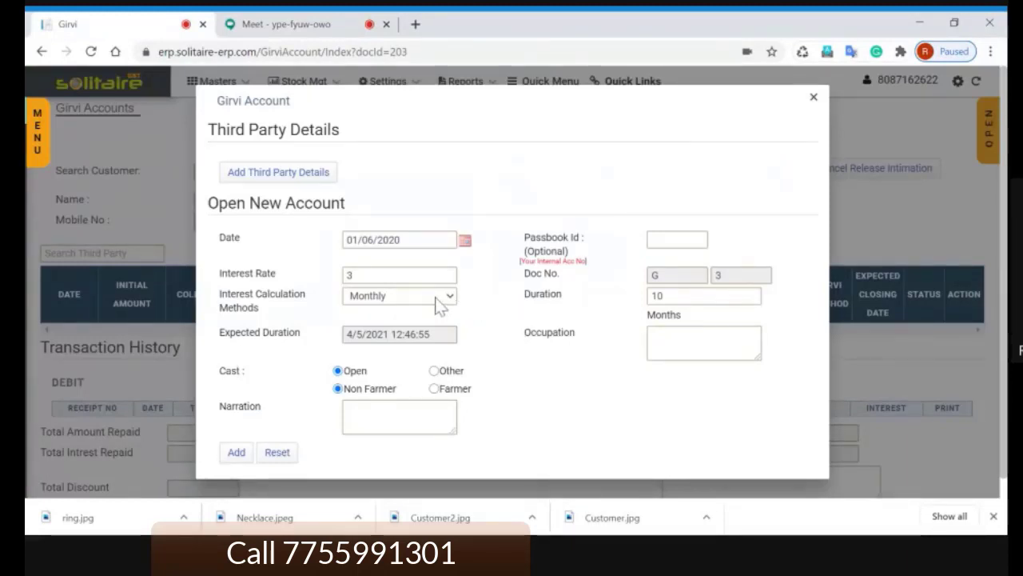
Step: Tab past Narration and create the girvi account with Add
key(Tab)
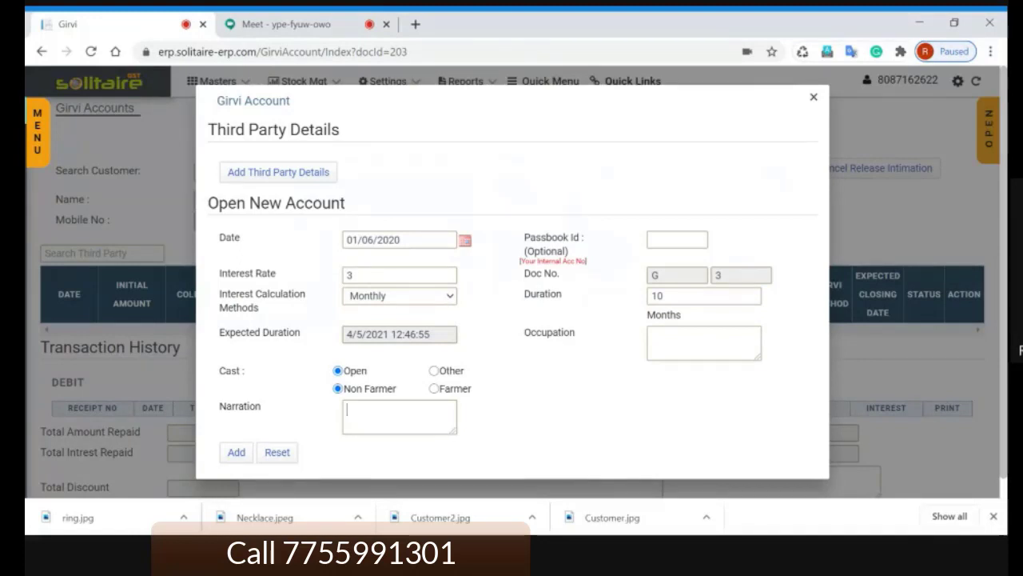
key(Tab)
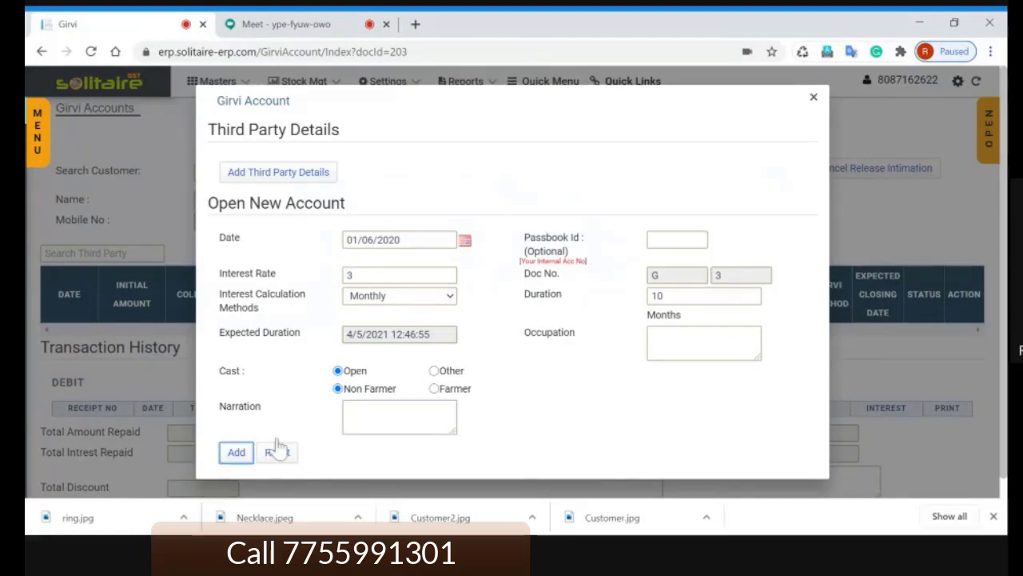
click(235, 453)
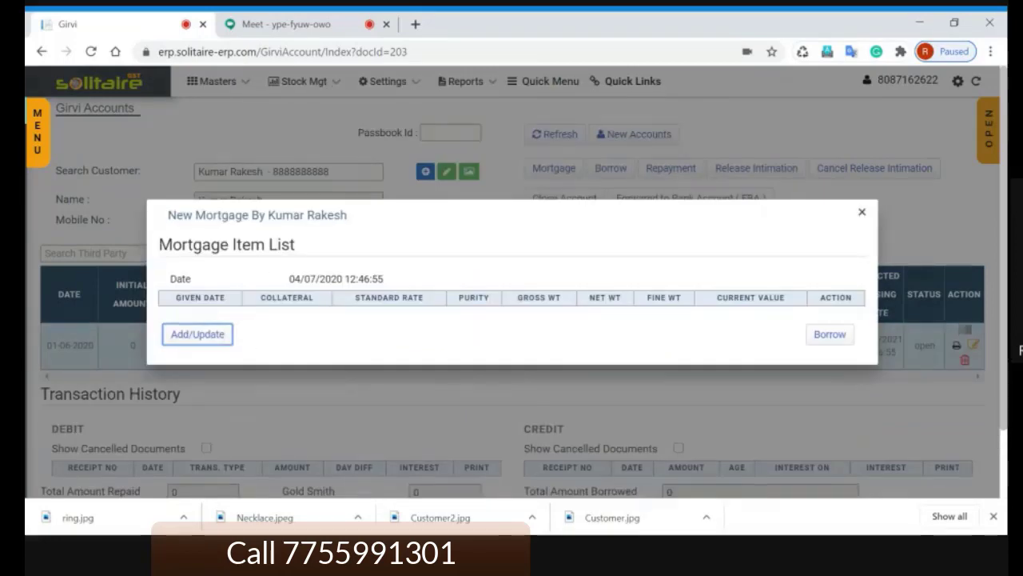
Step: Start a new mortgage item dated 01/06/2020, named NECKLACE with category NECKLESS
click(200, 336)
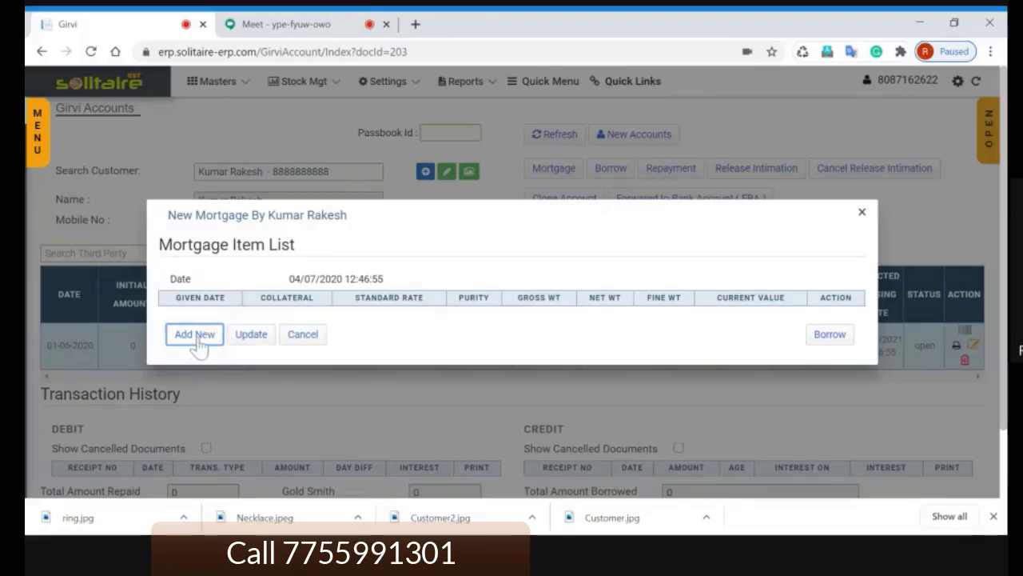
click(196, 337)
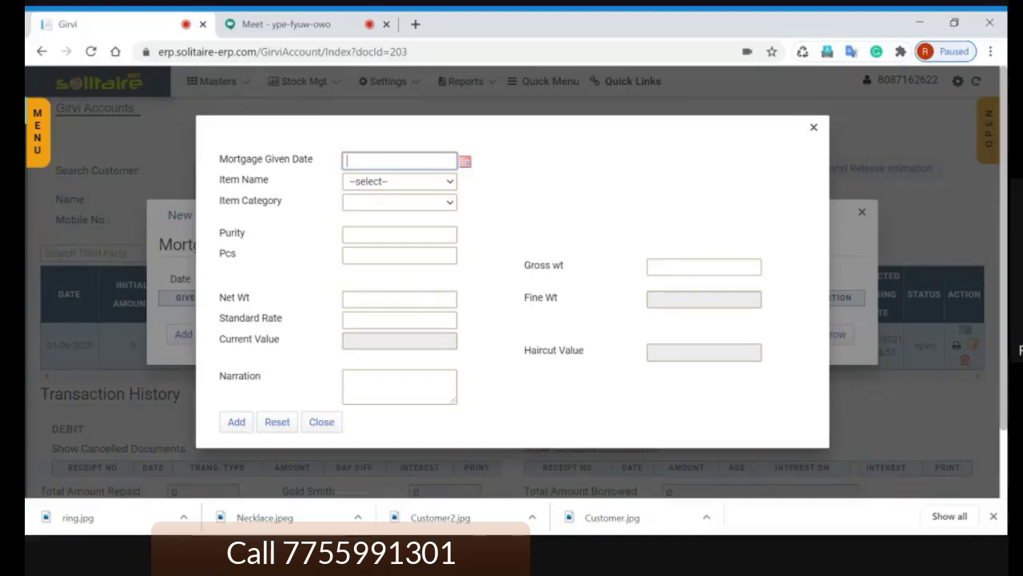
text(01/06/2020)
key(Tab)
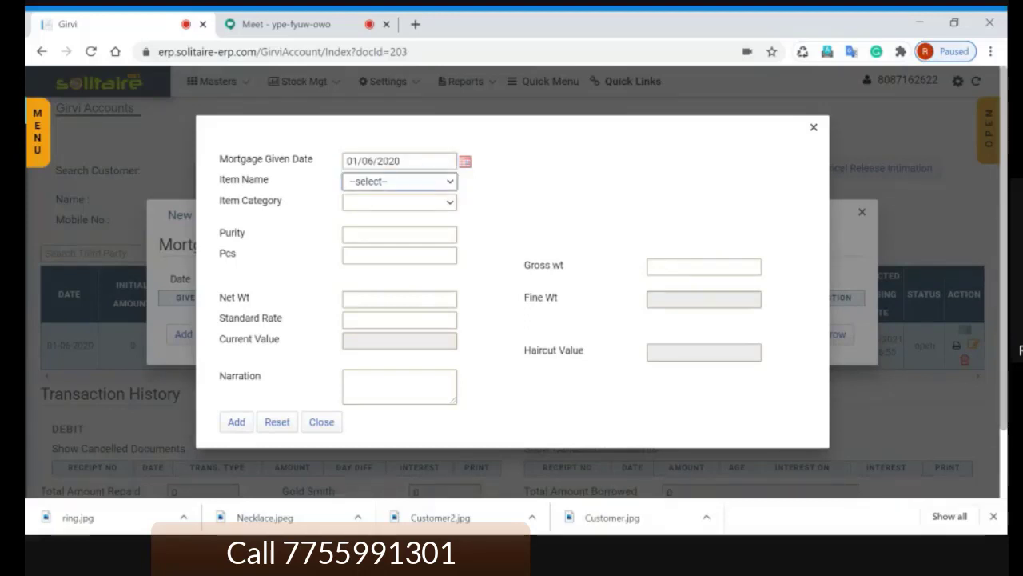
key(Down)
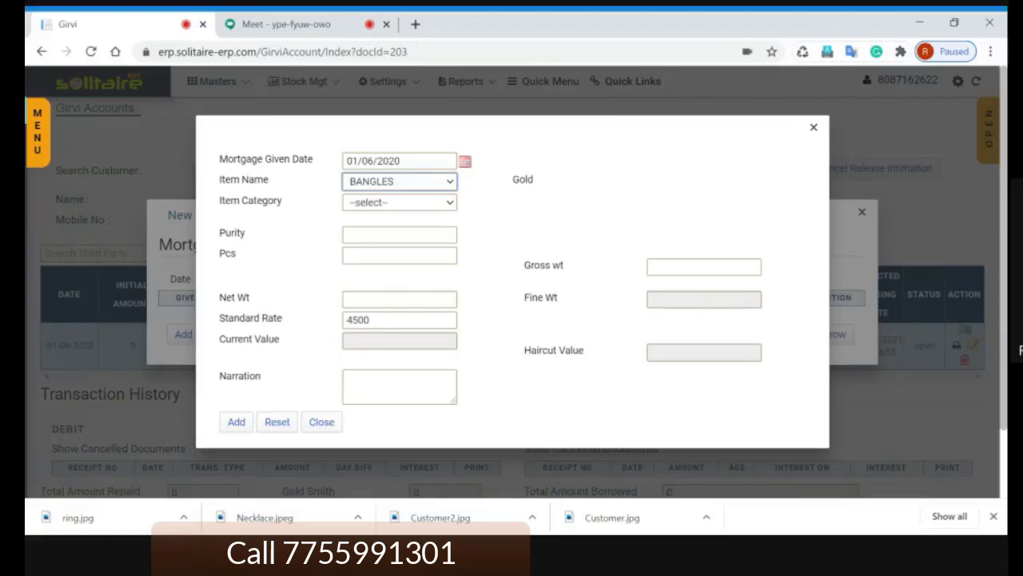
key(Down)
key(Tab)
key(Down)
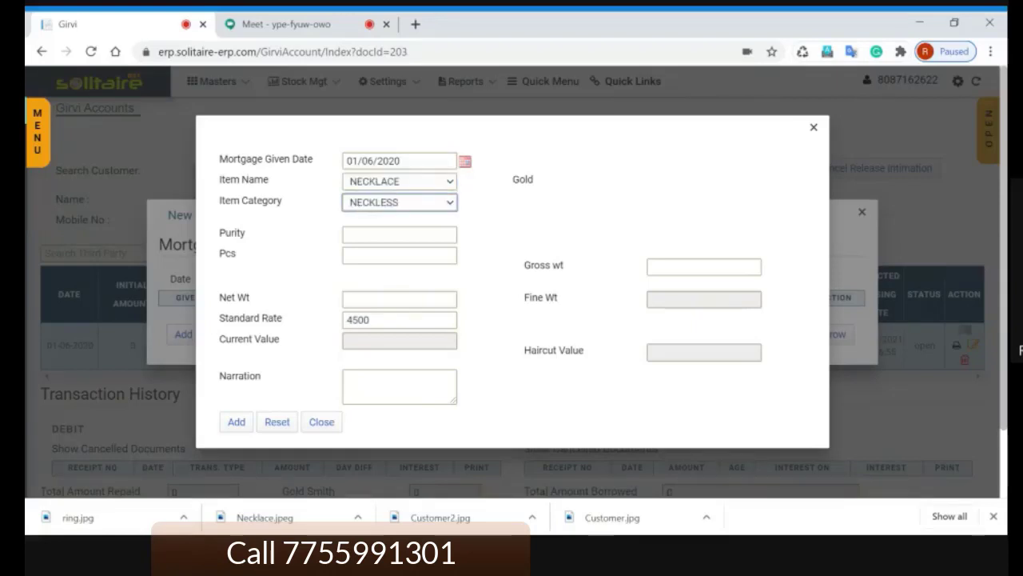
key(Tab)
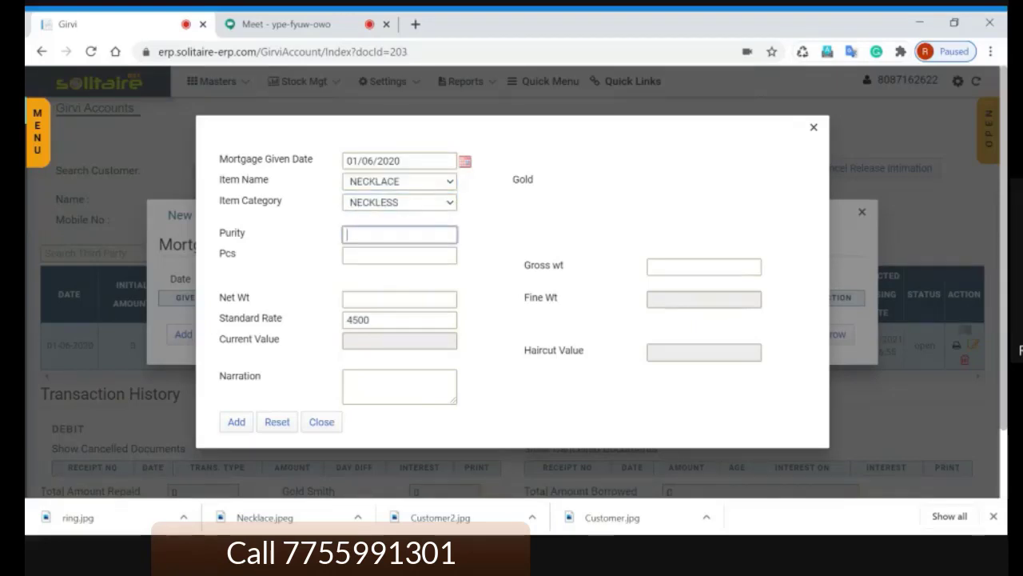
Step: Enter purity 85, 3 pieces, gross weight 20 and net weight 18 for the necklace
text(85)
key(Tab)
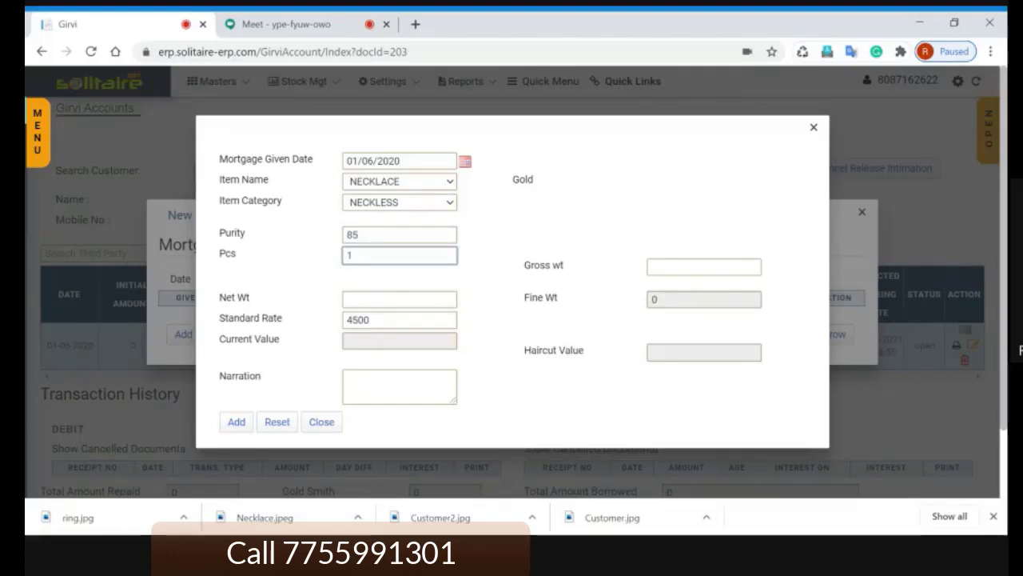
key(BackSpace)
text(3)
click(704, 267)
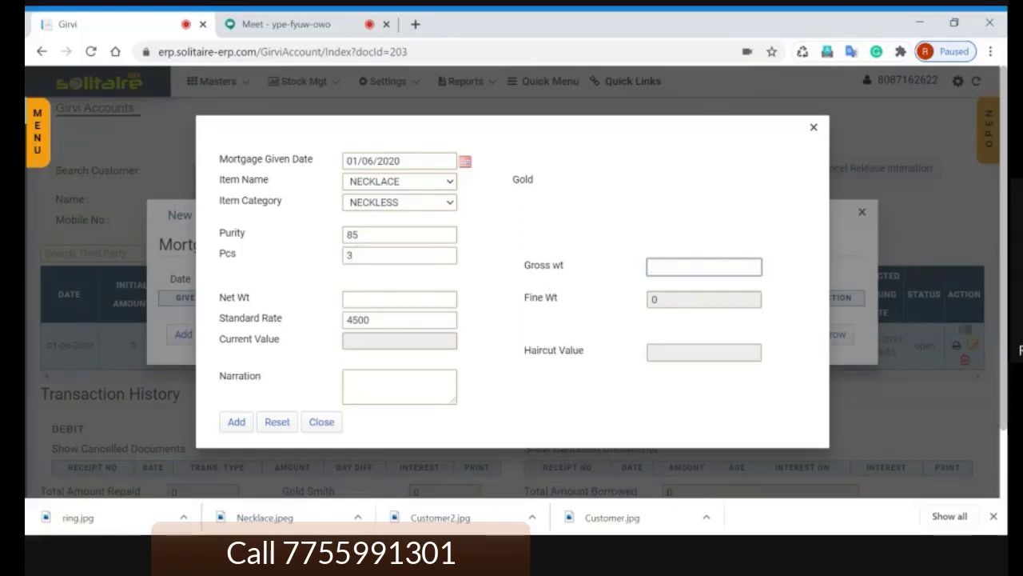
text(20)
key(Tab)
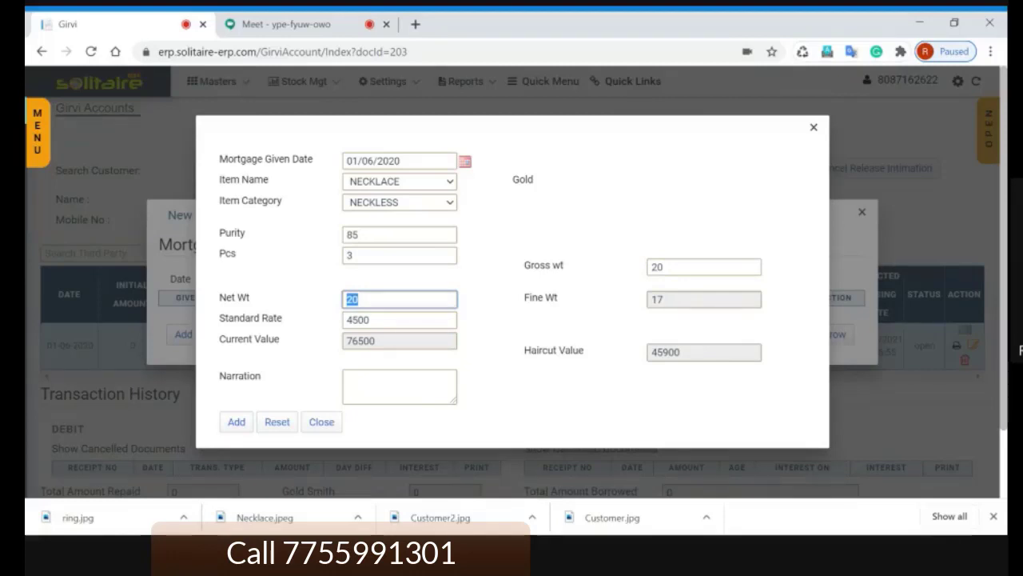
text(18)
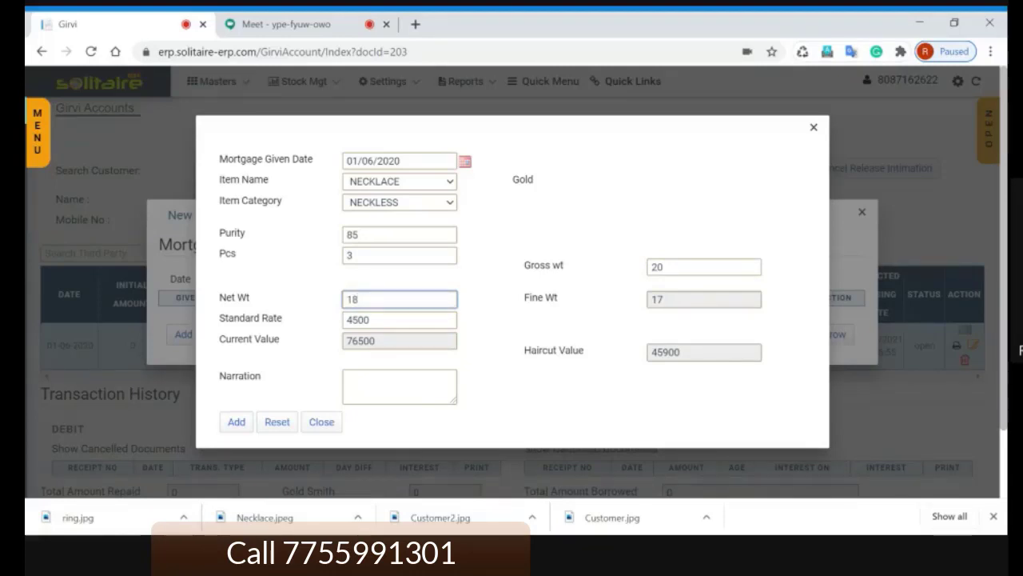
key(Tab)
key(Tab)
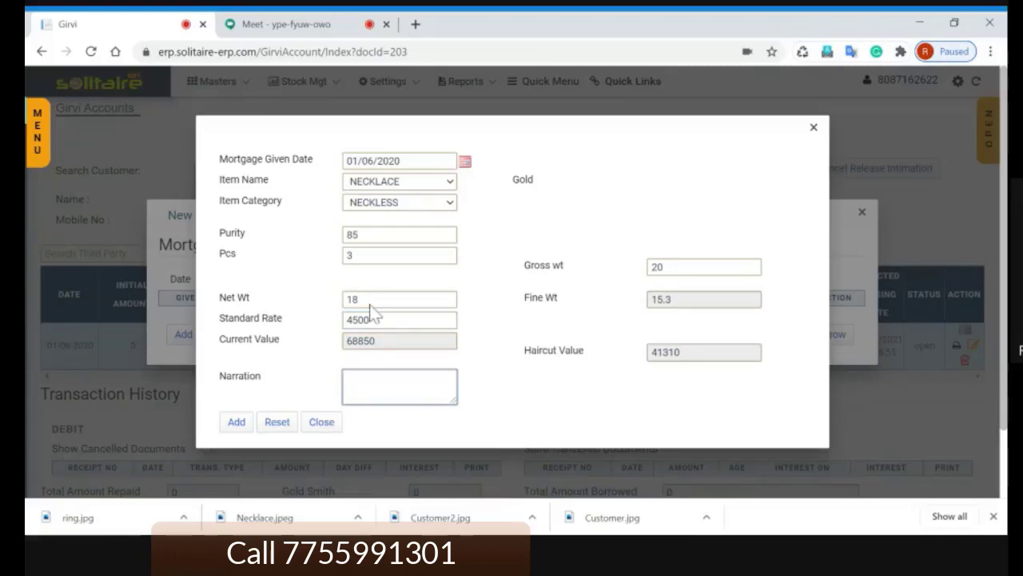
click(369, 319)
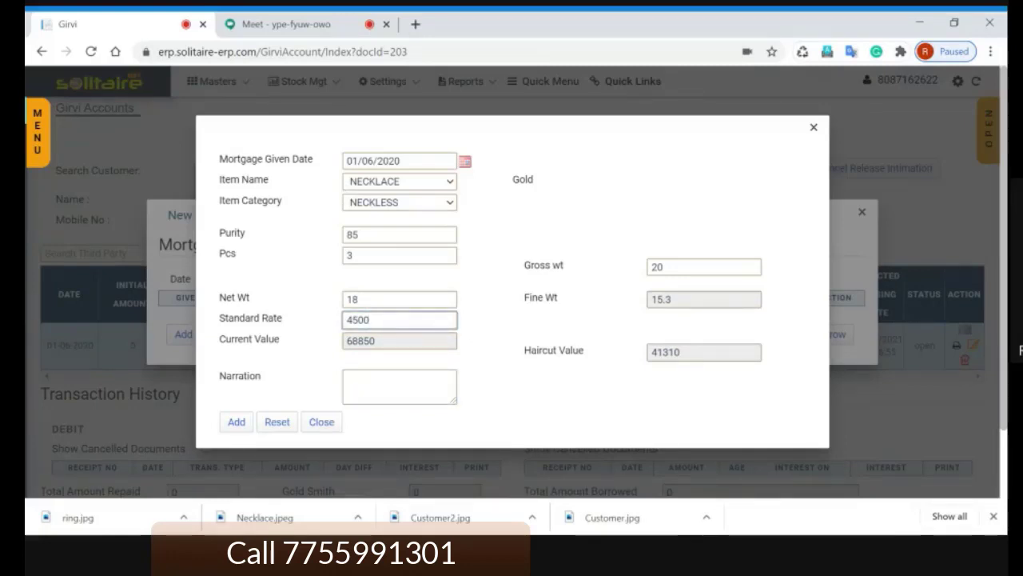
Step: Change the standard gold rate from 4500 to 4800 via Change Rate and Update
click(37, 136)
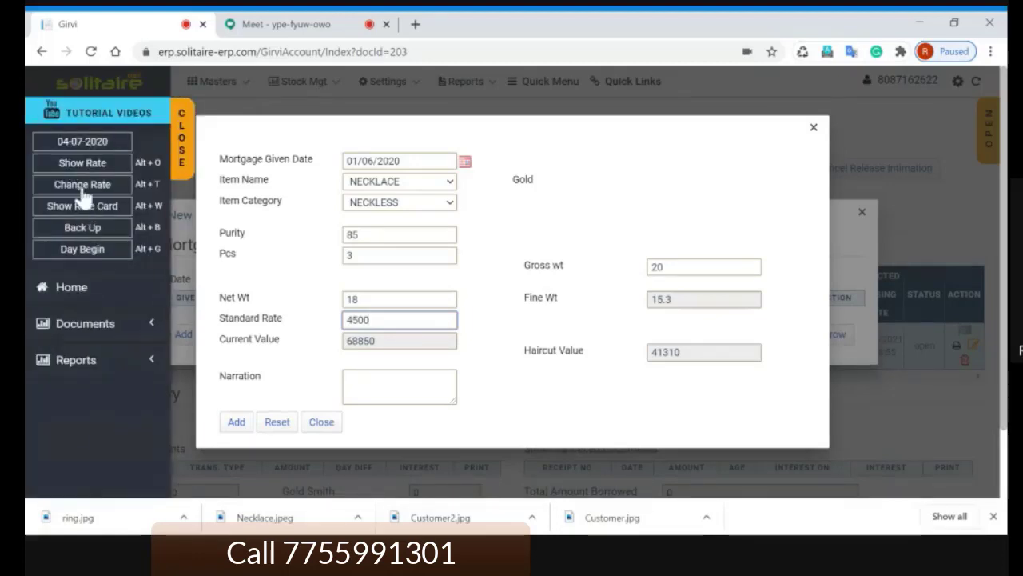
click(82, 189)
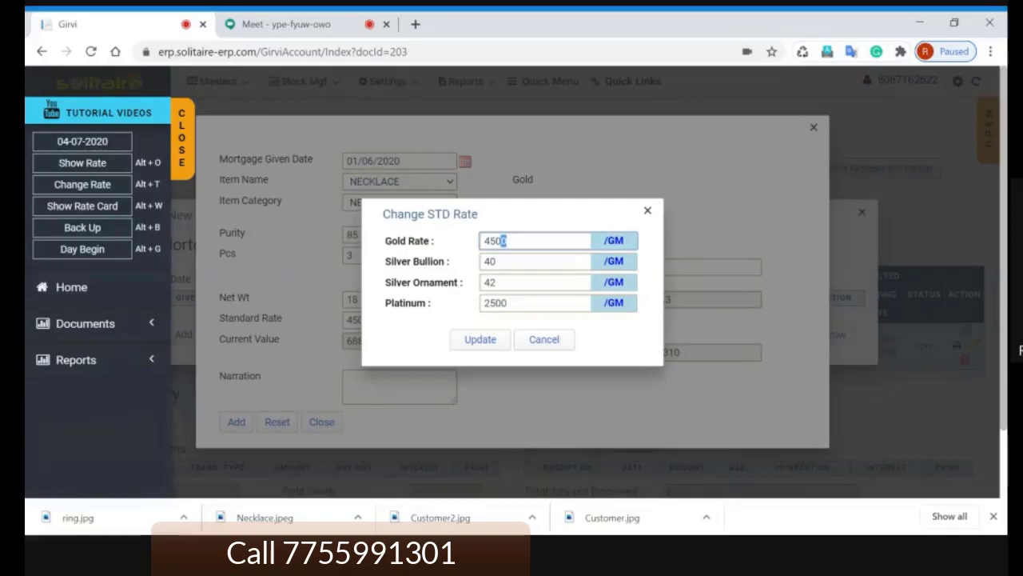
drag(503, 241, 474, 252)
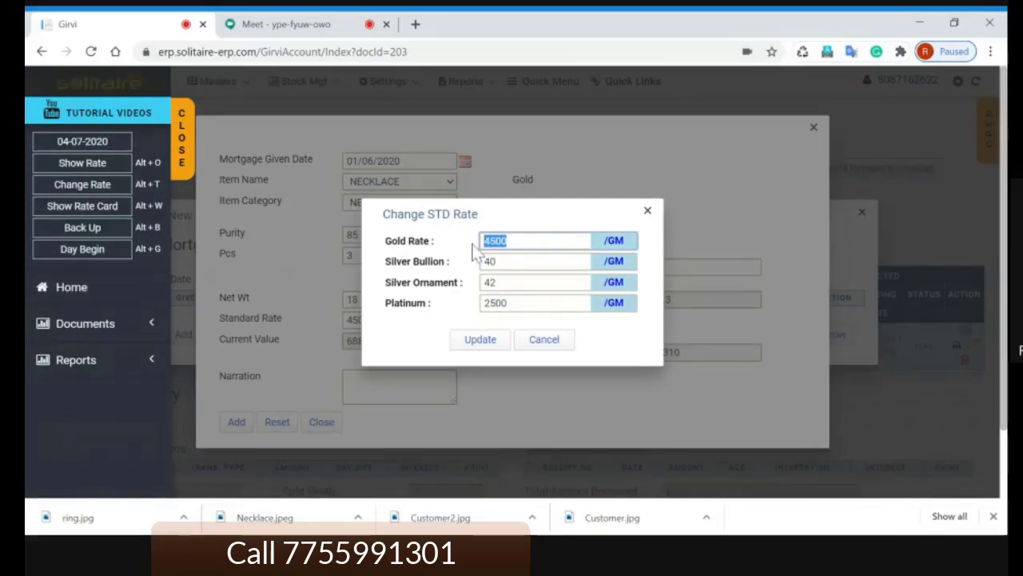
text(4800)
click(482, 341)
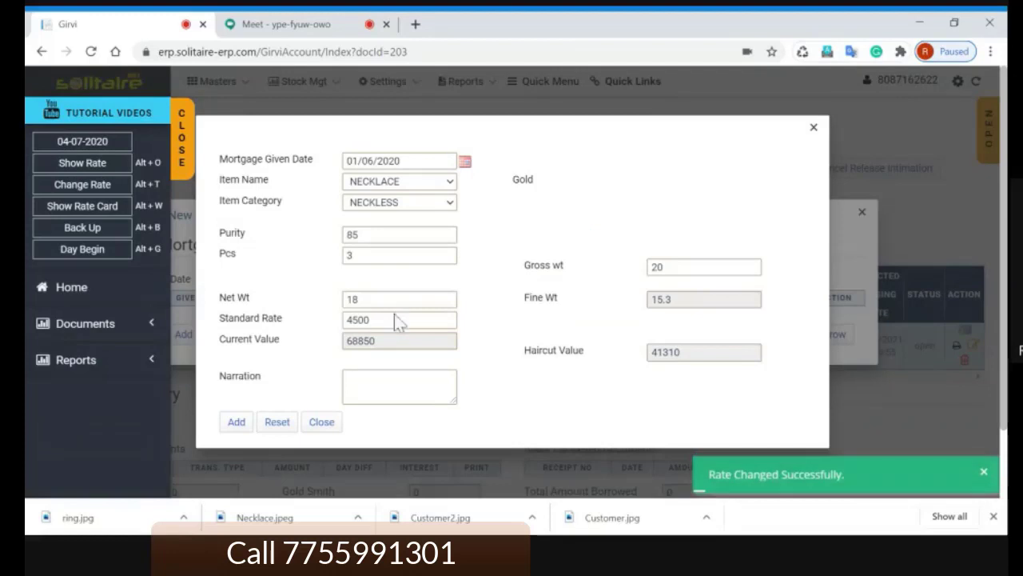
click(179, 155)
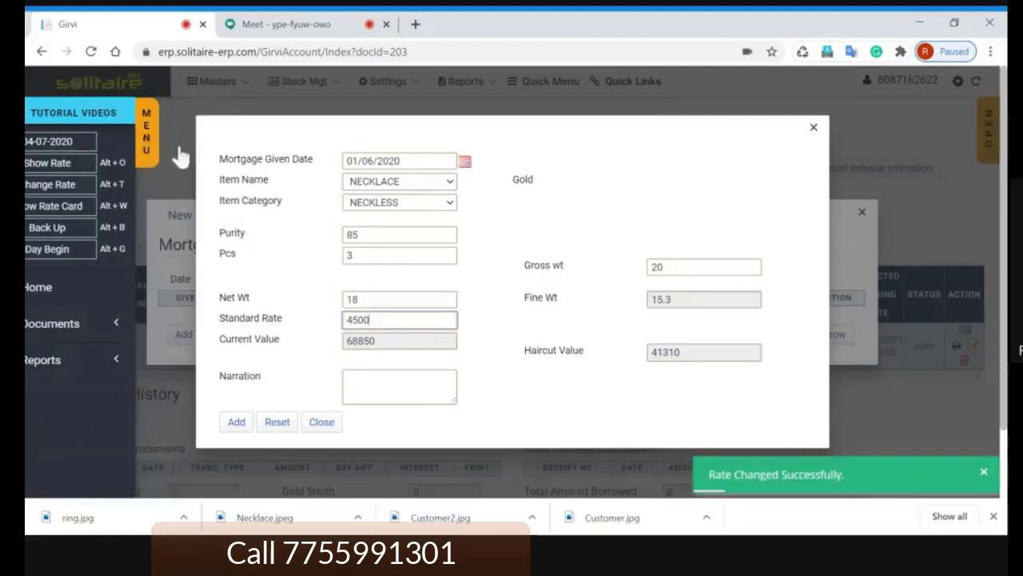
drag(373, 320, 266, 330)
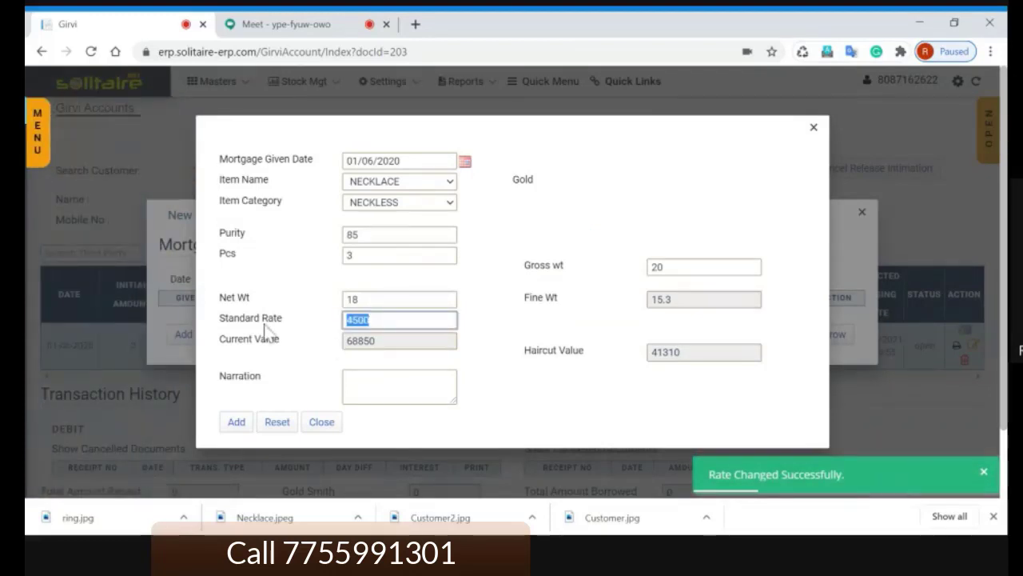
Step: Enter 4800 as the necklace's standard rate, recalculating its current value to 73440
text(4800)
key(Tab)
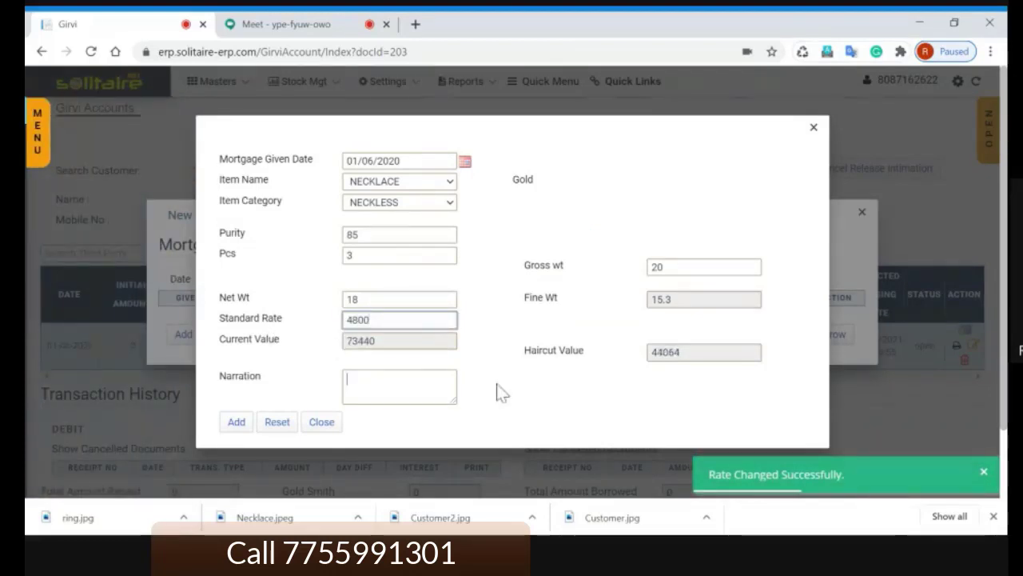
double_click(365, 348)
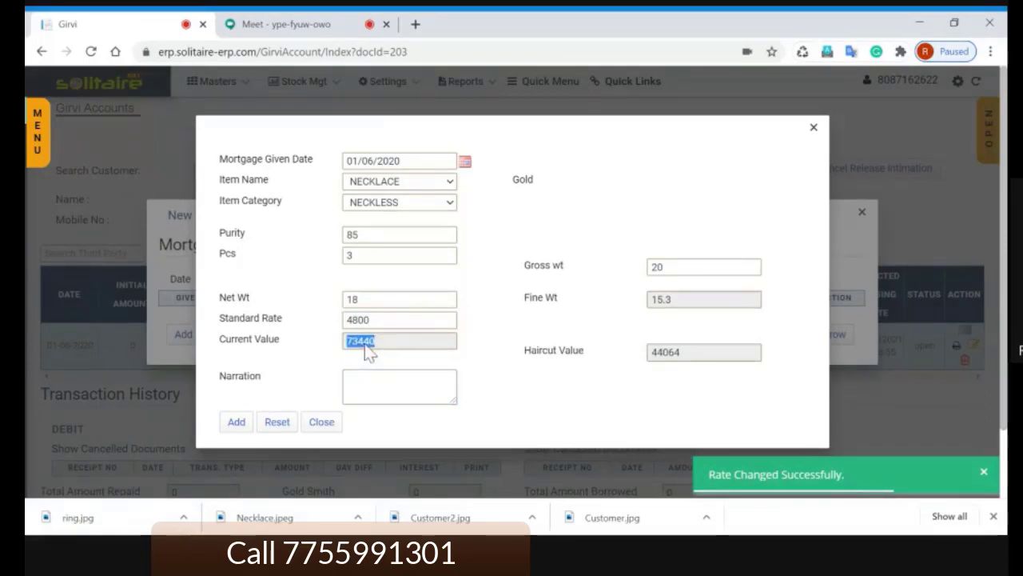
click(491, 352)
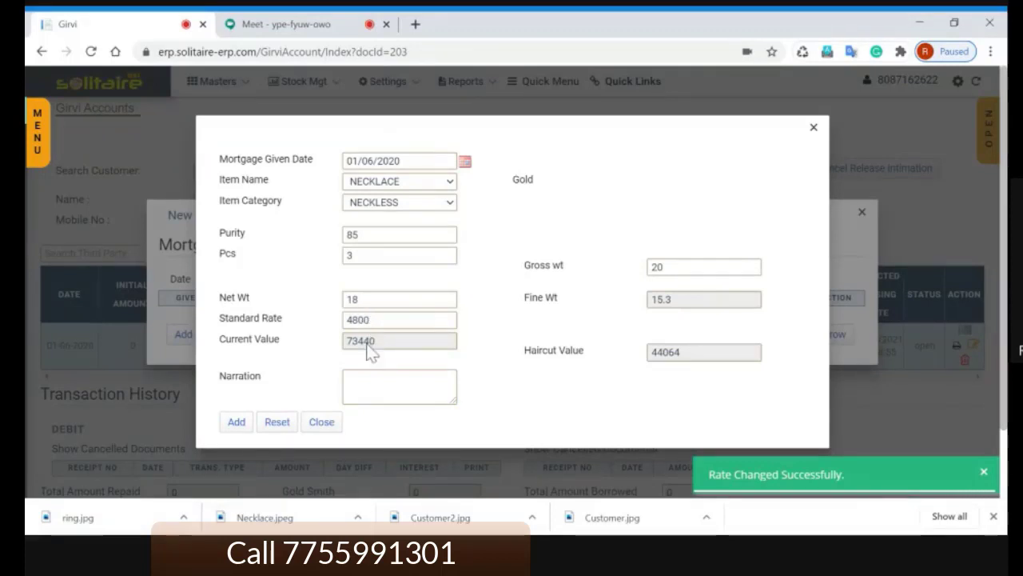
Step: Point out the fine weight 15.3, rate 4800 and current value, then switch to Meet
double_click(649, 300)
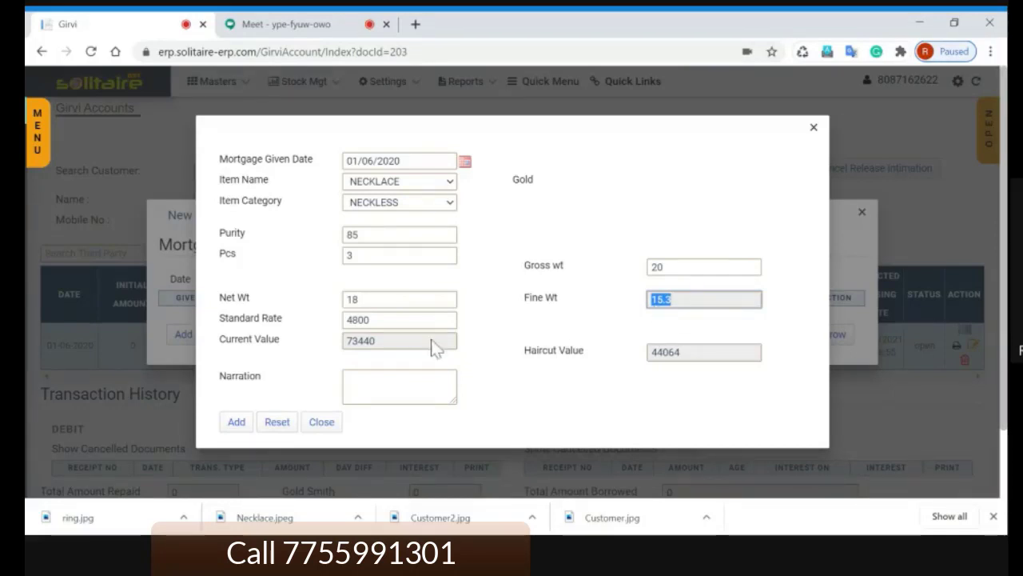
click(407, 319)
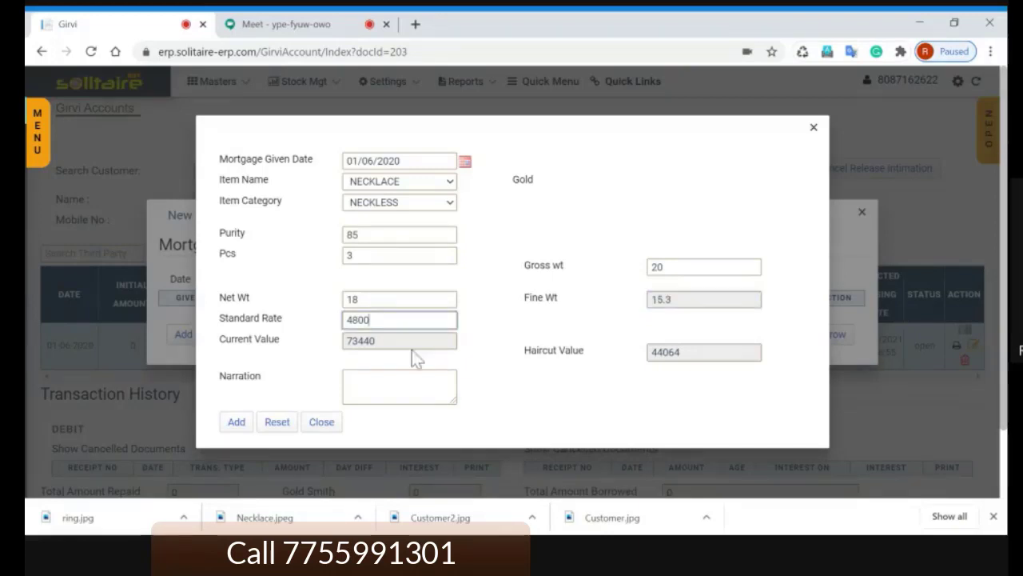
drag(387, 345, 345, 344)
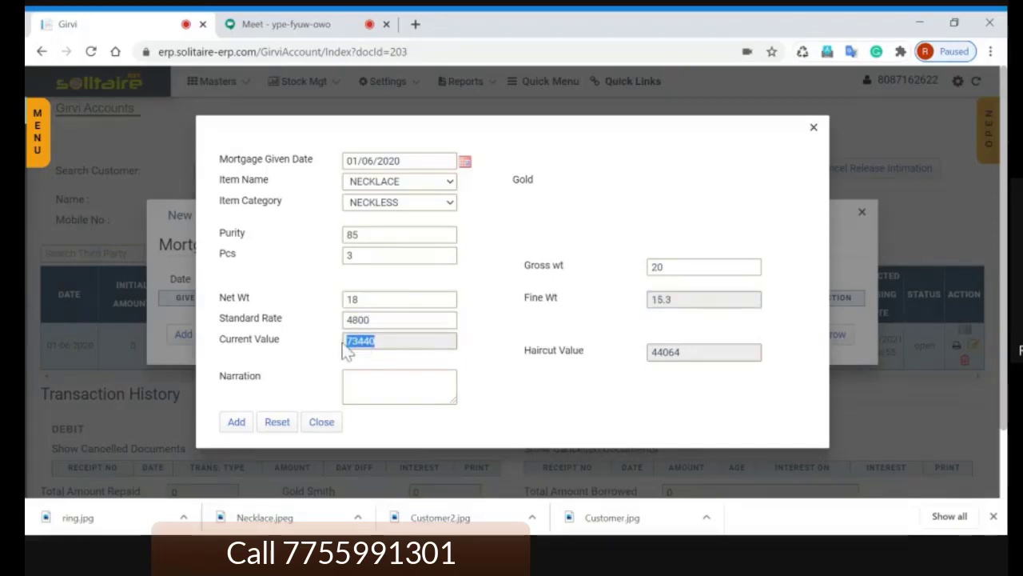
click(489, 346)
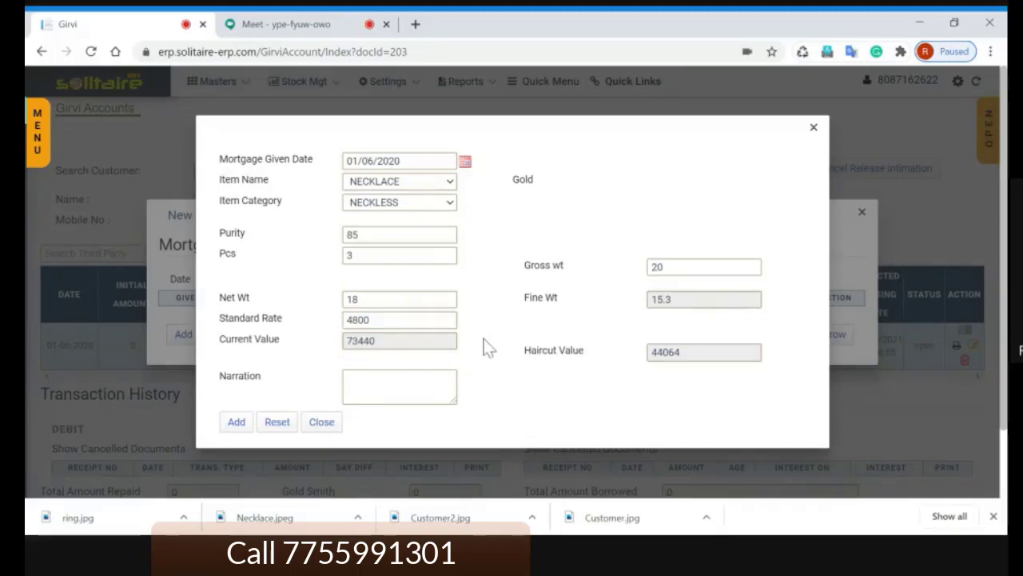
click(290, 25)
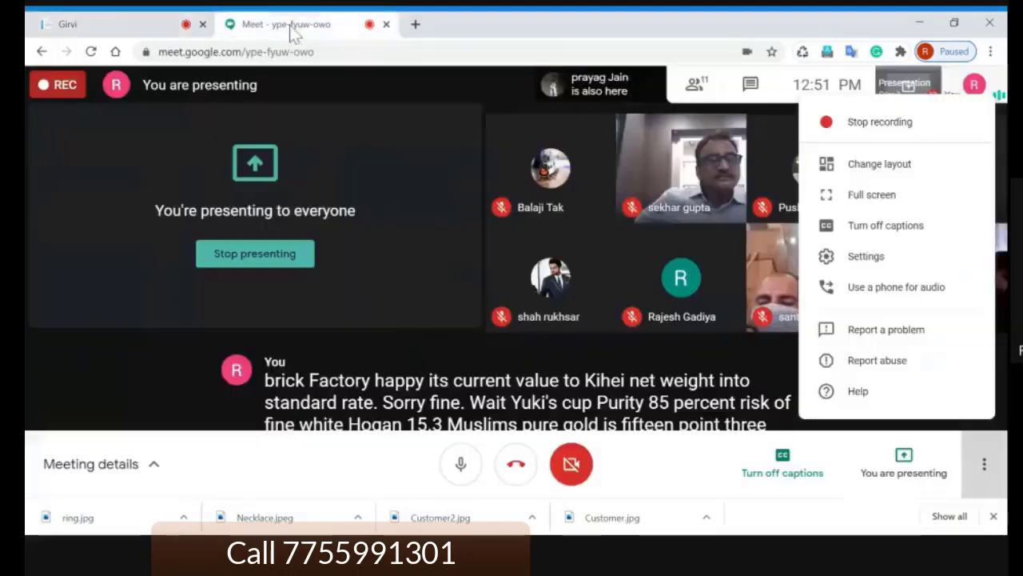
Step: Admit the waiting participant in Google Meet, then return to the necklace item form
click(418, 162)
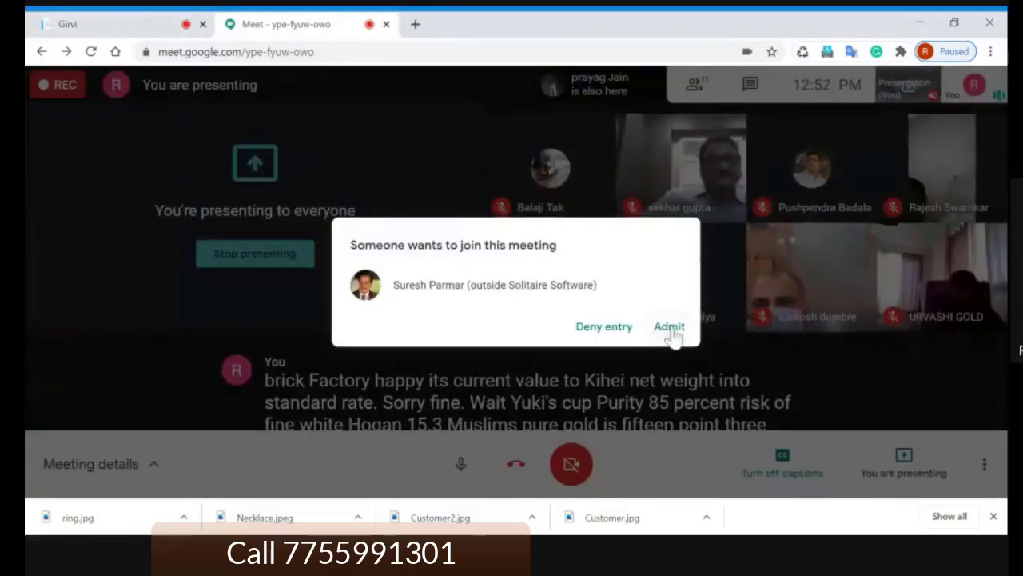
click(667, 329)
click(132, 26)
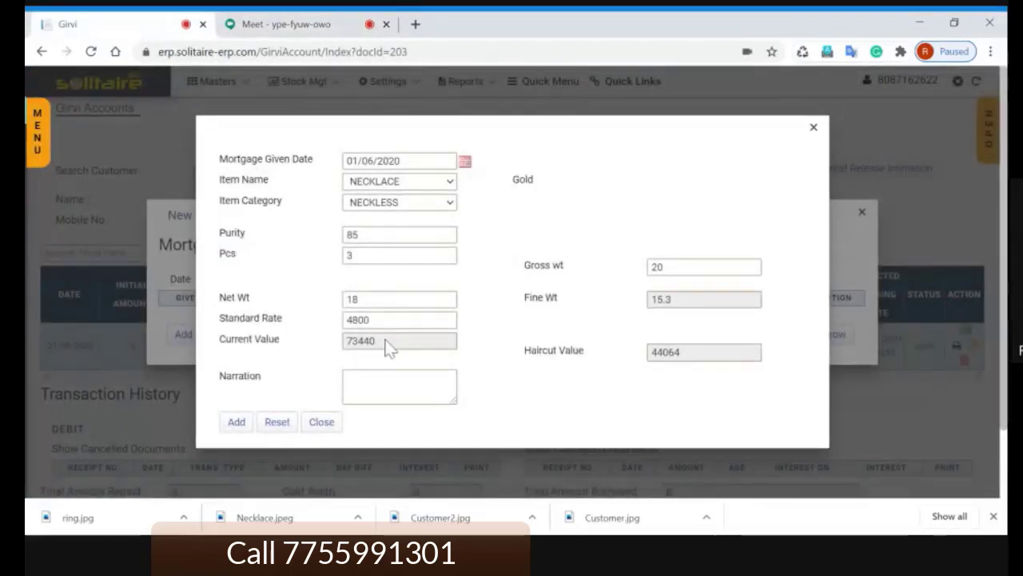
Step: Highlight the 44064 haircut value and its Haircut Value label on the necklace form
drag(688, 352, 644, 361)
click(601, 358)
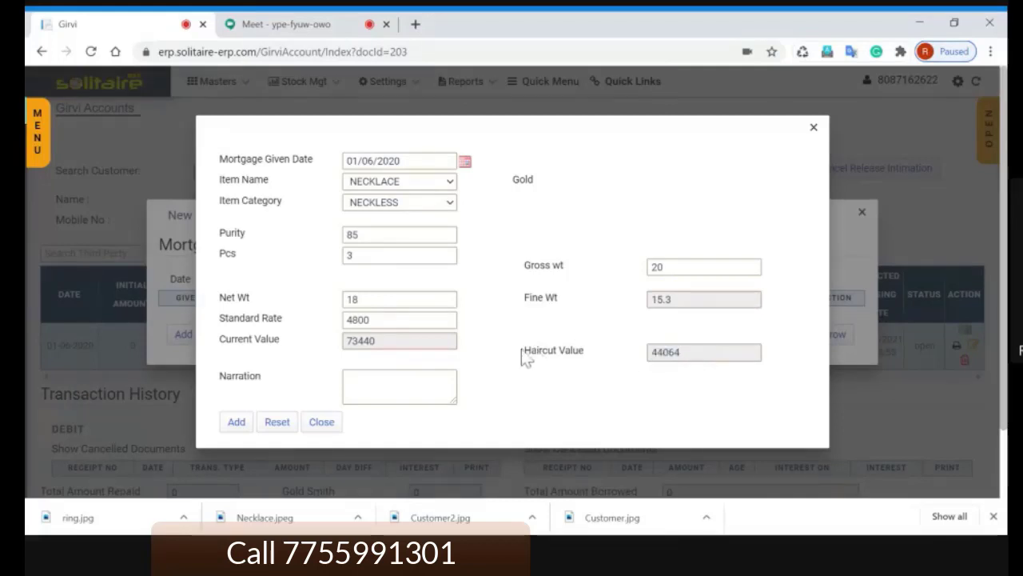
drag(523, 351, 578, 357)
click(594, 359)
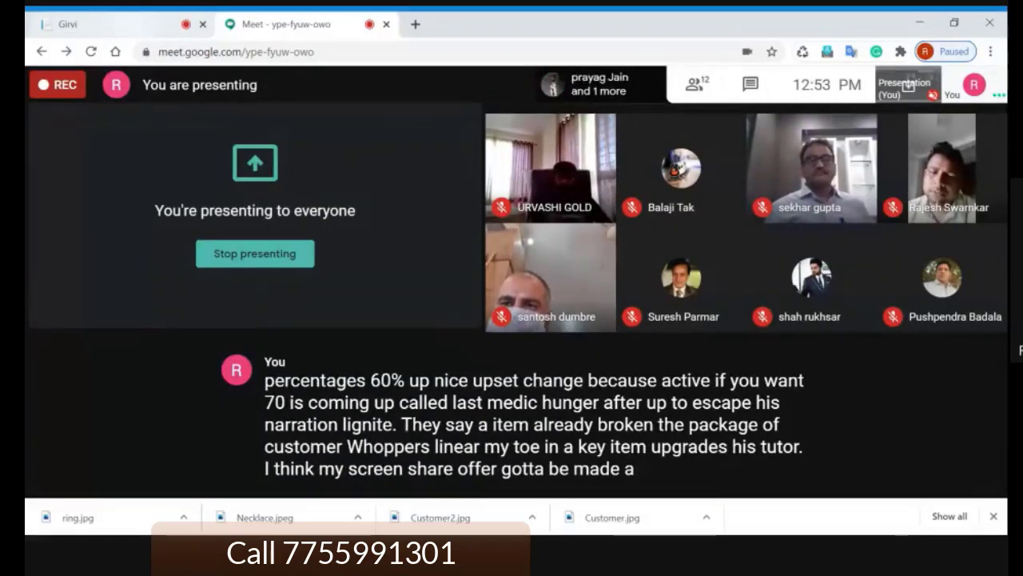
Step: Admit another waiting participant in Google Meet and come back to the necklace item form
click(135, 32)
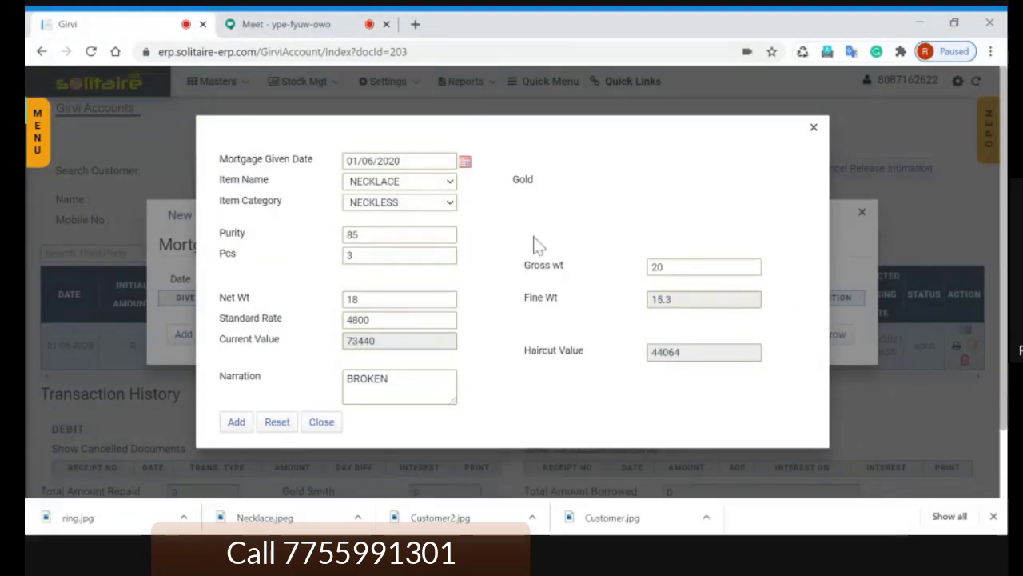
click(299, 26)
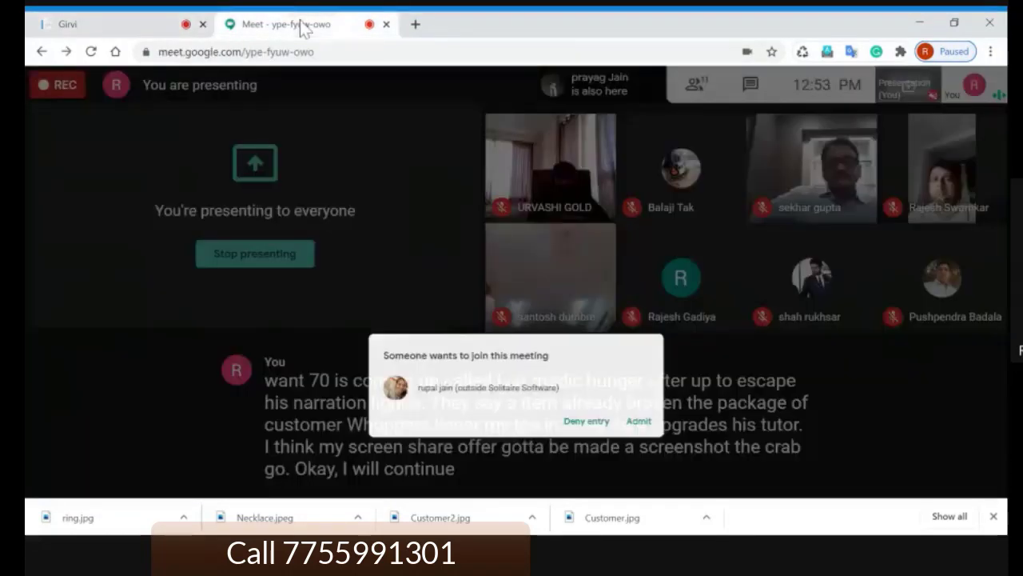
click(667, 328)
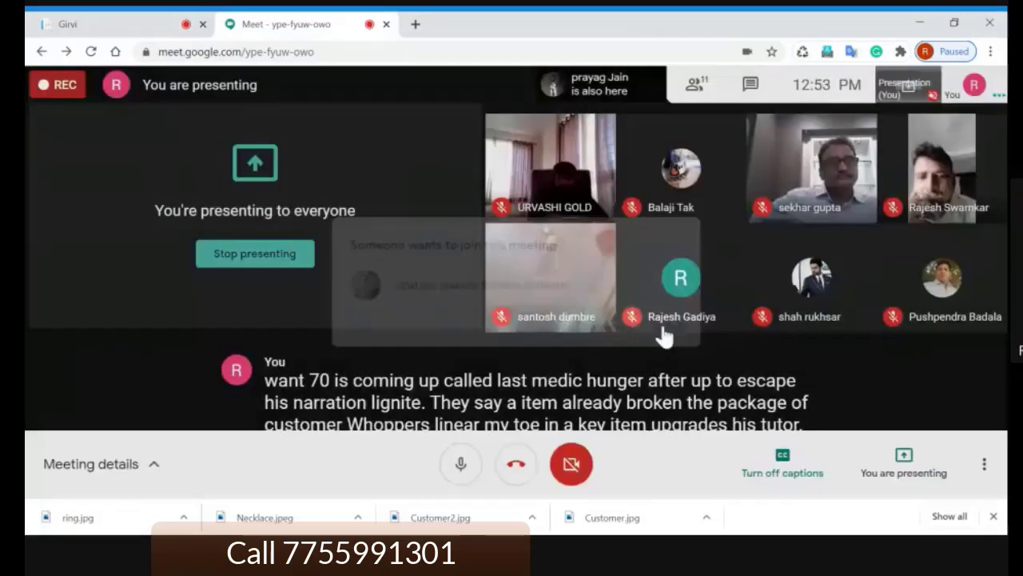
click(112, 23)
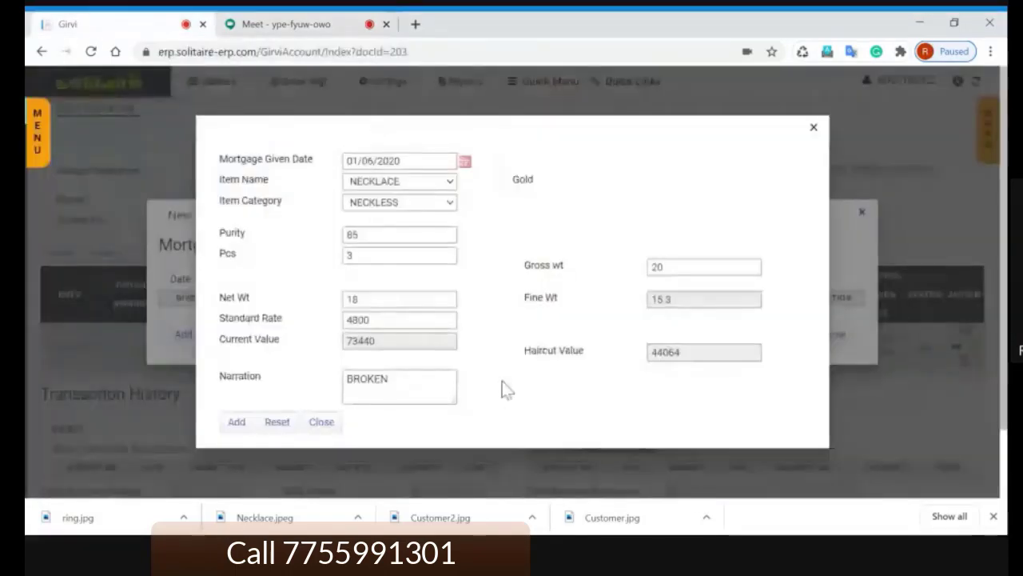
Step: Add the necklace item to the mortgage list and highlight its NECKLACE entry
click(237, 423)
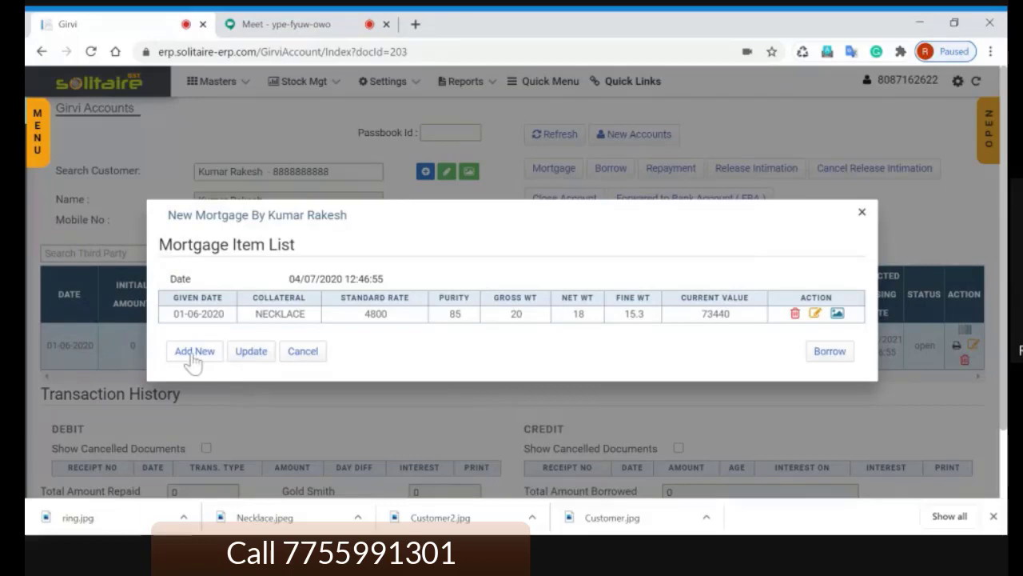
double_click(280, 313)
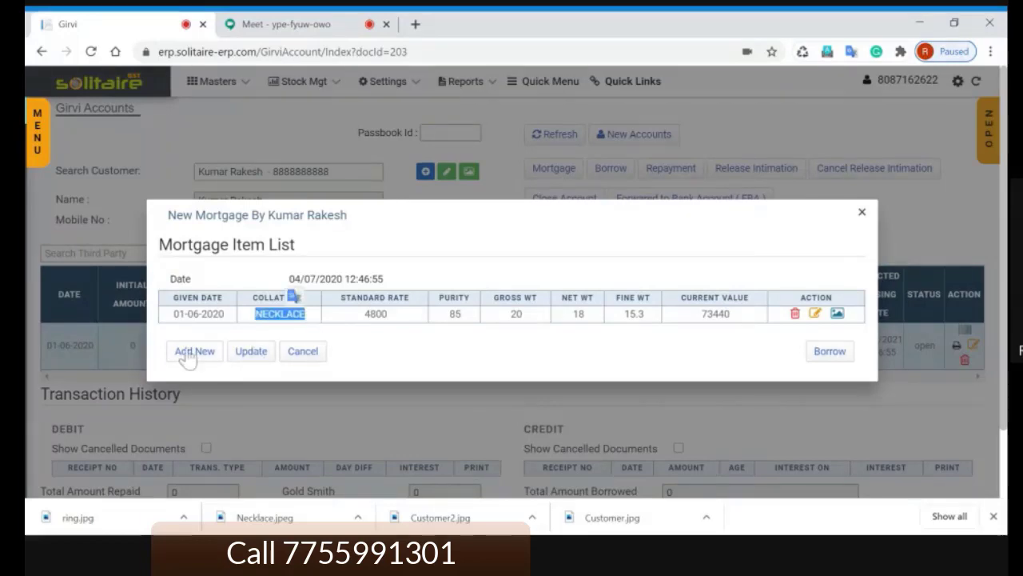
click(238, 366)
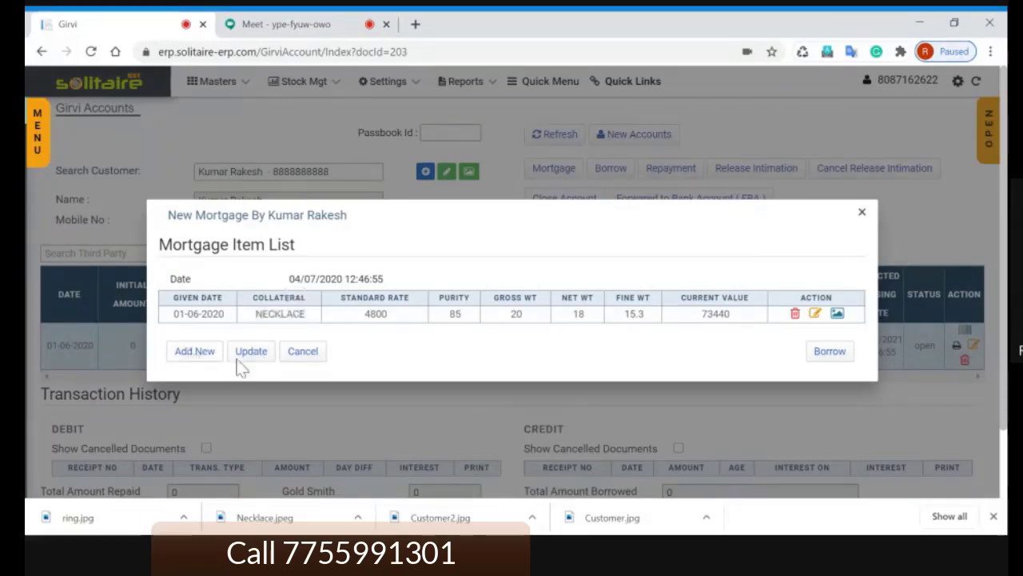
Step: Preview the blank mortgage item form twice, closing it without adding another item
click(192, 356)
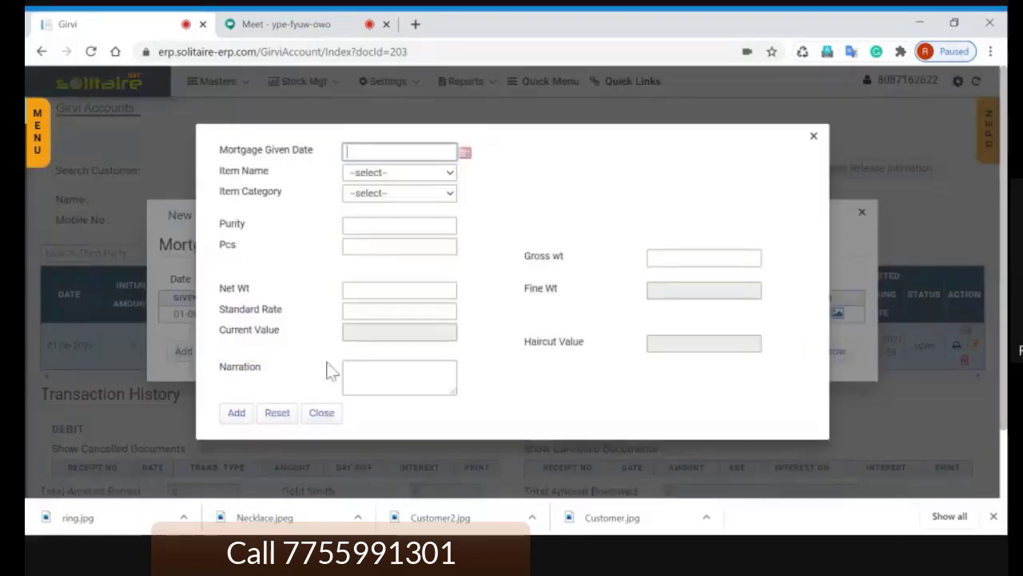
click(813, 137)
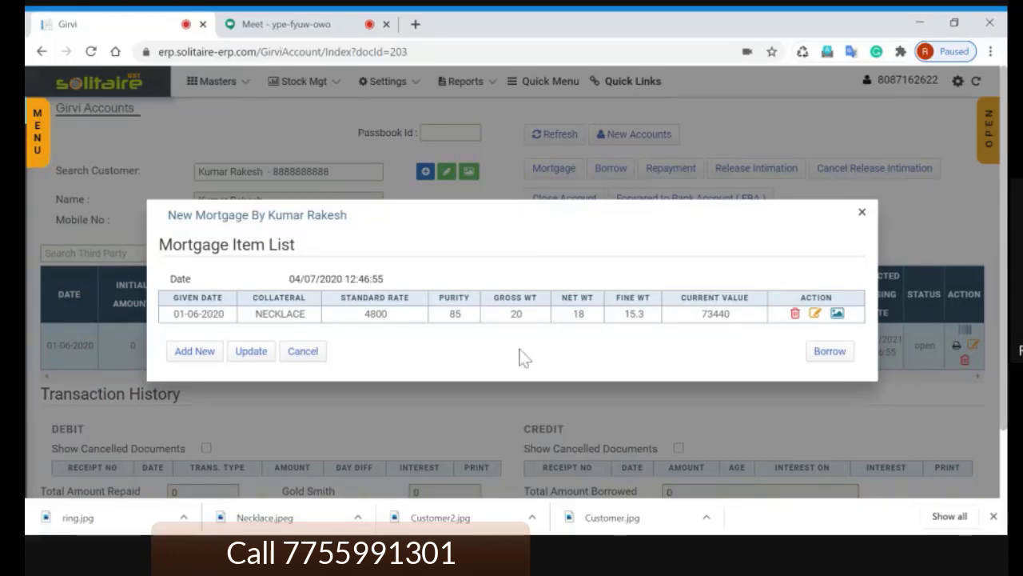
double_click(280, 313)
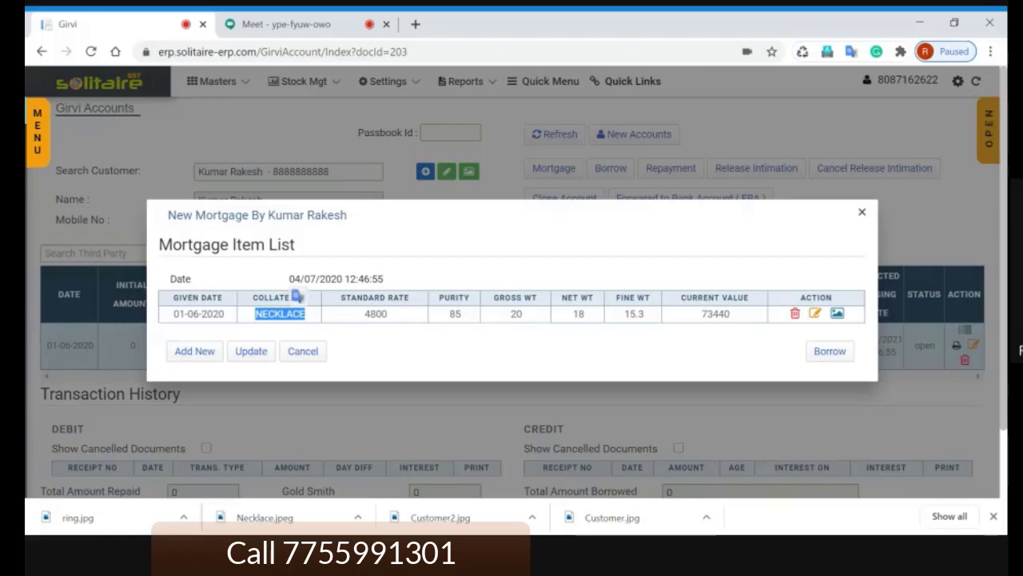
click(198, 354)
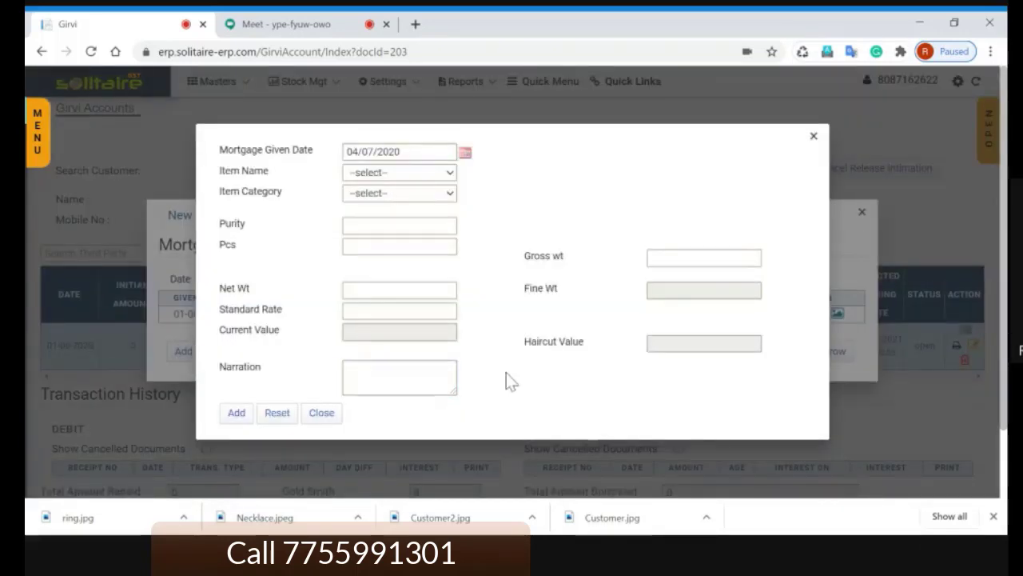
click(653, 258)
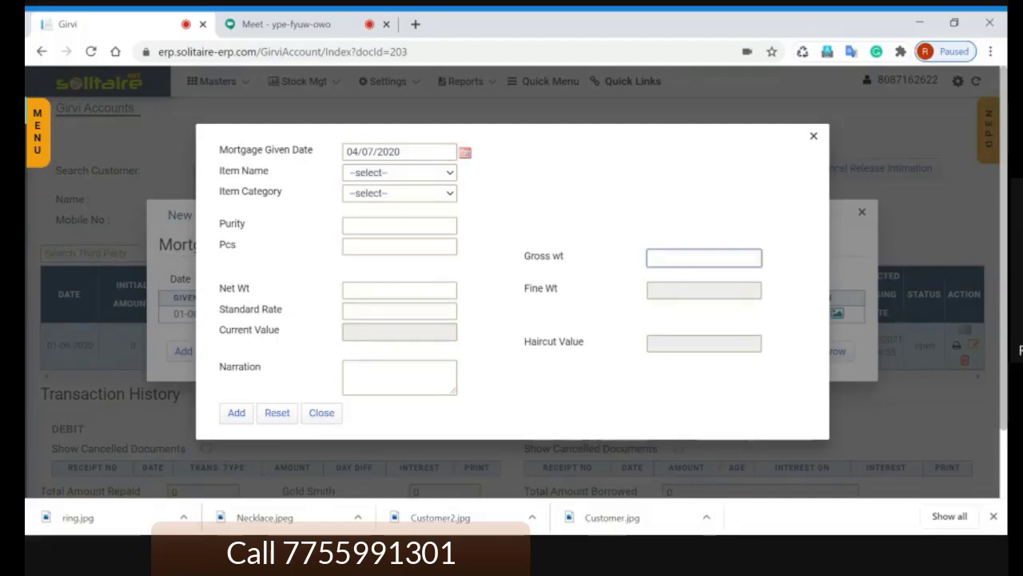
key(Tab)
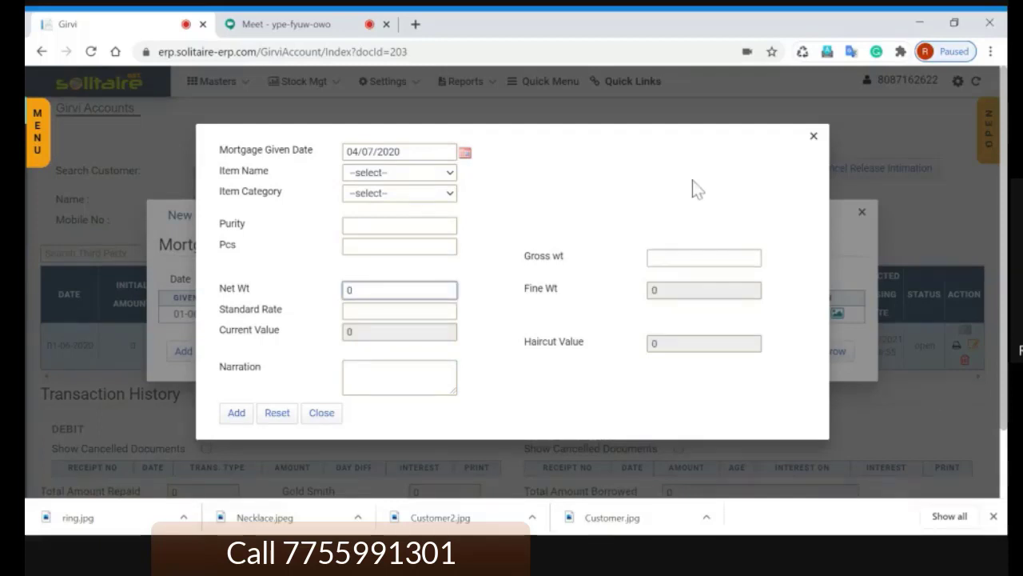
click(813, 141)
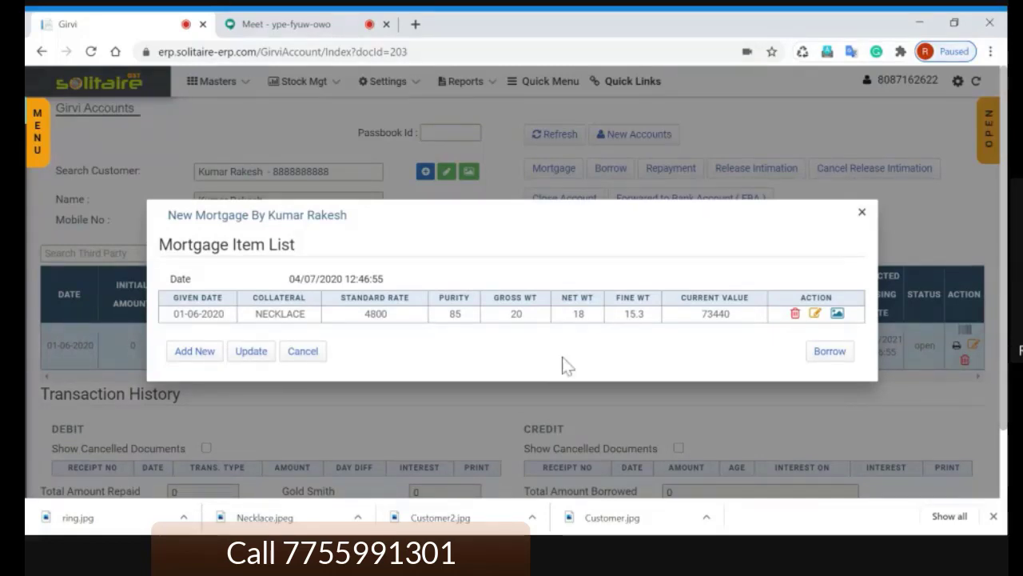
Step: Enter an additional borrowing of 50000 dated 01/06/2020 against the necklace
click(839, 360)
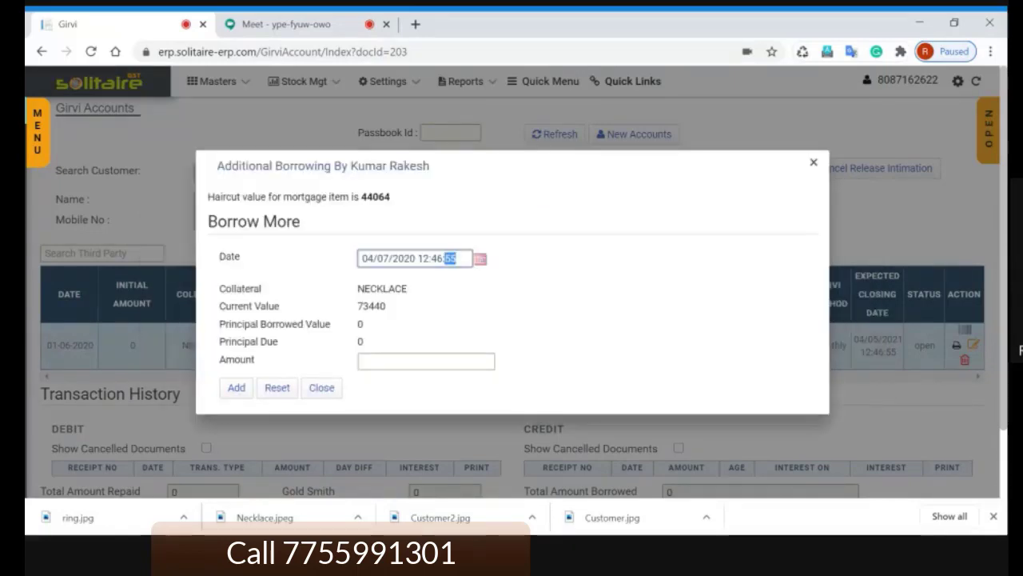
drag(456, 258, 352, 258)
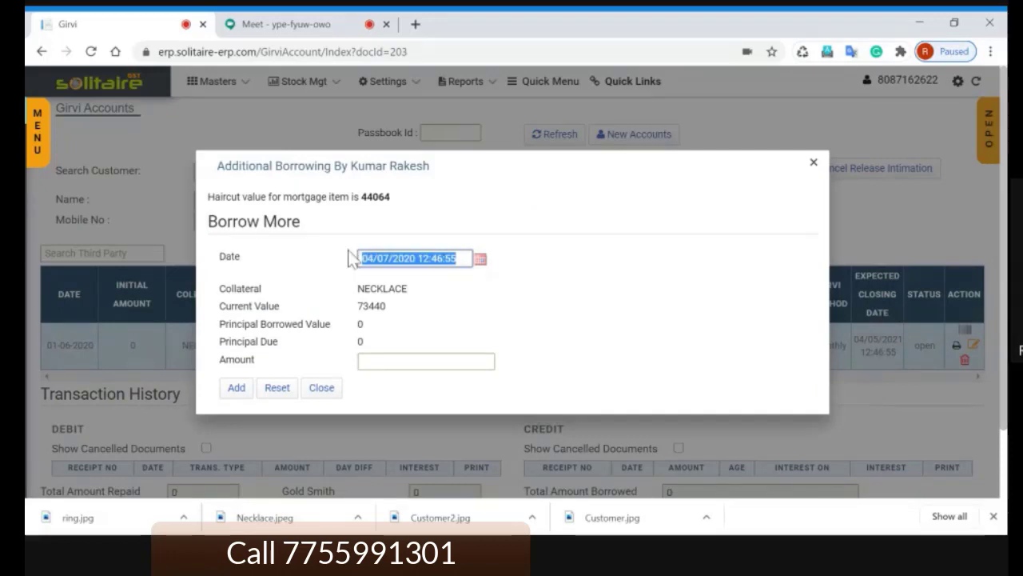
text(1.6)
key(Tab)
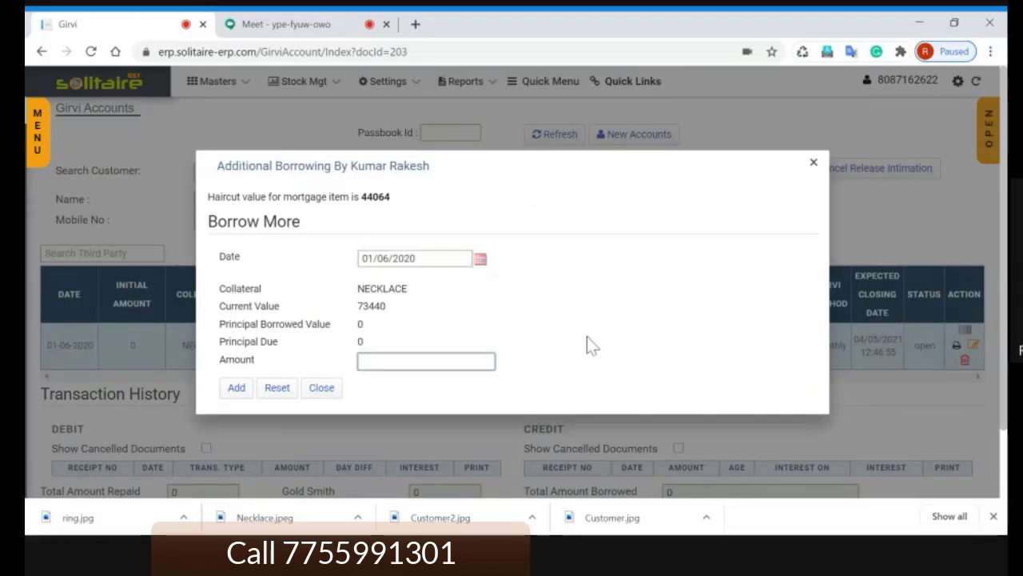
text(400)
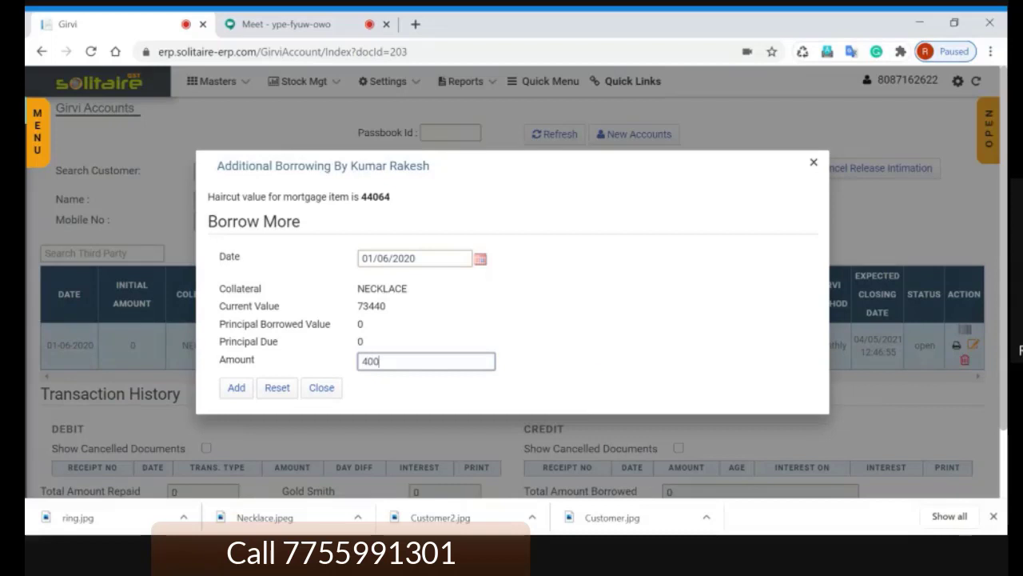
text(0)
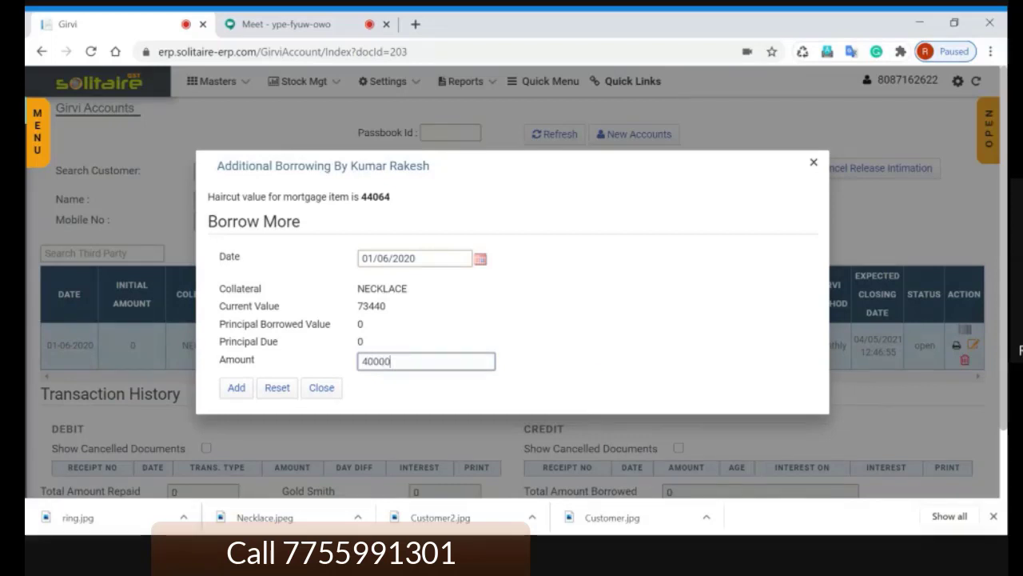
drag(390, 361, 315, 356)
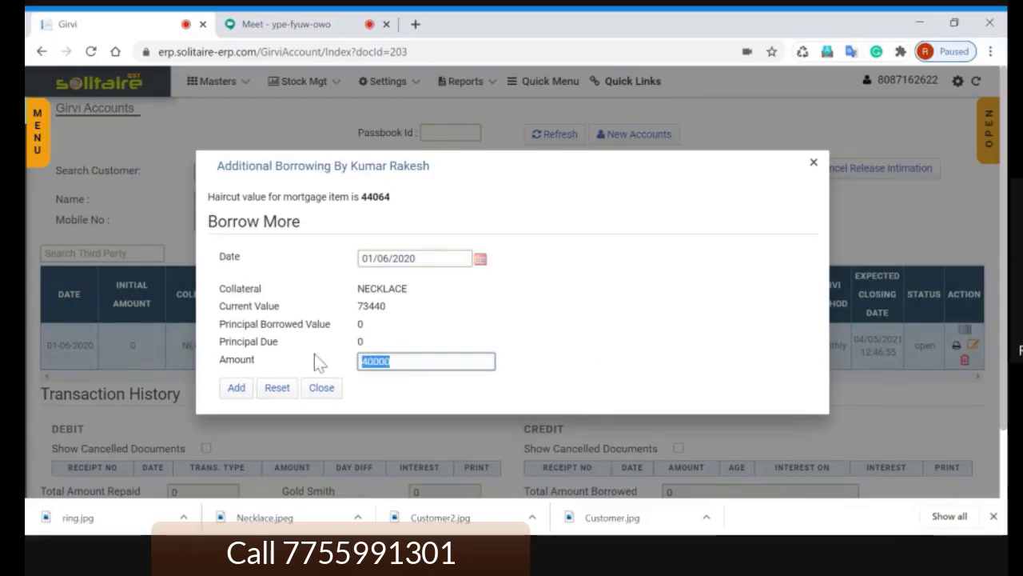
text(50000)
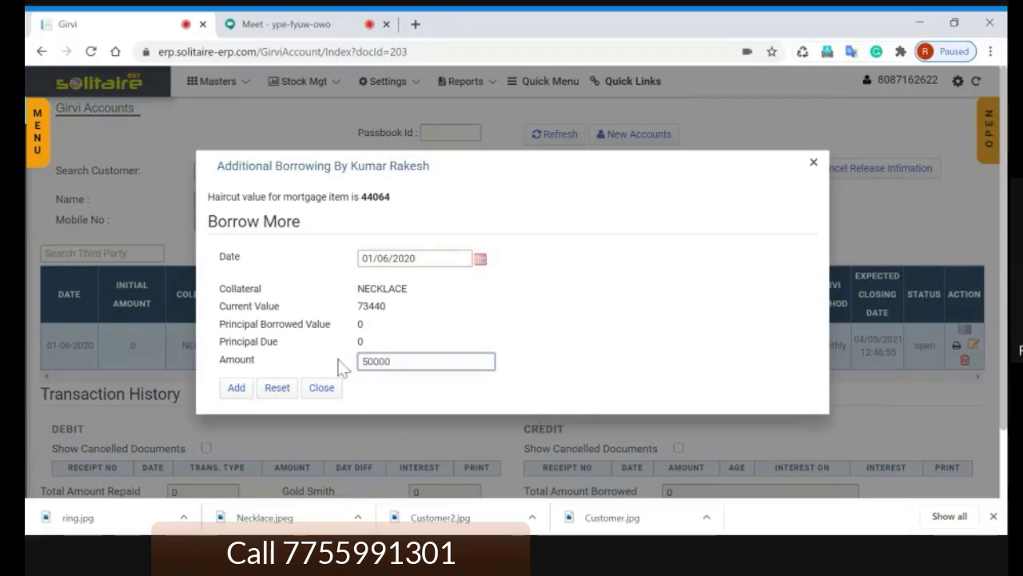
click(566, 360)
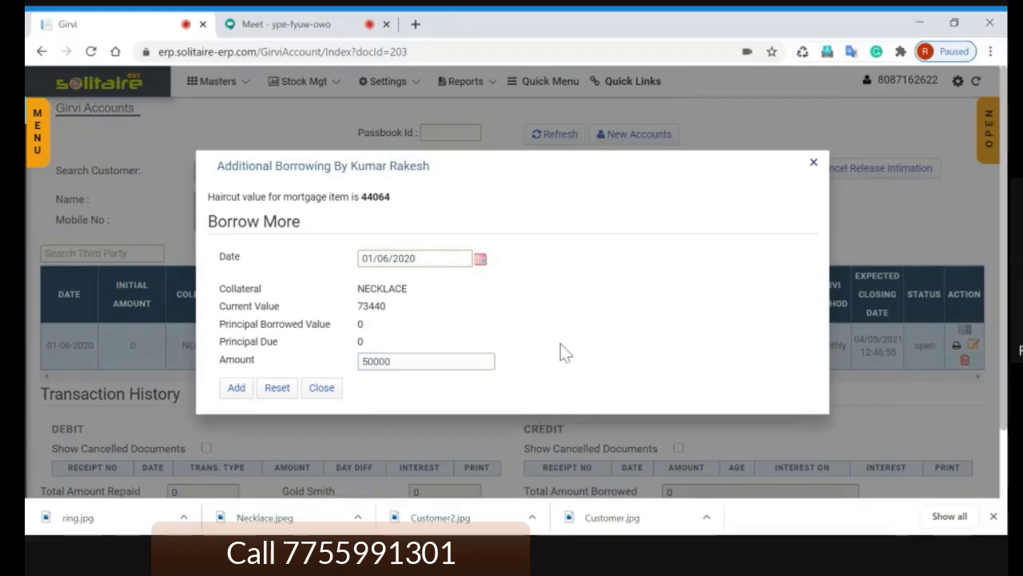
Step: Submit the 50000 borrowing and accept the warning that it exceeds the 44064 haircut value
double_click(375, 197)
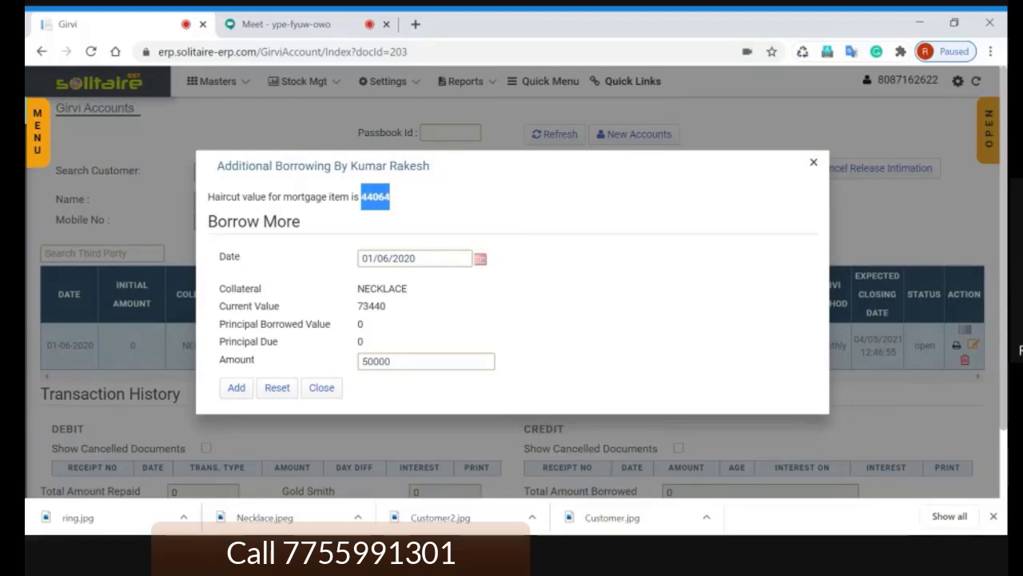
click(426, 199)
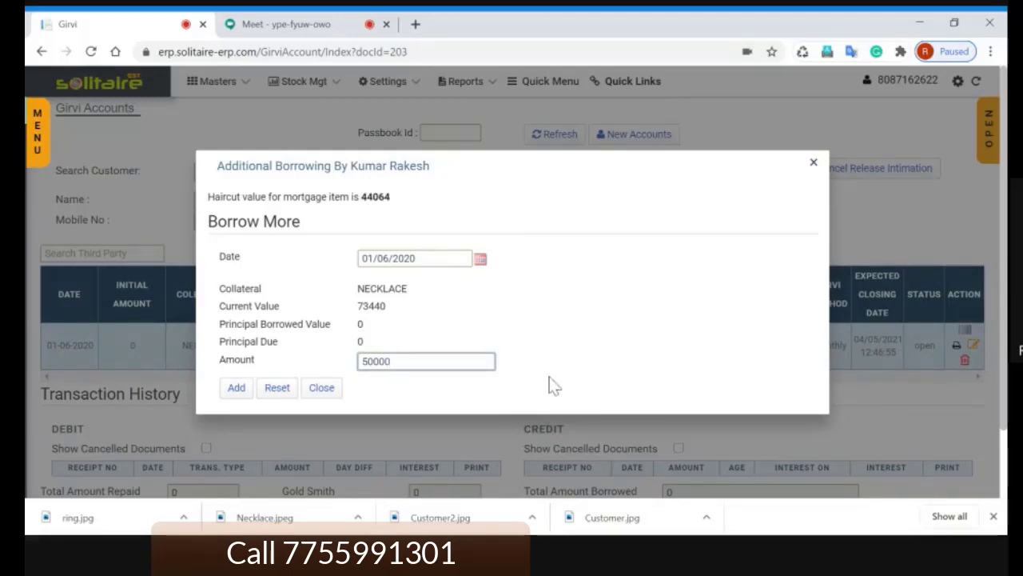
click(233, 390)
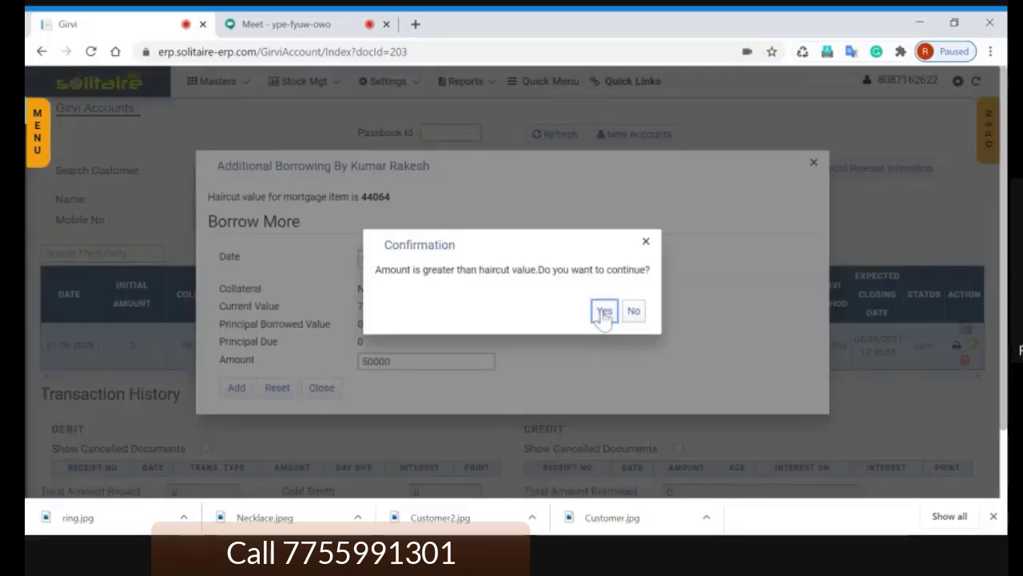
click(604, 313)
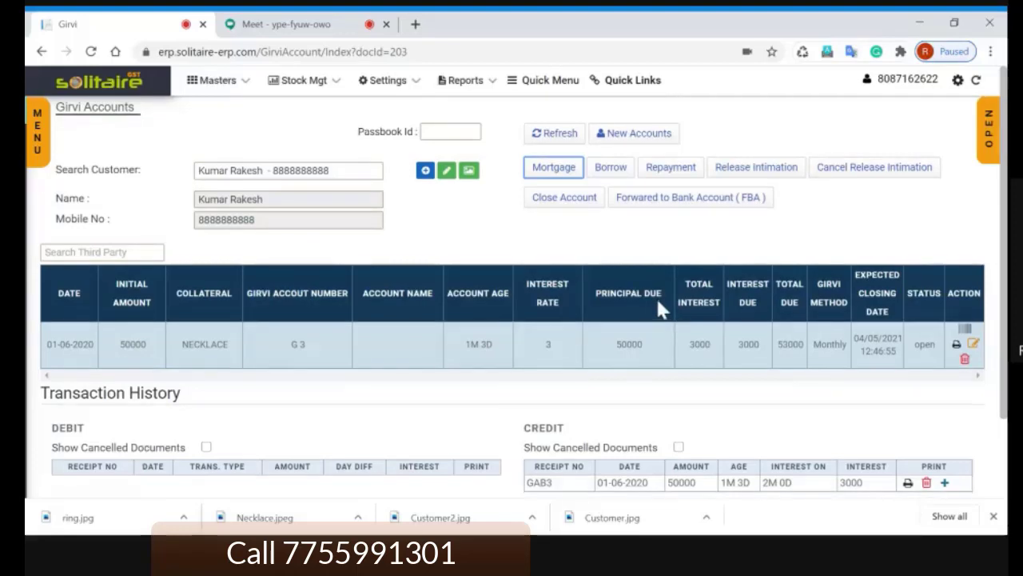
scroll(660, 311, down, 1)
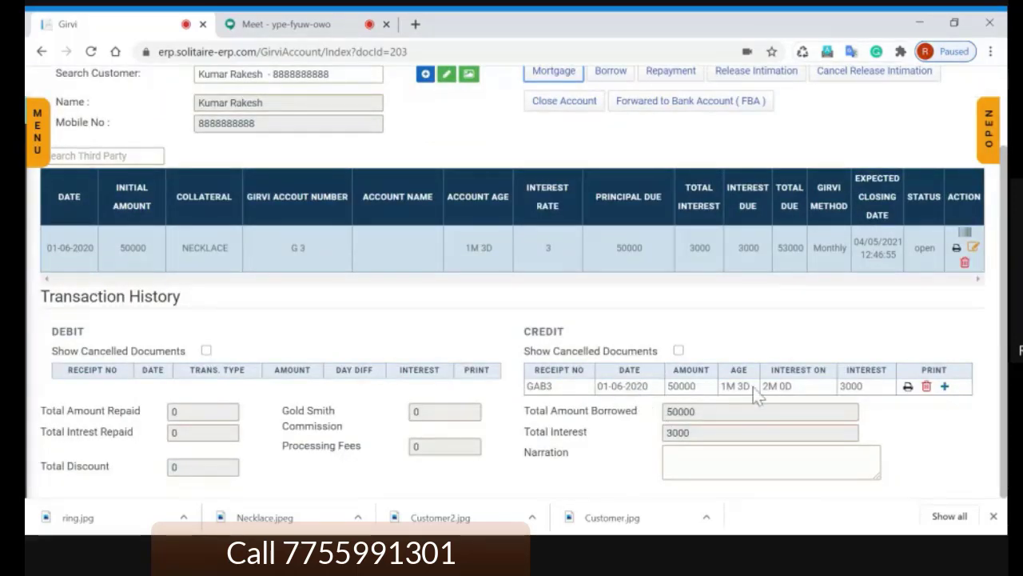
drag(753, 387, 721, 385)
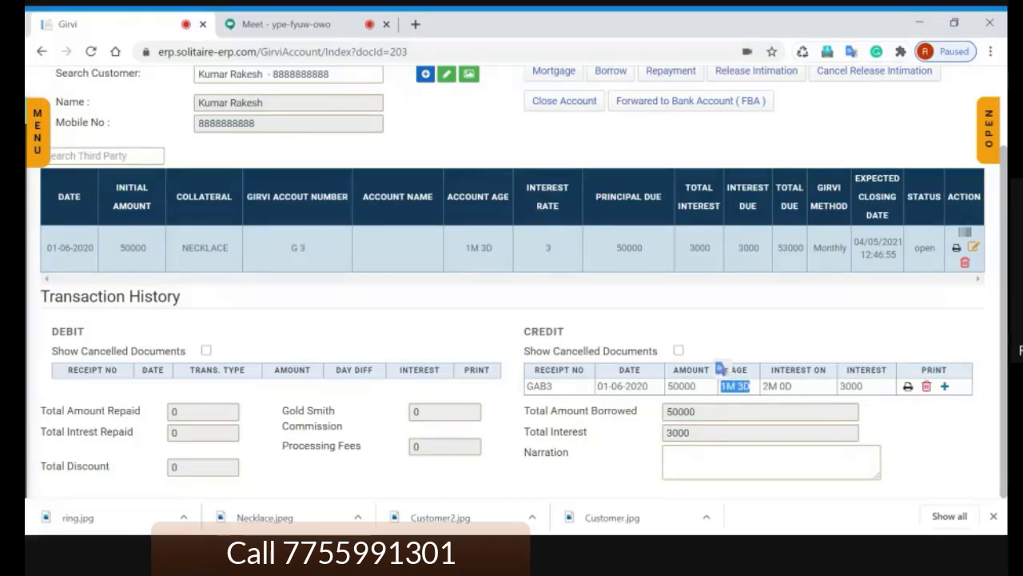
drag(793, 388, 763, 386)
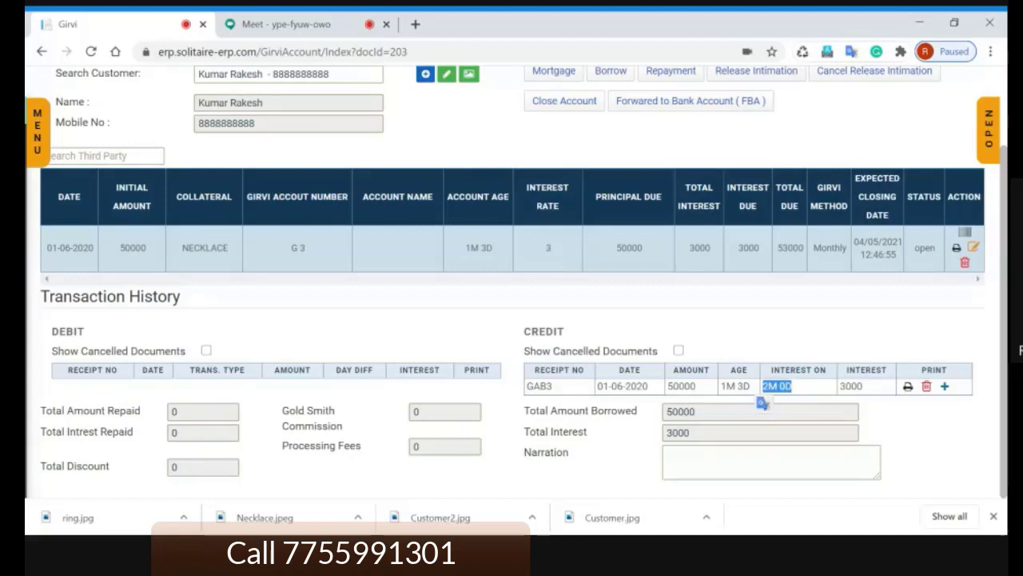
drag(865, 387, 841, 387)
click(884, 411)
click(880, 412)
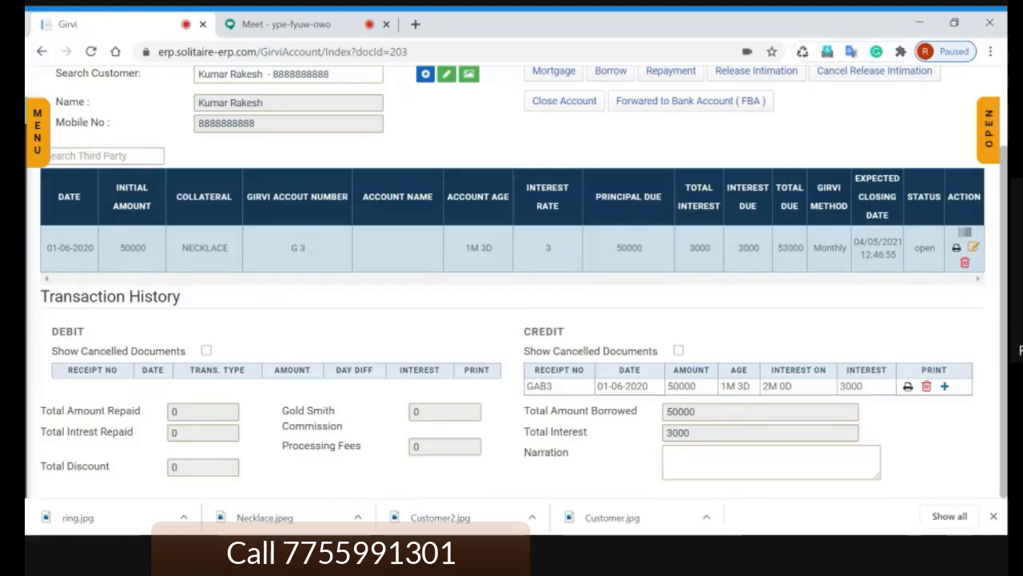
drag(864, 387, 840, 387)
click(886, 414)
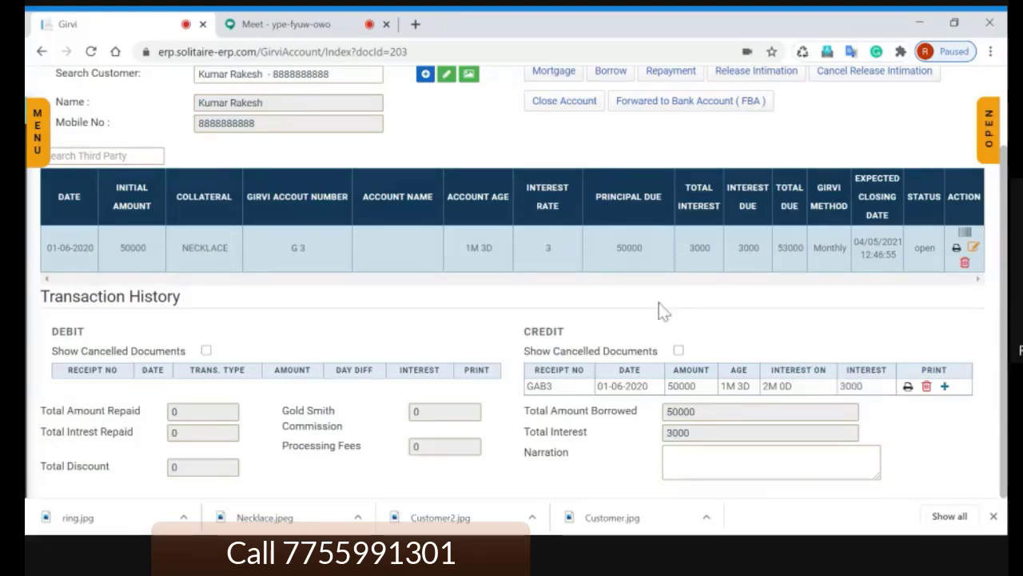
scroll(663, 315, up, 2)
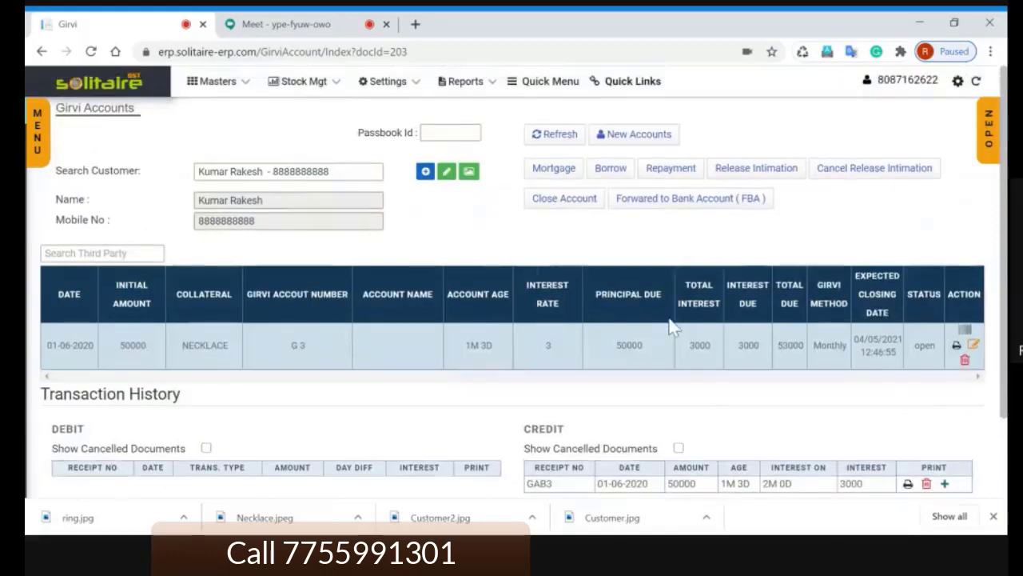
Step: Upload Necklace.jpeg, cropped around the jewellery, as the necklace item's photo
click(557, 169)
click(838, 307)
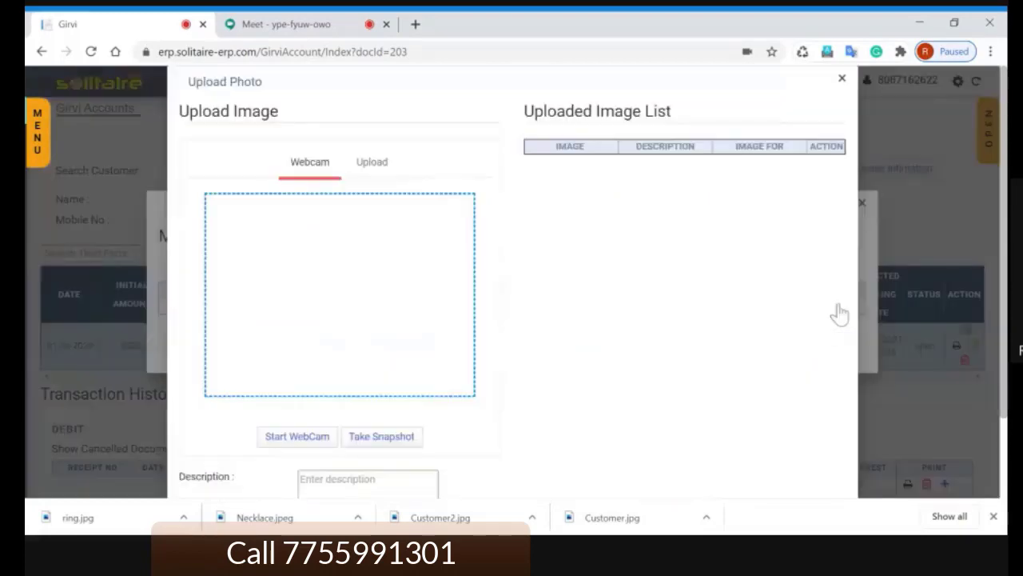
click(359, 169)
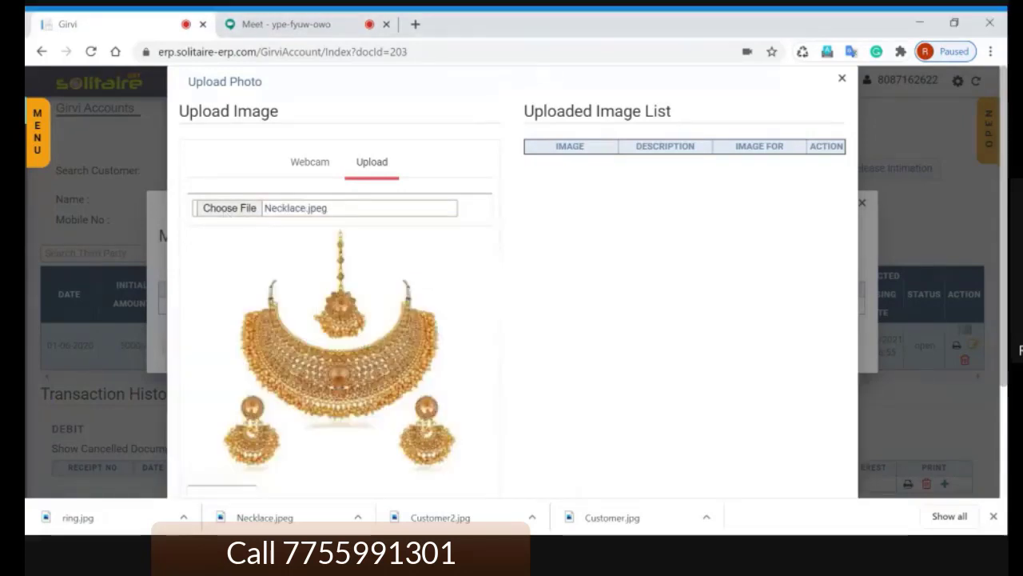
drag(223, 248, 470, 483)
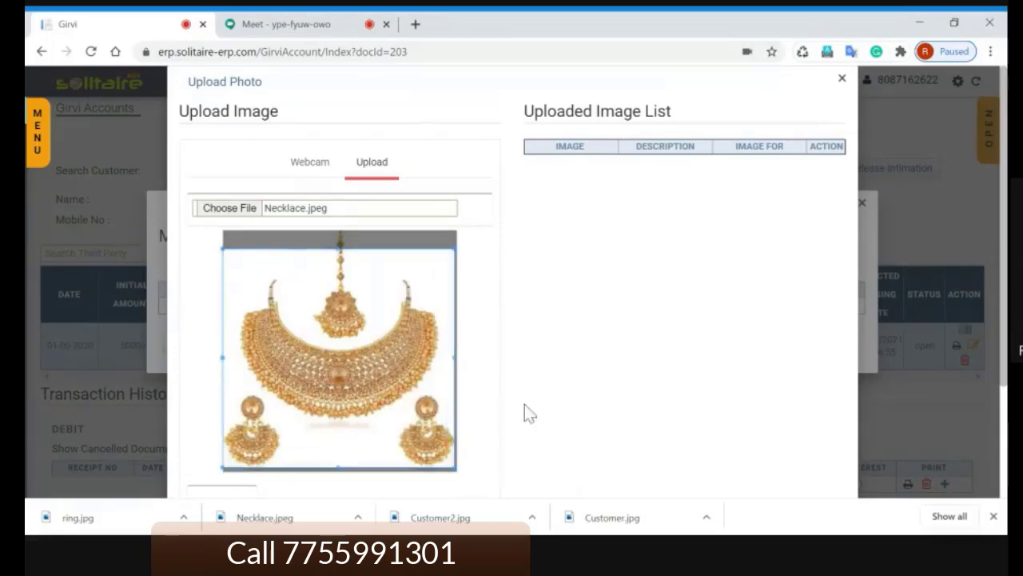
scroll(525, 413, down, 2)
click(214, 366)
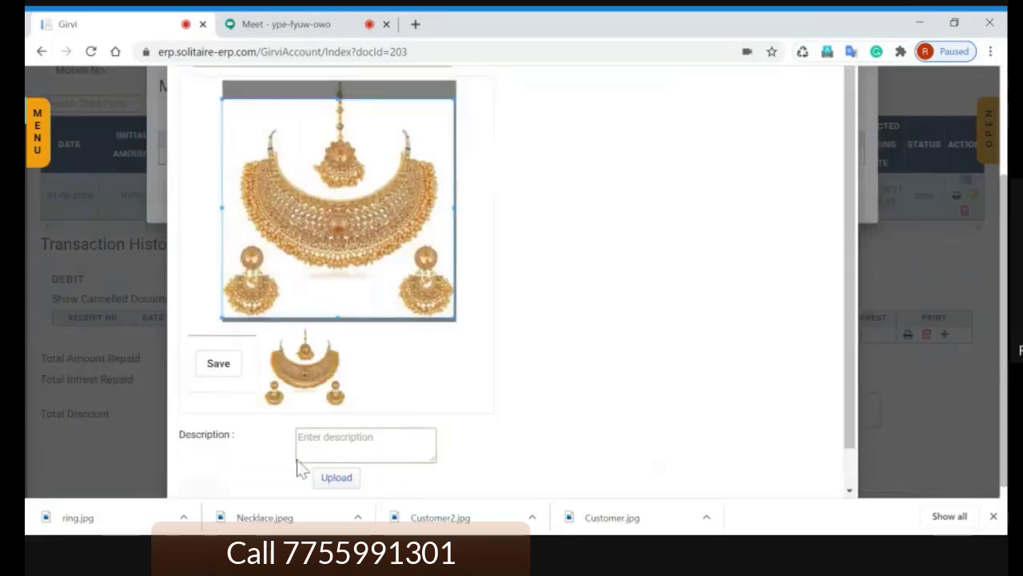
click(334, 477)
scroll(584, 279, up, 2)
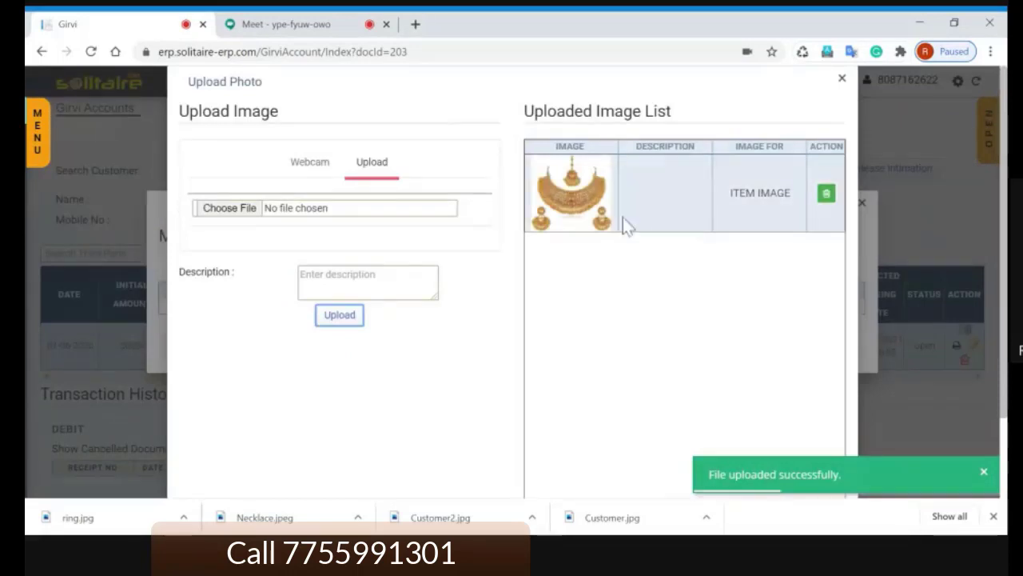
click(844, 80)
Step: Close the mortgage list and view the G-3 girvi receipt with the print dialog dismissed
click(861, 204)
scroll(841, 235, down, 1)
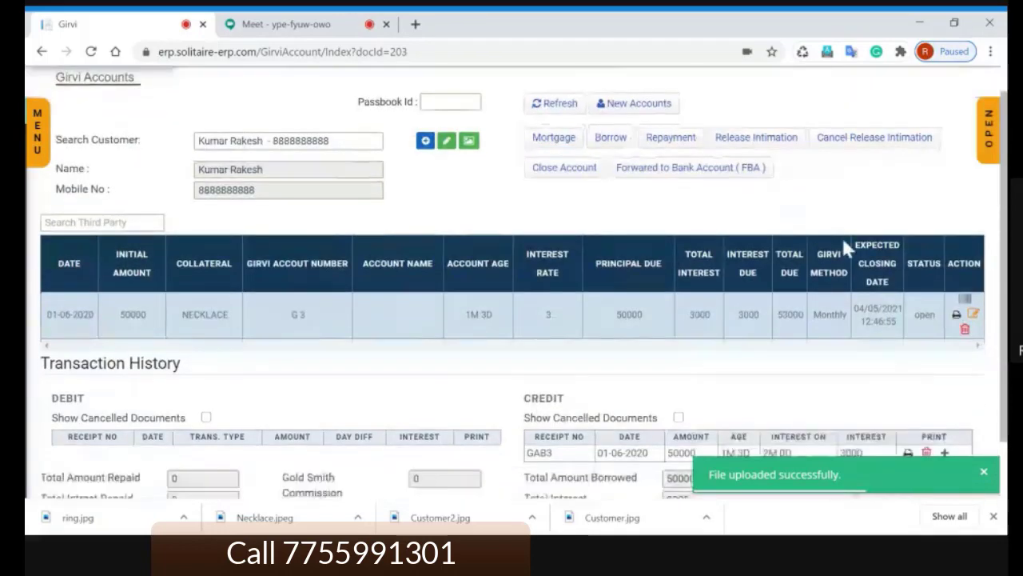
scroll(841, 235, down, 1)
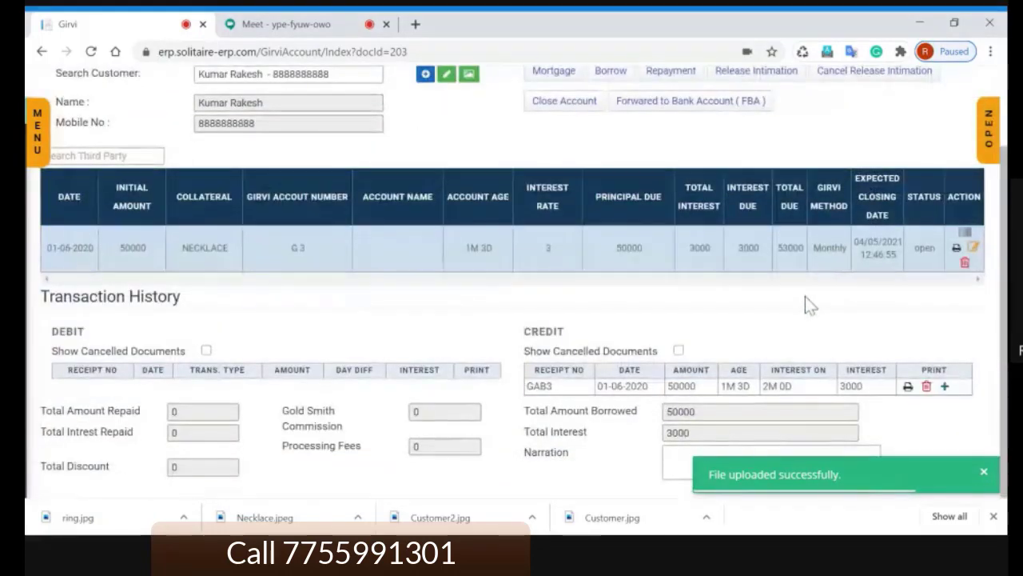
scroll(805, 304, up, 1)
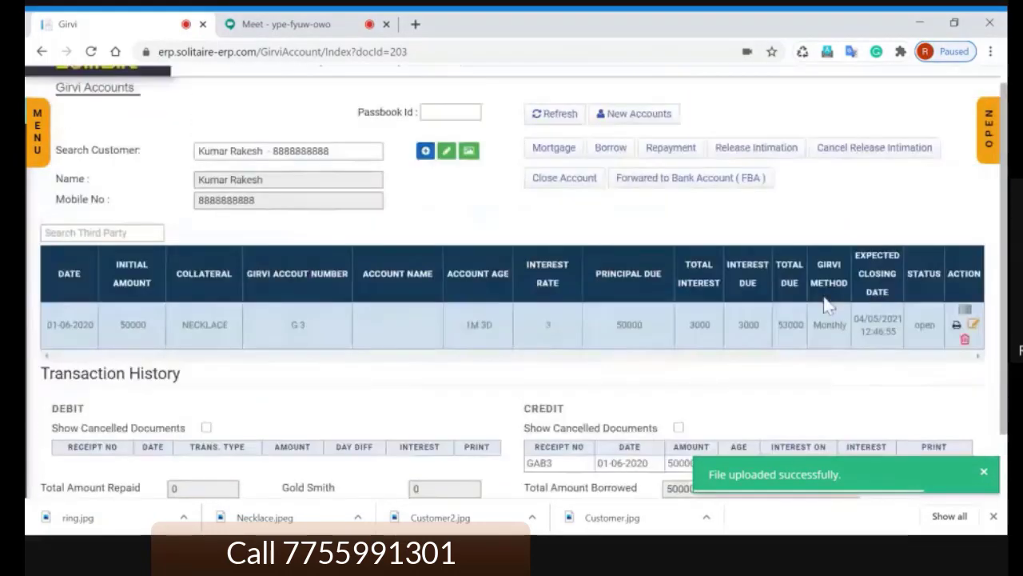
click(956, 326)
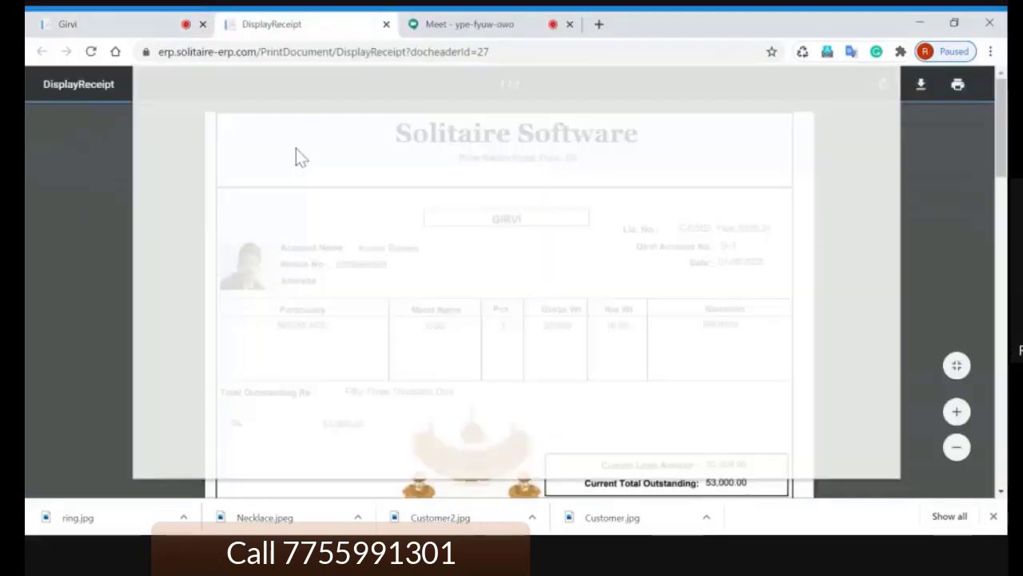
key(Escape)
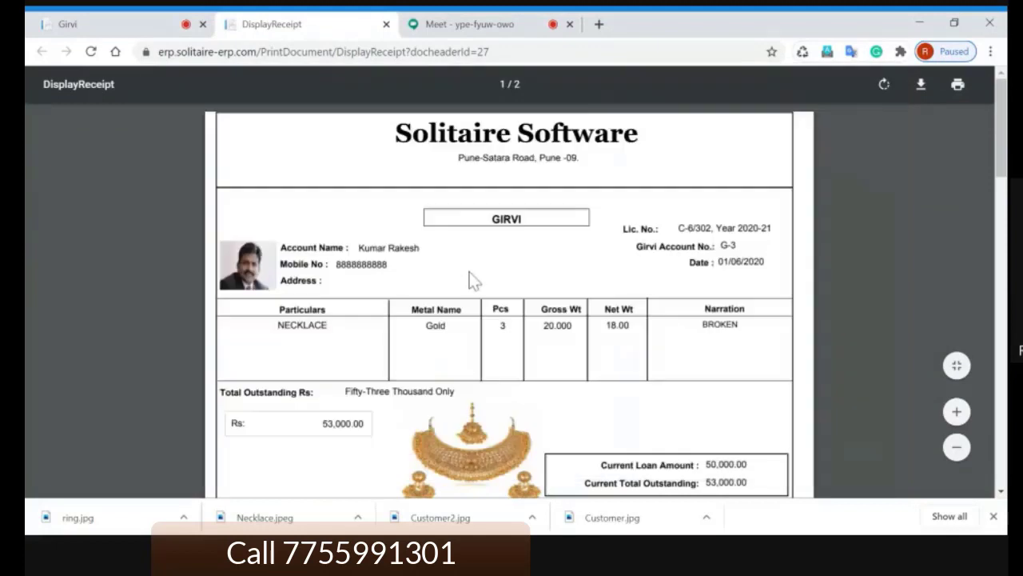
scroll(450, 275, down, 1)
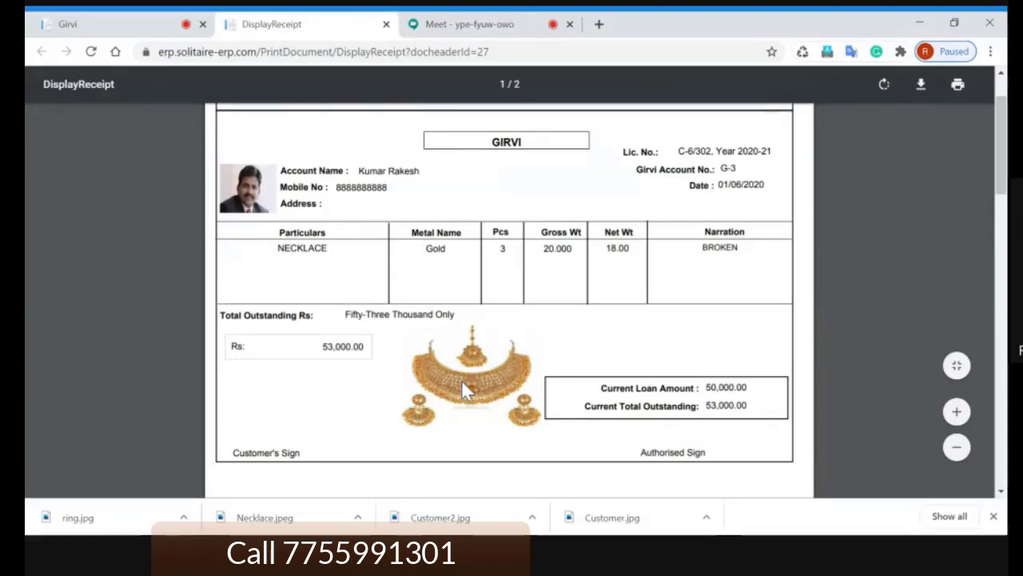
scroll(461, 379, up, 1)
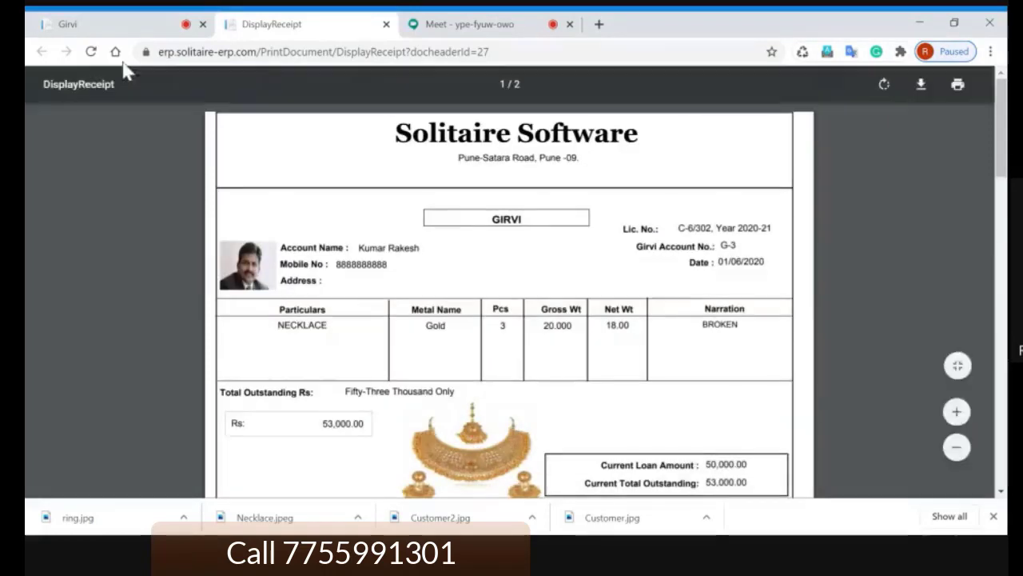
Step: On the Girvi account page, reopen and close the mortgage item list
click(114, 23)
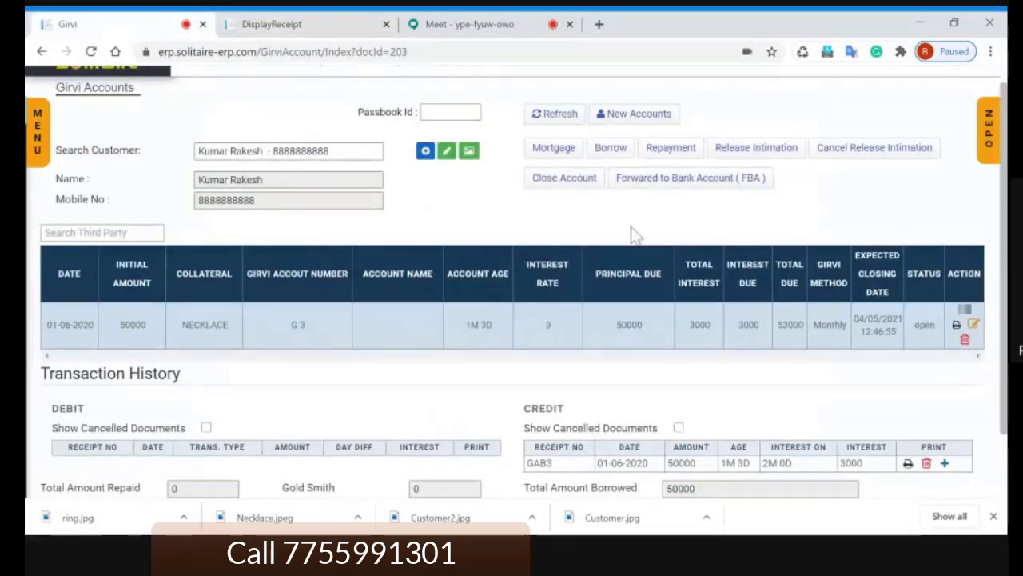
click(543, 152)
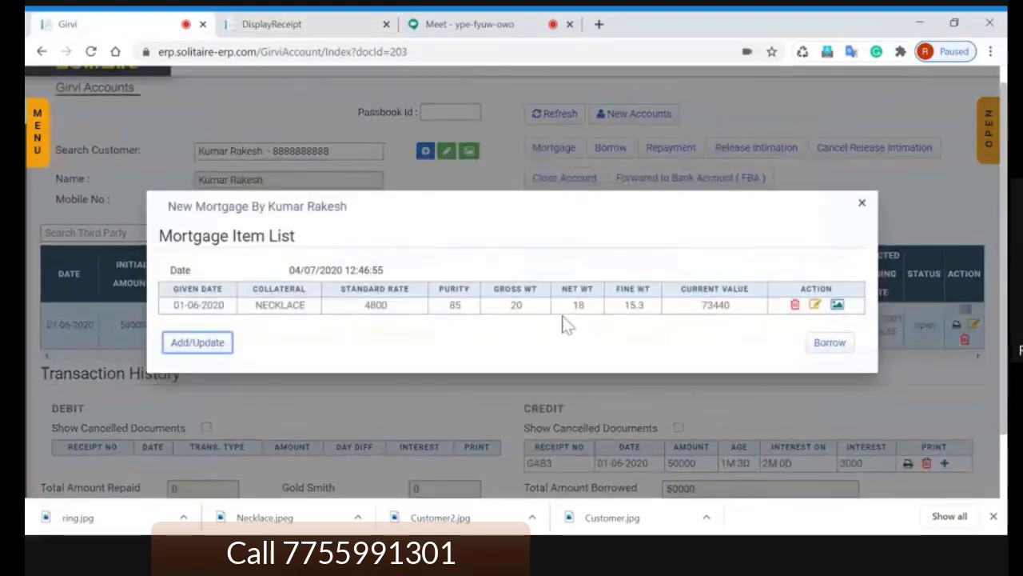
click(844, 326)
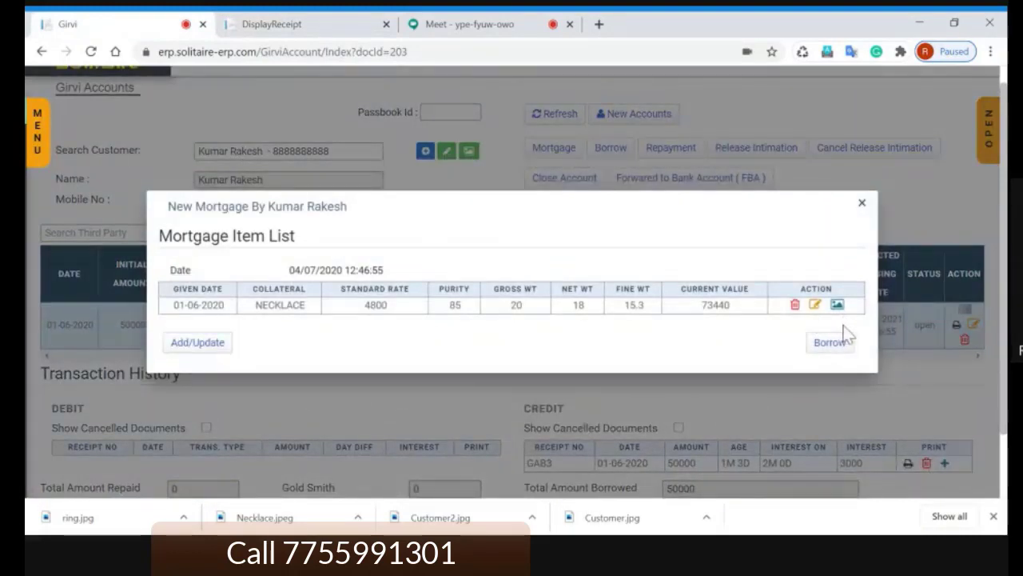
click(863, 204)
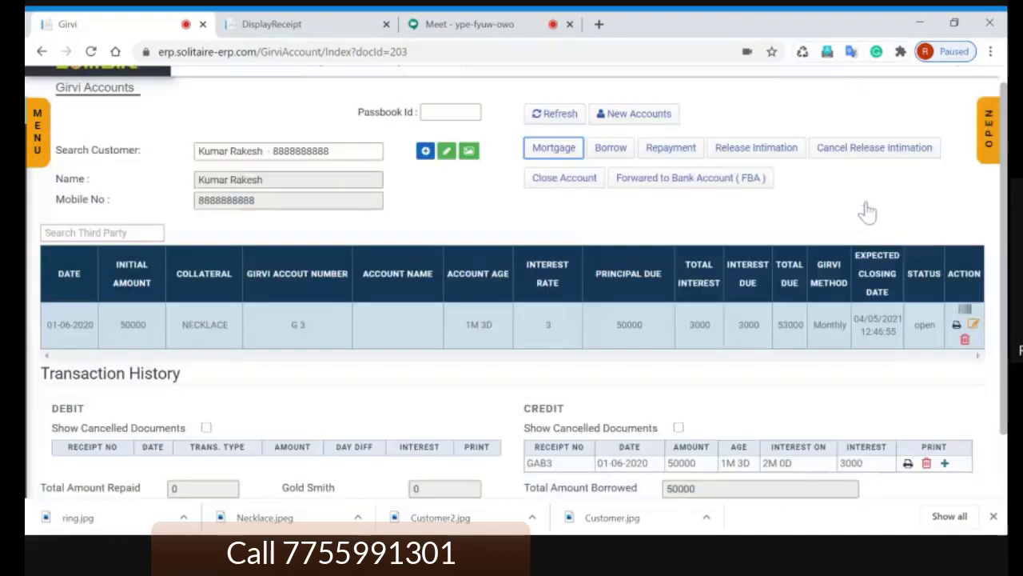
Step: Review the DisplayReceipt tab, then return to the Girvi Accounts page for G 3
click(309, 25)
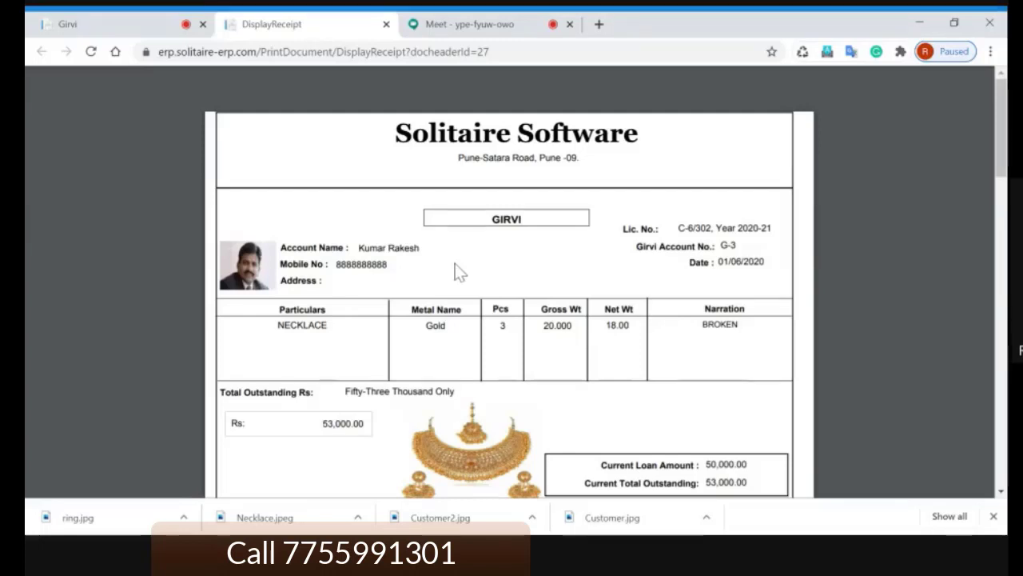
scroll(512, 199, down, 1)
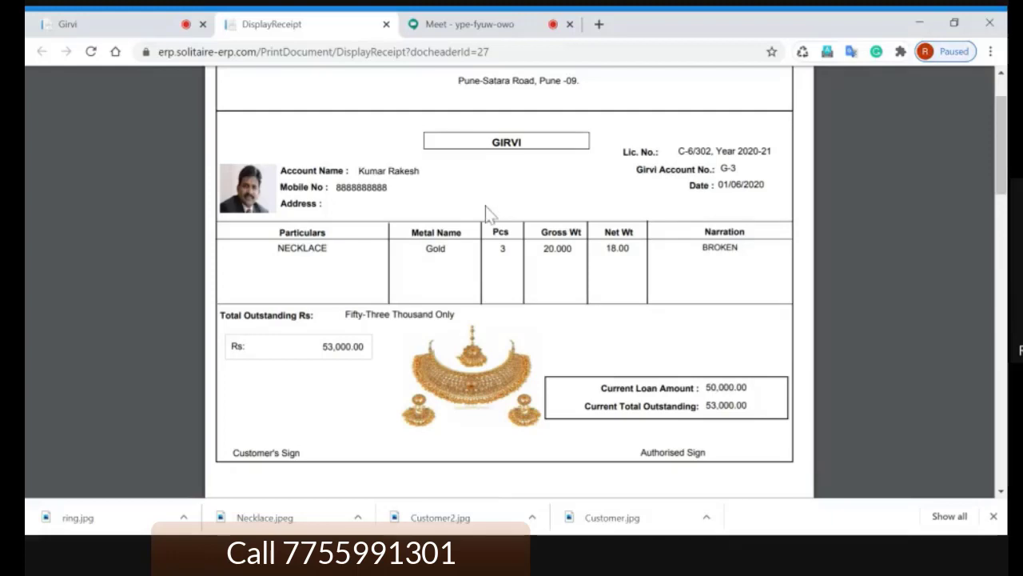
scroll(485, 206, up, 1)
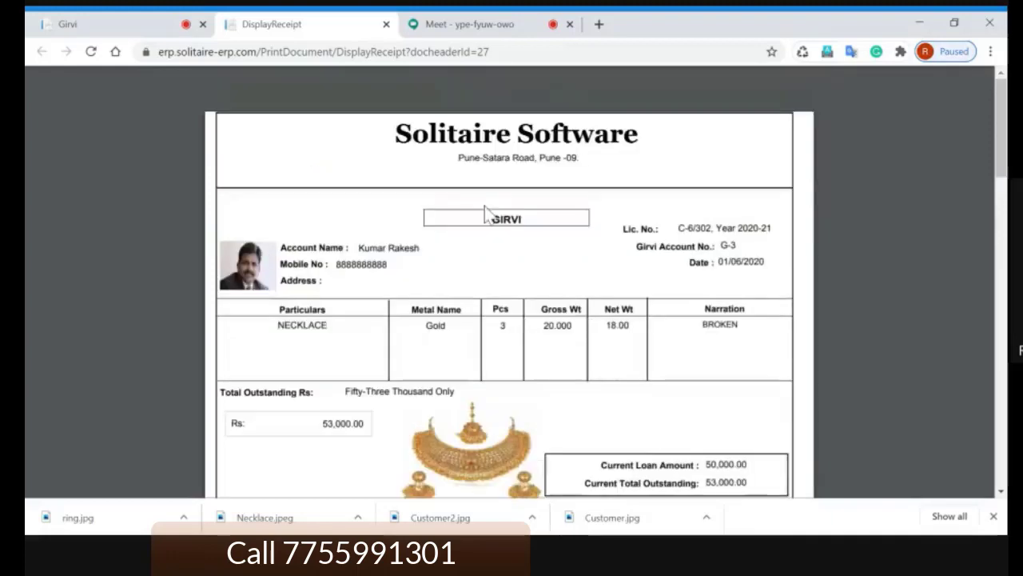
scroll(484, 205, down, 3)
scroll(484, 206, up, 2)
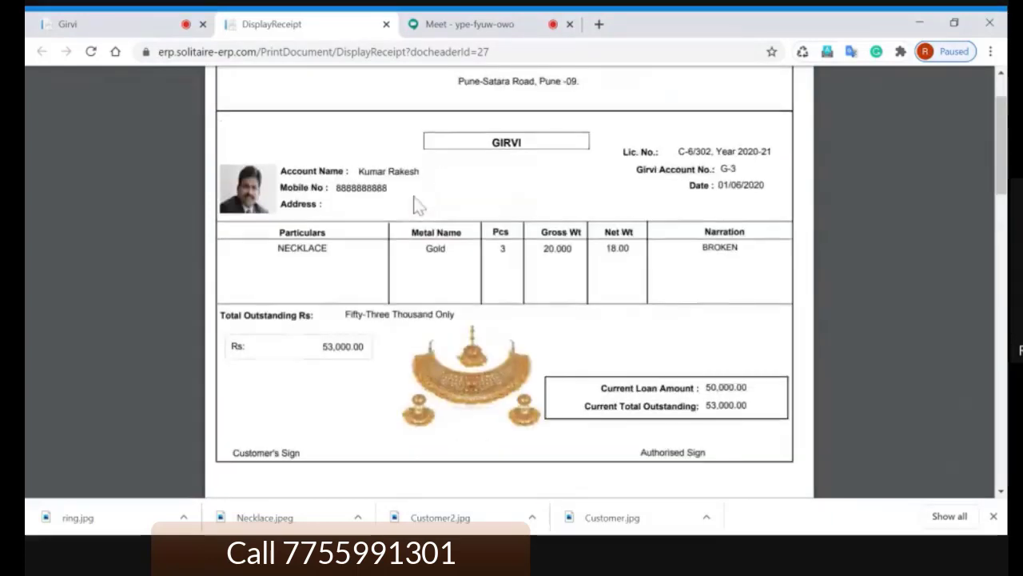
click(125, 27)
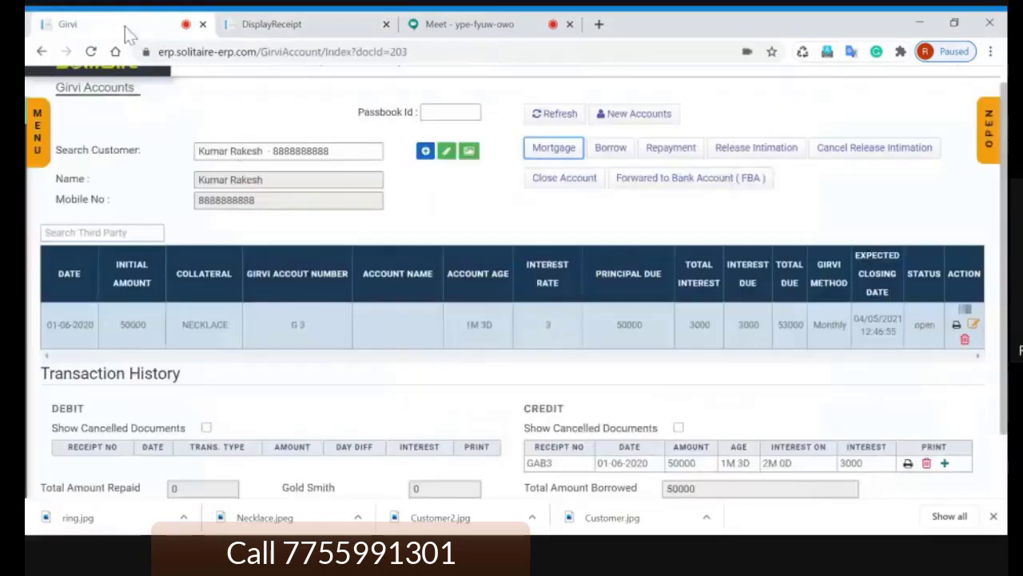
click(481, 217)
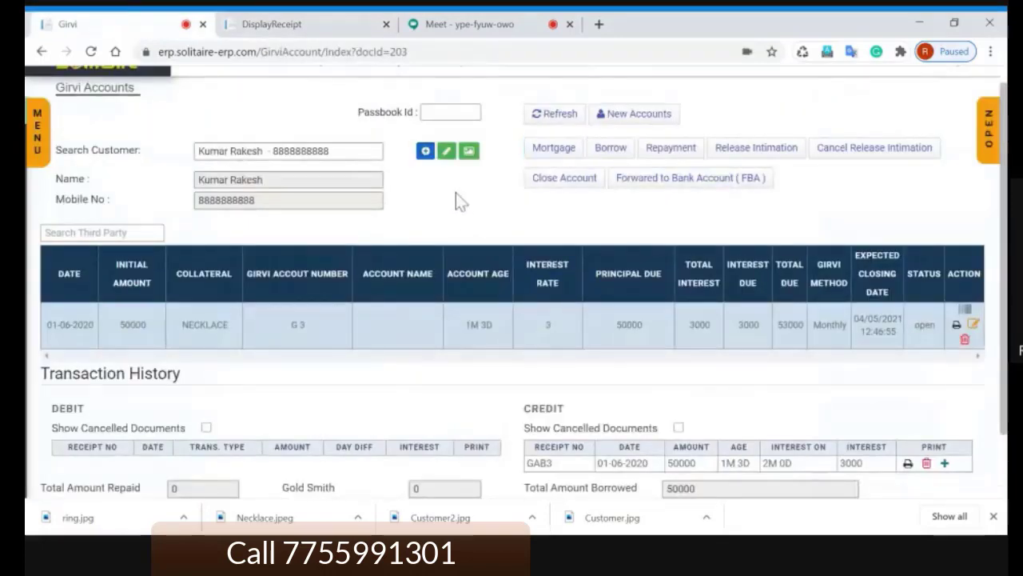
Step: Bring up the Google Meet call and reveal a participant tile's controls
click(485, 26)
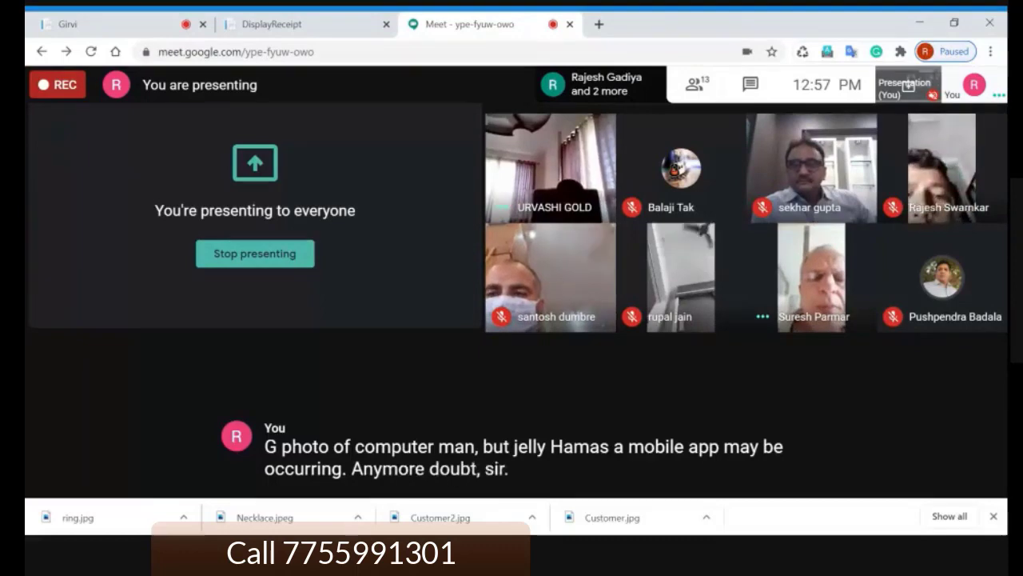
mouse_move(815, 289)
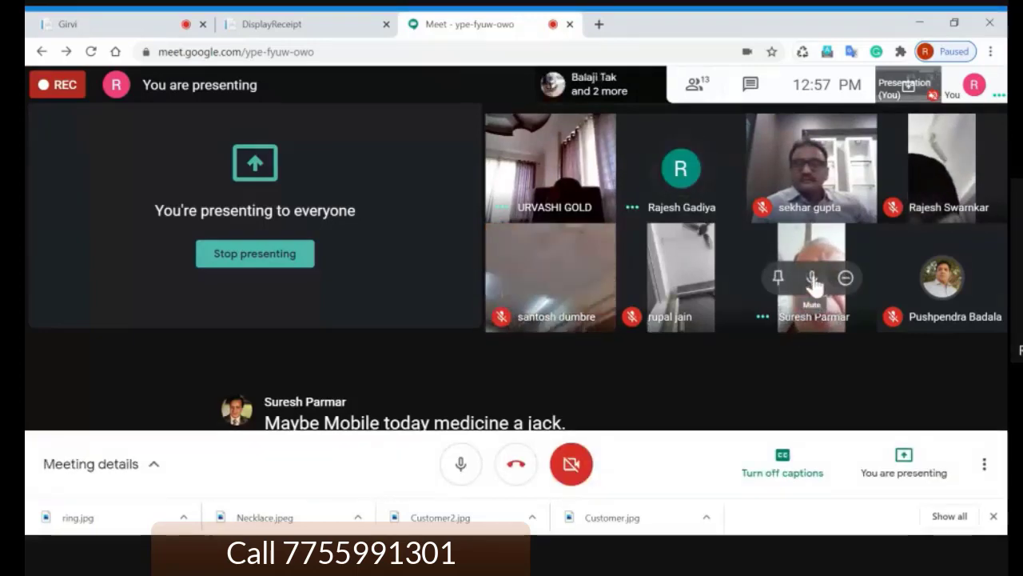
Step: Mute two participants for everyone in Google Meet, then return to the Girvi Accounts page
click(813, 279)
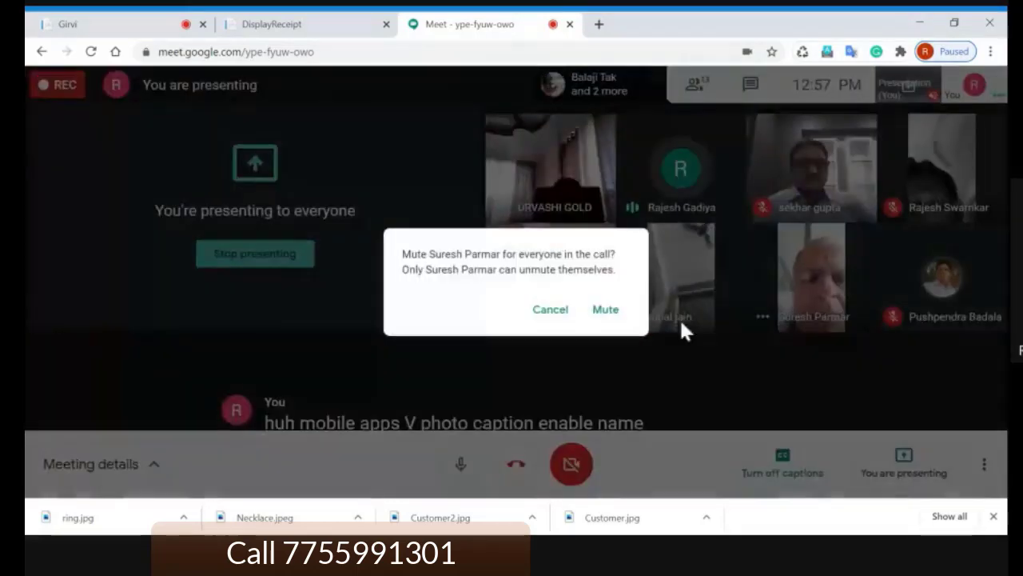
click(614, 313)
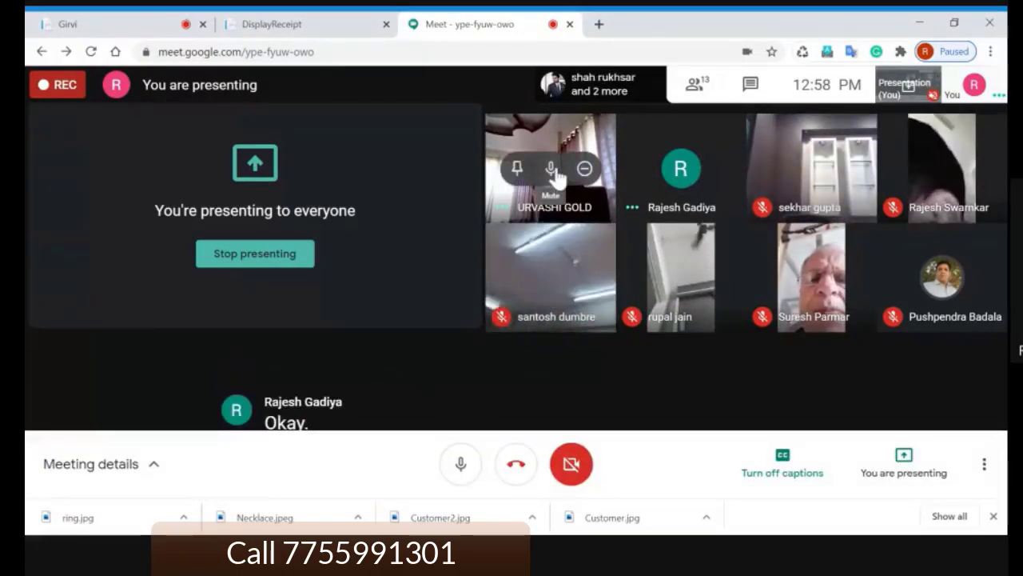
click(550, 168)
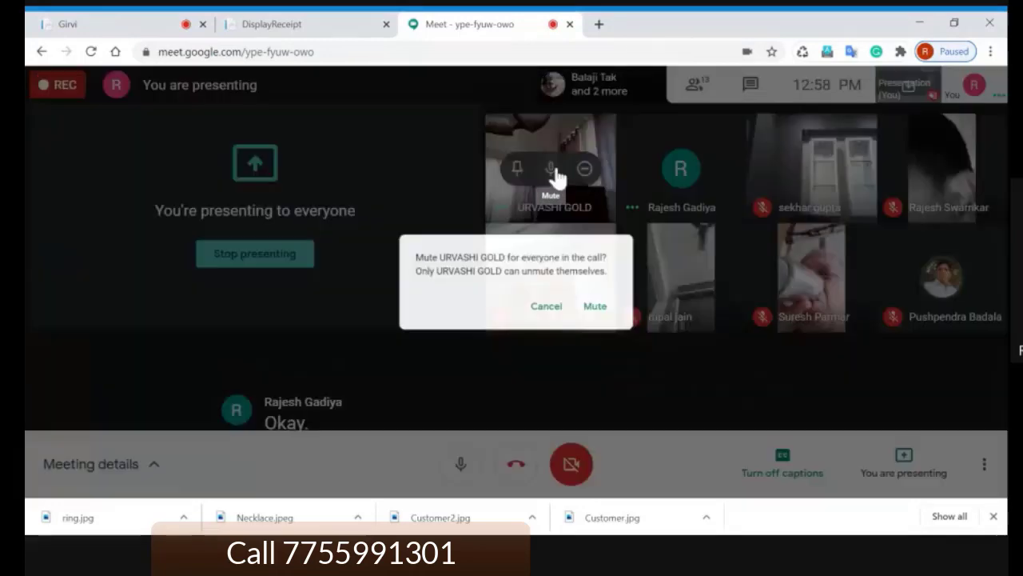
click(607, 313)
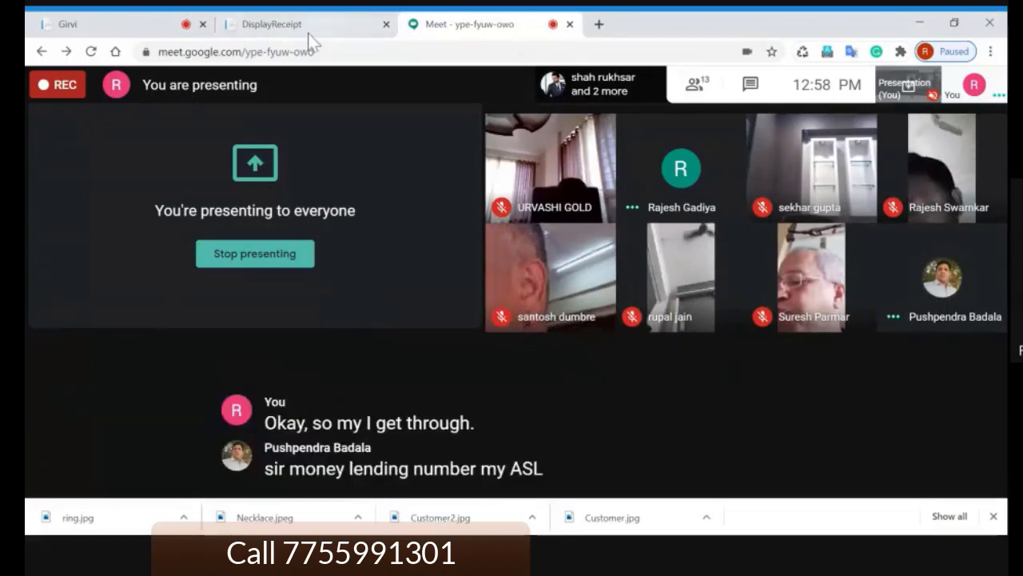
click(136, 26)
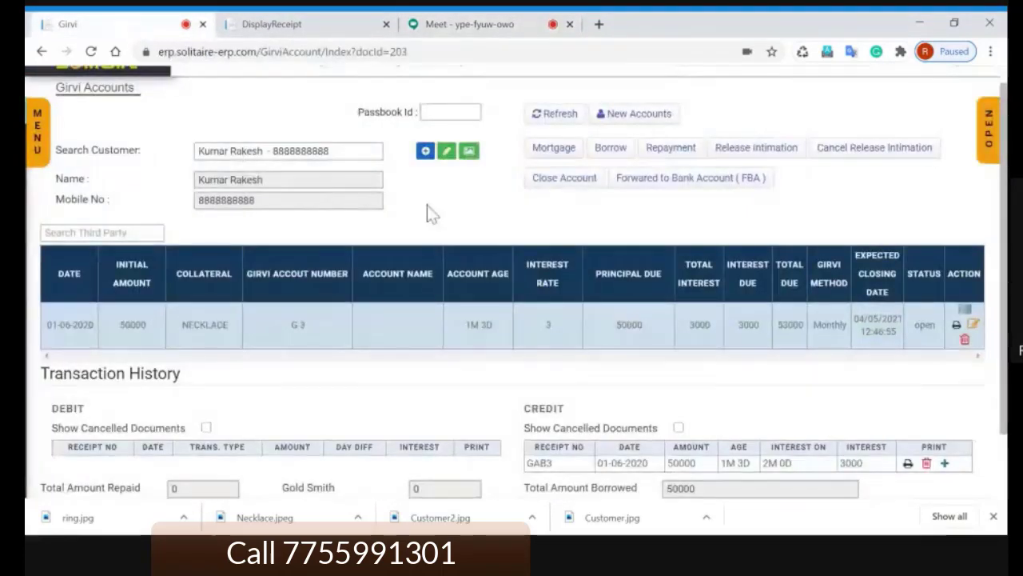
scroll(336, 264, down, 2)
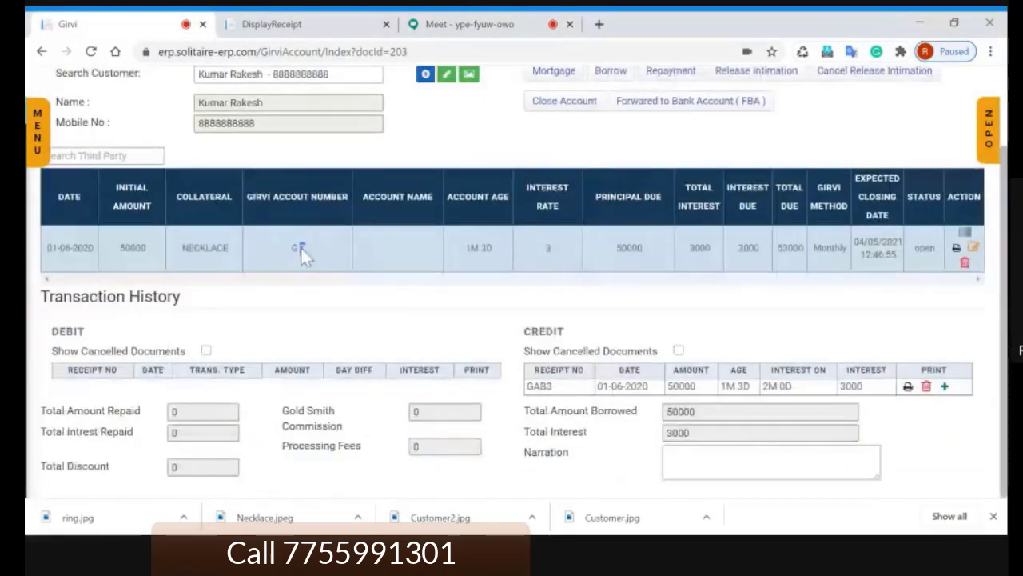
click(309, 246)
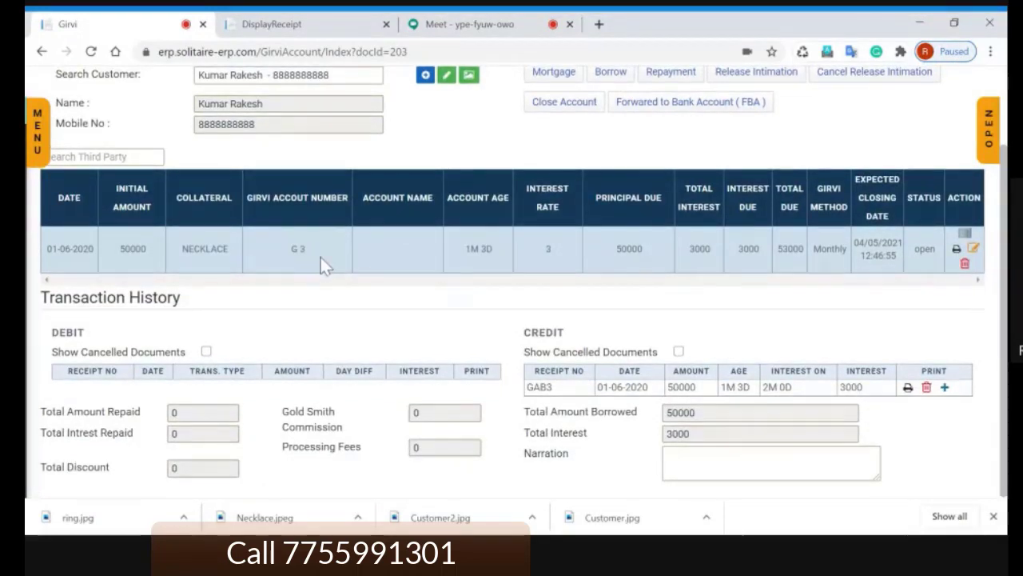
scroll(321, 263, up, 2)
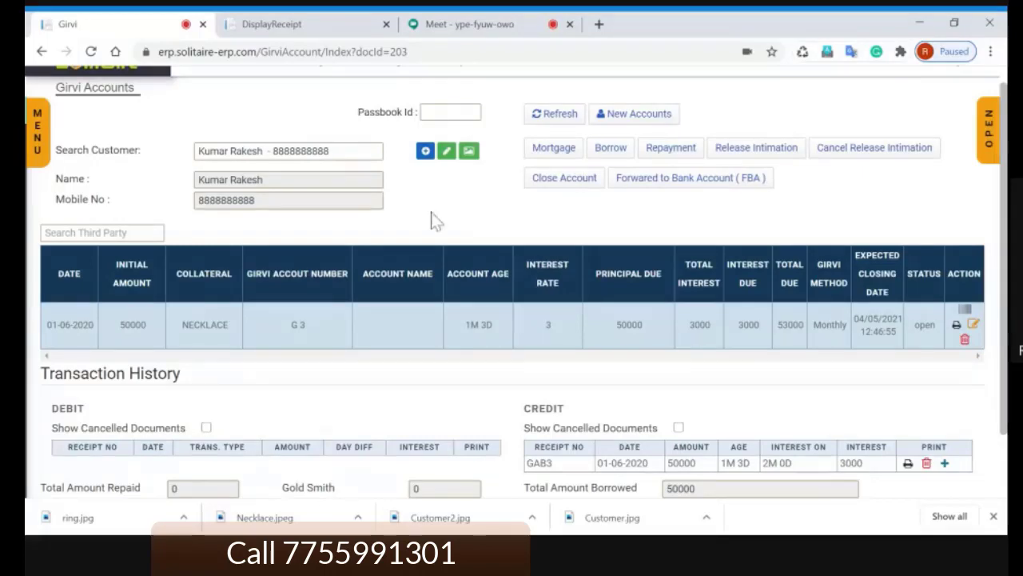
click(636, 118)
drag(525, 260, 543, 261)
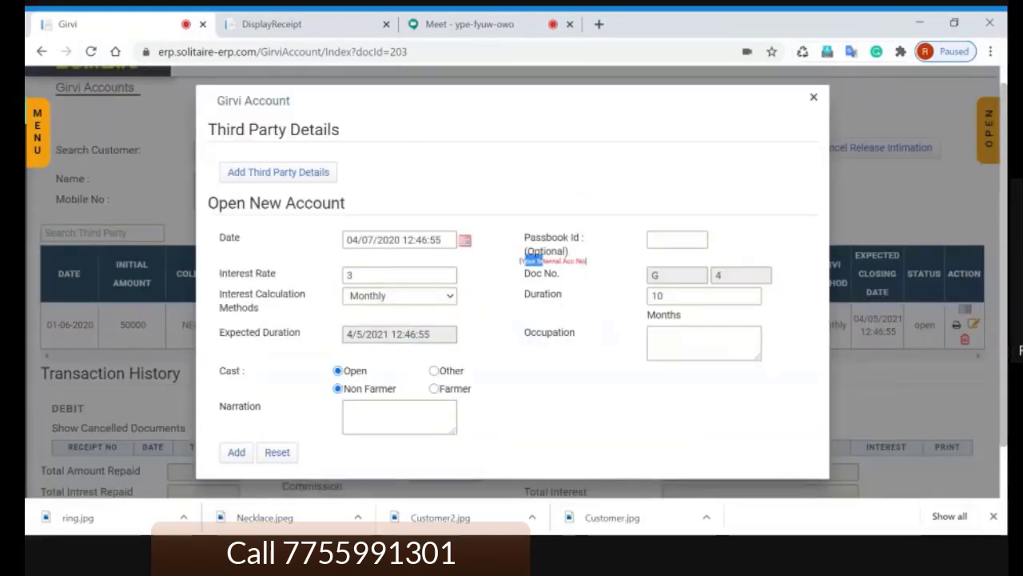
click(677, 240)
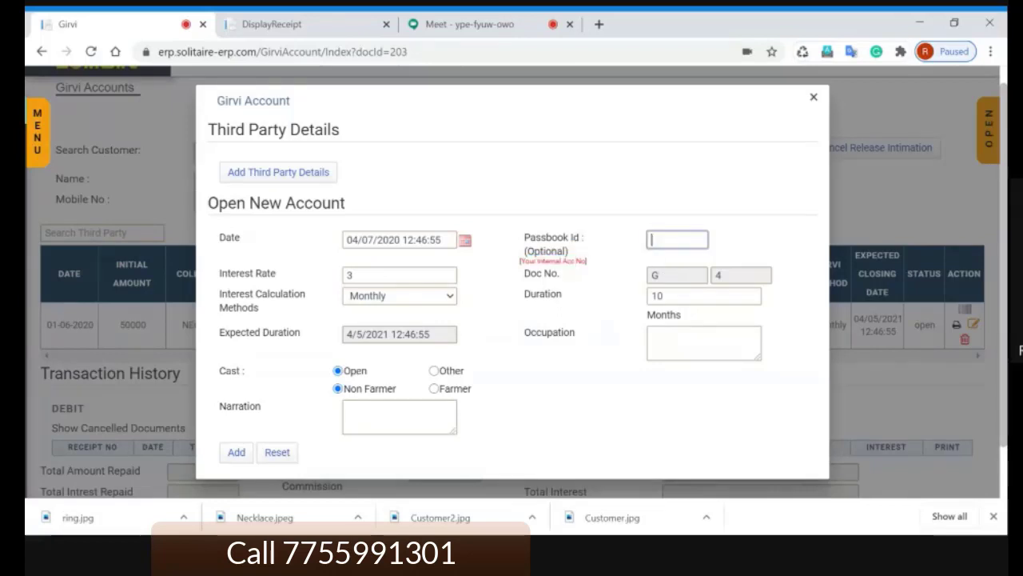
click(616, 266)
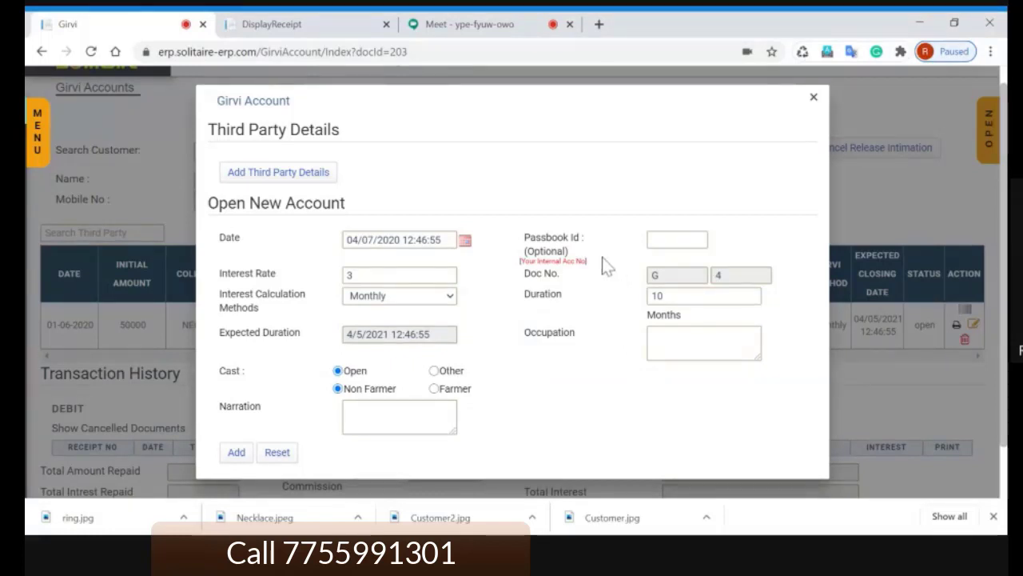
click(677, 240)
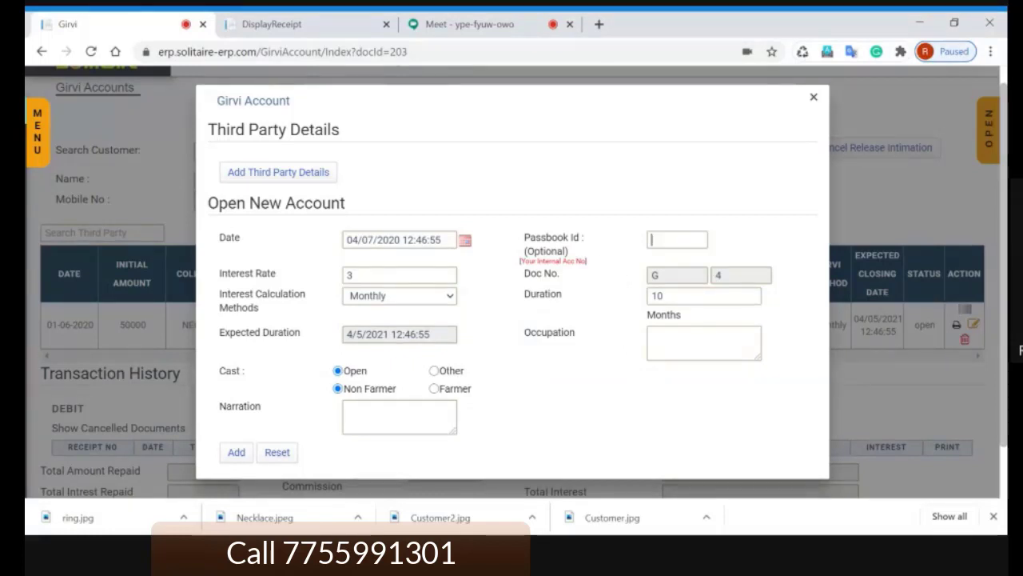
click(598, 269)
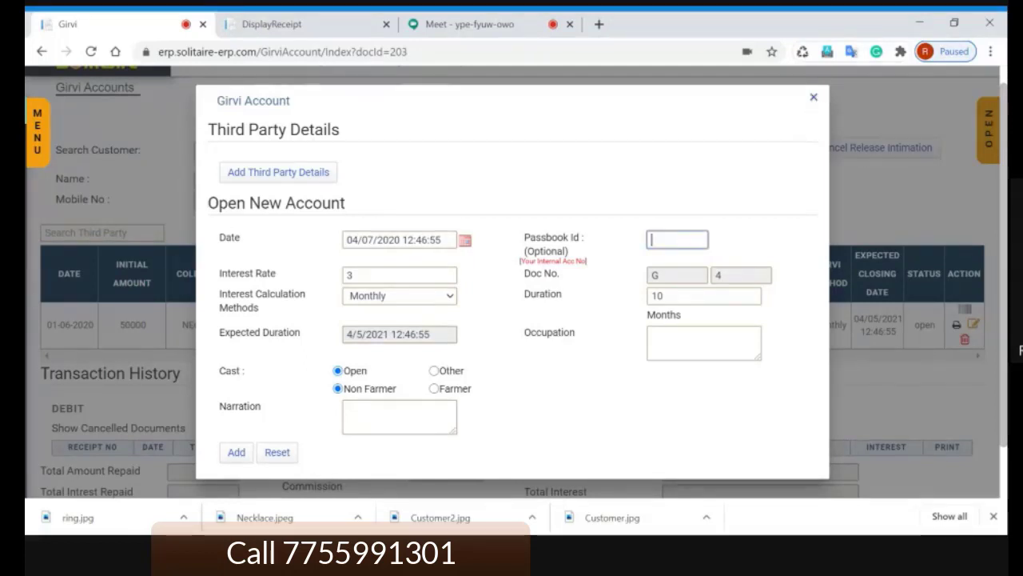
click(814, 98)
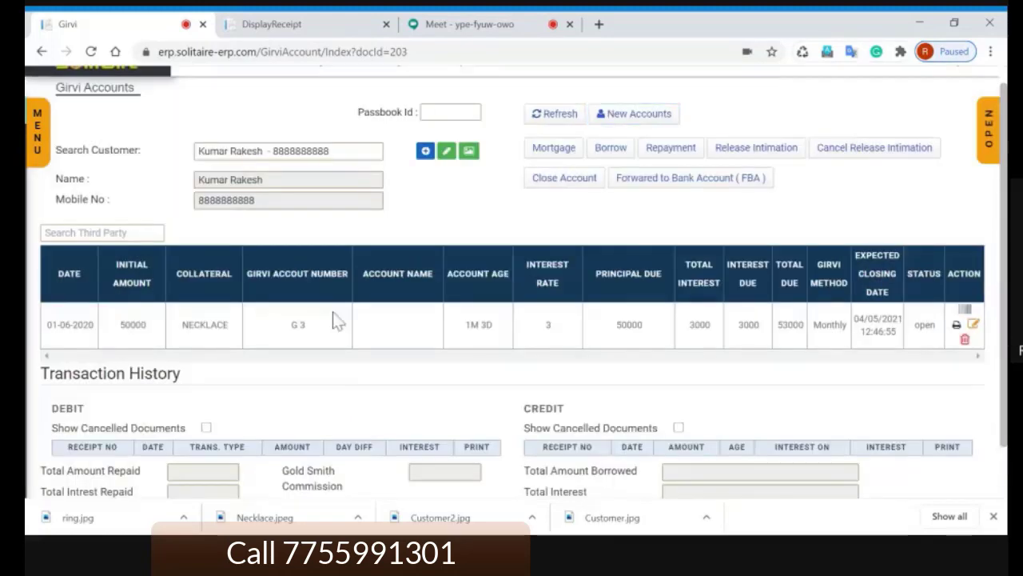
click(291, 334)
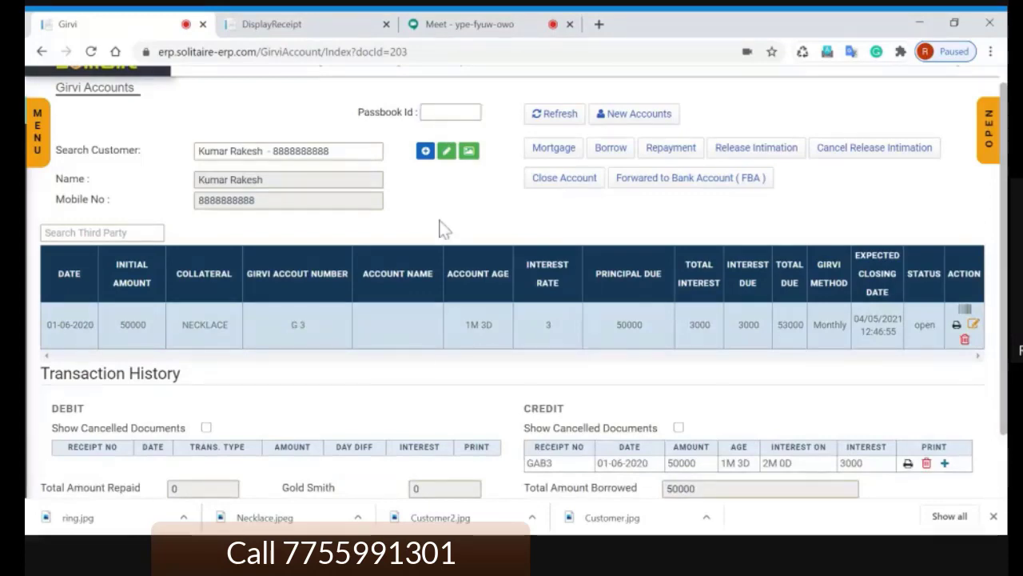
Step: Mute another Meet participant for everyone, ending back on the G 3 Girvi Accounts page
click(481, 26)
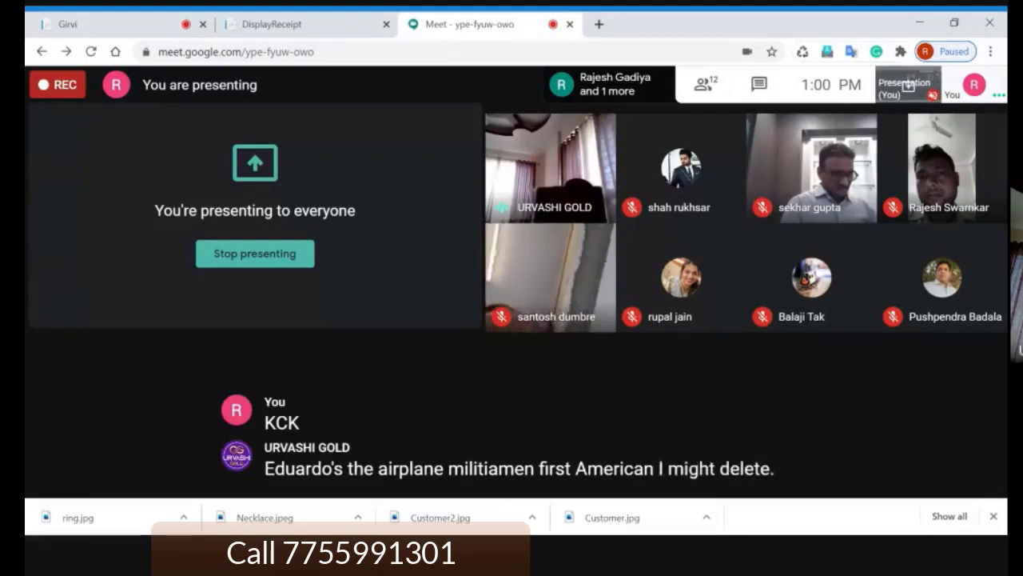
click(96, 25)
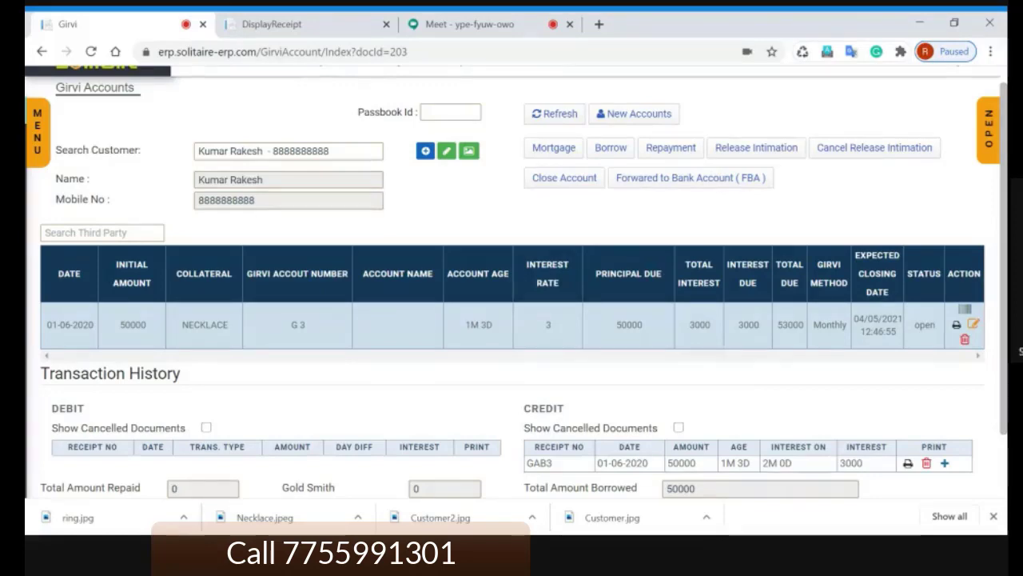
click(470, 25)
mouse_move(550, 218)
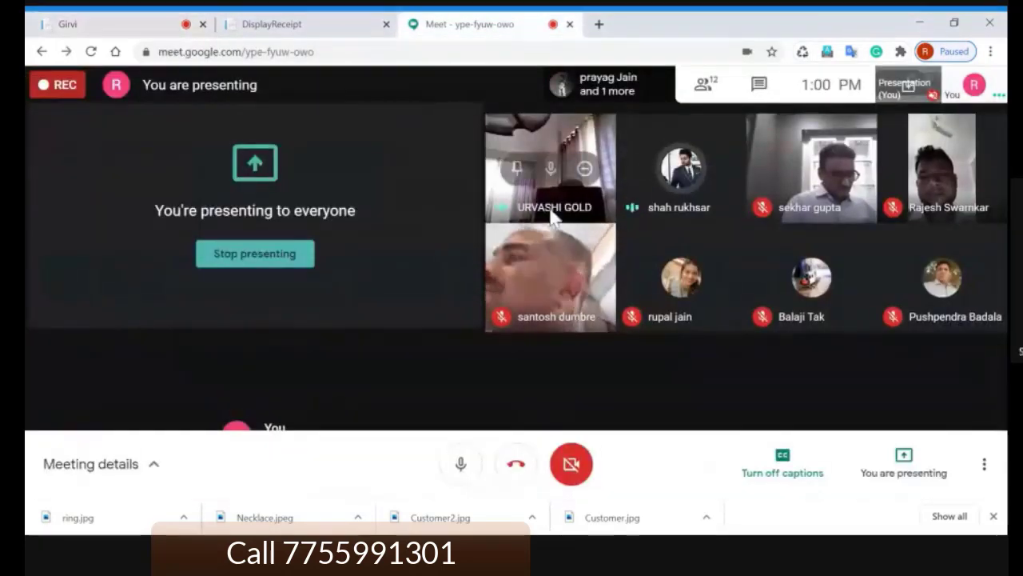
click(550, 172)
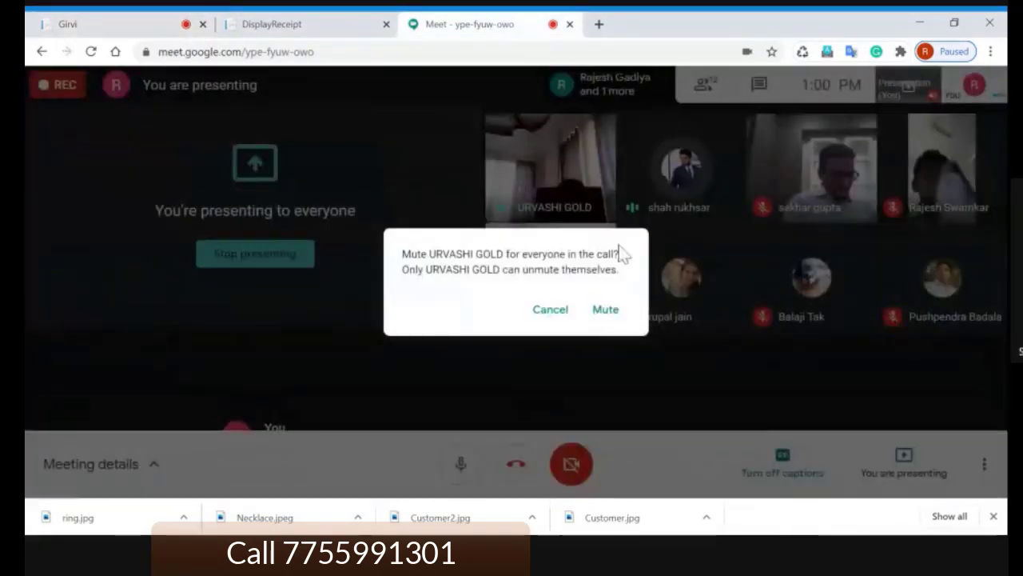
click(604, 311)
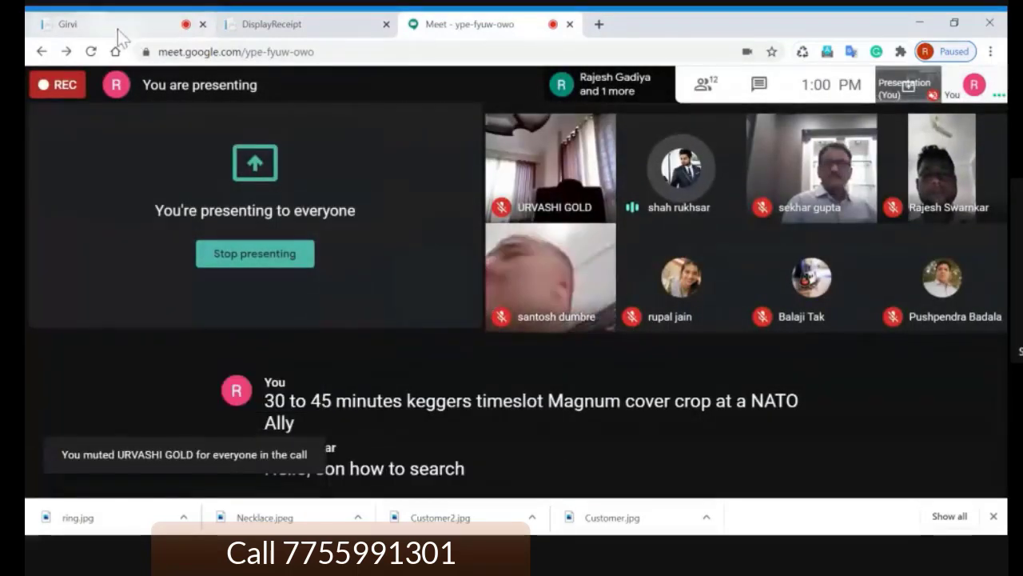
click(125, 26)
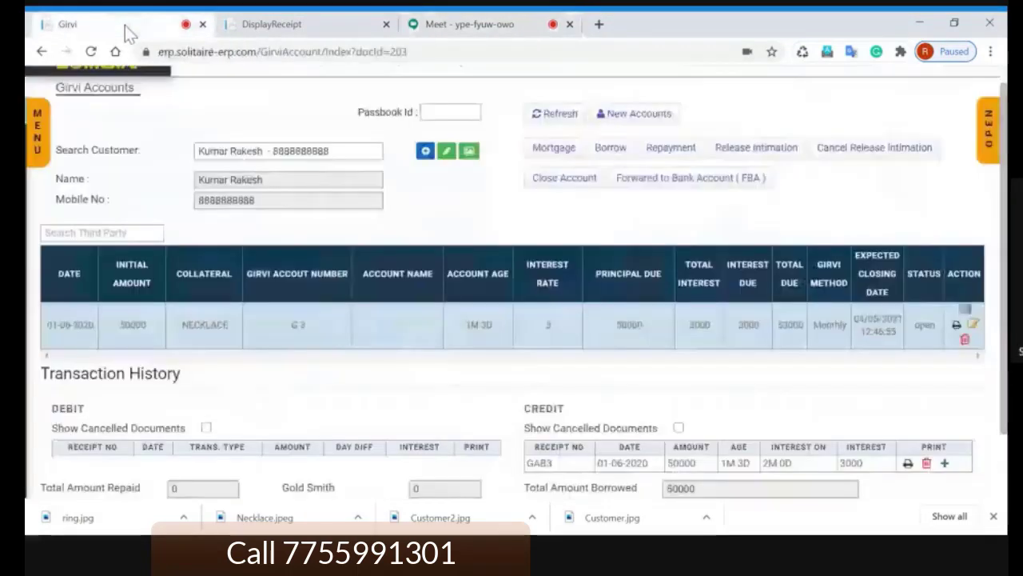
click(448, 32)
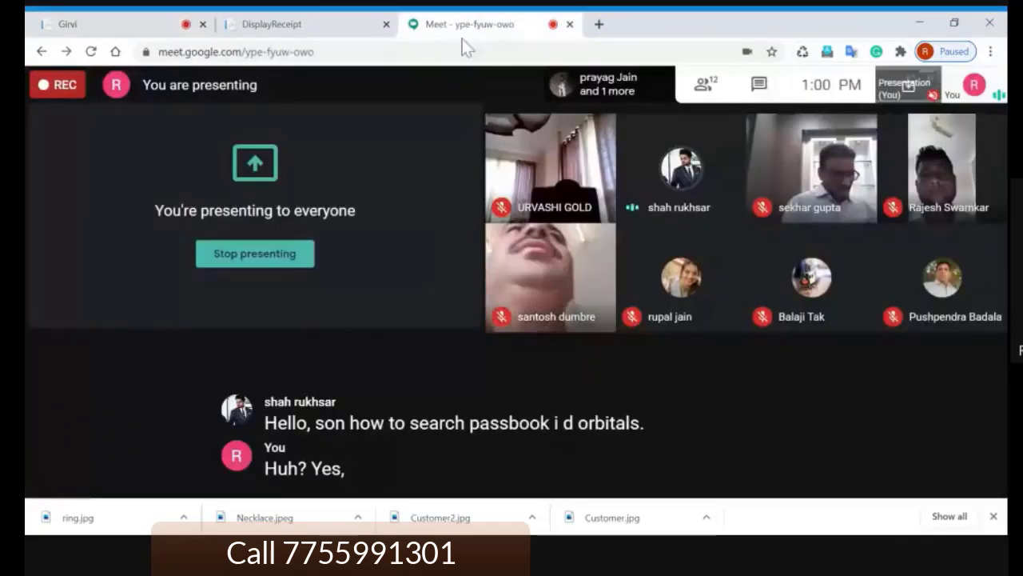
click(142, 27)
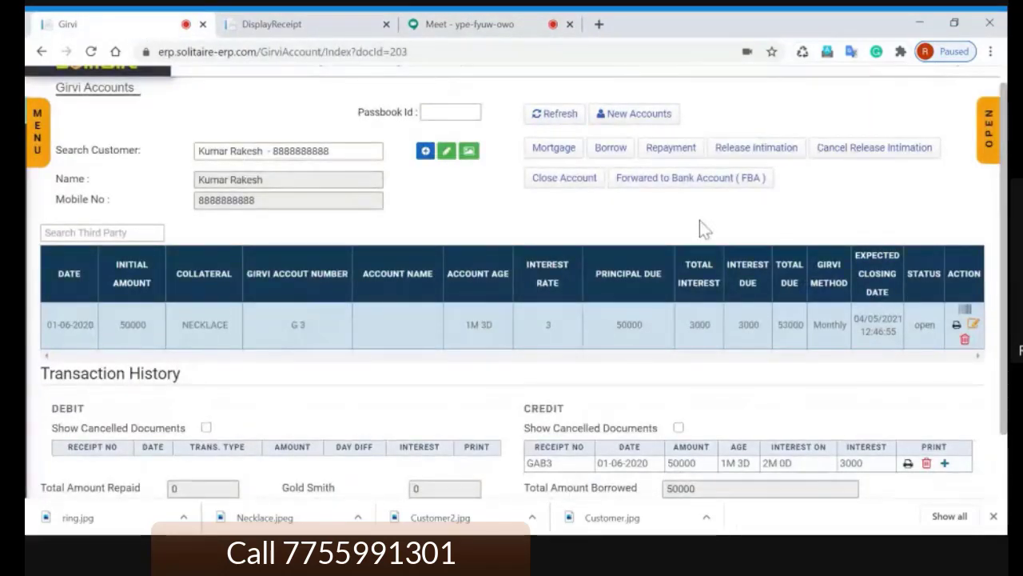
scroll(701, 226, down, 1)
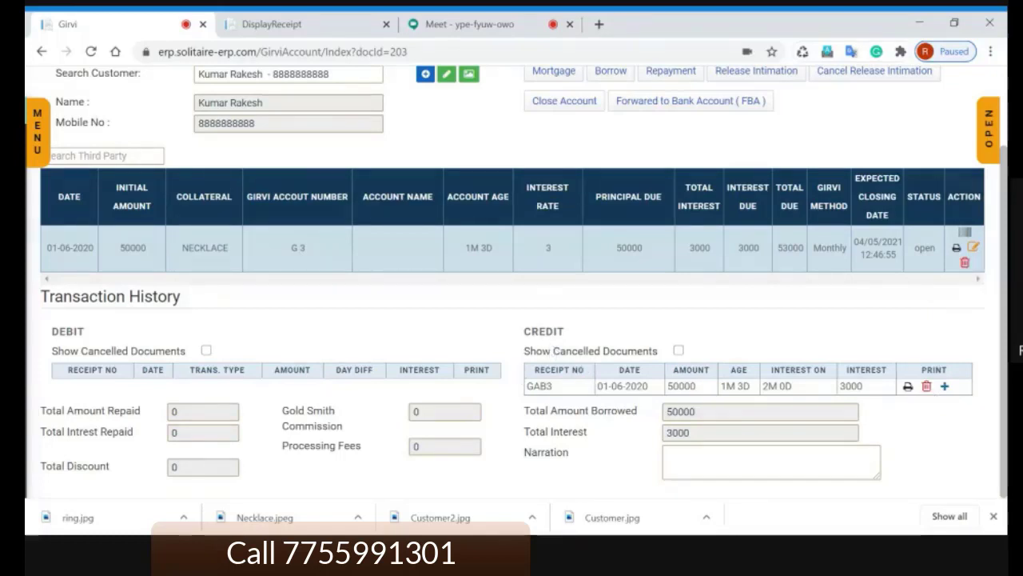
click(965, 263)
click(586, 320)
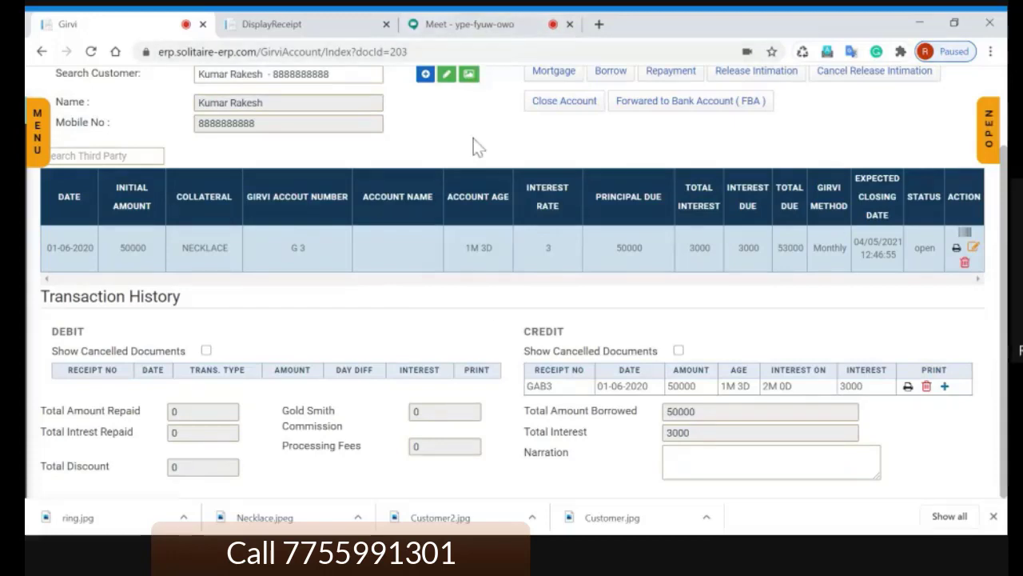
scroll(494, 330, up, 2)
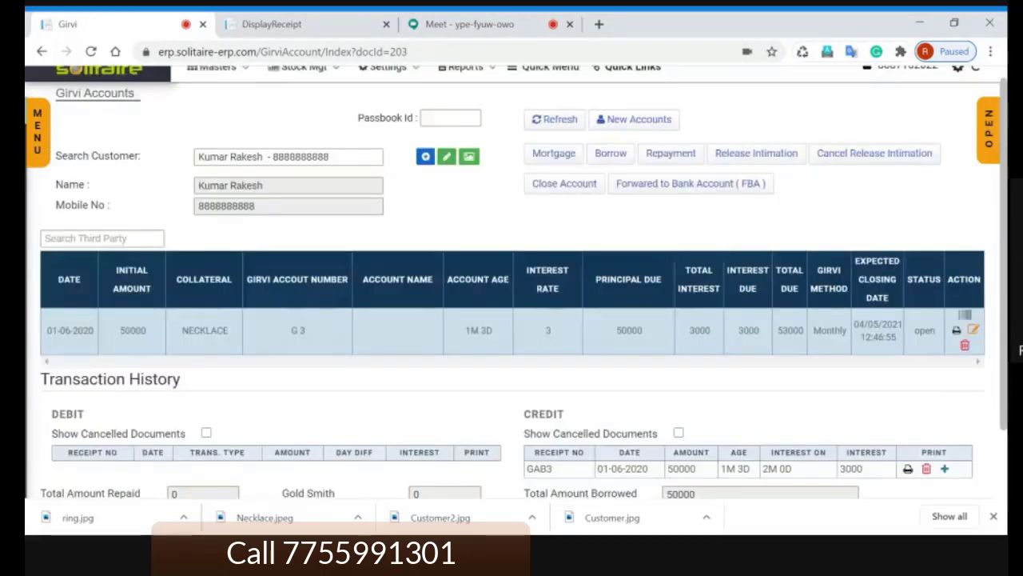
Step: Load the customer's two Girvi accounts by passbook Id, then go back to the Google Meet window
click(450, 134)
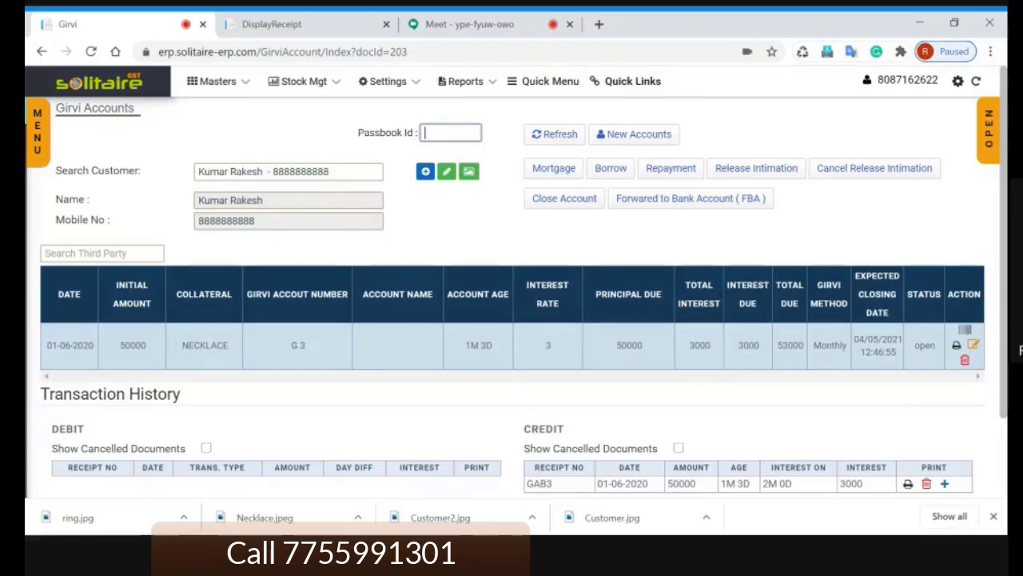
text(1501)
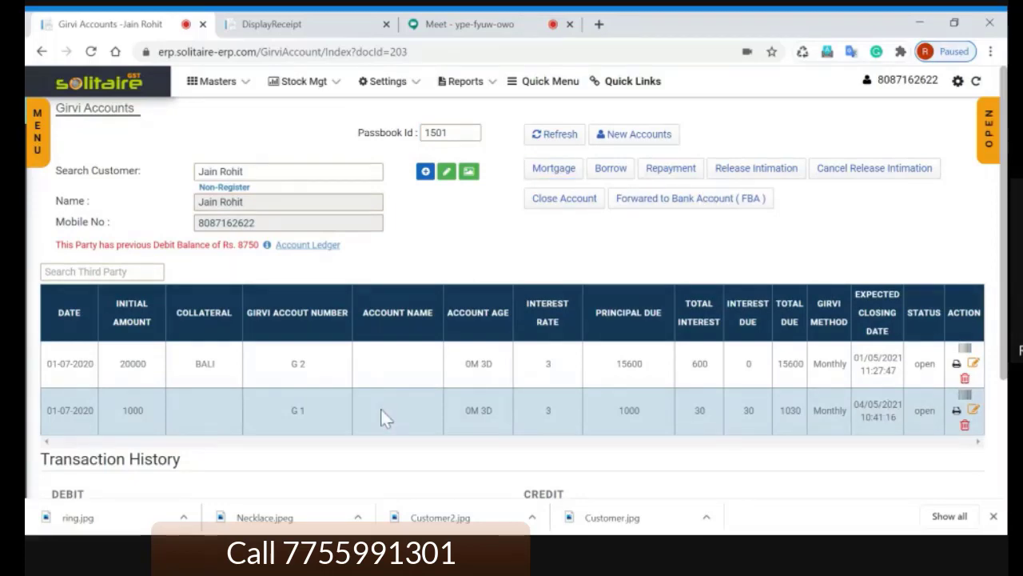
scroll(569, 401, down, 2)
scroll(568, 399, up, 2)
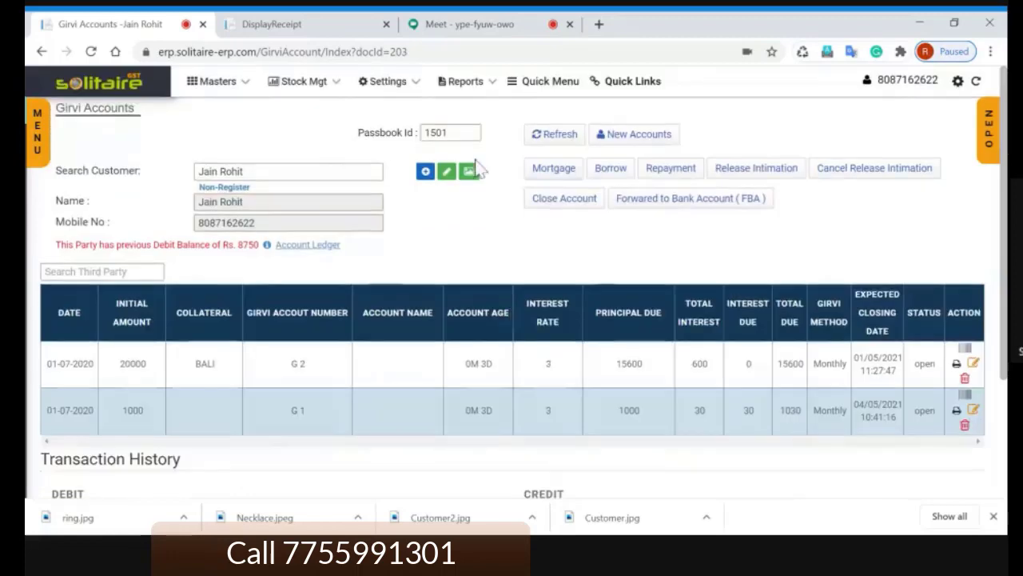
click(462, 137)
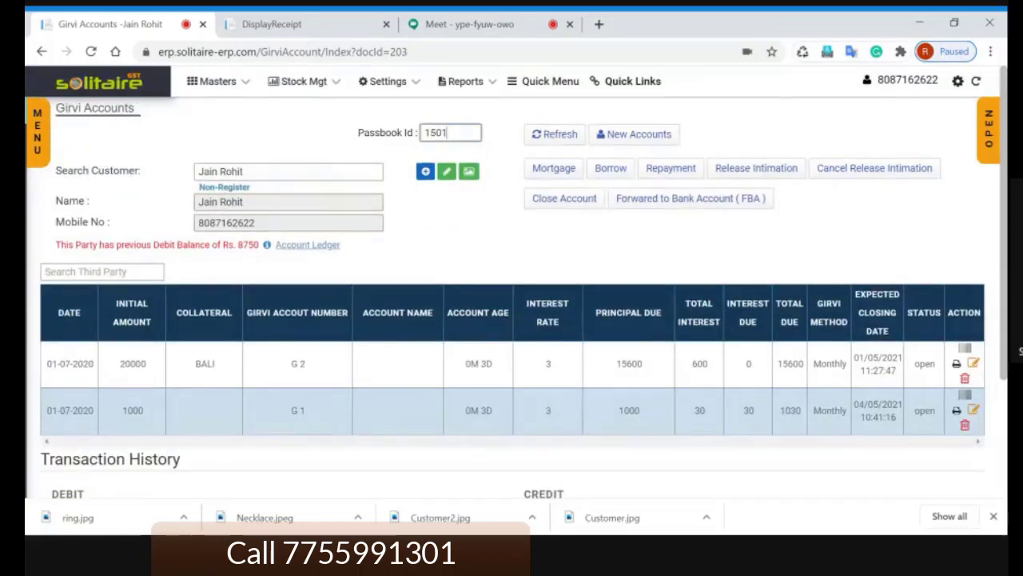
click(479, 25)
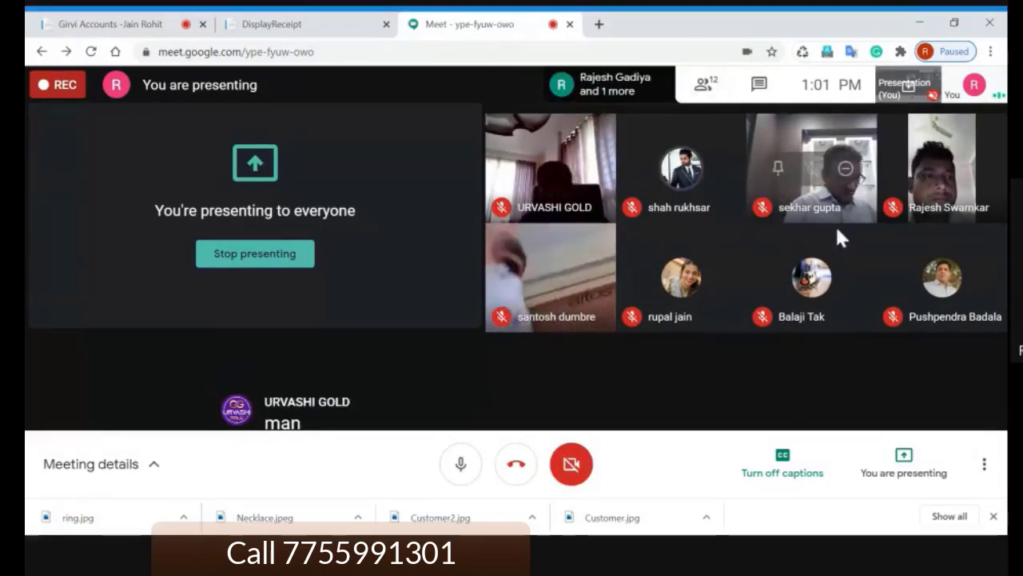
Step: Check the Google Meet participant list, close it, and return to the Girvi Accounts page
click(700, 90)
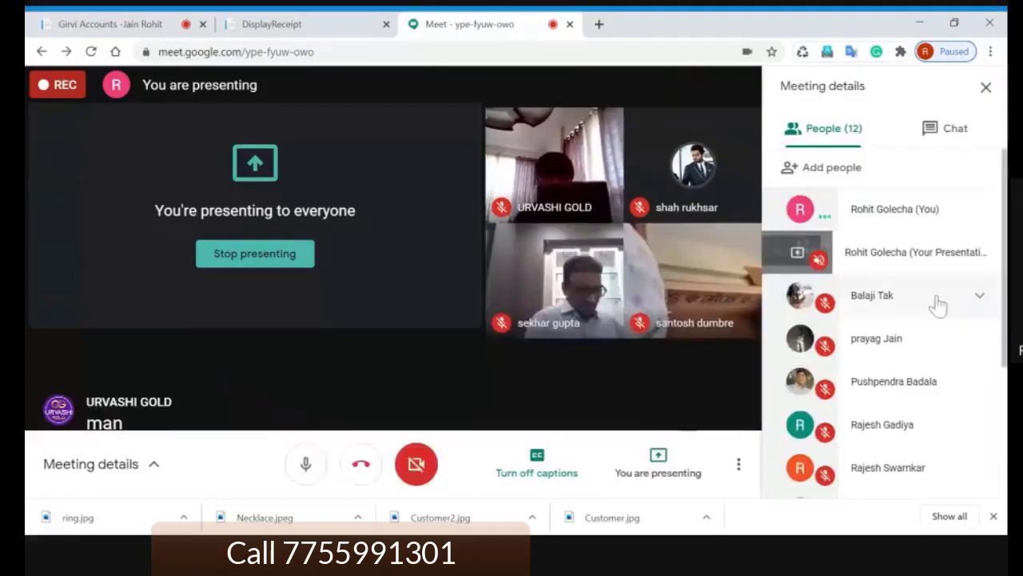
scroll(934, 304, down, 3)
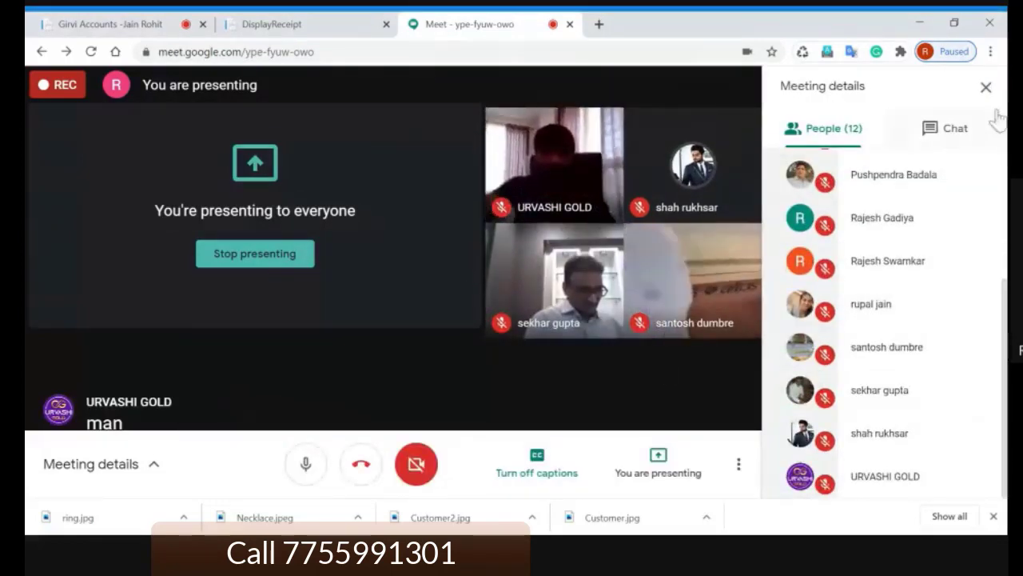
click(985, 87)
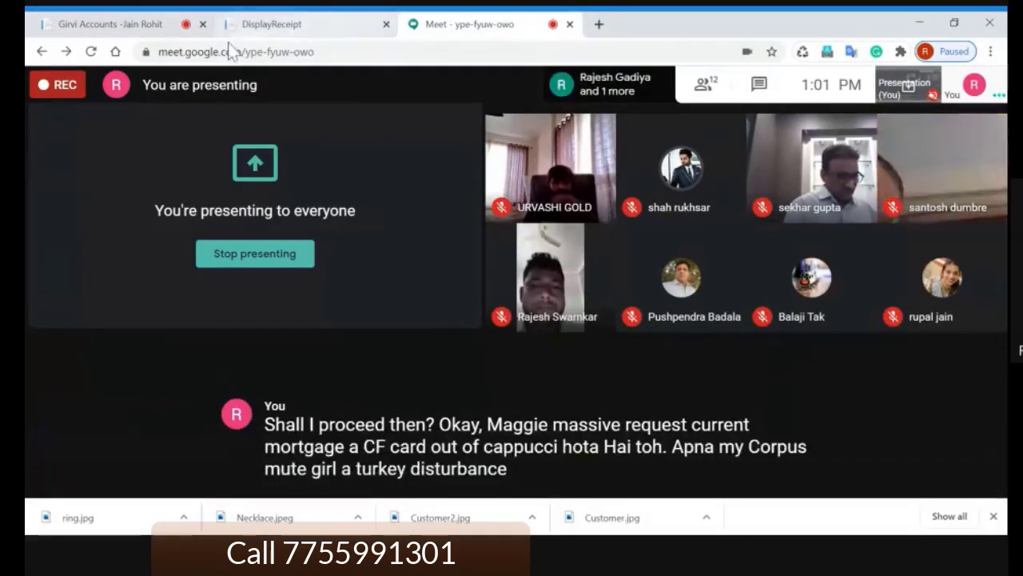
click(133, 27)
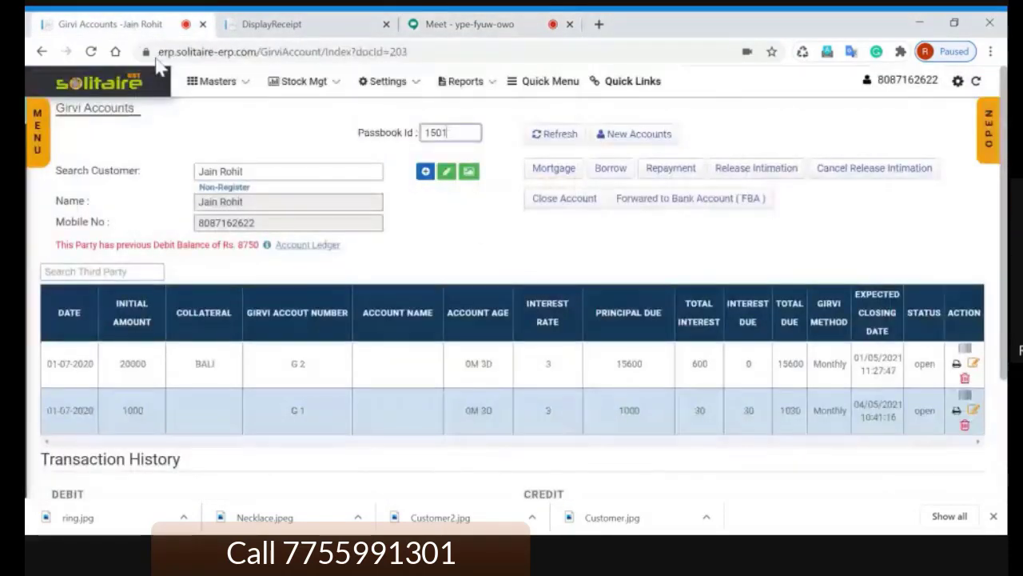
Step: Refresh the Girvi Accounts page to clear the previous customer
scroll(470, 238, down, 2)
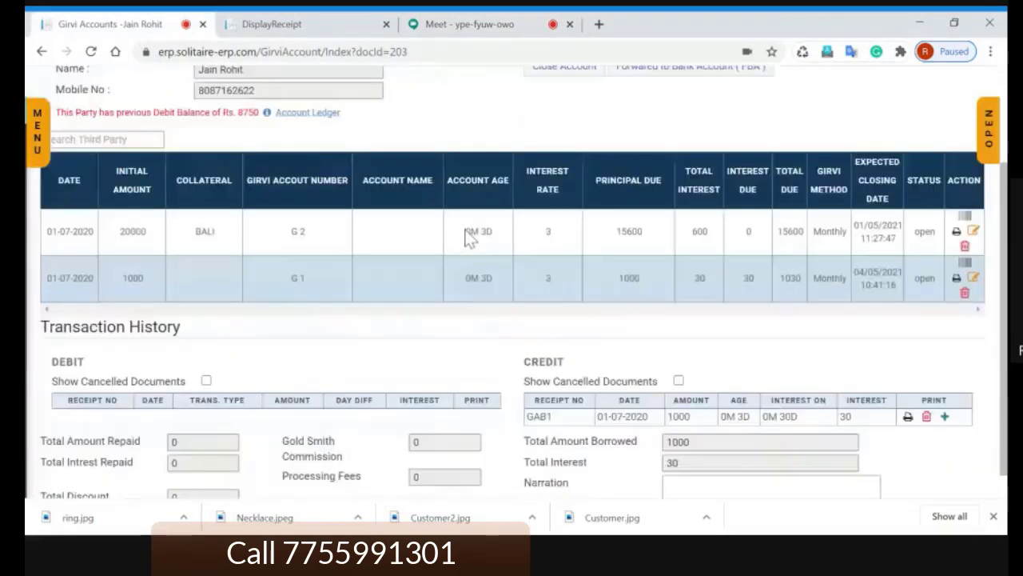
scroll(378, 272, up, 3)
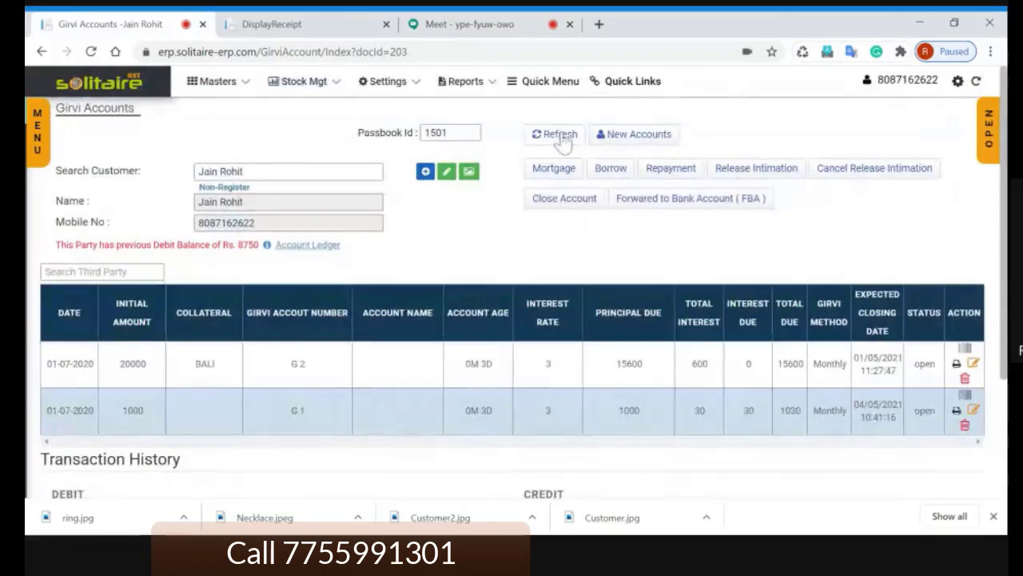
click(557, 134)
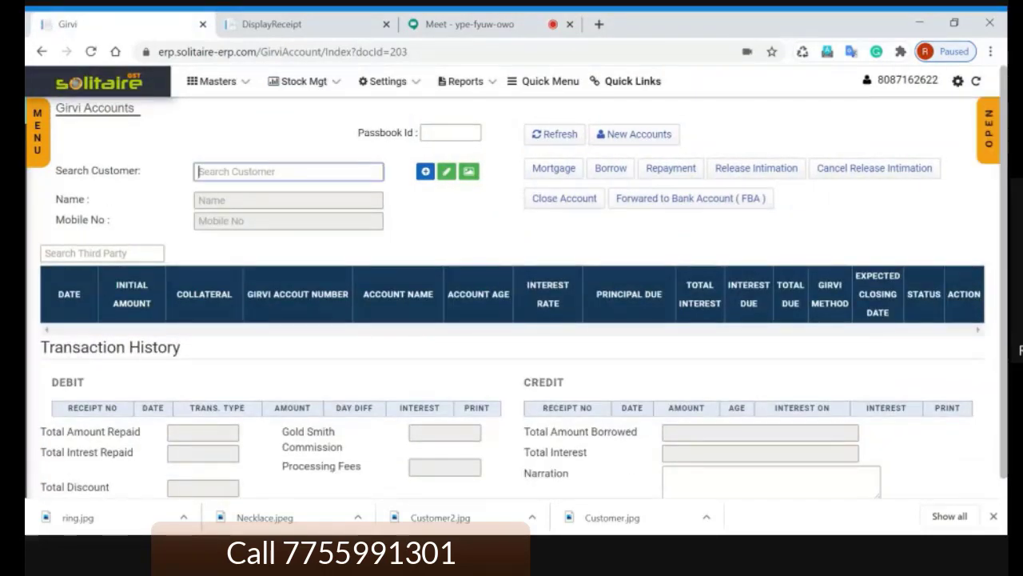
Step: Search the other customer by name to show their 50000 necklace loan and its CREDIT section
text(Refr)
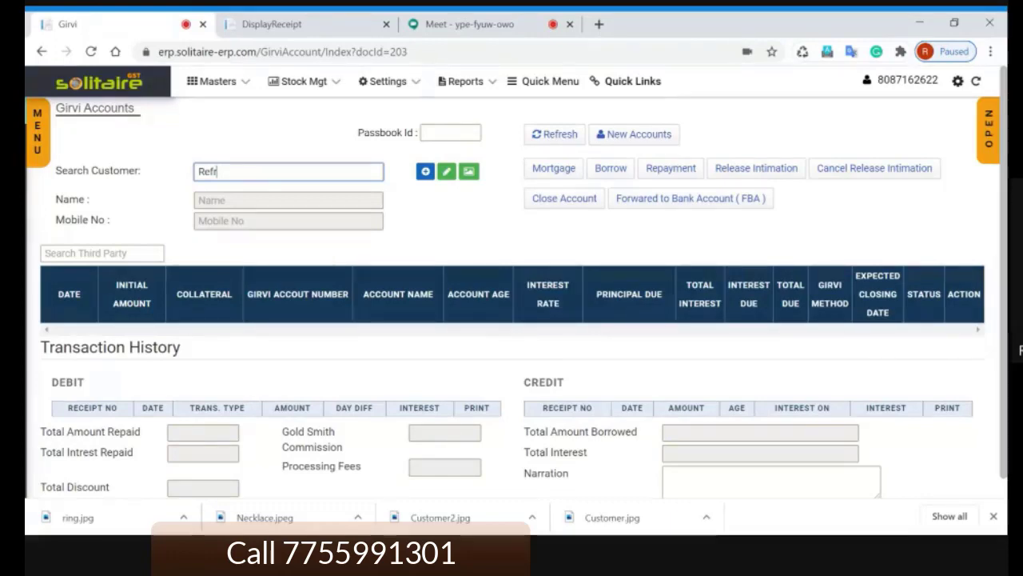
key(BackSpace)
key(BackSpace)
key(BackSpace)
key(BackSpace)
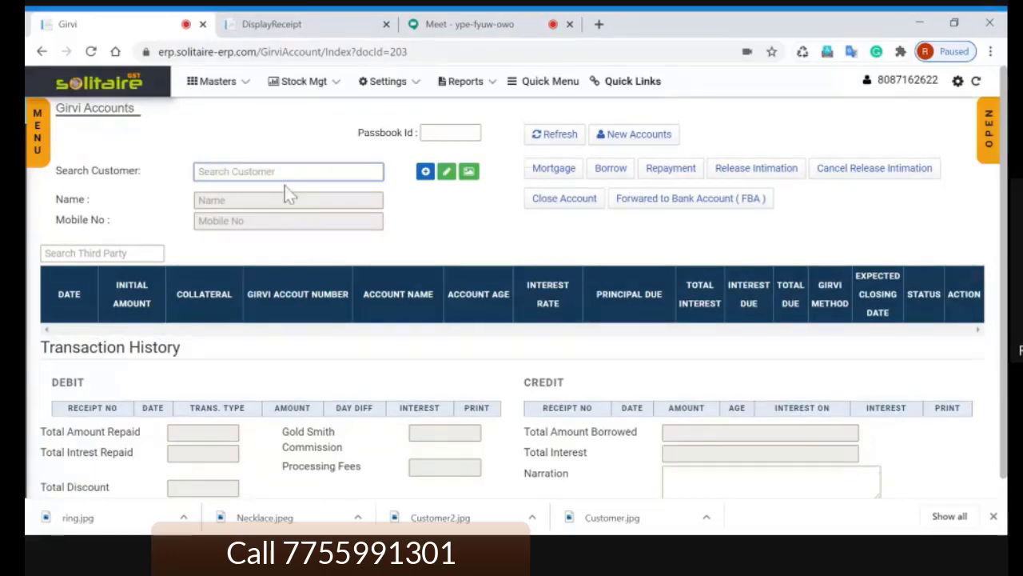
text(Rakes)
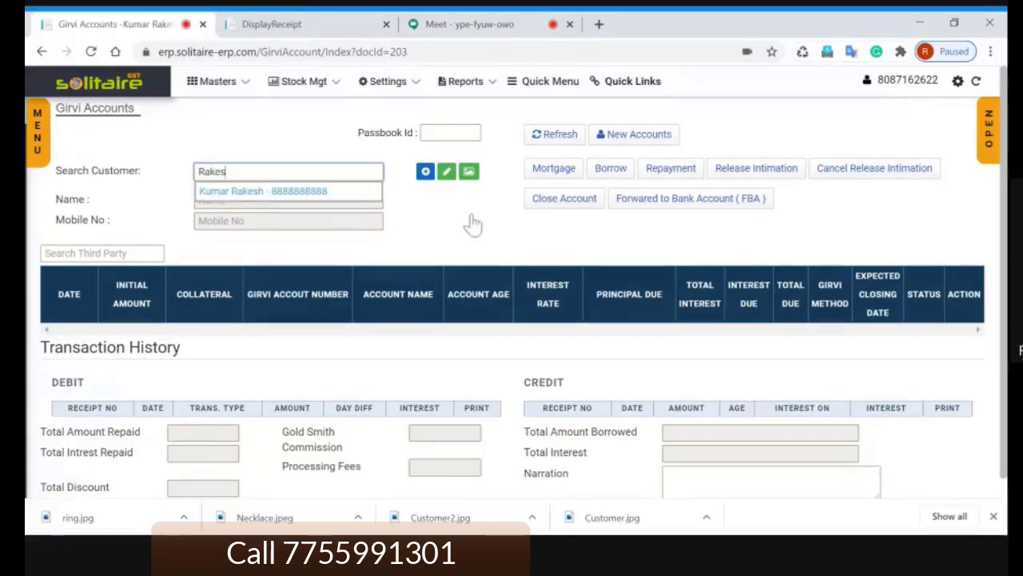
key(Return)
scroll(477, 210, down, 1)
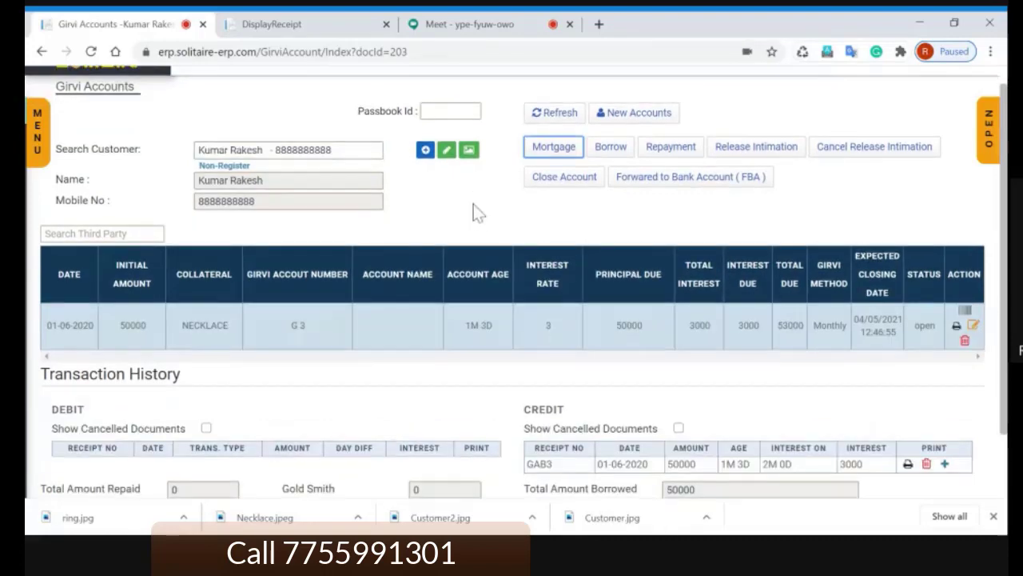
scroll(474, 204, down, 1)
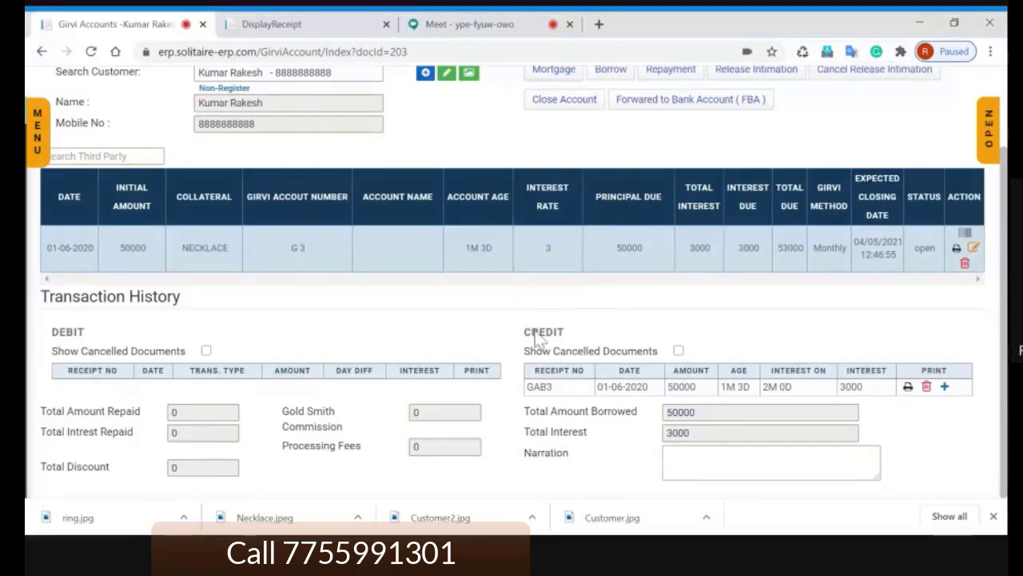
drag(524, 333, 565, 347)
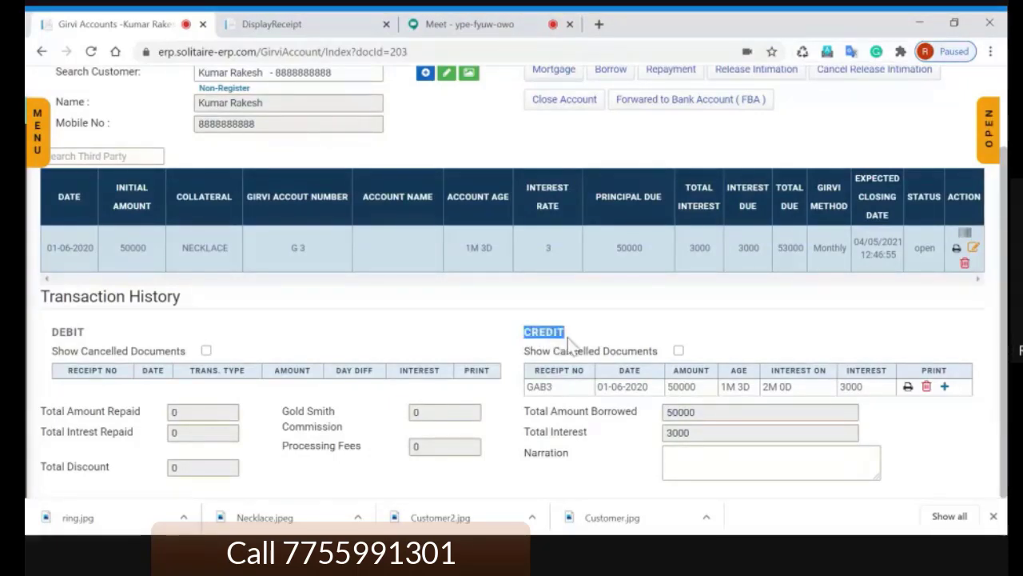
click(747, 352)
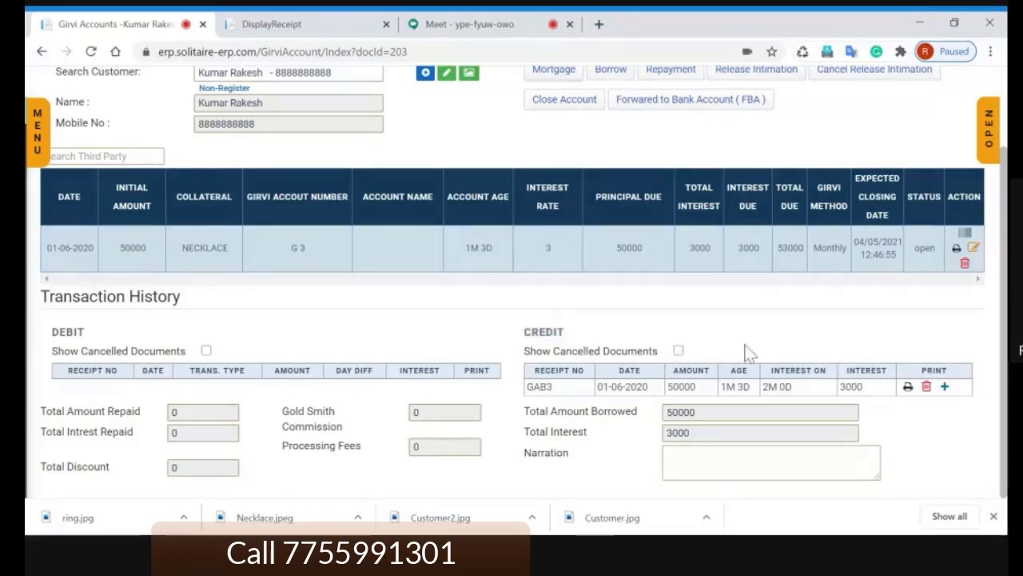
double_click(561, 334)
click(575, 333)
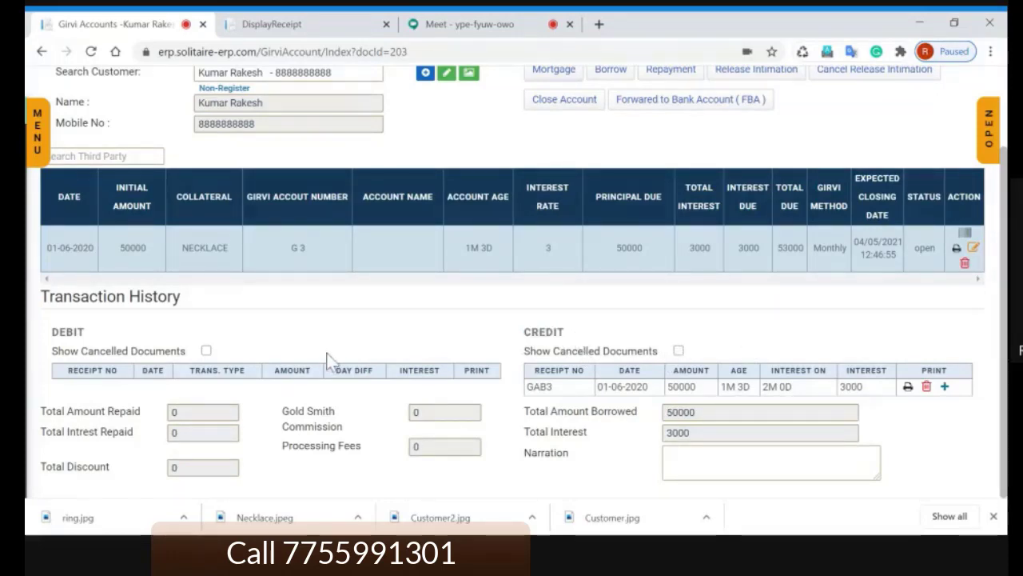
double_click(84, 330)
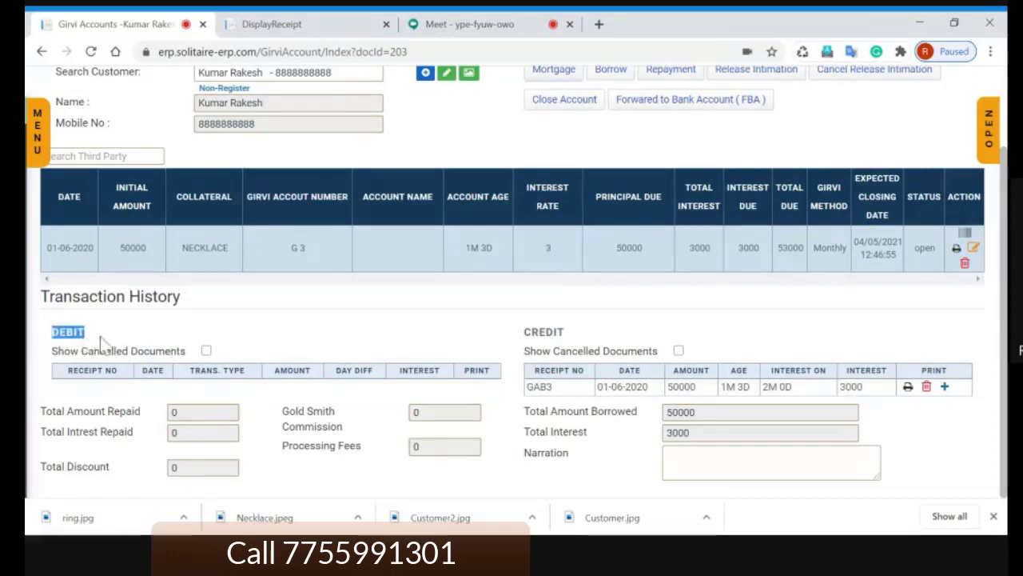
click(112, 342)
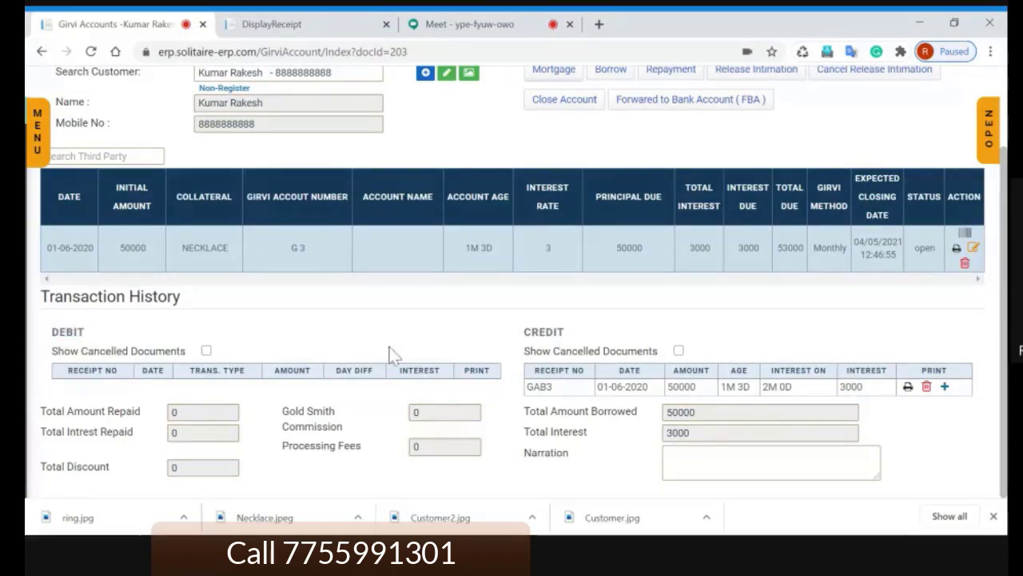
scroll(392, 356, up, 2)
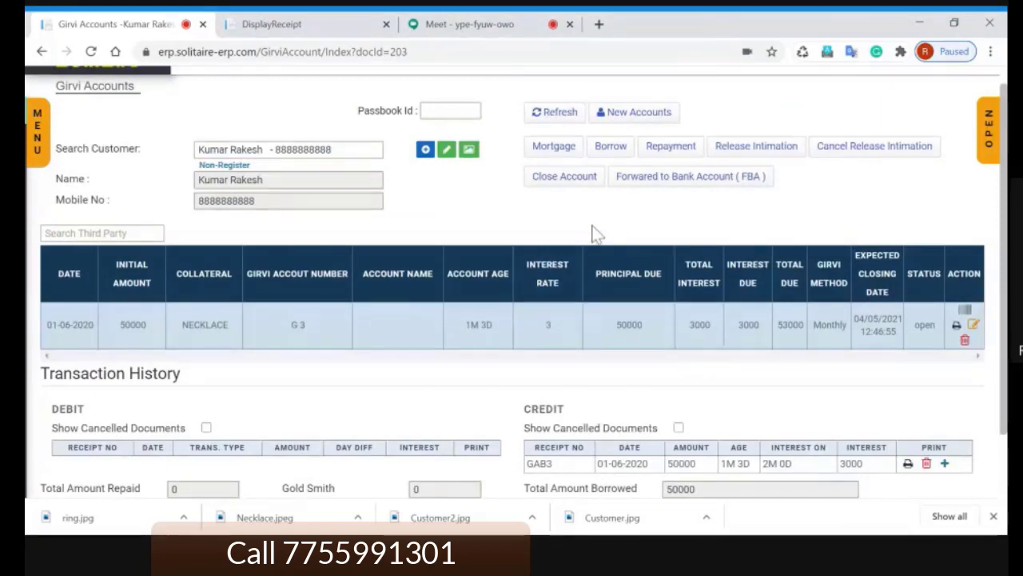
scroll(596, 233, down, 2)
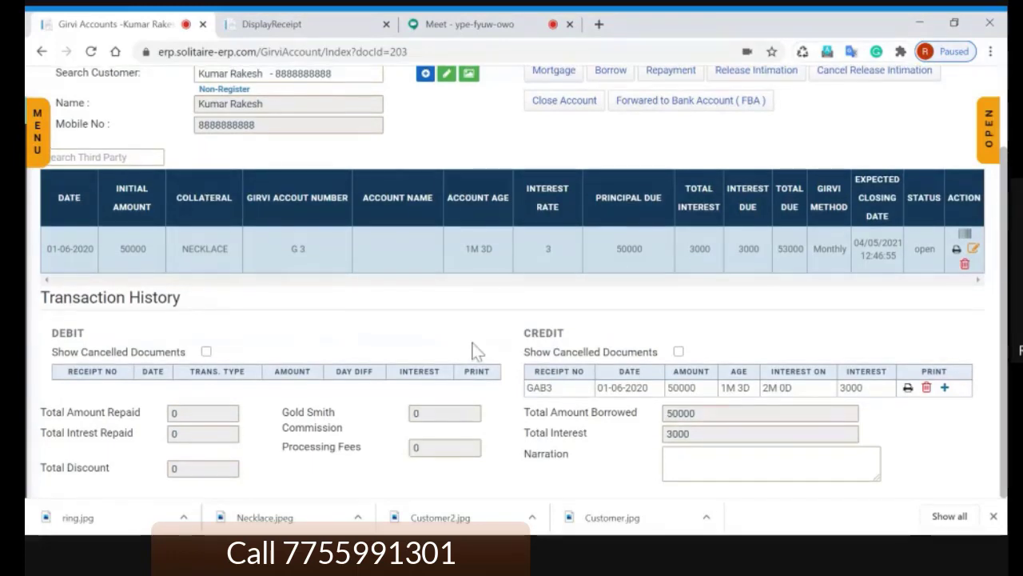
scroll(474, 348, up, 2)
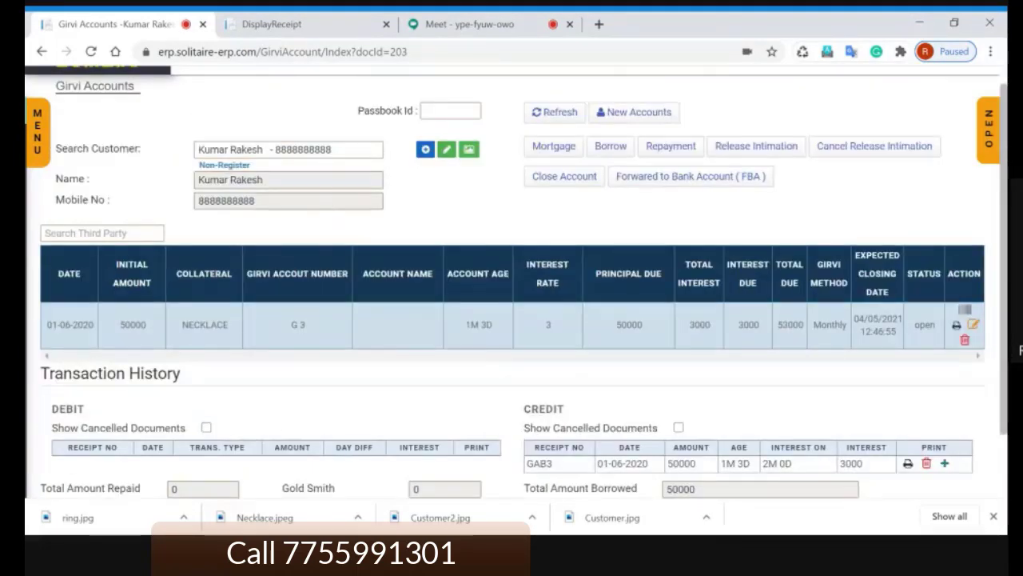
Step: Add a 5000 repayment dated 04/07/2020, split as 2000 principal and 3000 interest
click(672, 151)
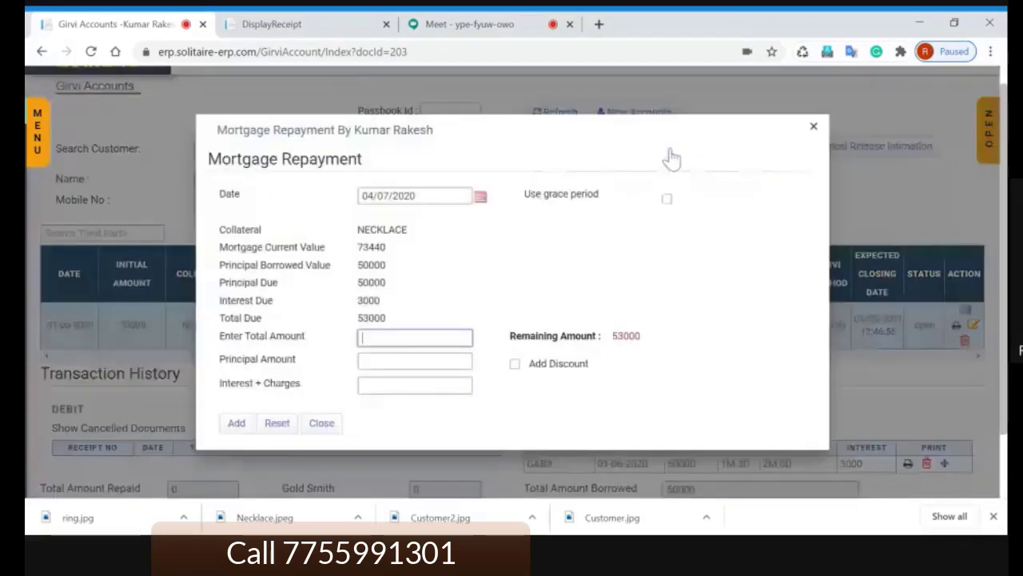
click(424, 196)
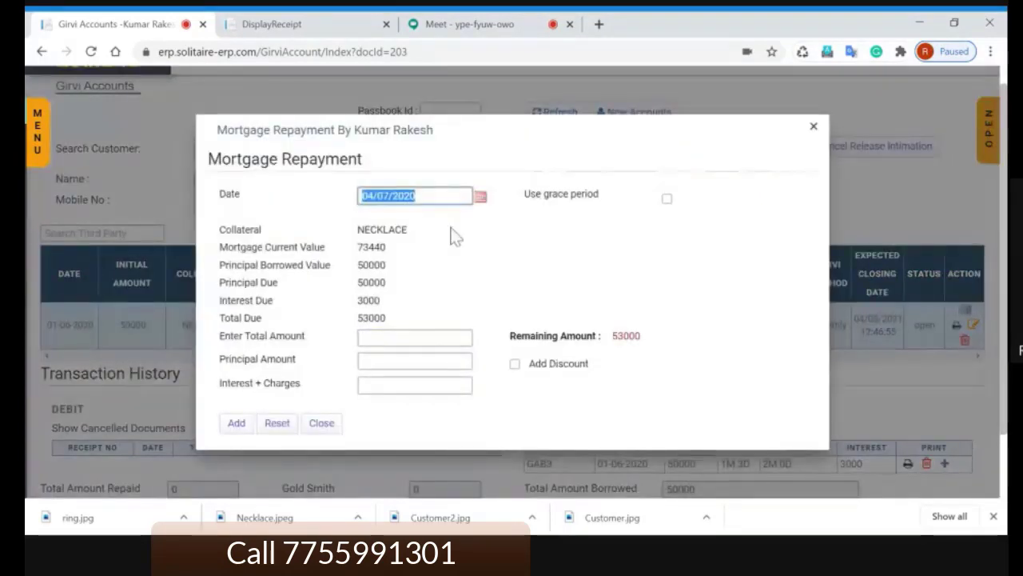
key(Tab)
key(Tab)
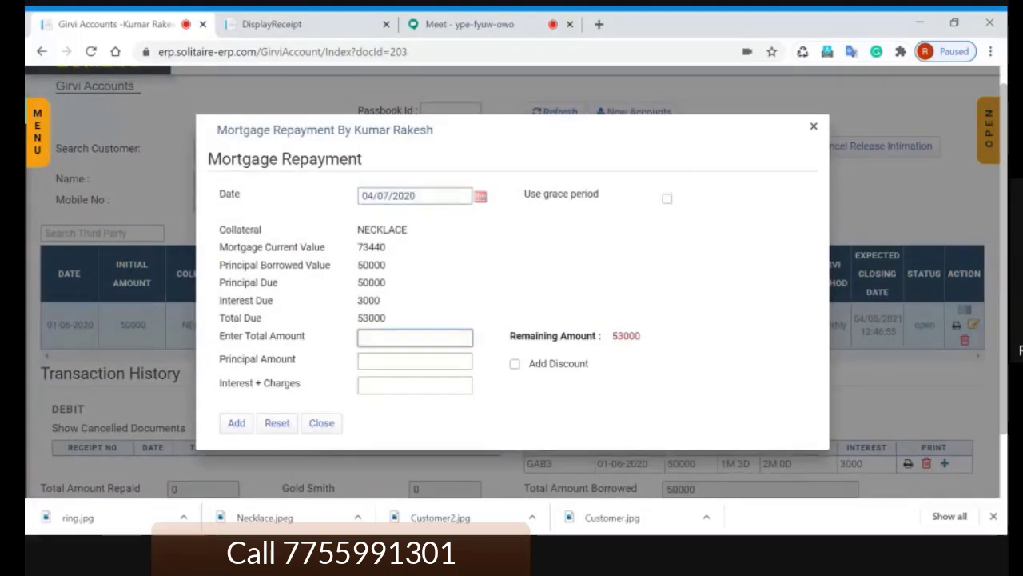
text(500)
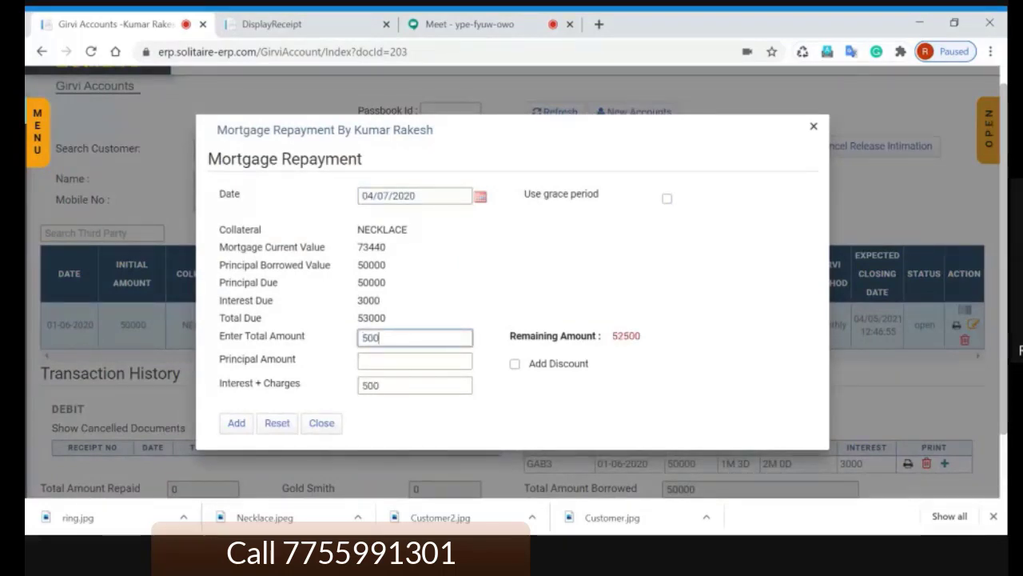
text(0)
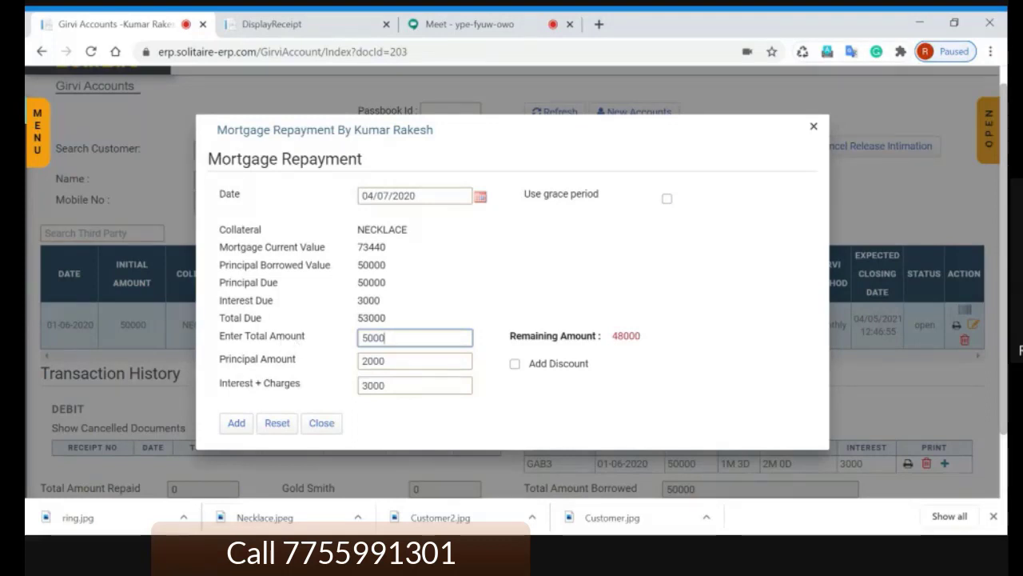
drag(386, 385, 380, 385)
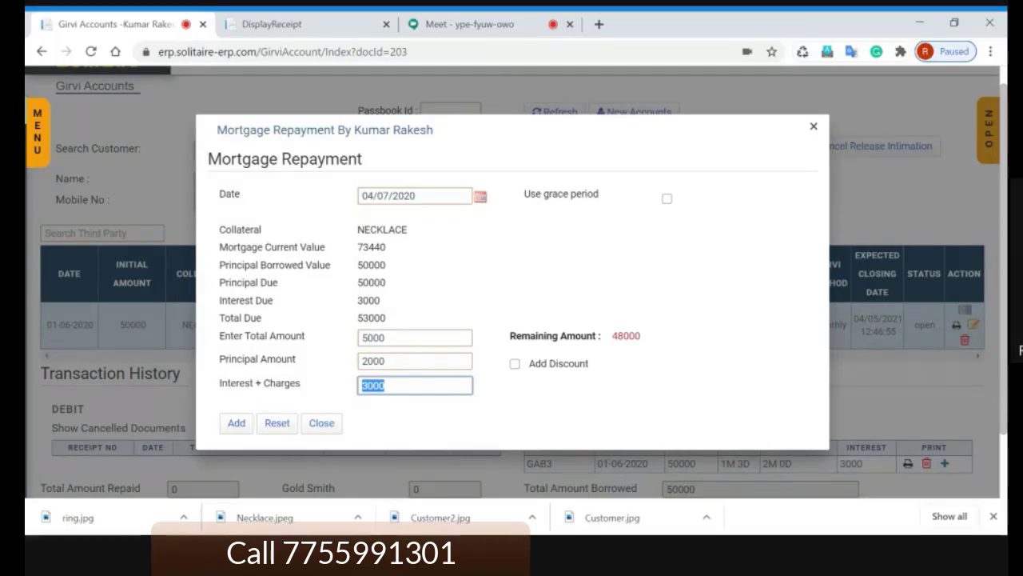
click(386, 386)
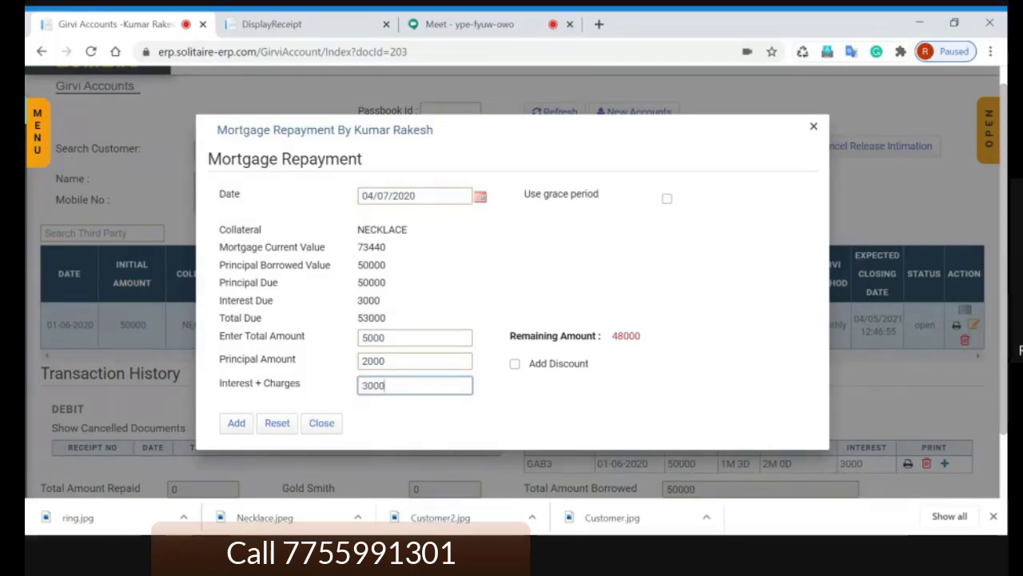
drag(382, 385, 328, 392)
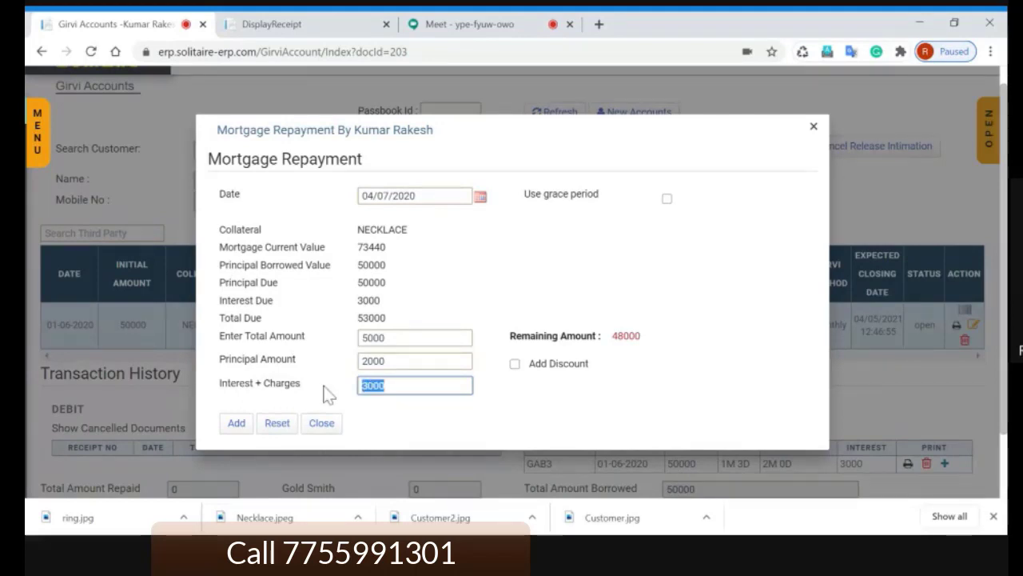
key(shift+Tab)
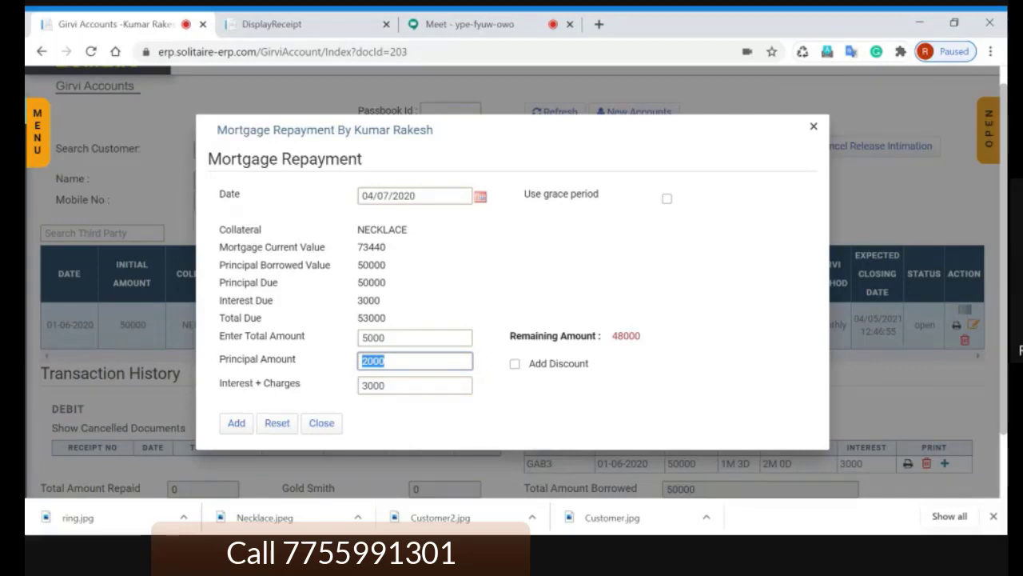
click(414, 338)
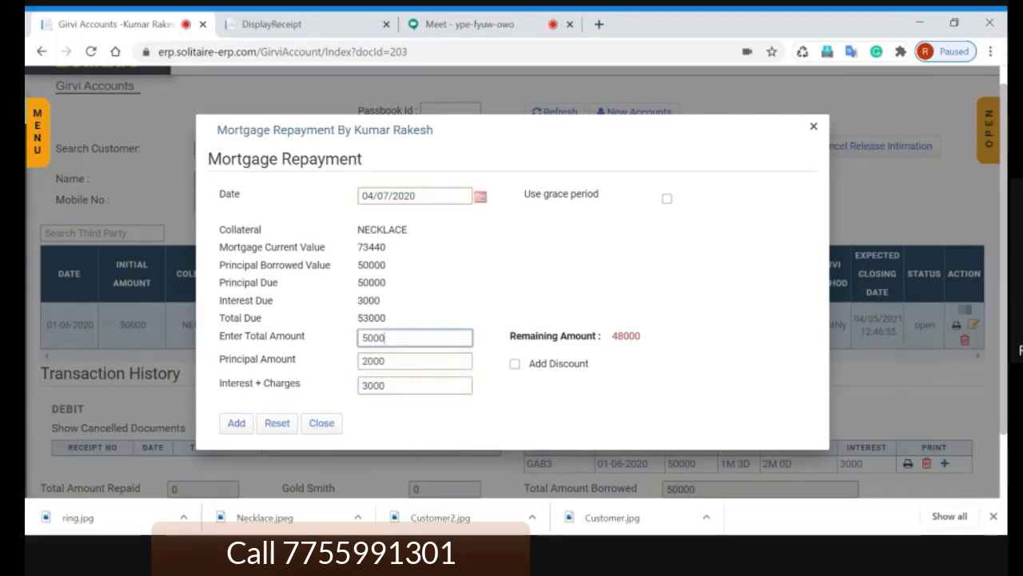
double_click(363, 386)
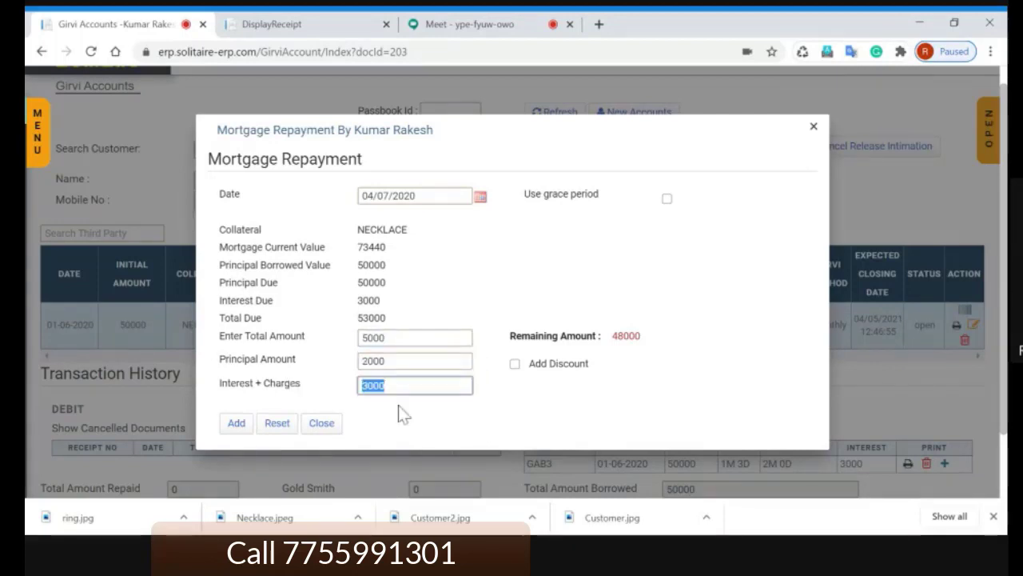
click(398, 342)
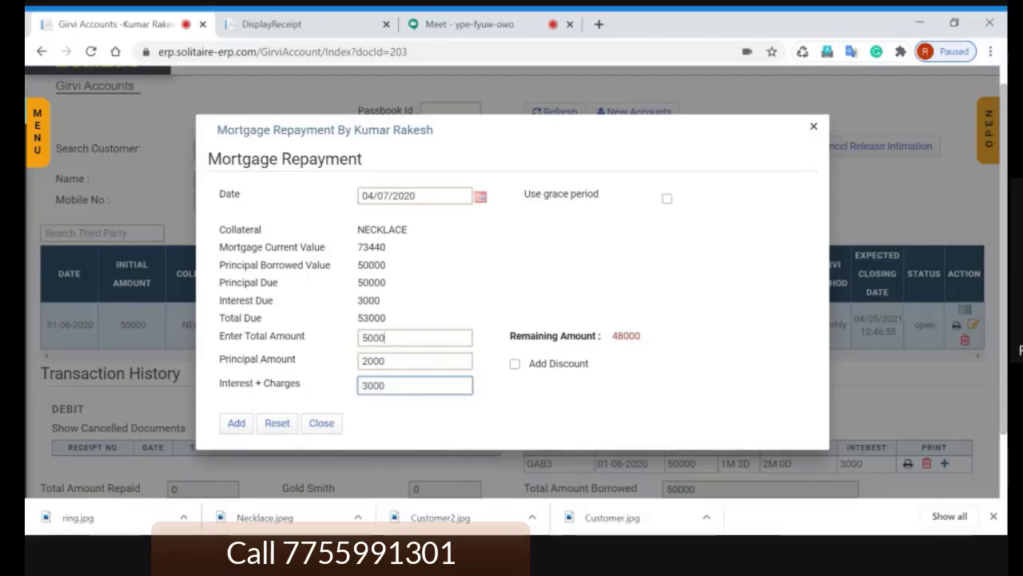
scroll(251, 361, down, 1)
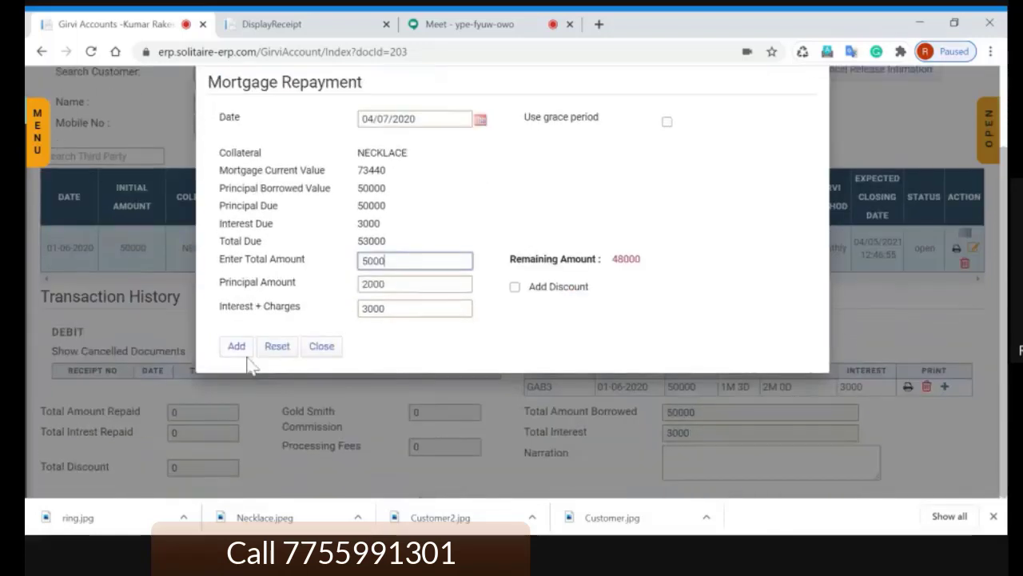
click(239, 352)
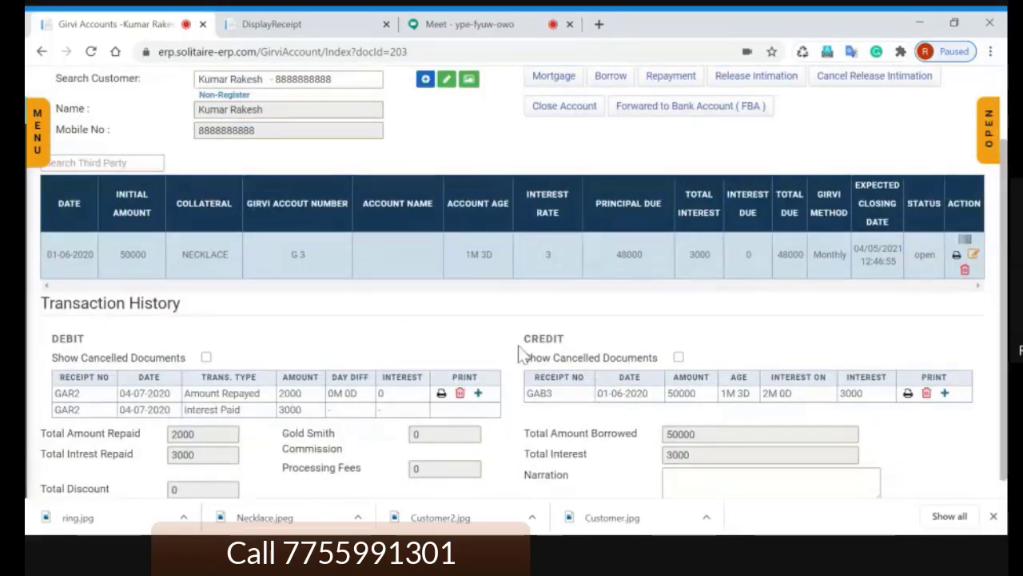
Step: Open the Additional Borrowing form for the necklace account, showing 48000 principal due
scroll(518, 346, down, 1)
scroll(519, 344, up, 2)
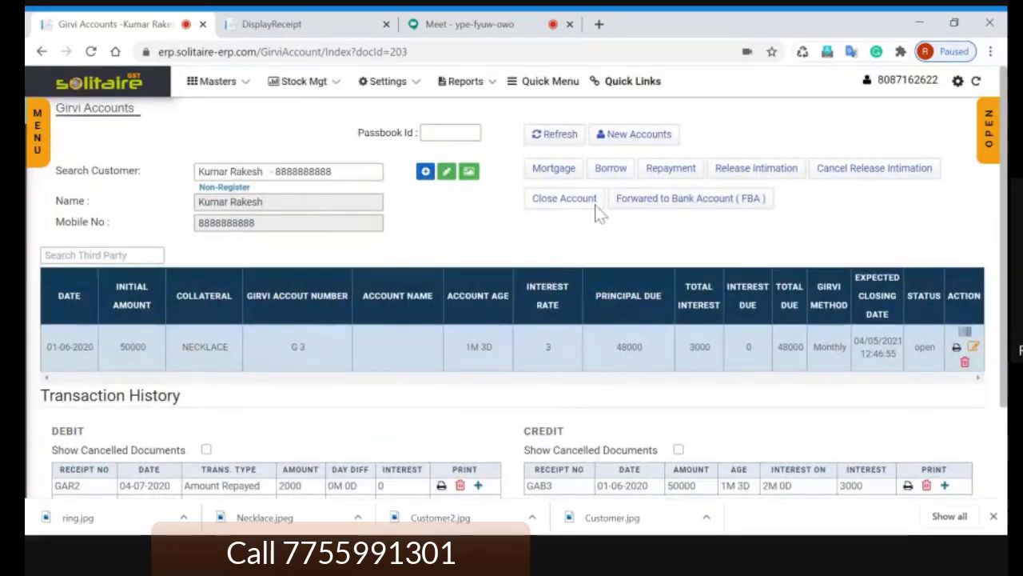
click(611, 169)
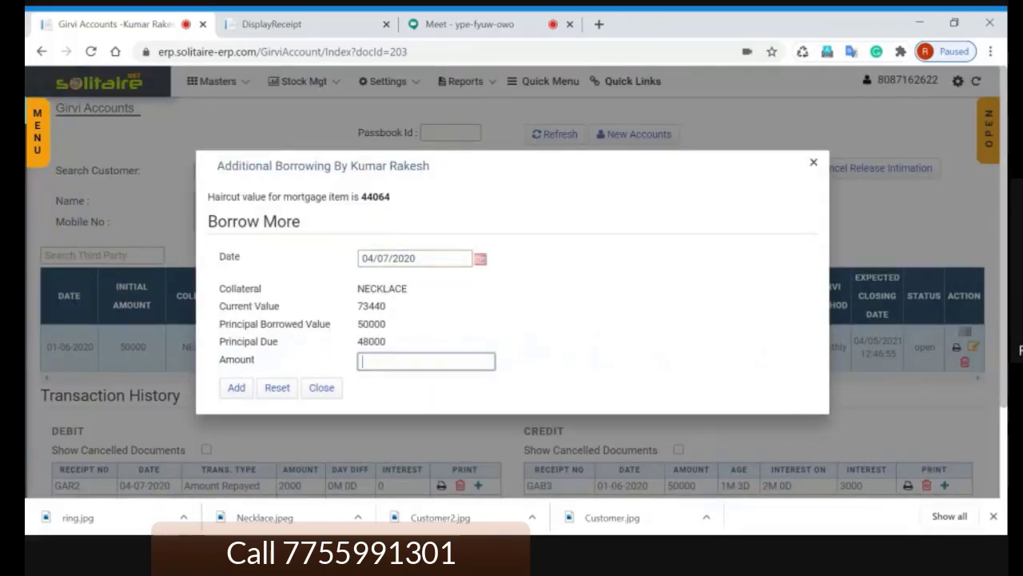
Step: Add a 2000 additional borrowing, confirming it despite exceeding the 44064 haircut value
text(2000)
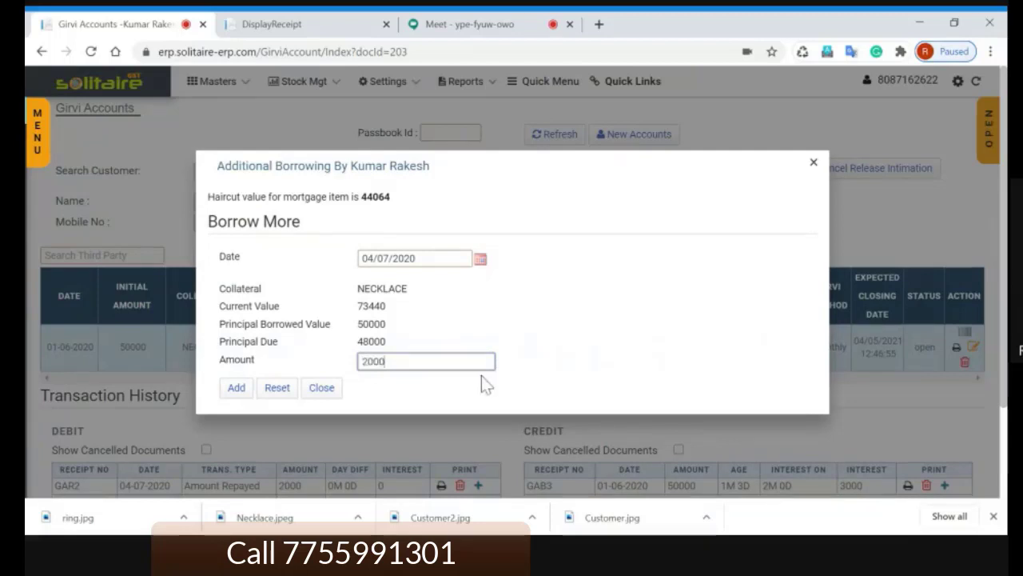
key(Tab)
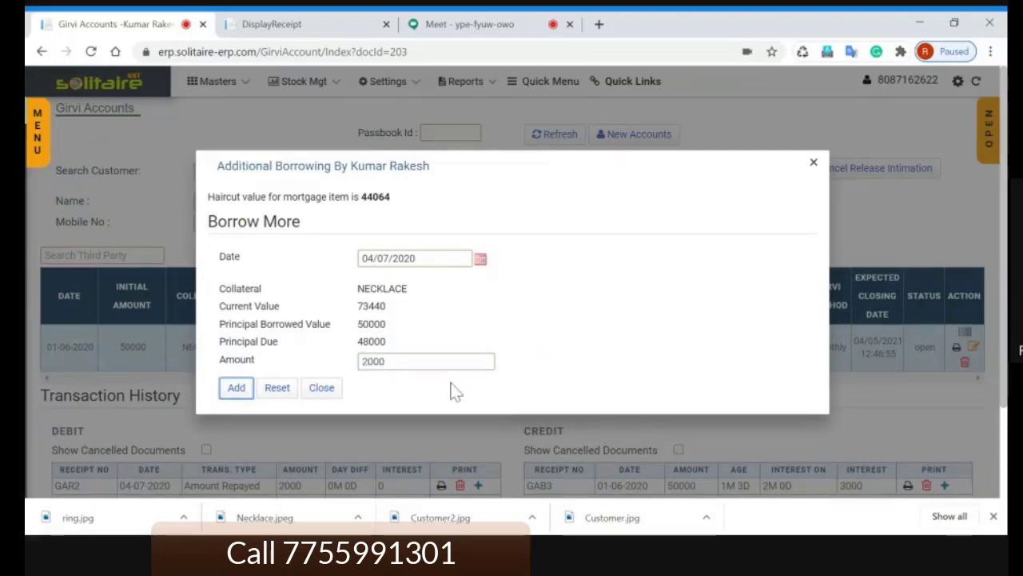
click(392, 361)
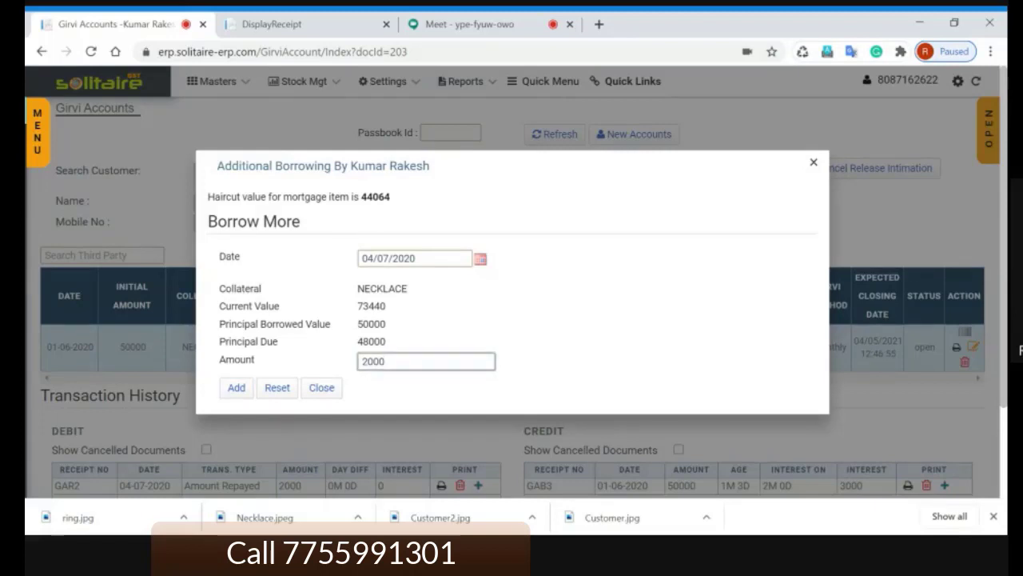
double_click(376, 197)
click(422, 205)
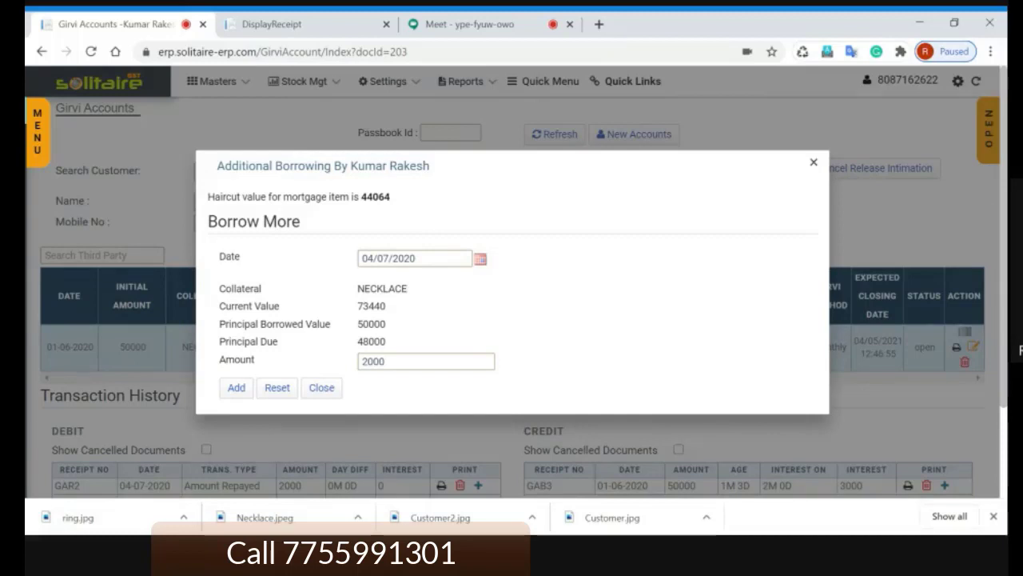
double_click(395, 199)
click(404, 202)
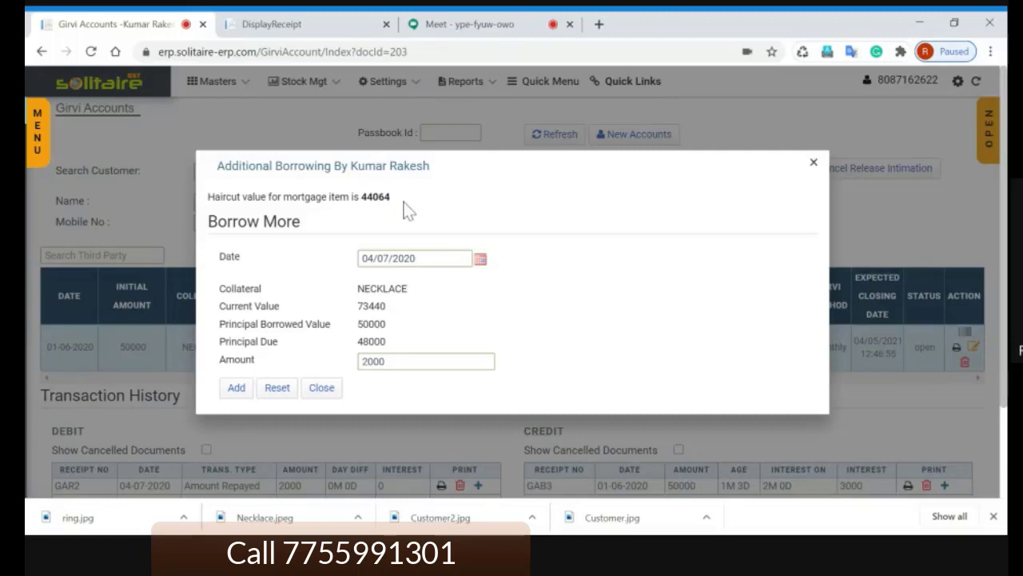
click(392, 366)
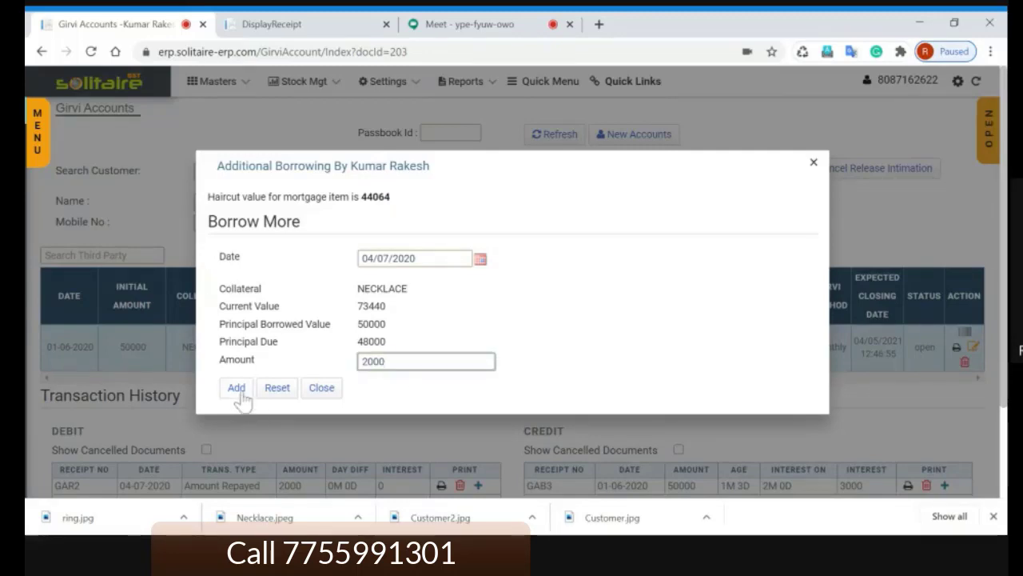
click(239, 391)
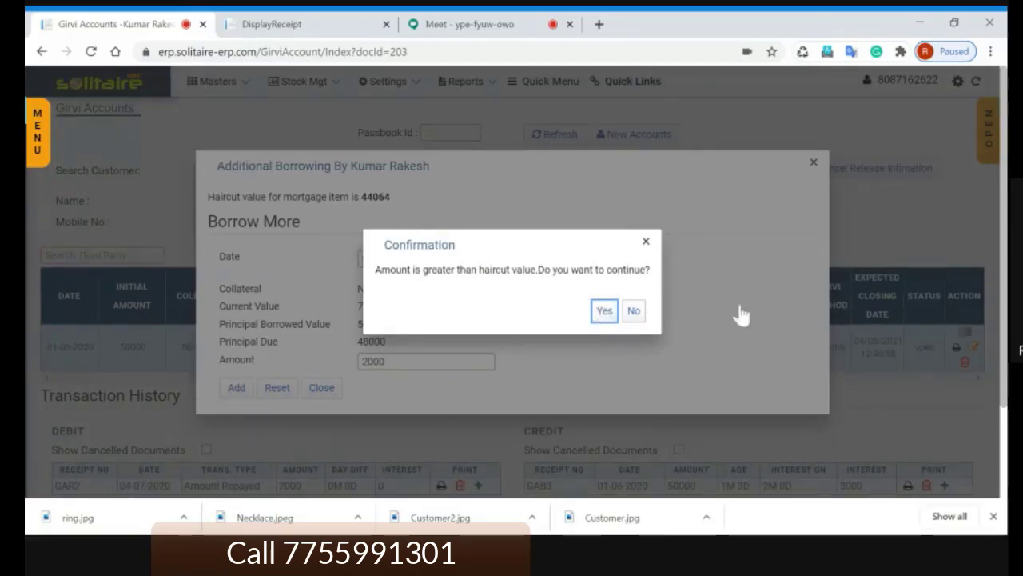
key(Return)
scroll(807, 269, down, 3)
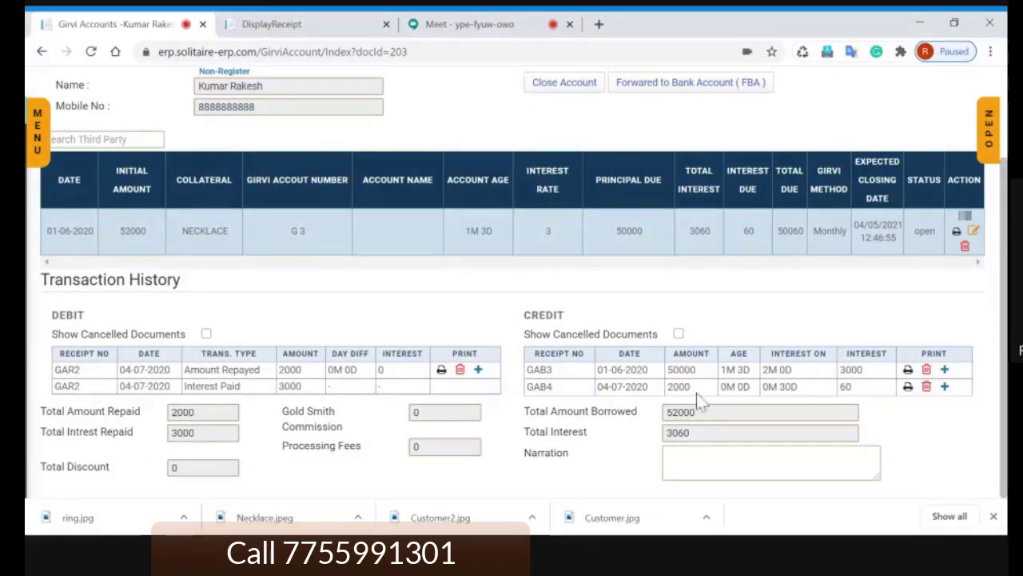
drag(721, 370, 793, 370)
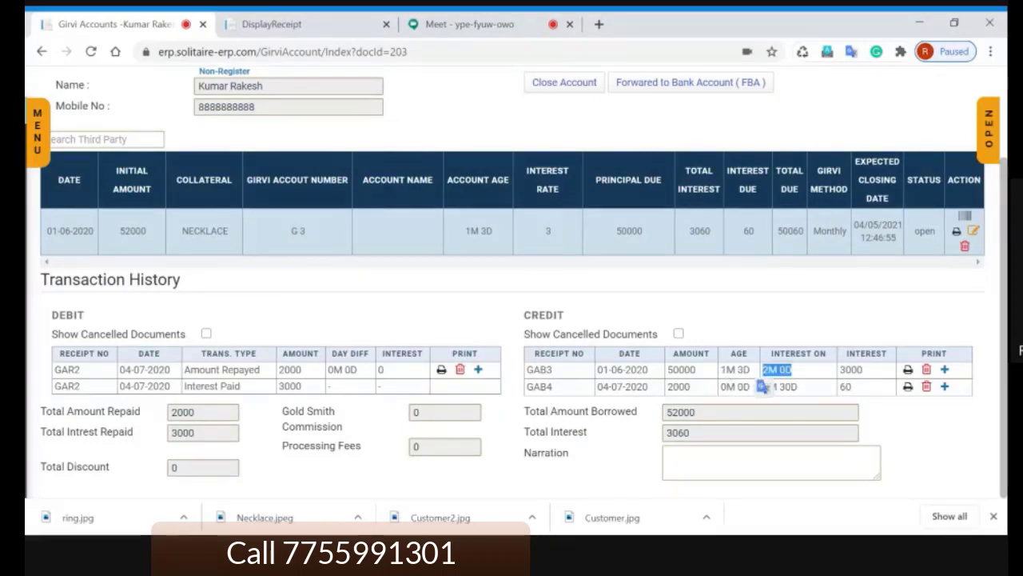
double_click(850, 370)
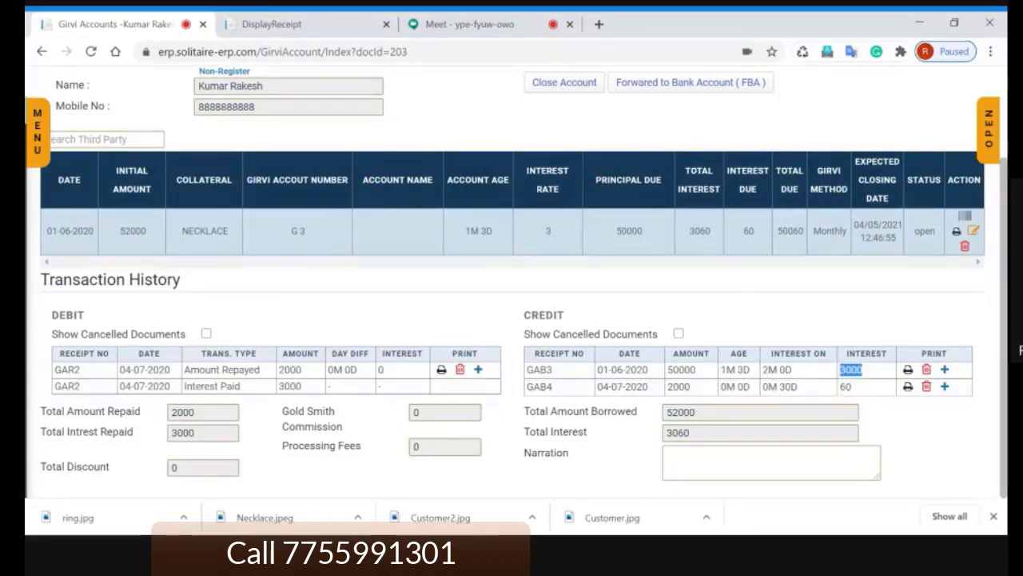
double_click(679, 386)
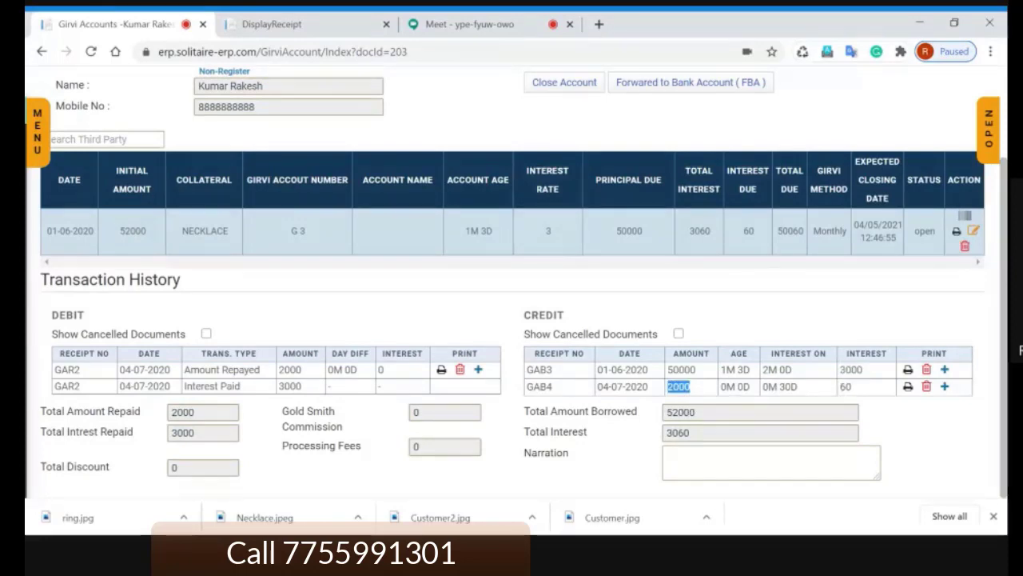
drag(753, 387, 721, 387)
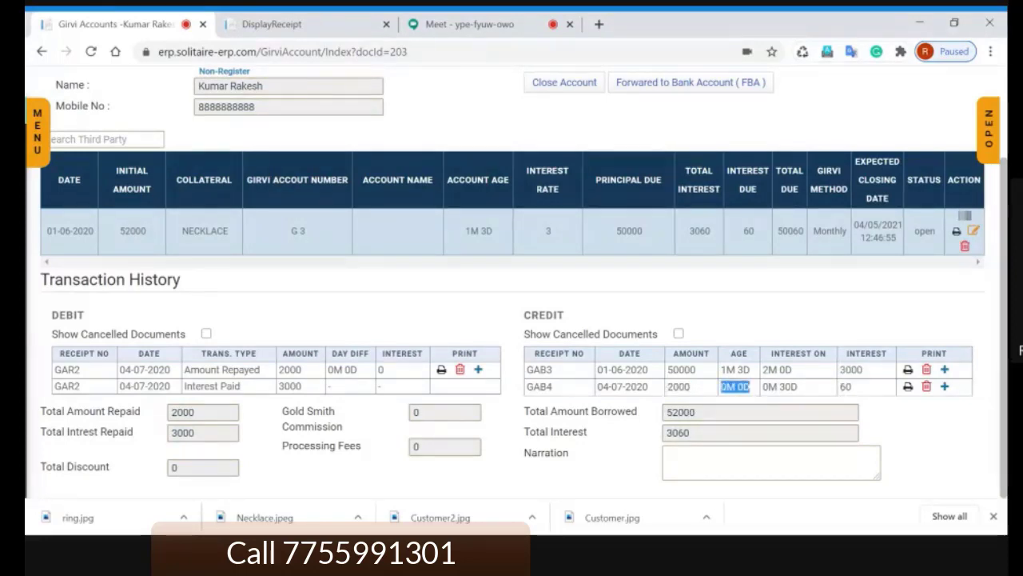
click(806, 390)
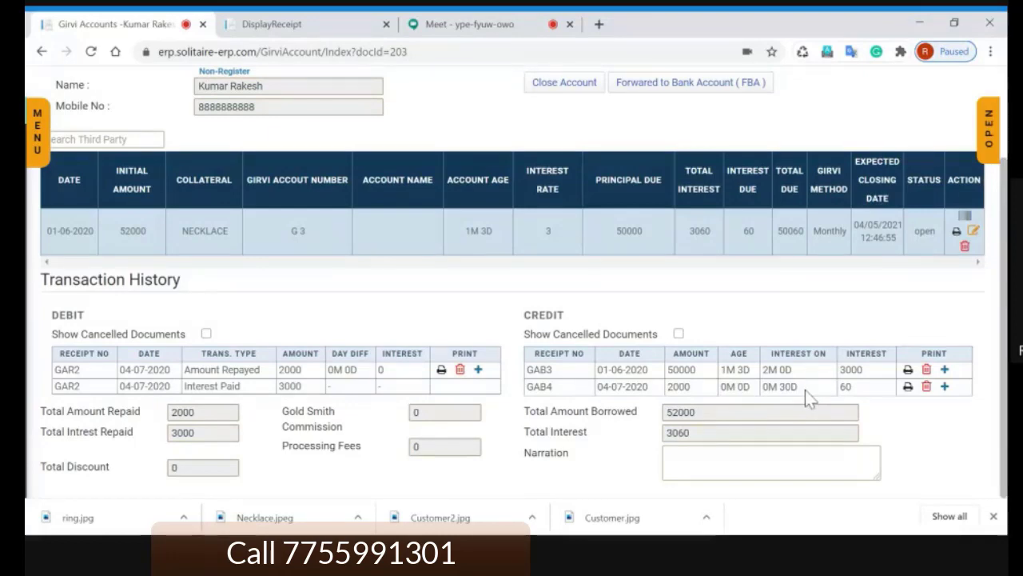
drag(797, 387, 762, 387)
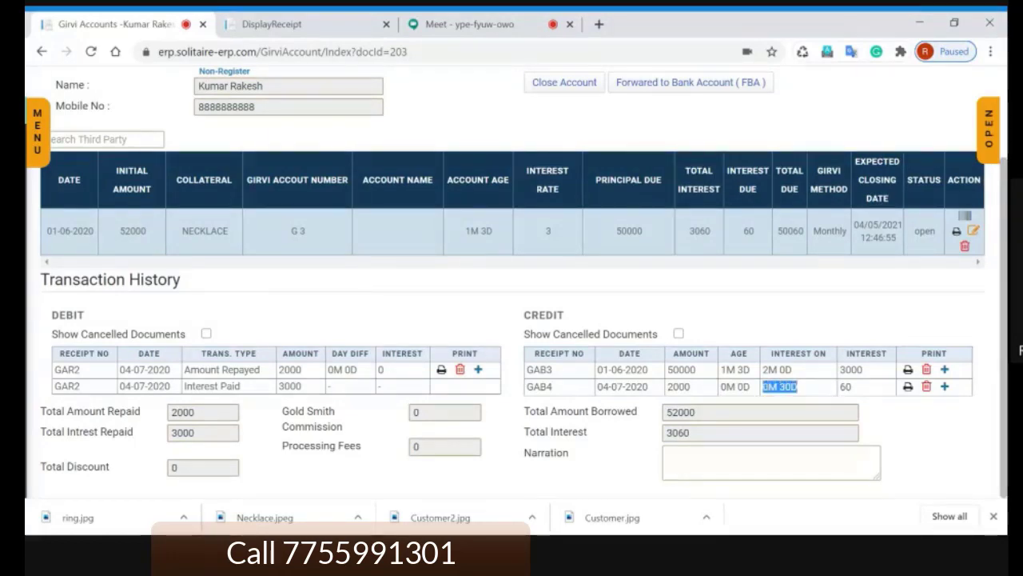
click(808, 392)
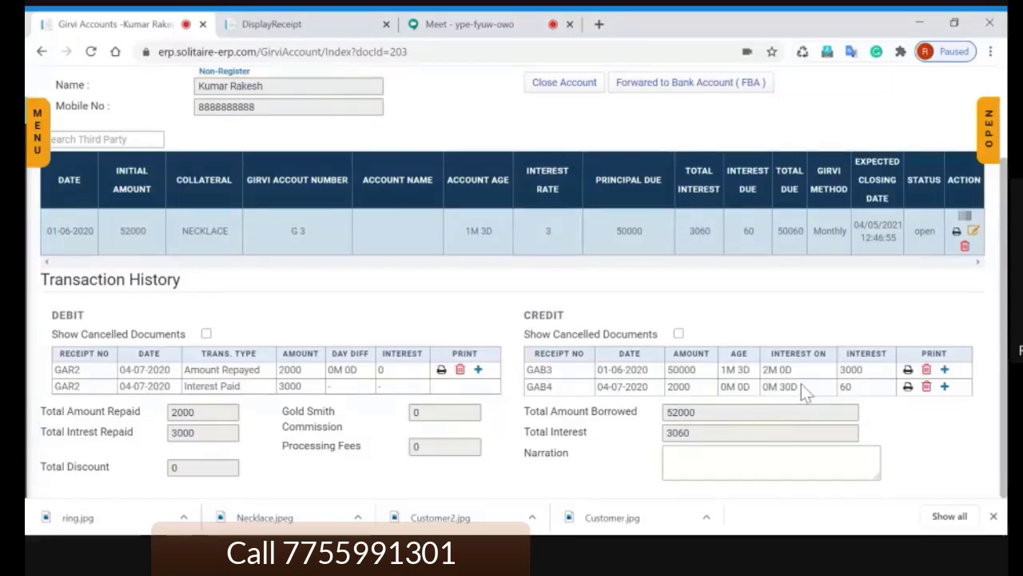
drag(800, 387, 766, 387)
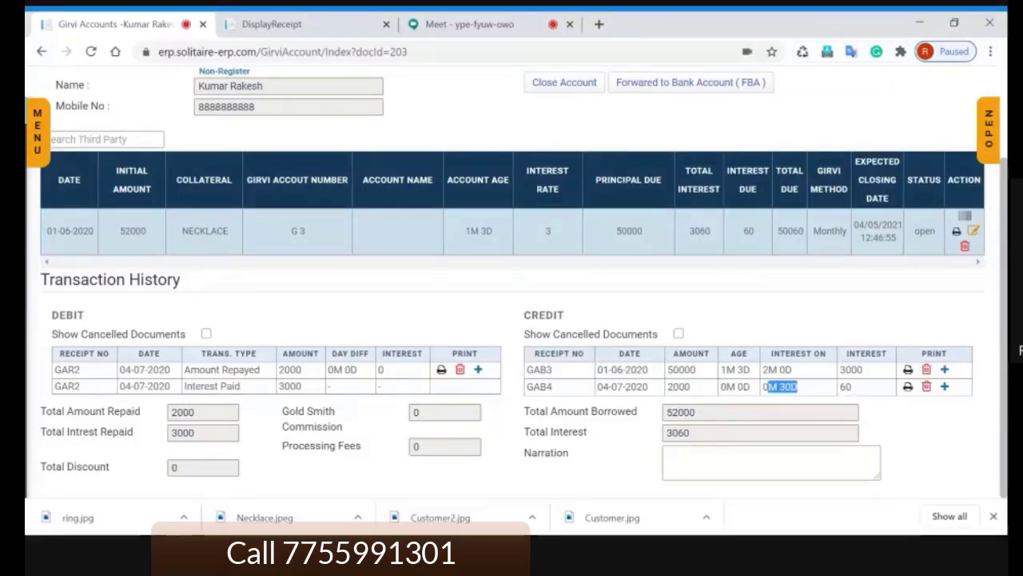
click(837, 395)
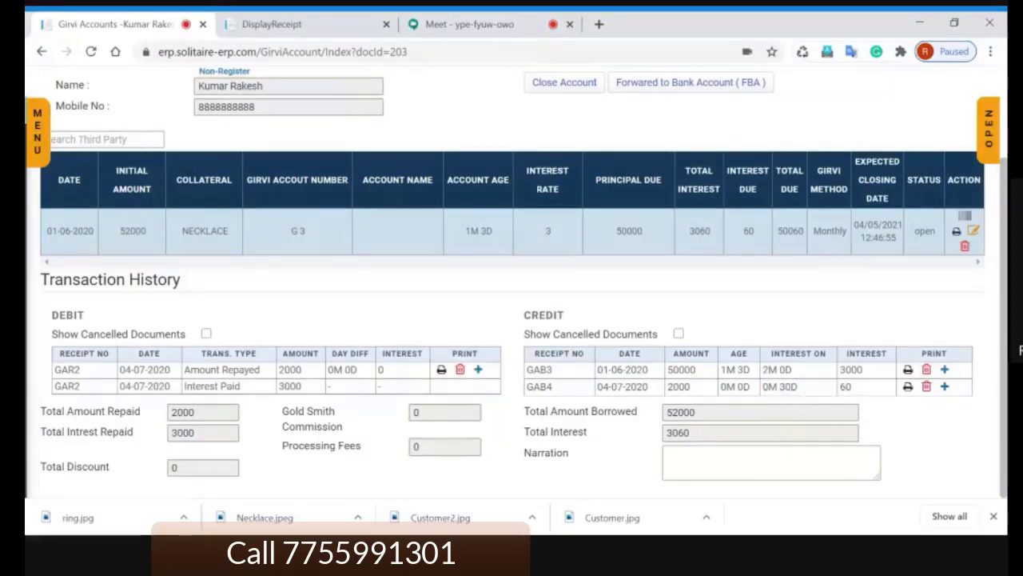
drag(840, 388, 862, 389)
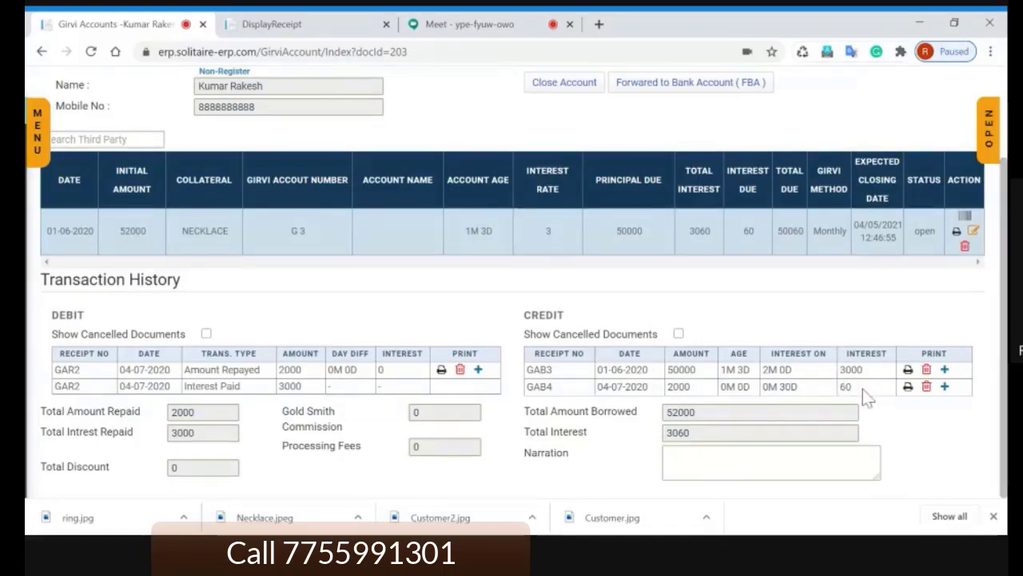
drag(863, 388, 840, 388)
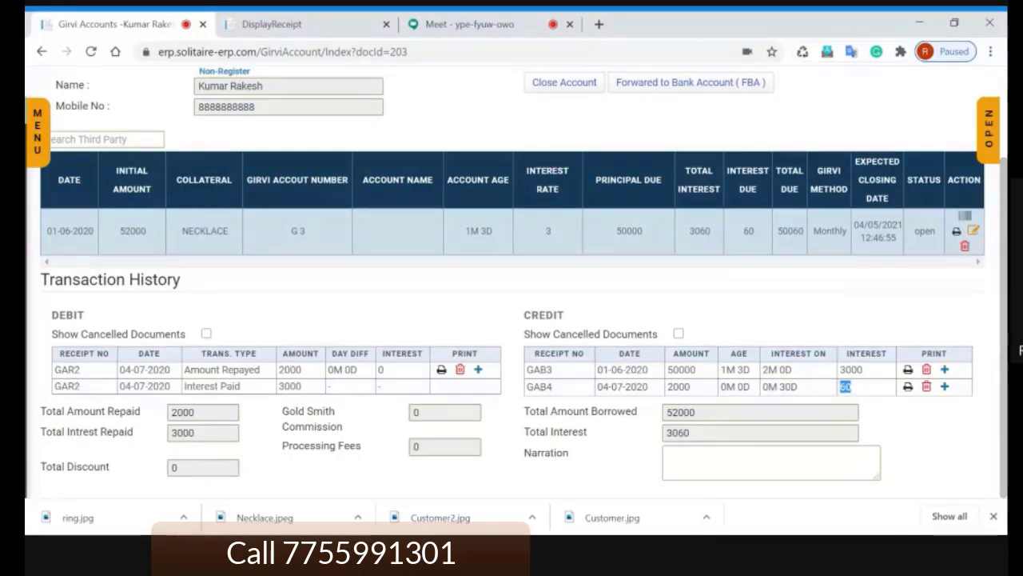
double_click(239, 369)
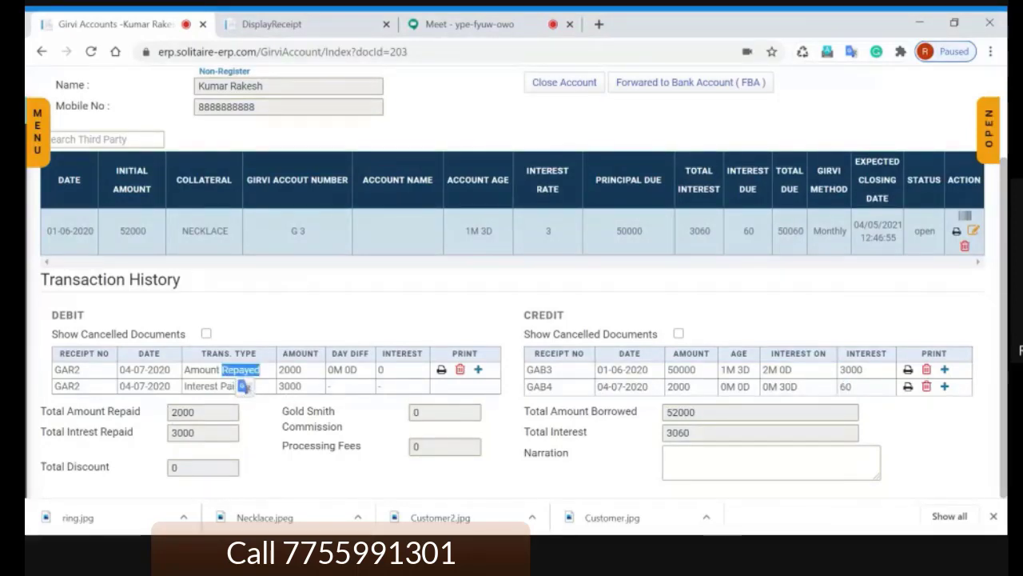
double_click(290, 370)
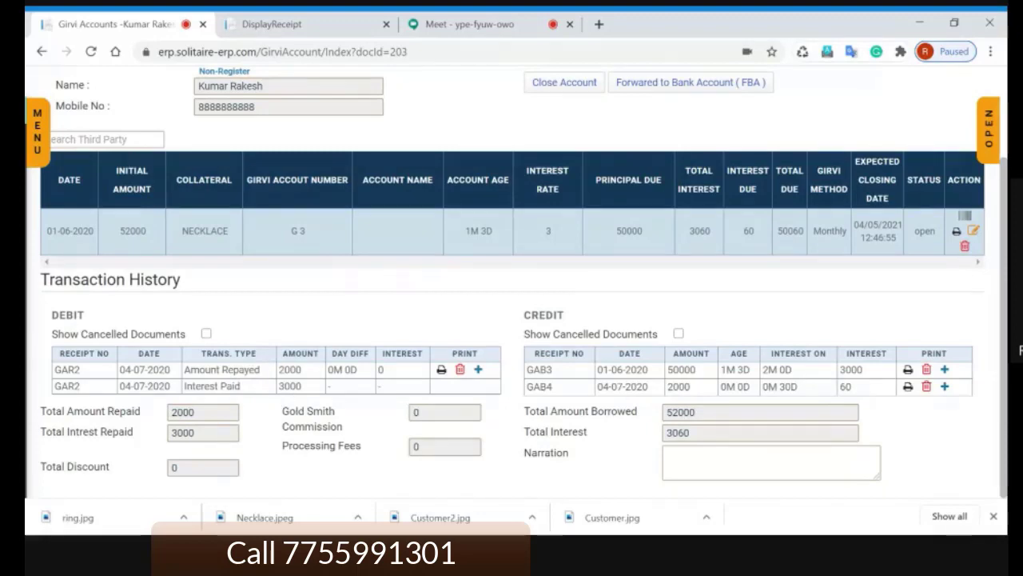
double_click(290, 386)
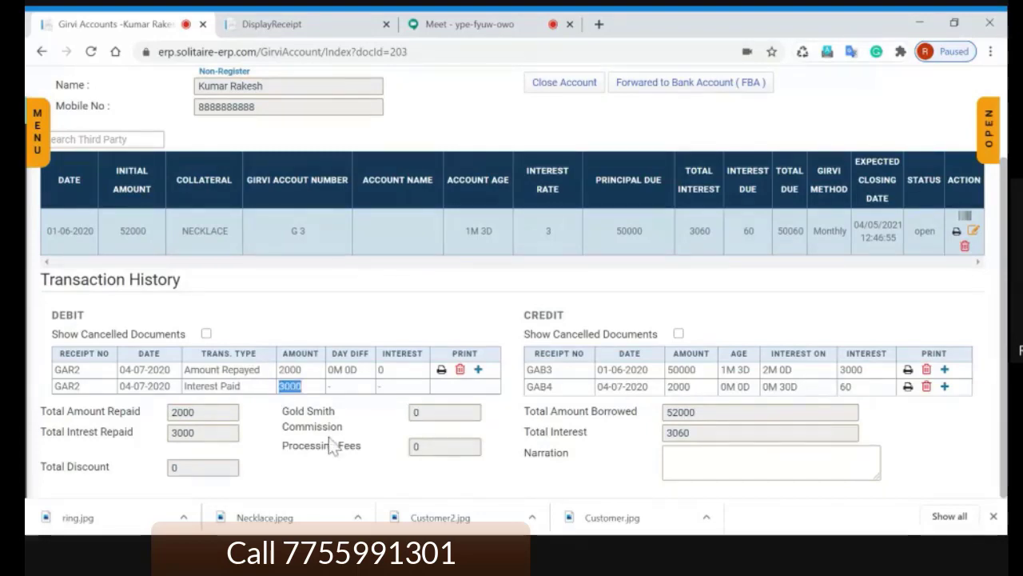
click(376, 416)
scroll(656, 278, up, 2)
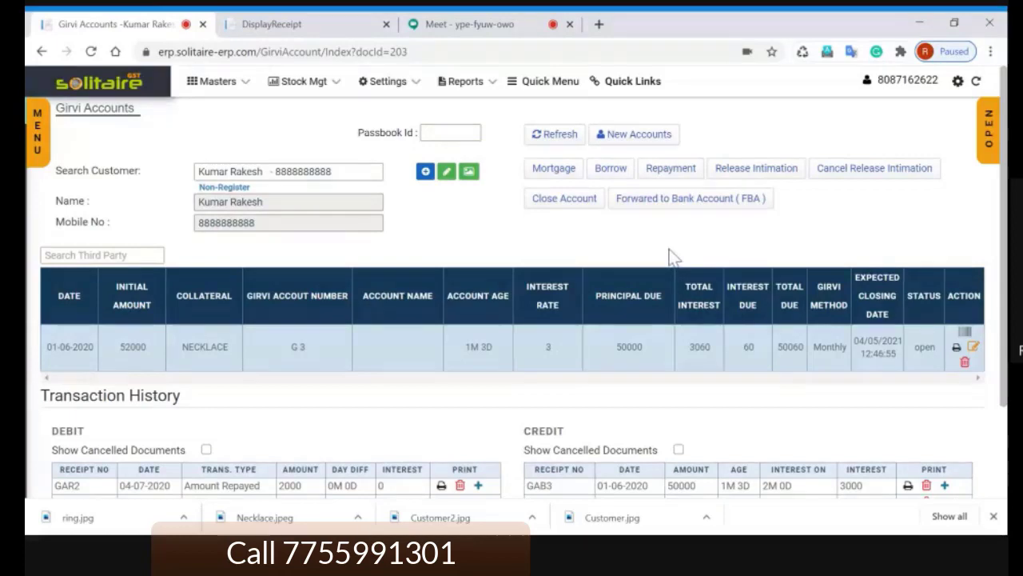
scroll(672, 256, down, 1)
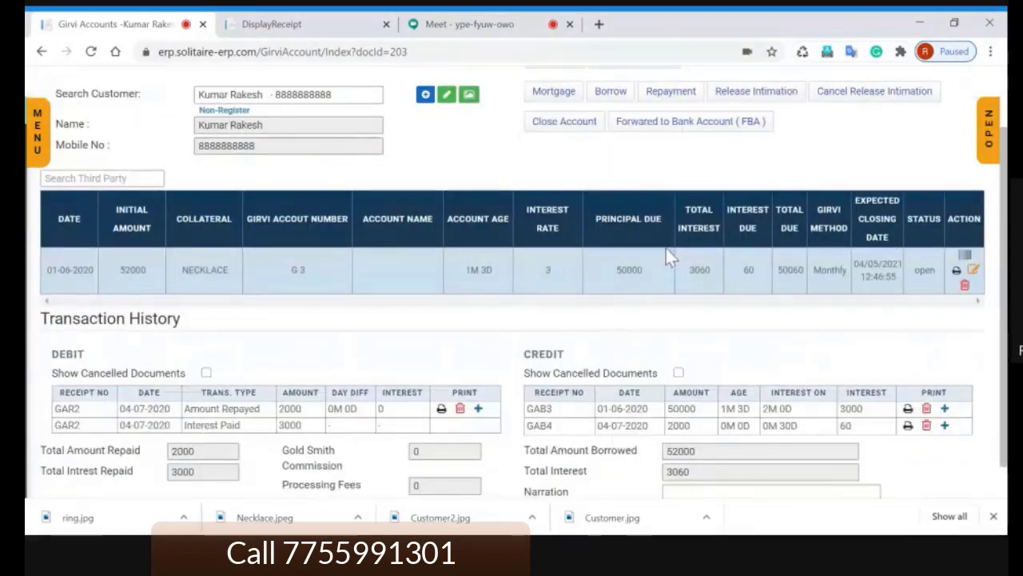
scroll(665, 248, up, 1)
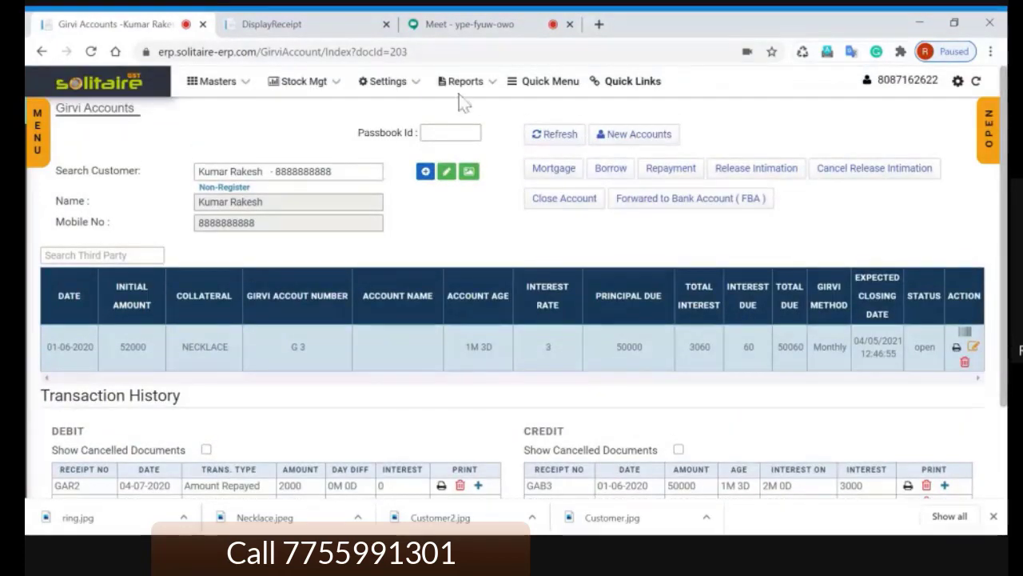
click(489, 26)
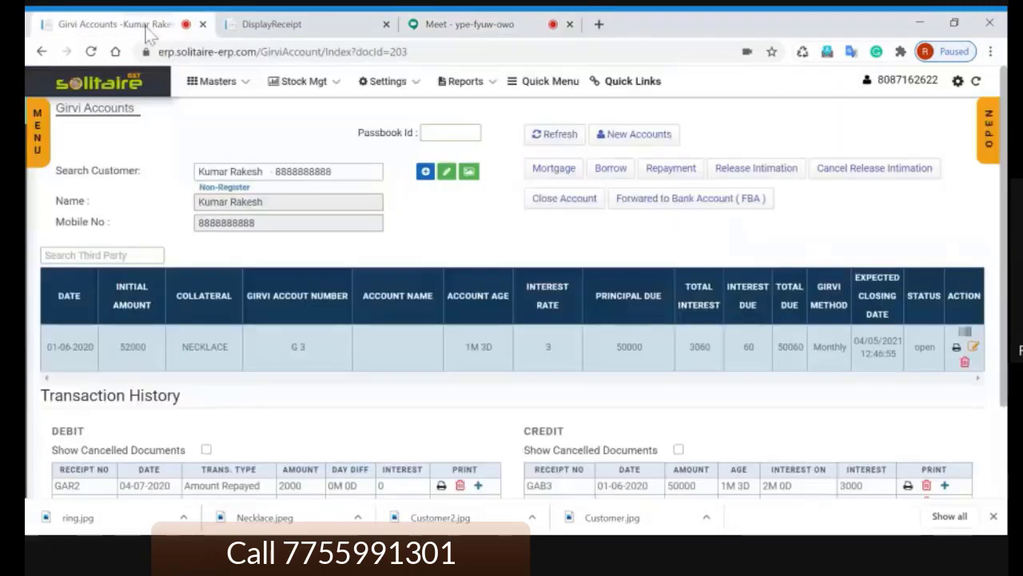
click(152, 26)
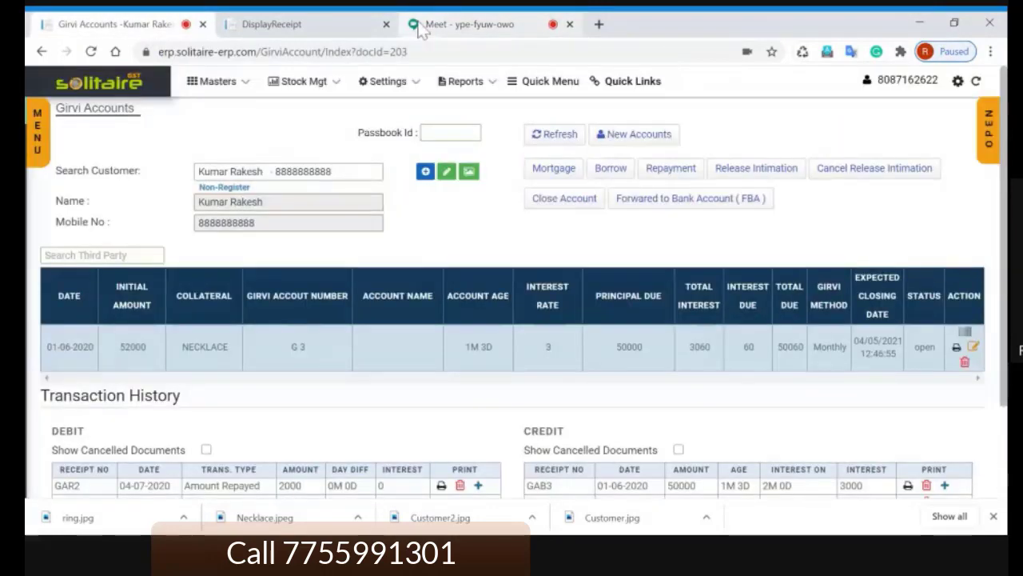
click(470, 27)
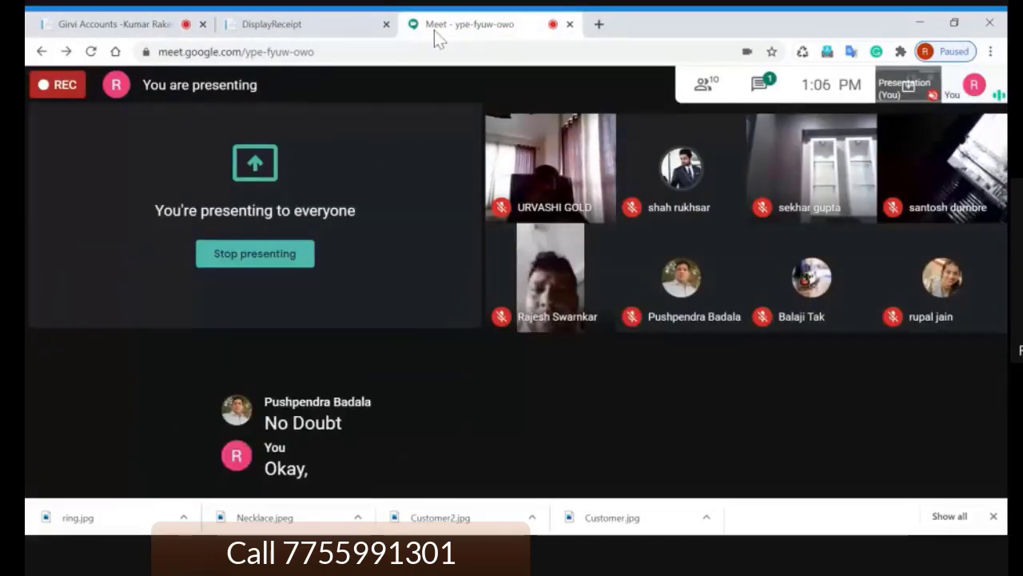
click(112, 27)
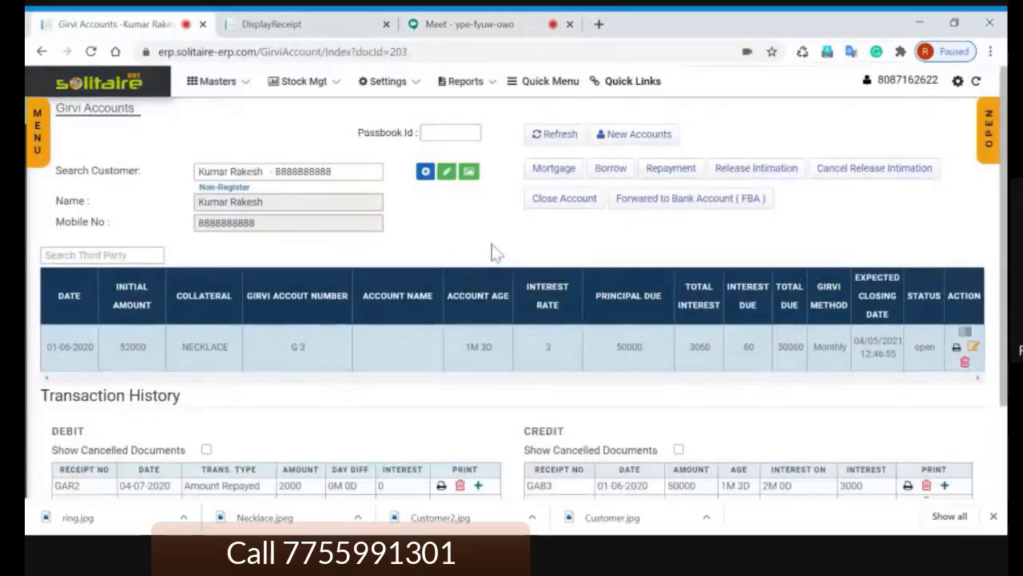
scroll(492, 253, down, 3)
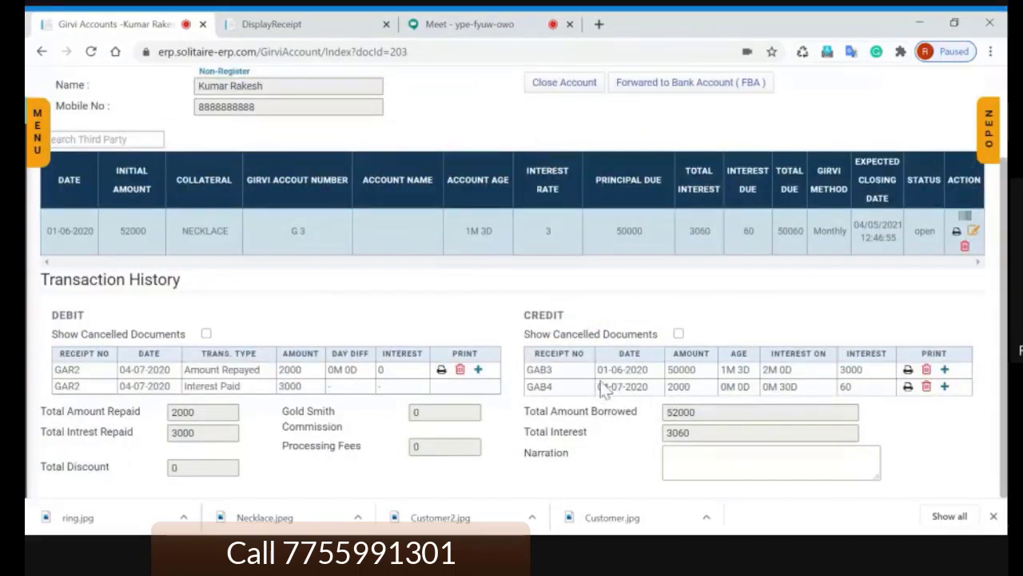
double_click(243, 370)
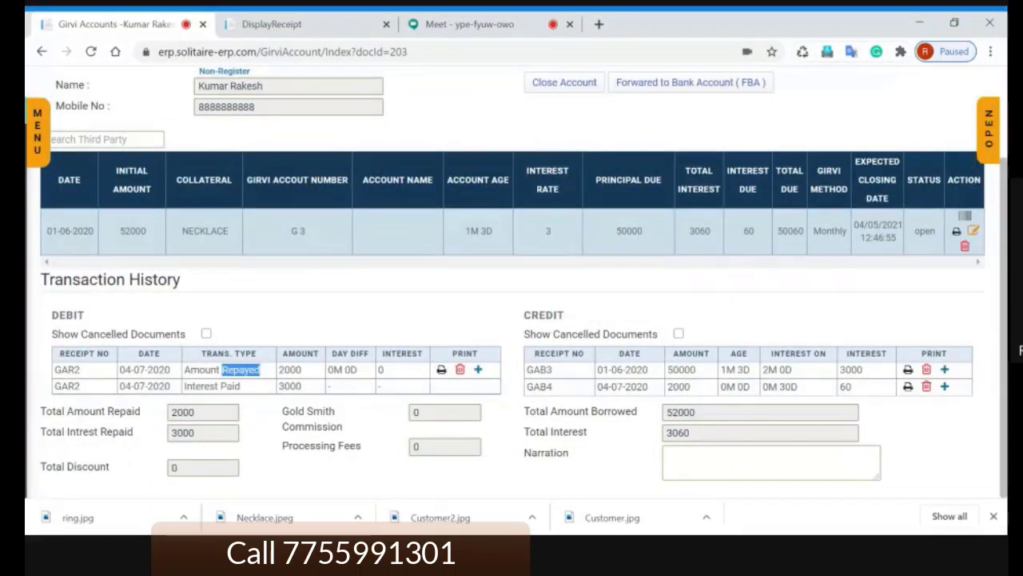
click(311, 390)
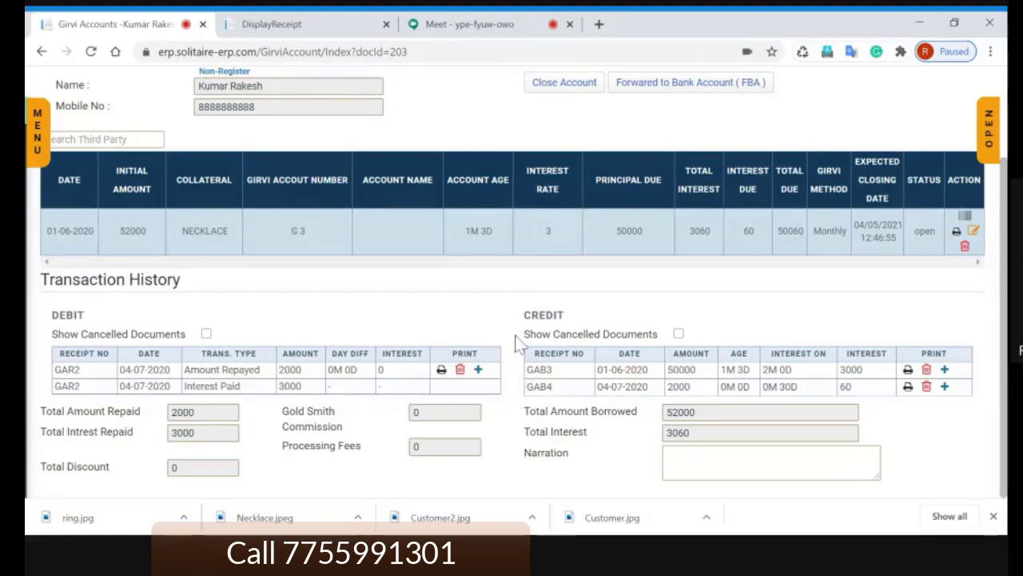
scroll(621, 328, up, 3)
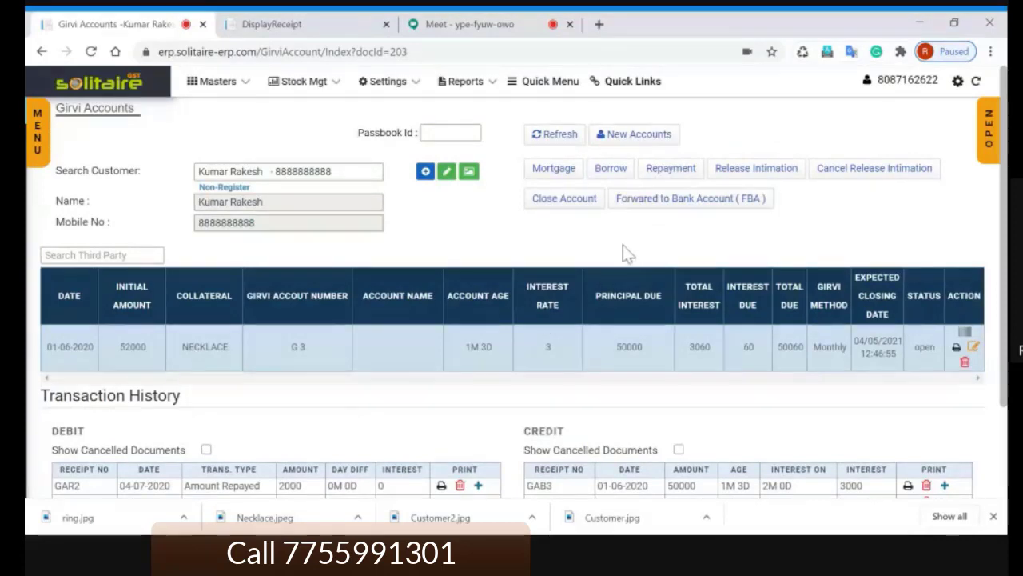
scroll(626, 253, down, 1)
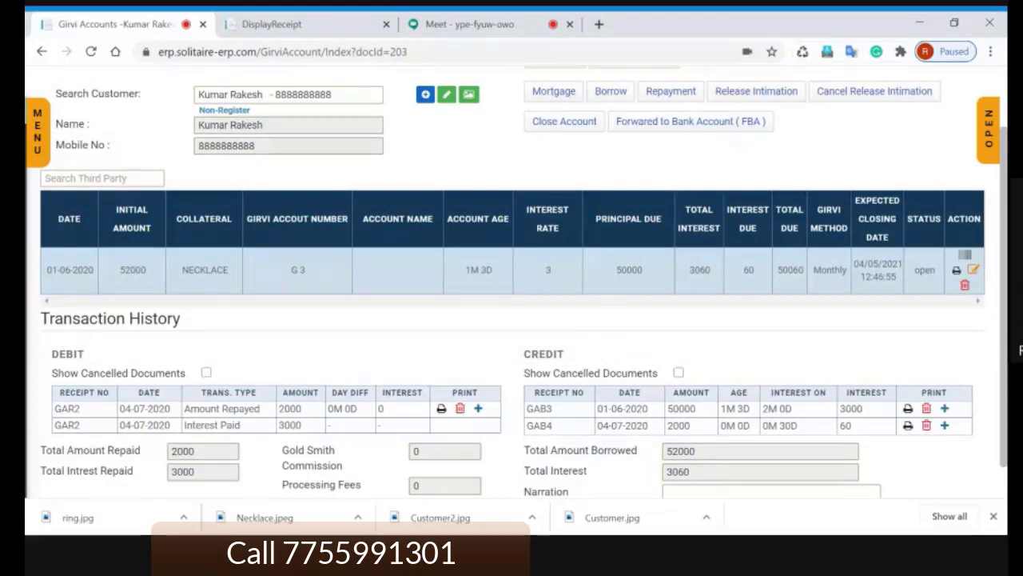
scroll(605, 338, down, 1)
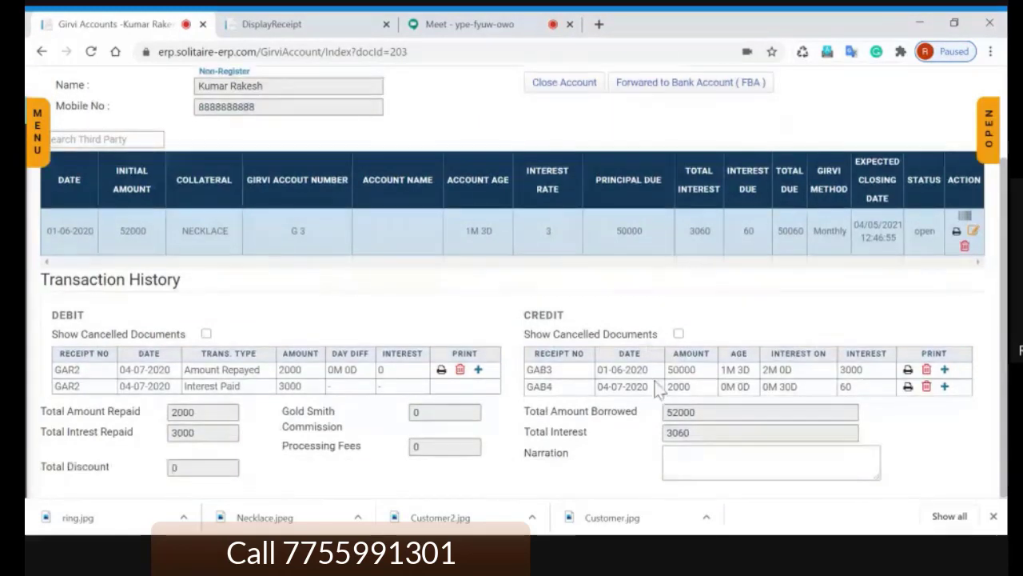
double_click(681, 369)
click(698, 398)
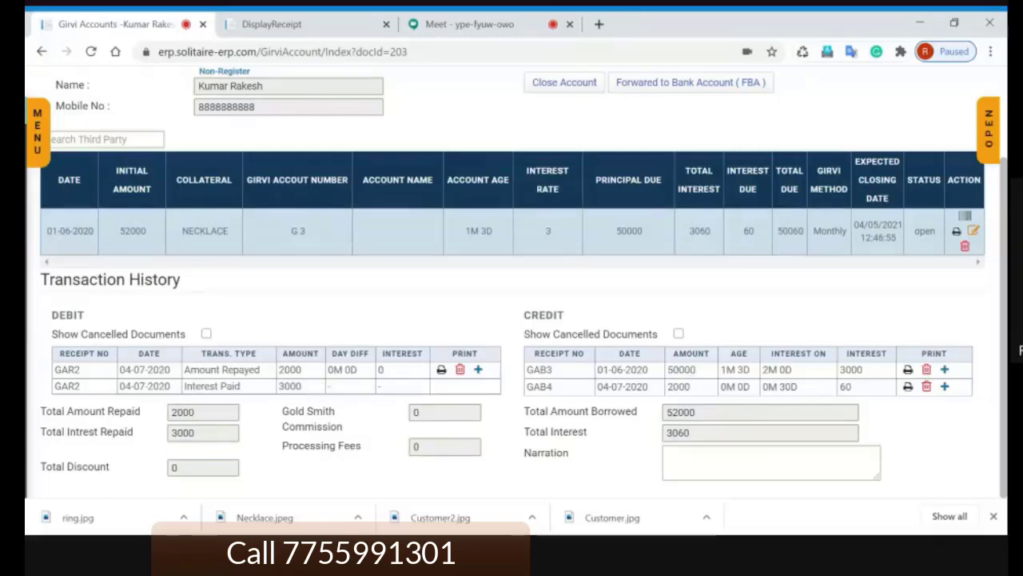
double_click(289, 386)
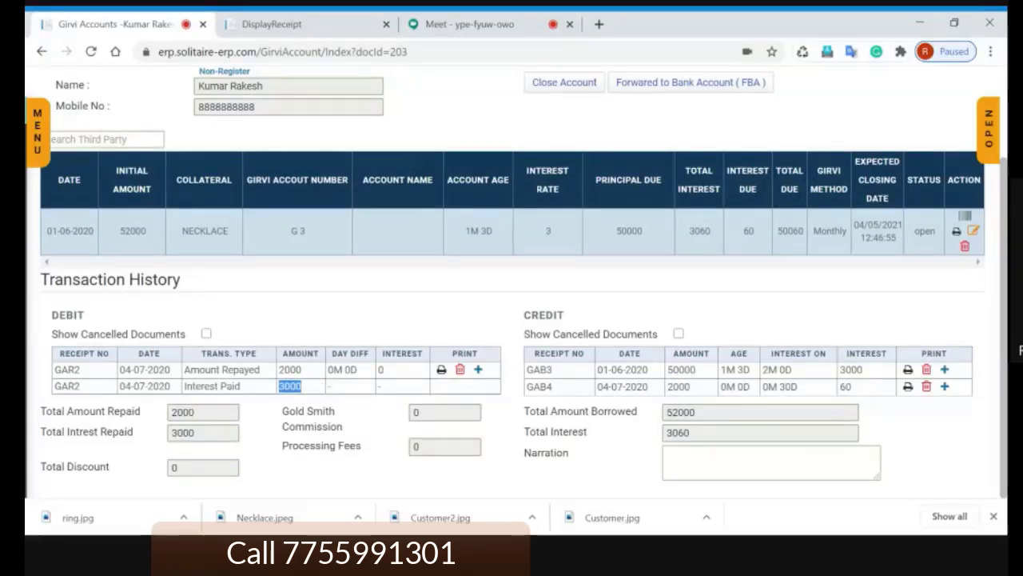
double_click(679, 387)
click(698, 397)
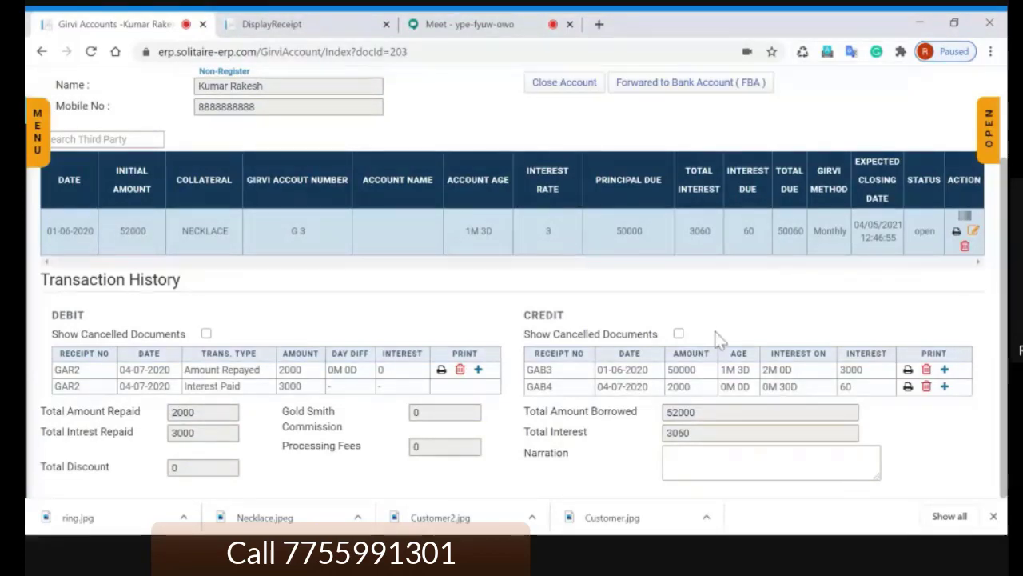
scroll(714, 331, up, 2)
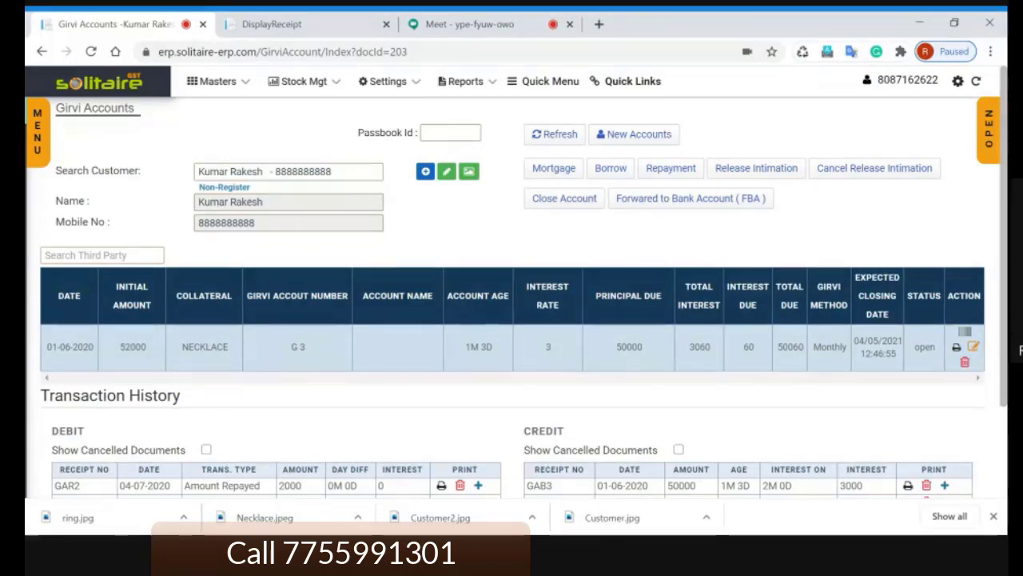
scroll(649, 244, down, 2)
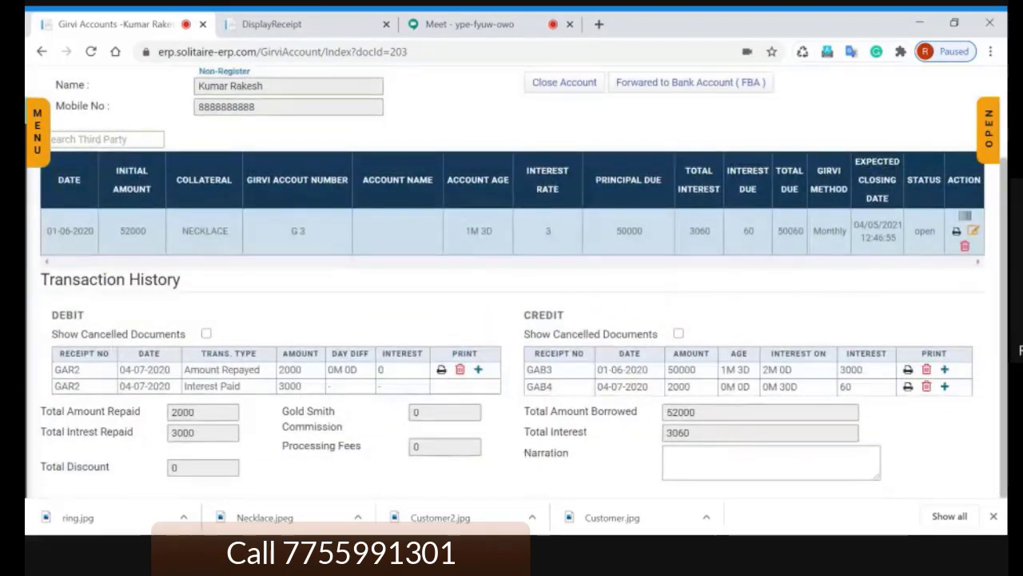
double_click(629, 231)
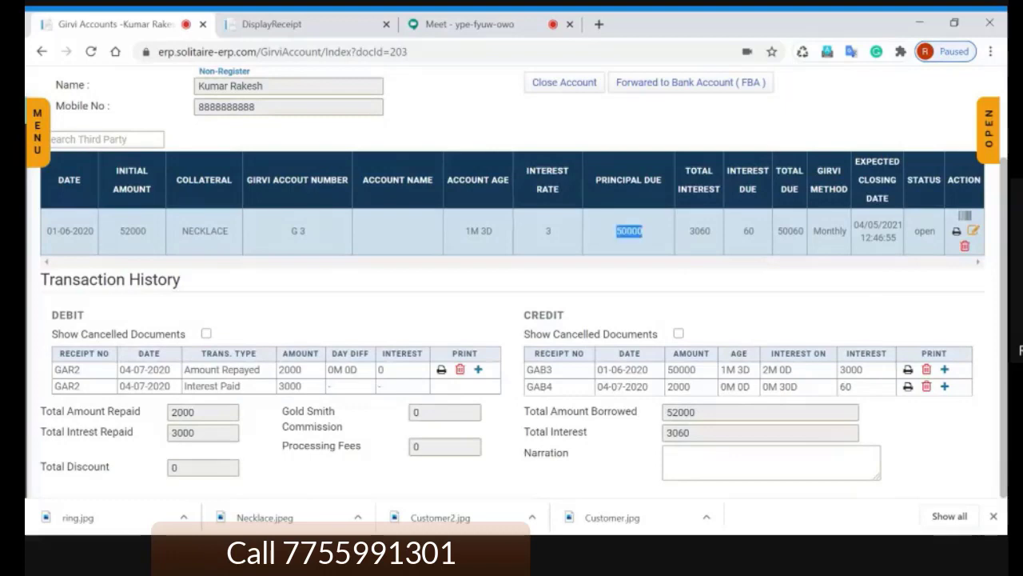
double_click(851, 370)
click(740, 326)
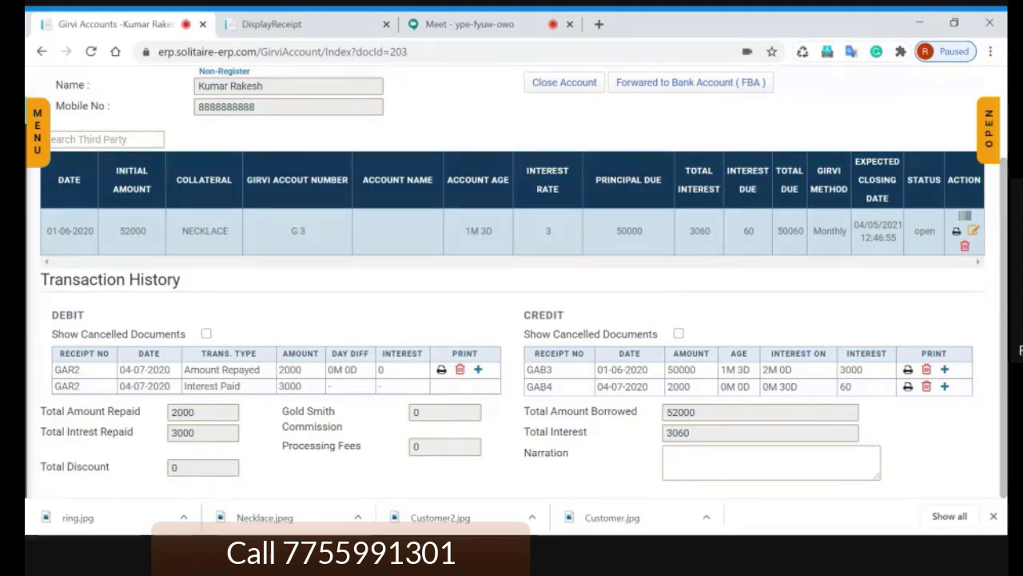
click(485, 27)
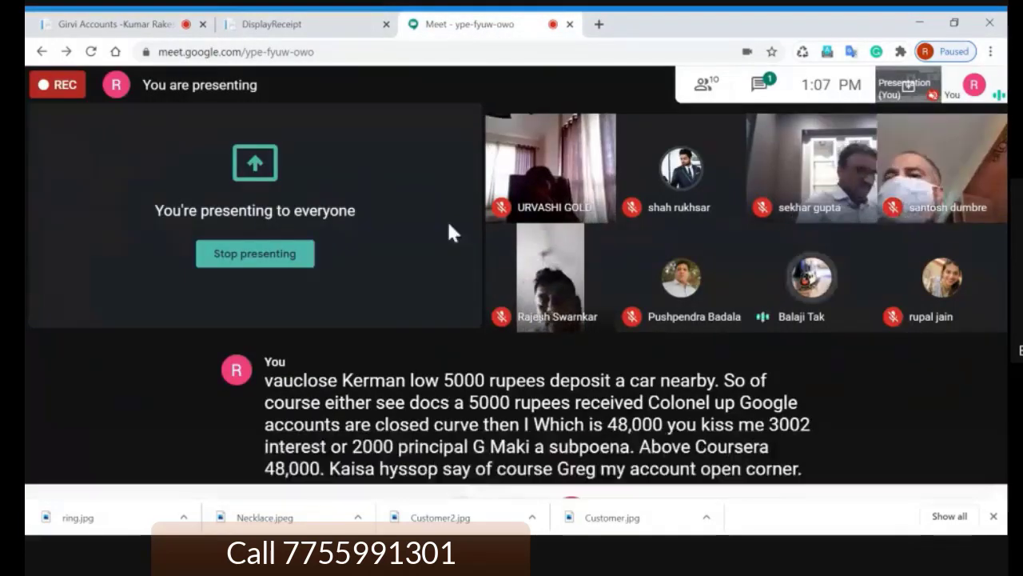
mouse_move(831, 302)
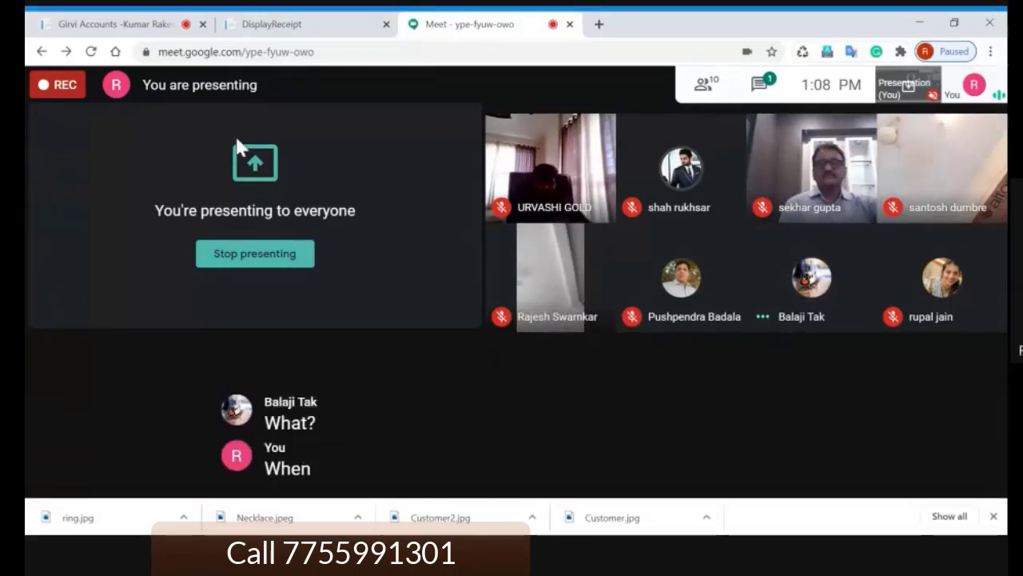
click(136, 25)
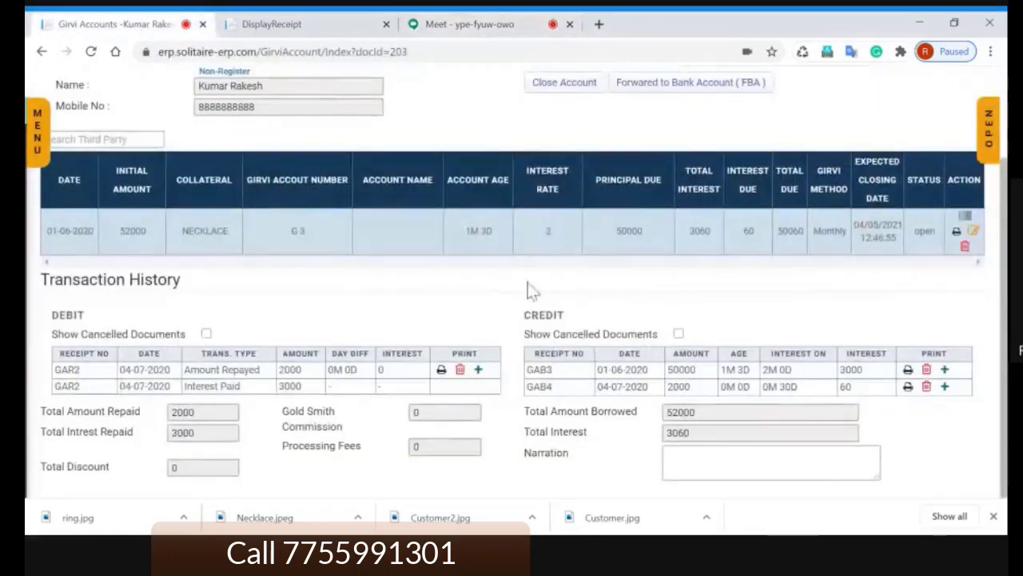
scroll(302, 399, up, 2)
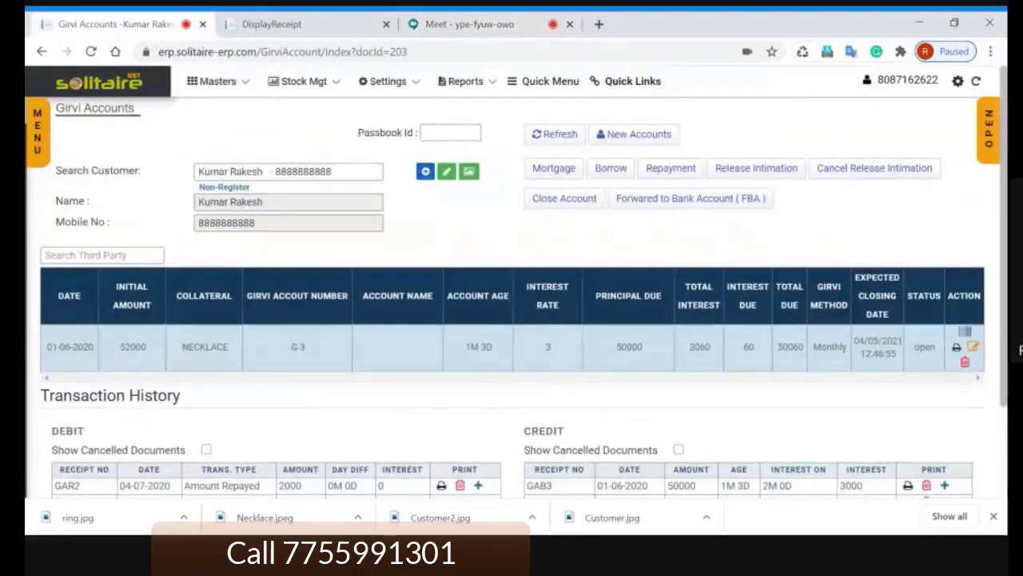
drag(95, 347, 41, 353)
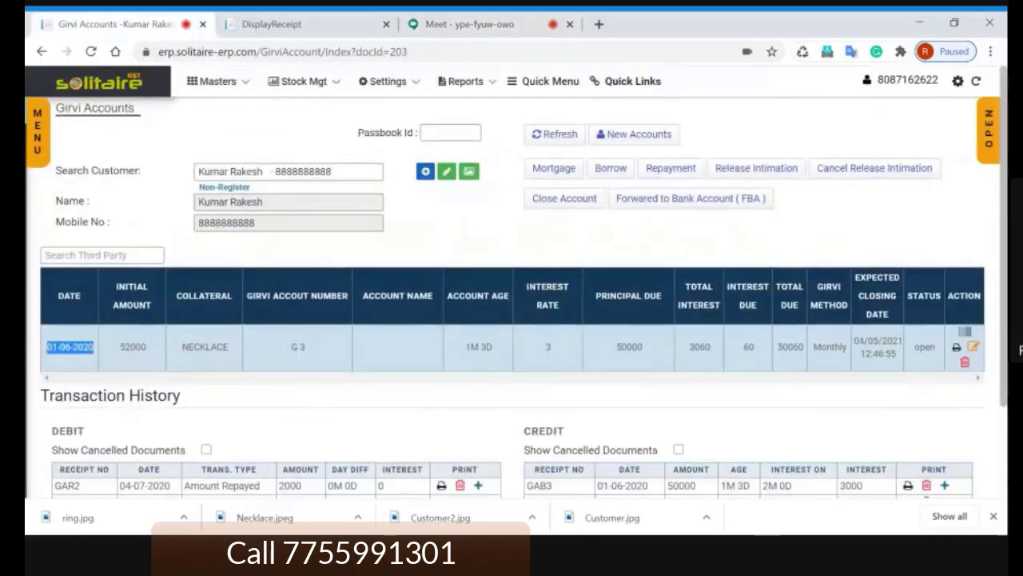
click(436, 262)
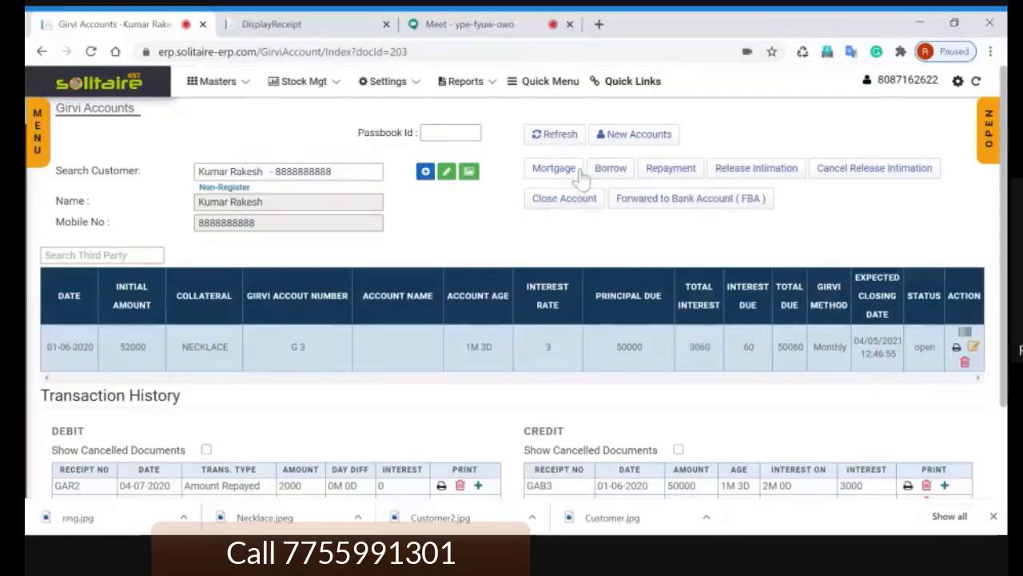
click(656, 141)
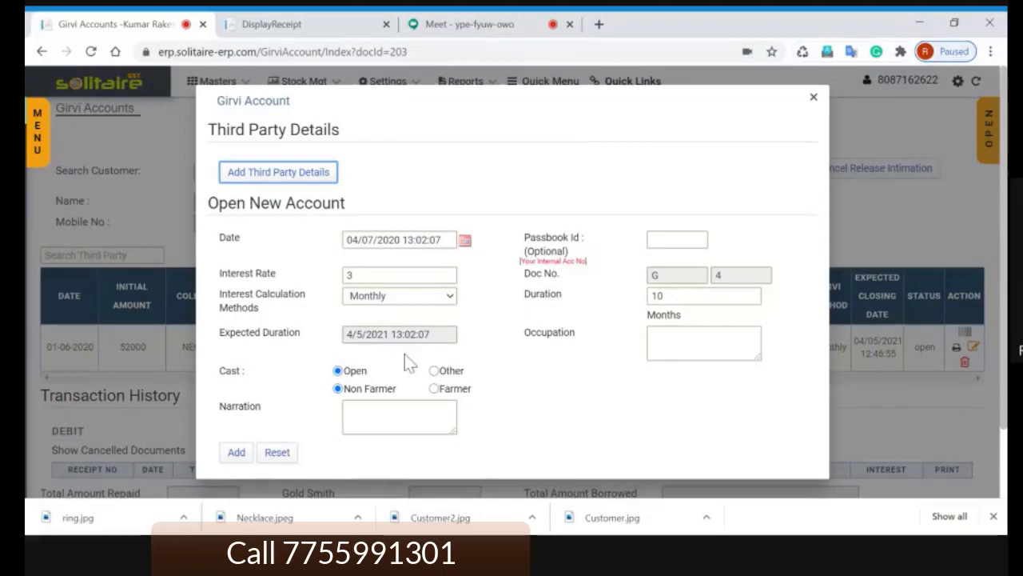
double_click(651, 295)
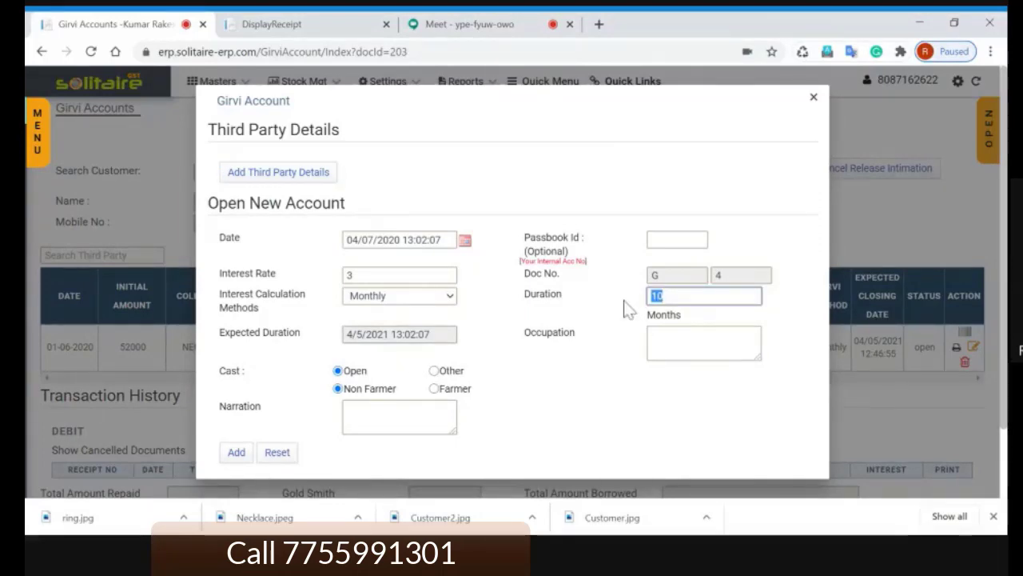
click(795, 303)
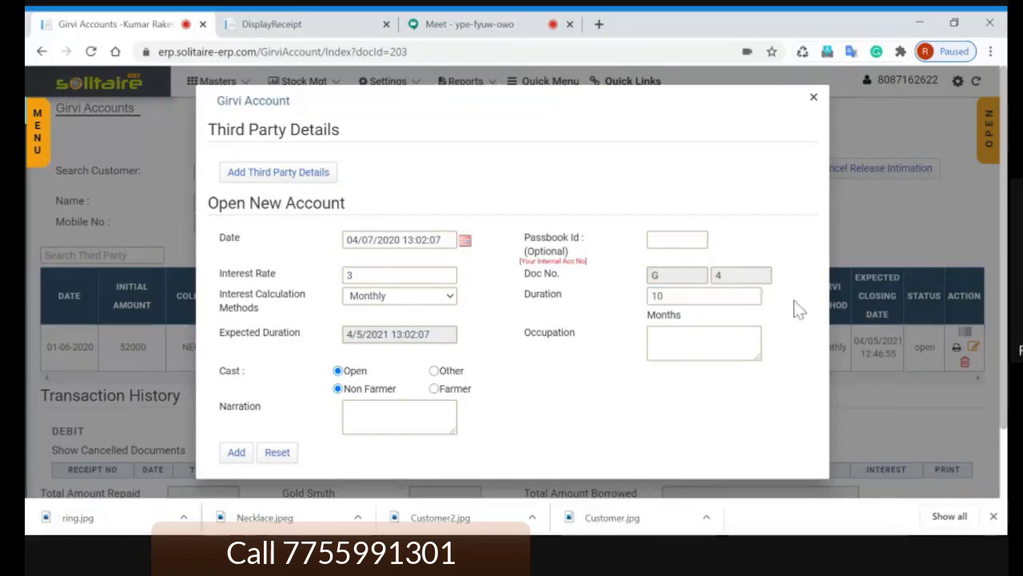
key(Escape)
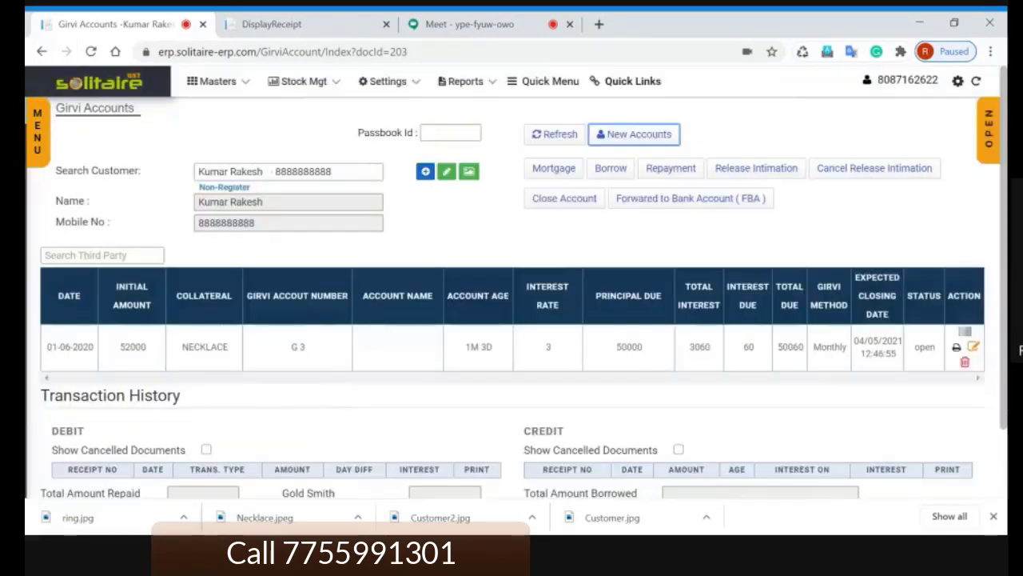
click(754, 245)
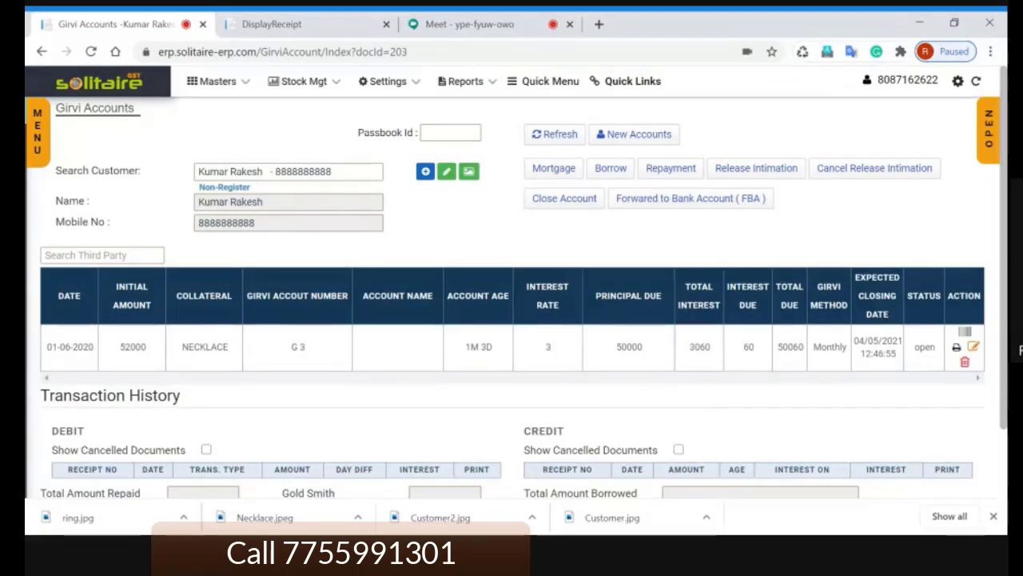
click(485, 30)
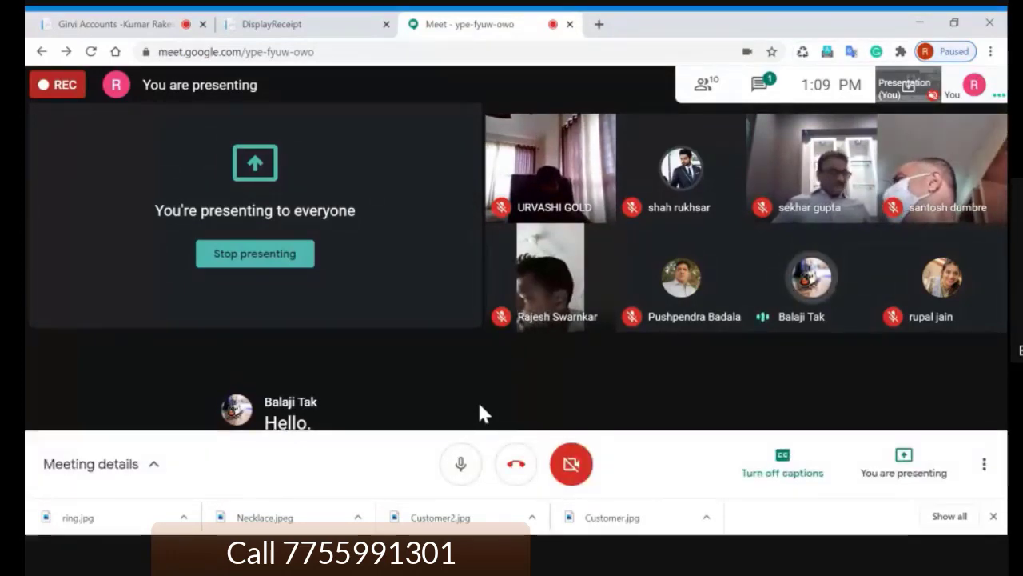
click(141, 26)
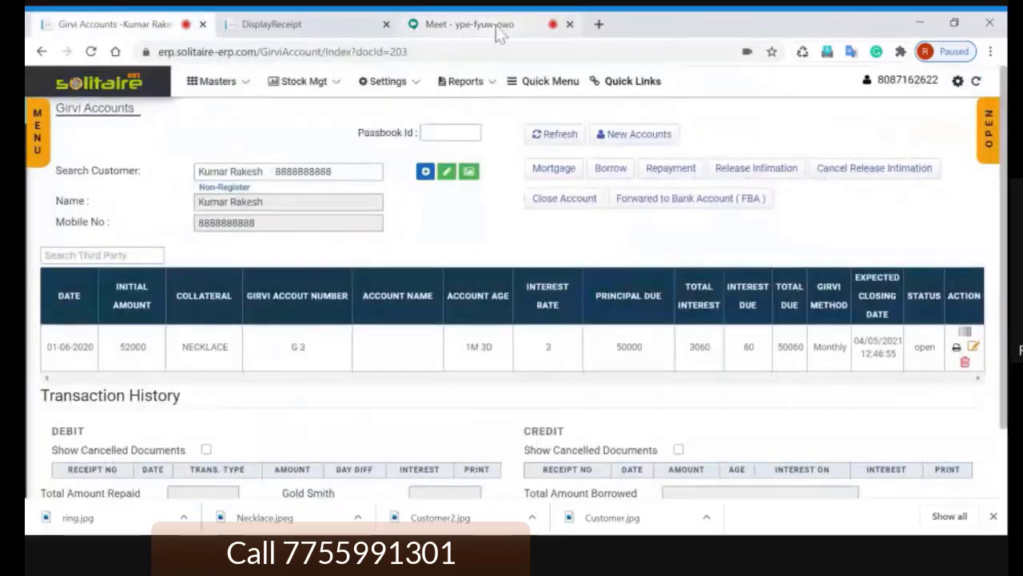
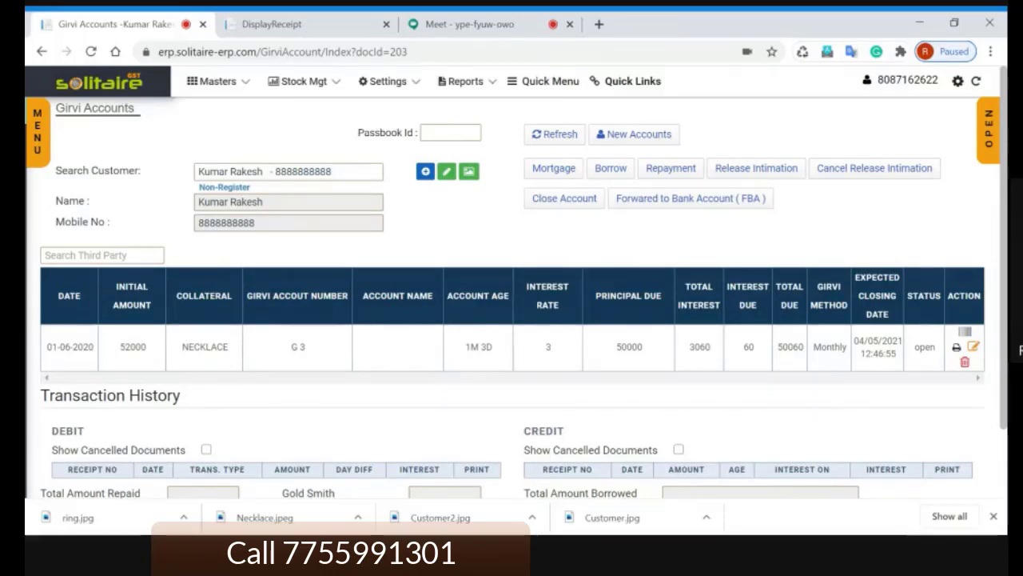
Step: Review the printed GIRVI receipt, highlighting its licence number, then return to Girvi Accounts
click(308, 27)
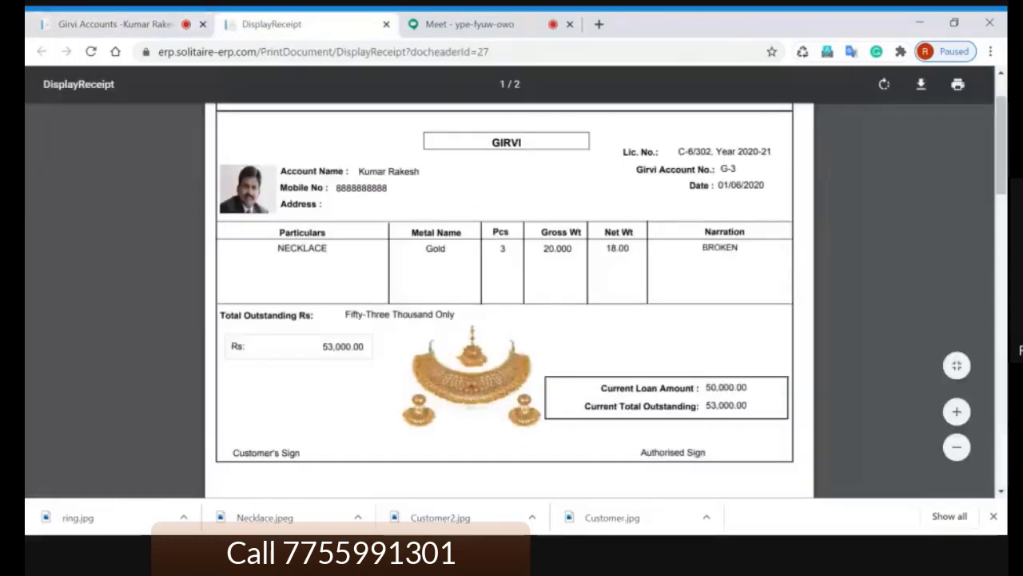
drag(678, 151, 770, 151)
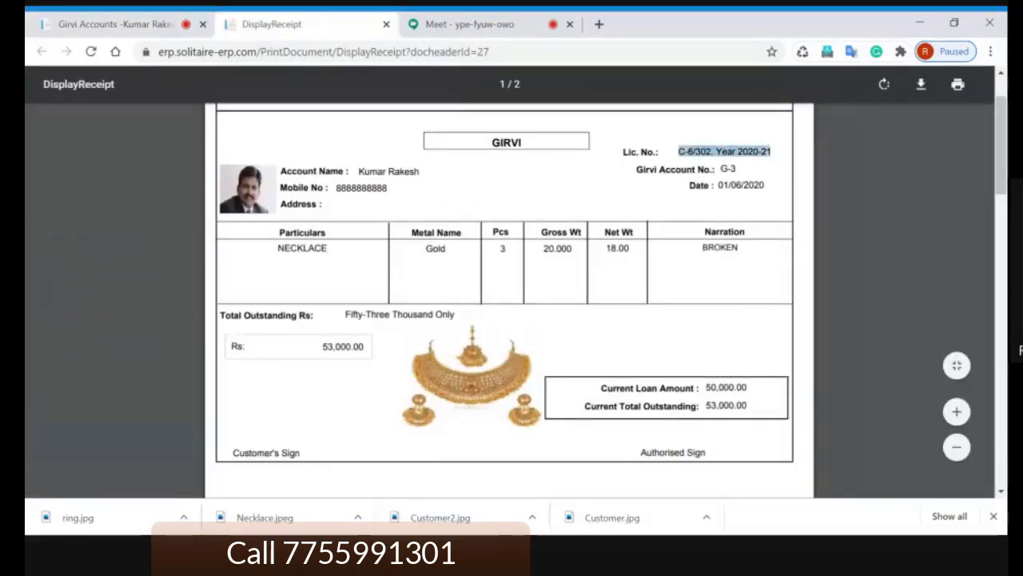
click(751, 169)
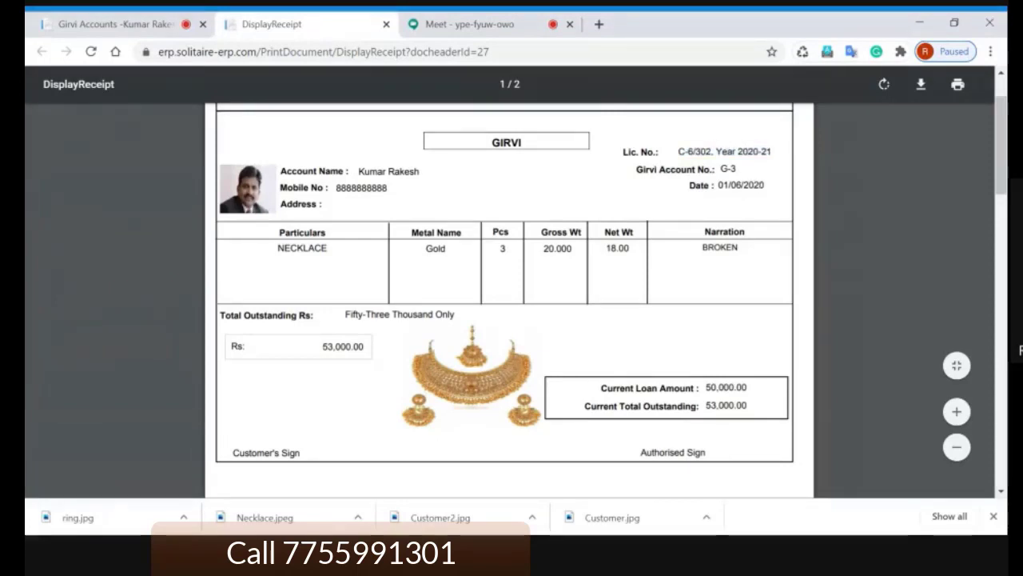
drag(771, 151, 624, 151)
click(613, 189)
click(139, 26)
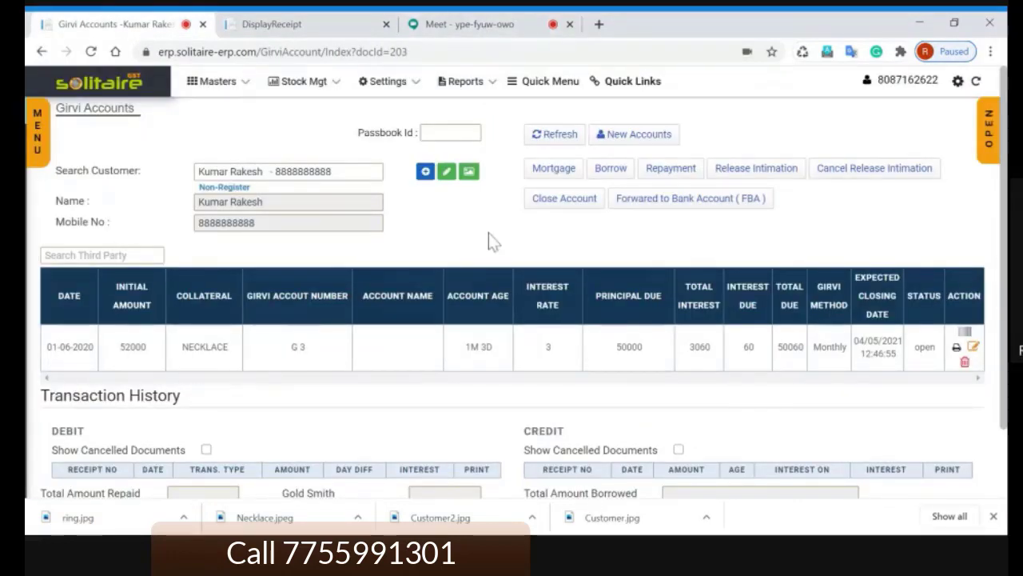
Step: Mute the speaking participant for everyone in the Google Meet call, then return to Girvi Accounts
click(475, 24)
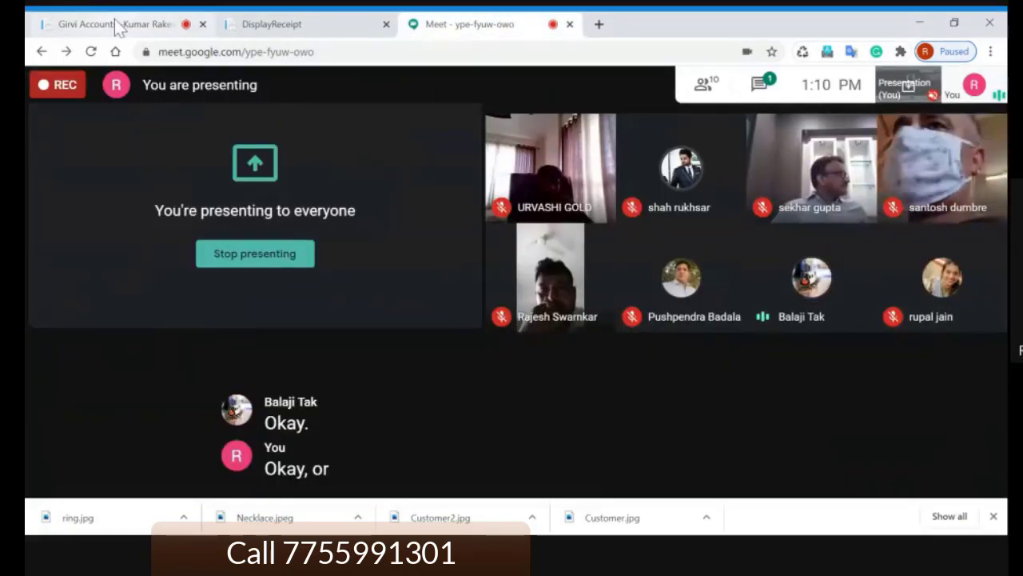
click(117, 27)
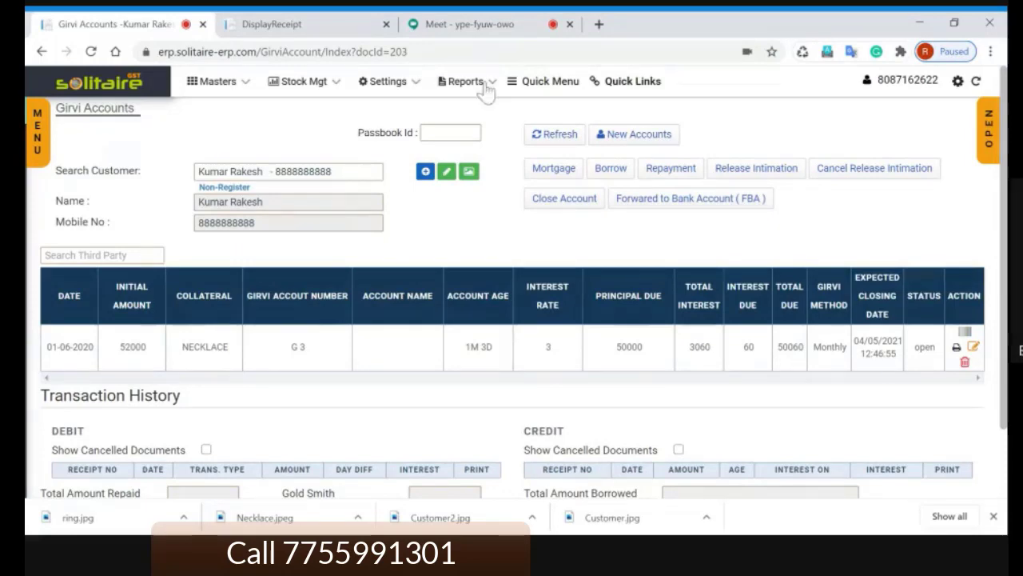
click(488, 31)
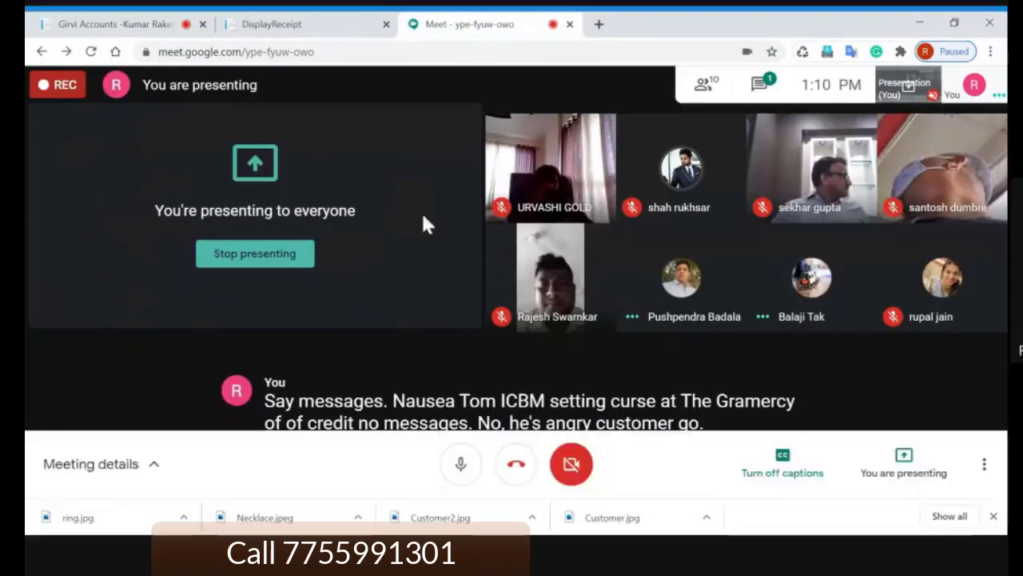
mouse_move(800, 320)
click(811, 278)
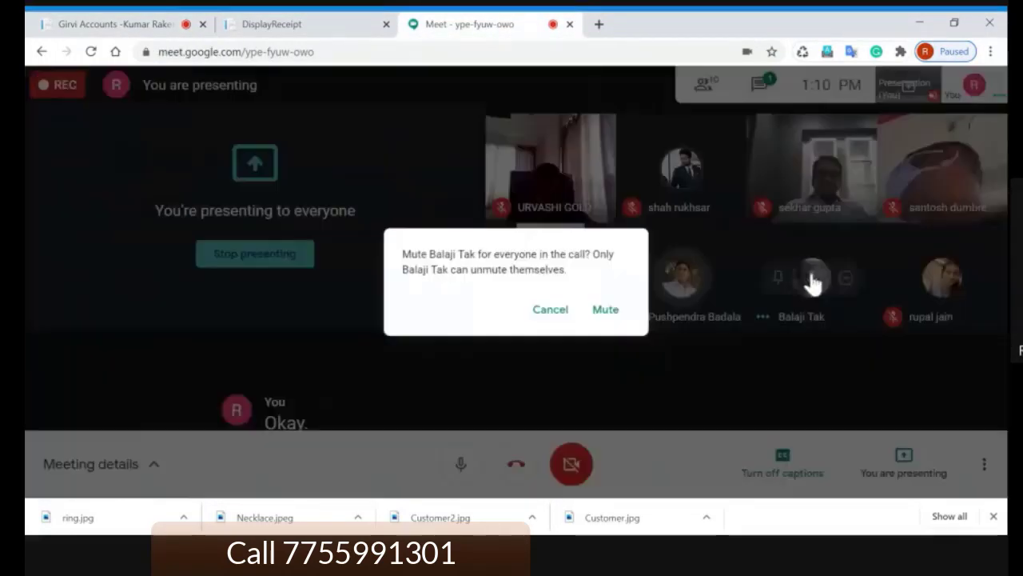
click(606, 312)
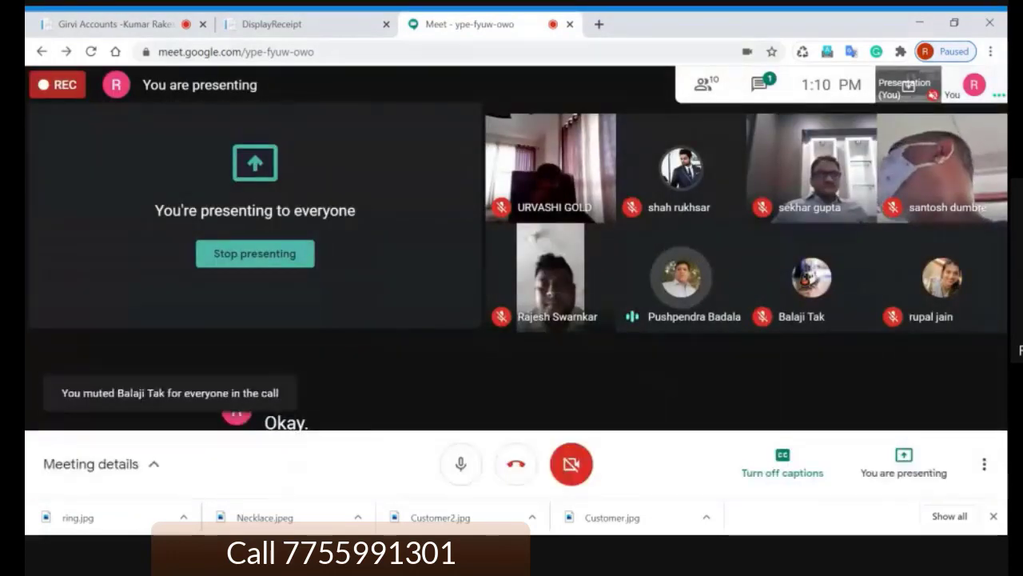
click(113, 25)
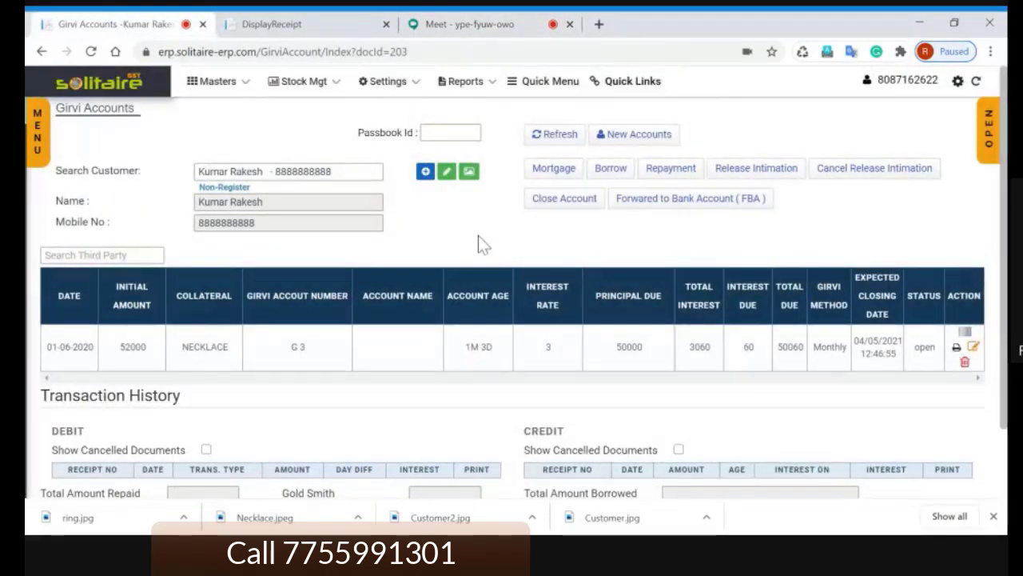
click(637, 137)
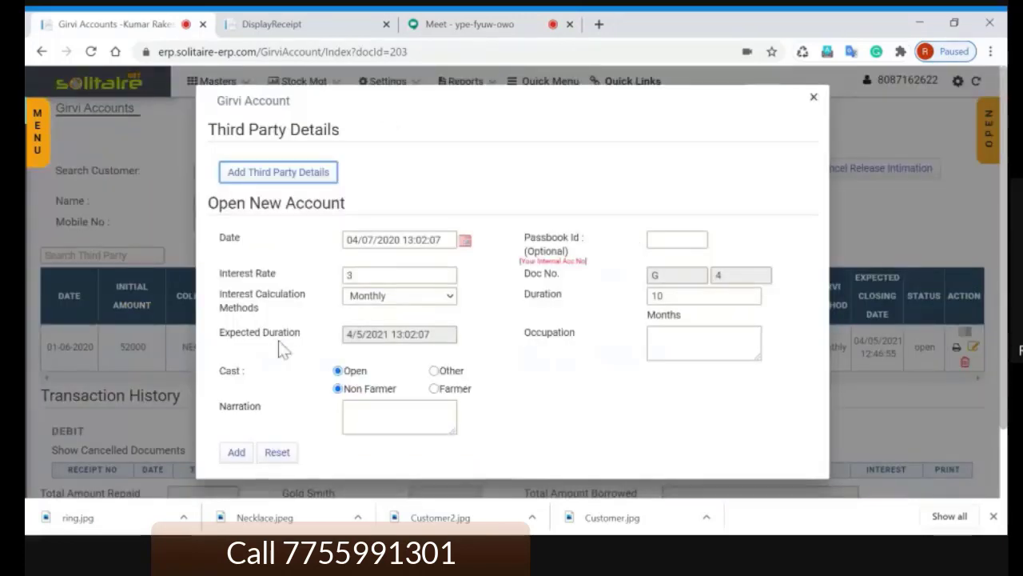
drag(220, 336, 302, 342)
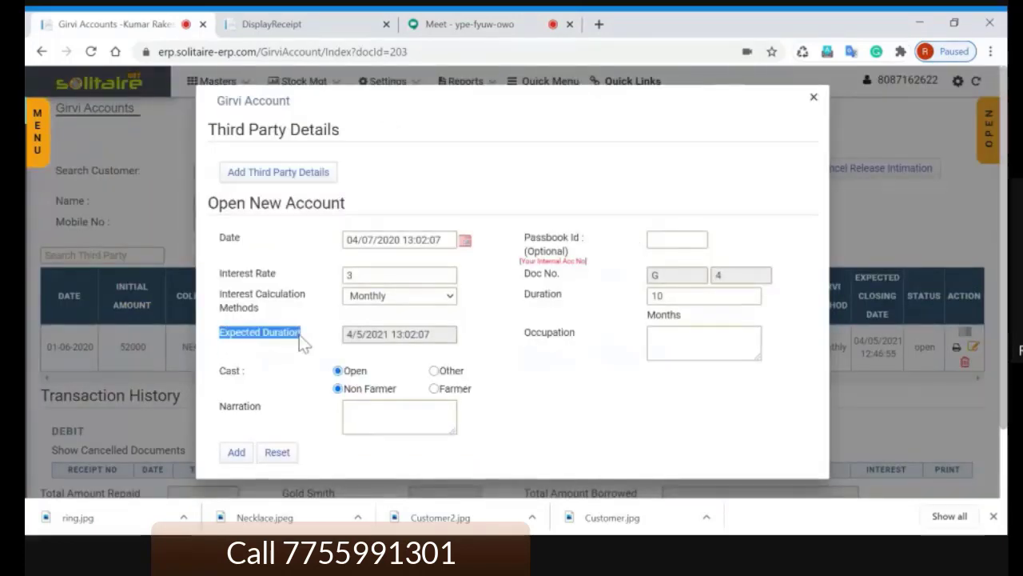
click(301, 336)
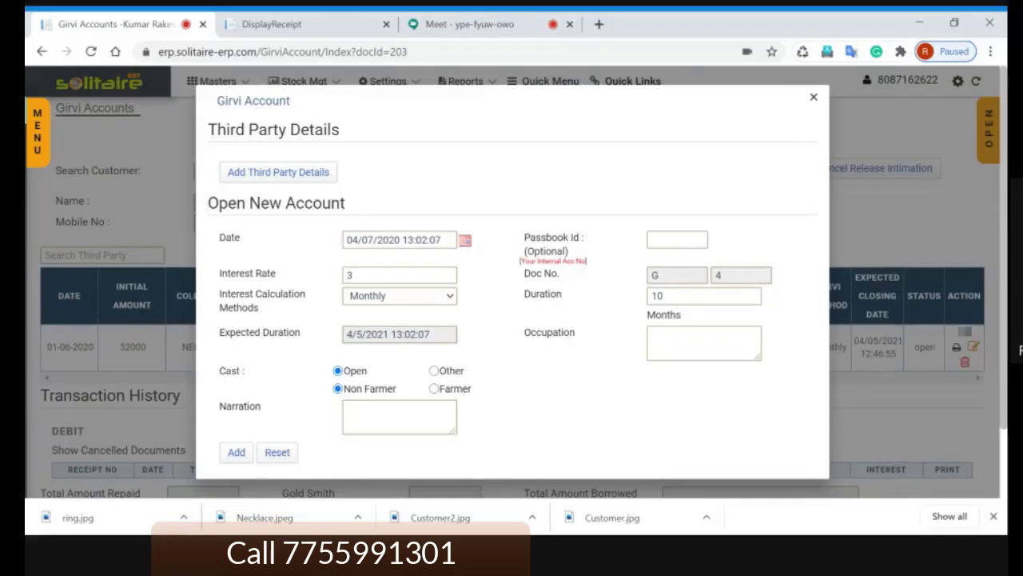
click(663, 296)
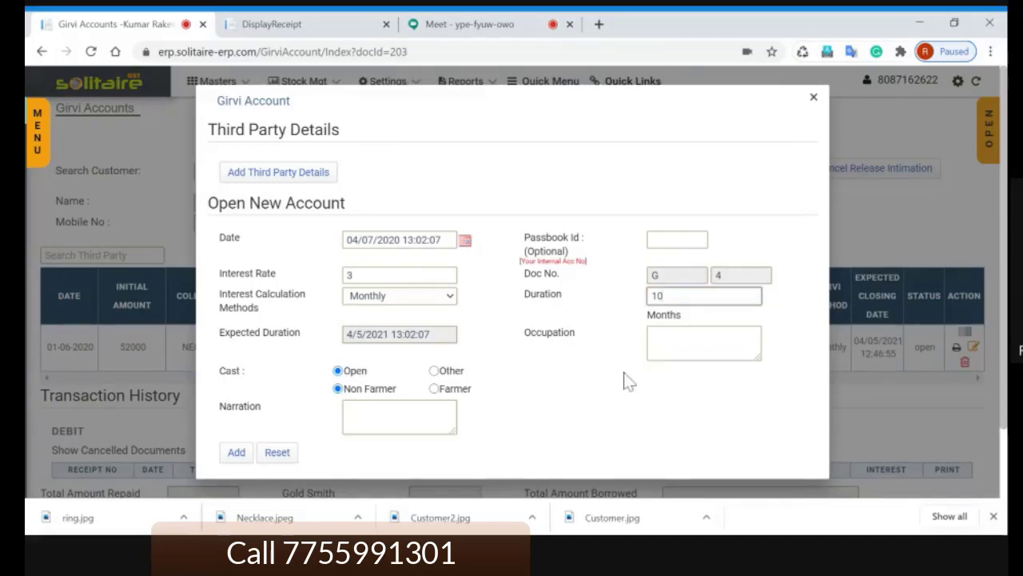
click(624, 373)
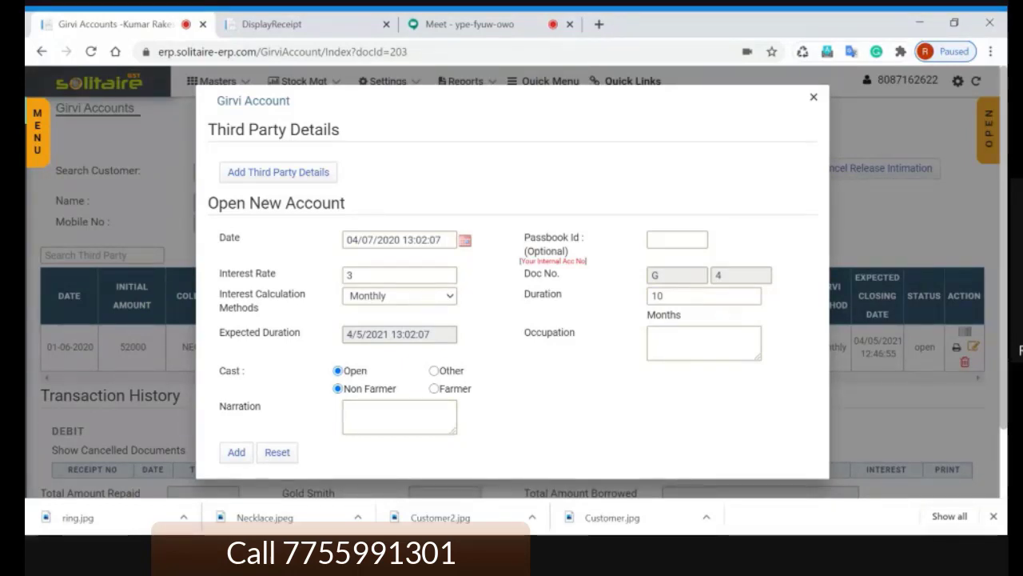
key(Escape)
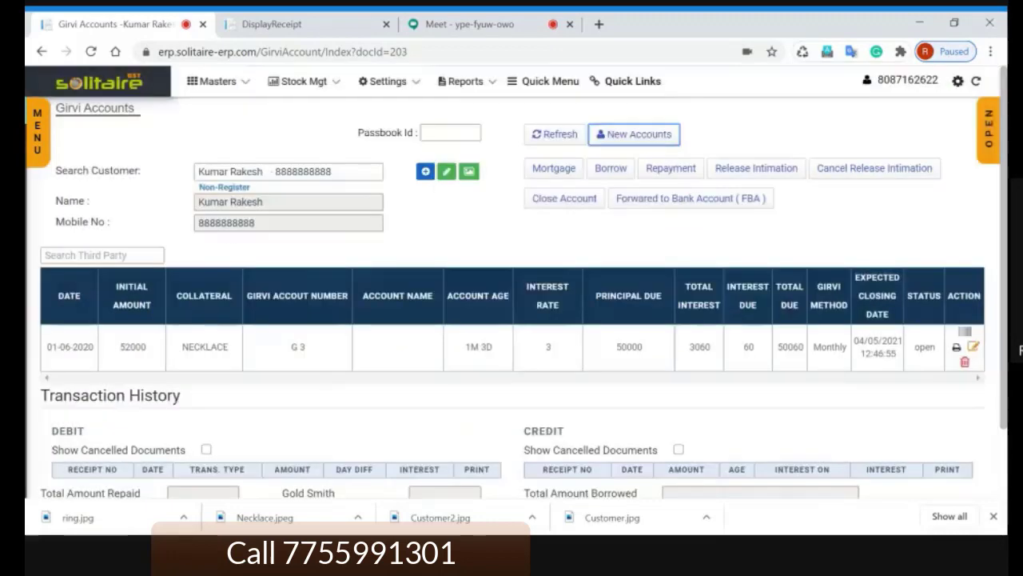
click(747, 238)
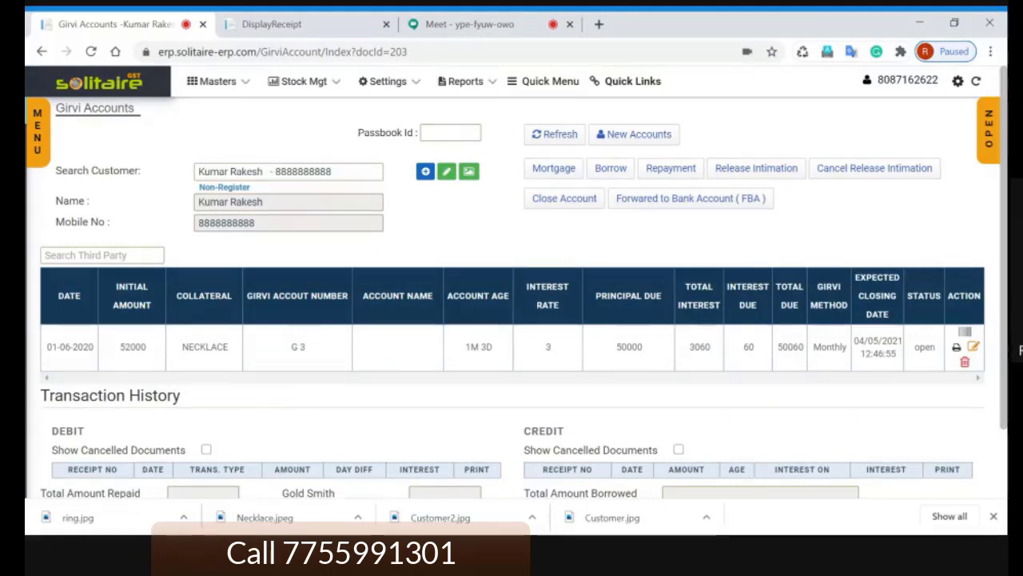
Step: Open the G 3 necklace loan's edit form to review it, then close it without changes
click(973, 346)
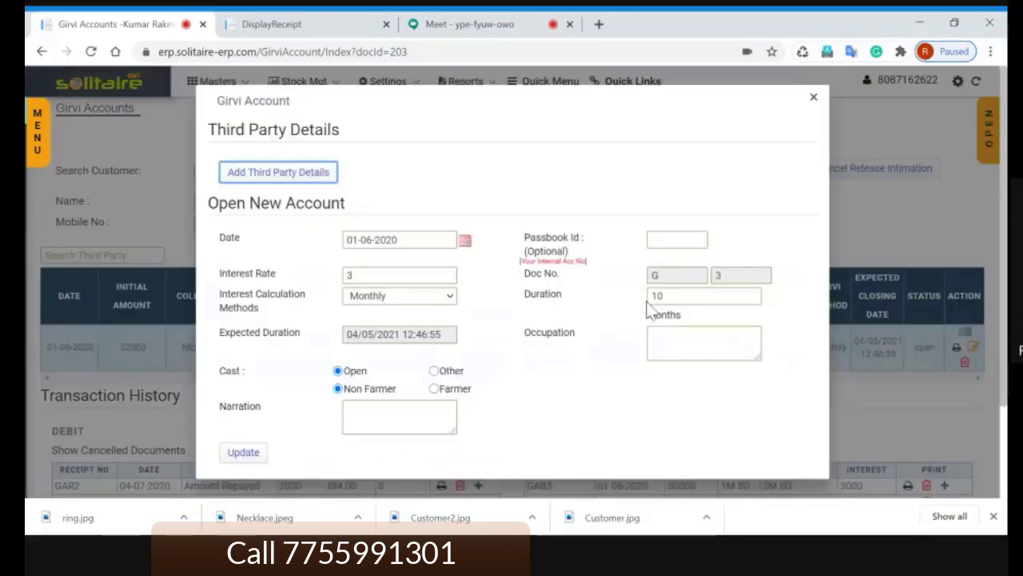
key(Escape)
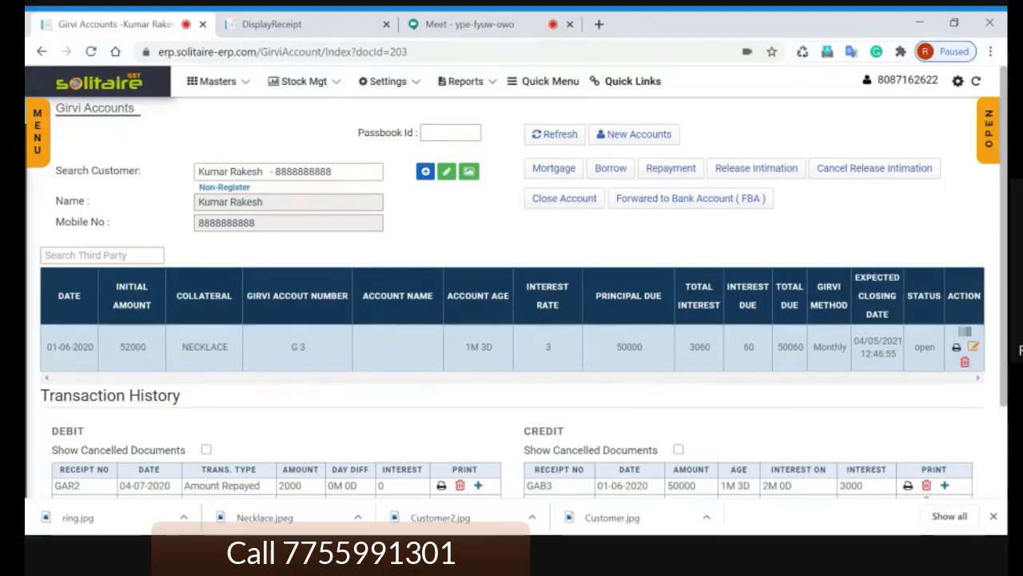
Step: Mute a second talking participant for everyone in Google Meet, then go back to Girvi Accounts
click(486, 24)
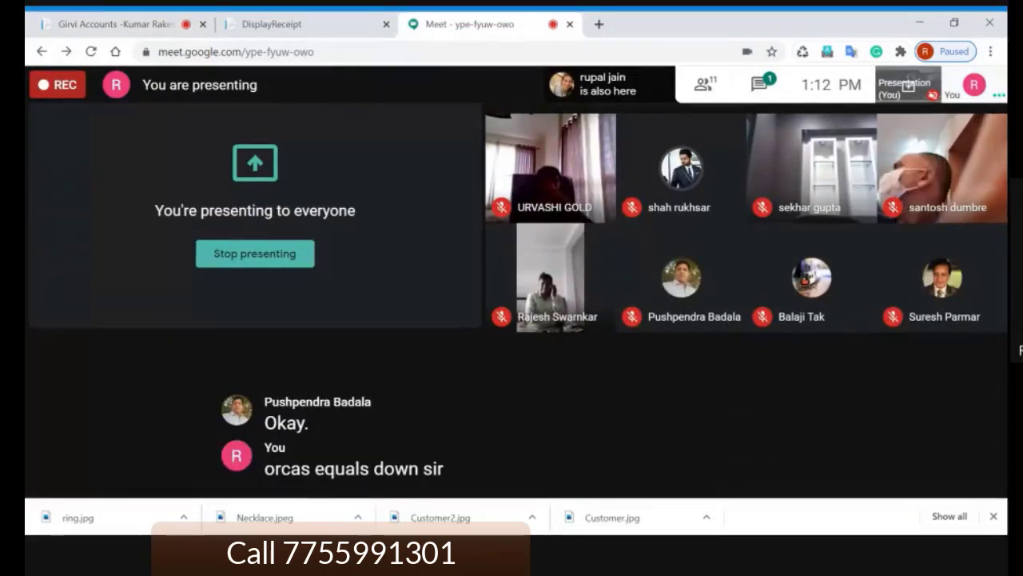
mouse_move(419, 237)
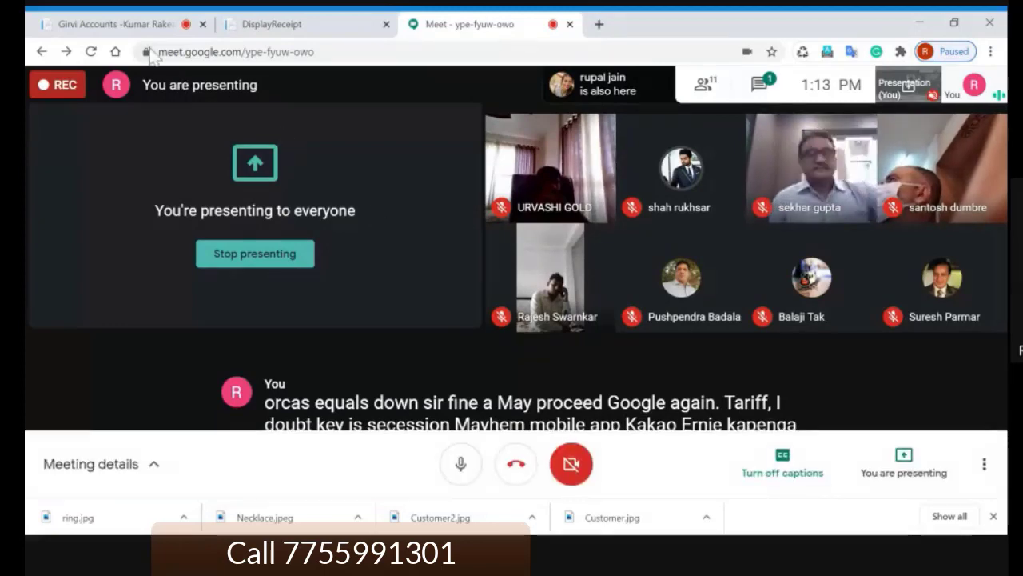
click(148, 24)
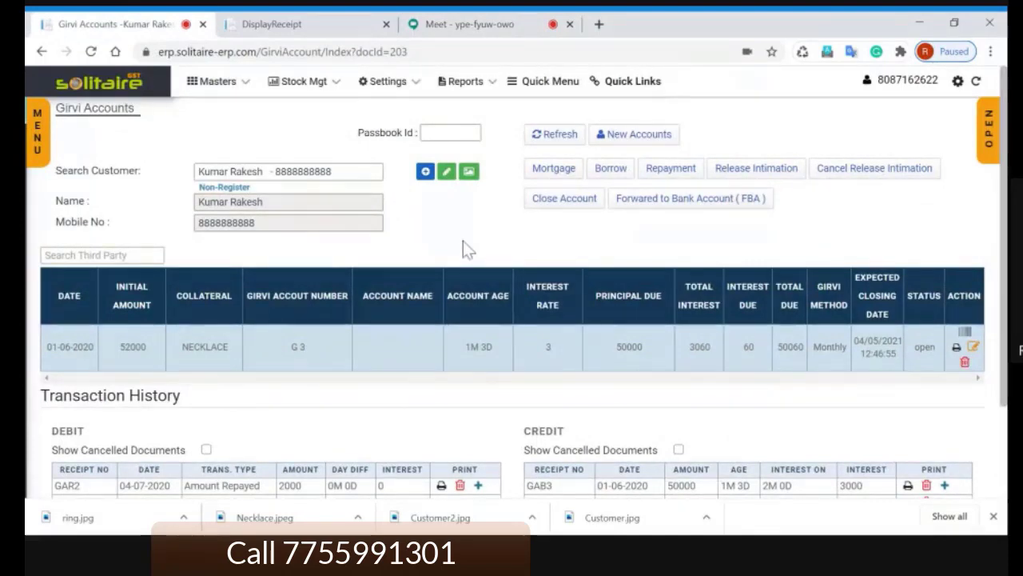
click(477, 32)
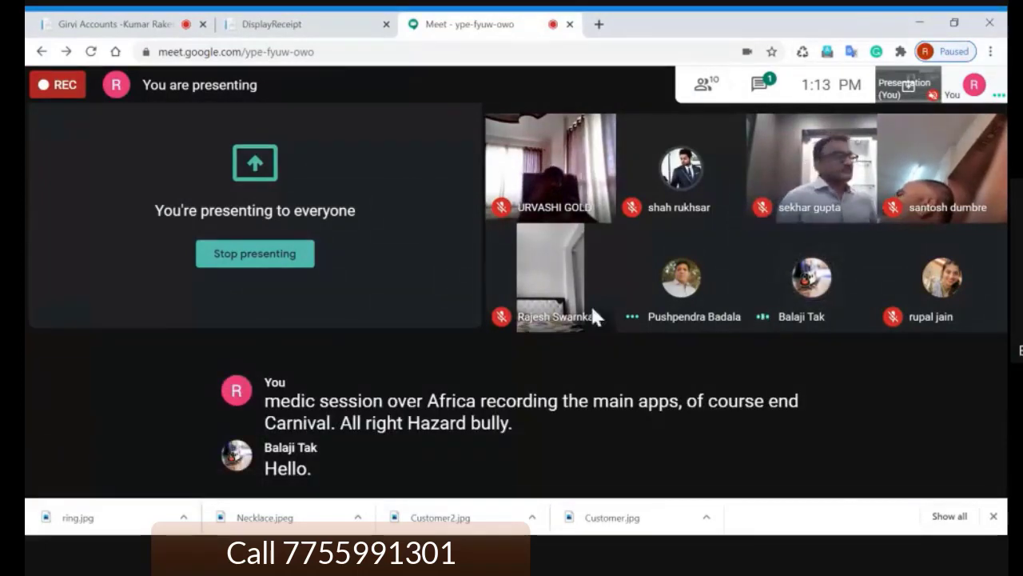
click(680, 280)
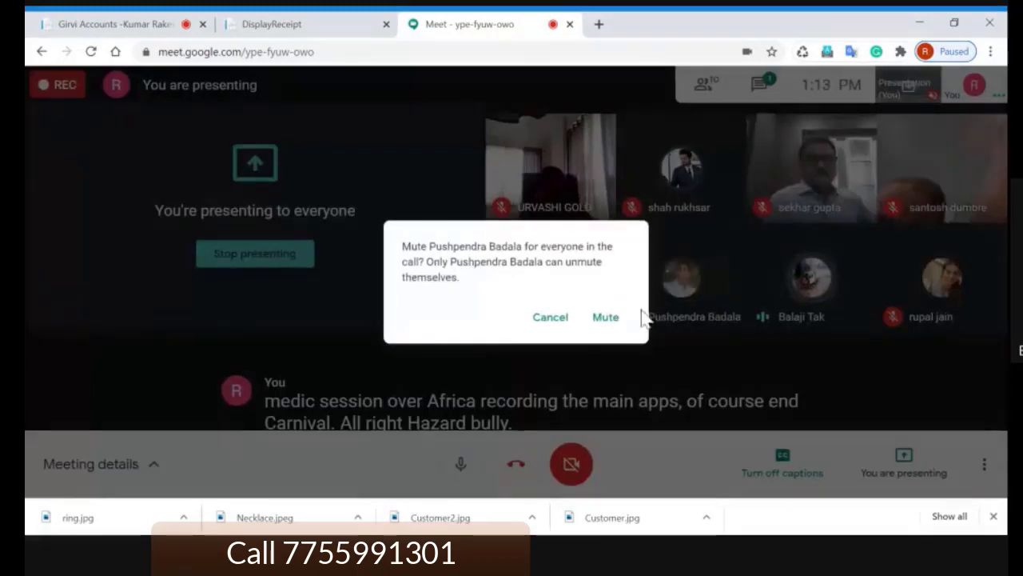
click(611, 318)
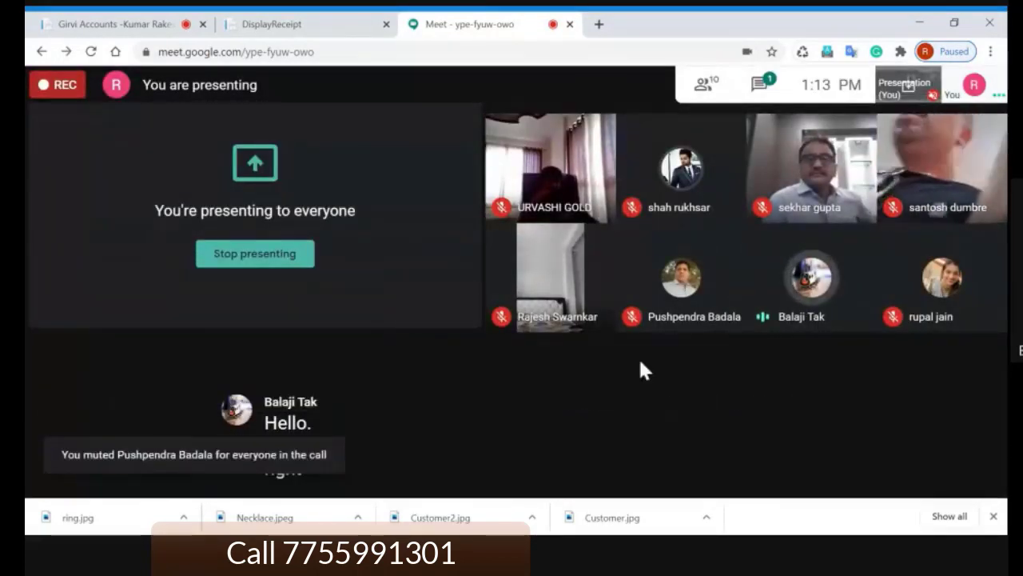
click(120, 24)
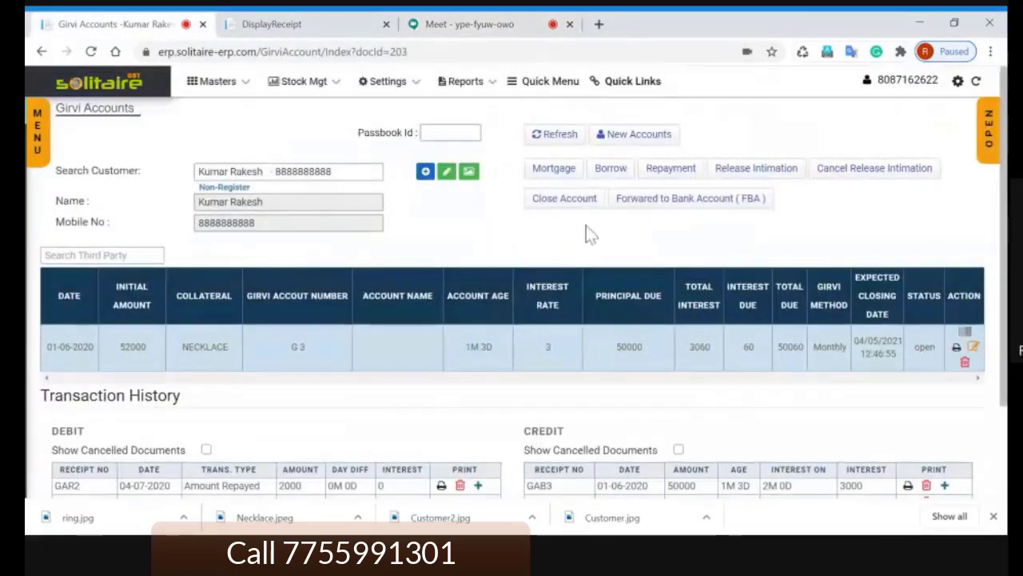
Step: Open the necklace loan's Additional Borrowing form, dated 04/07/2020 with 50000 principal due
scroll(568, 348, down, 2)
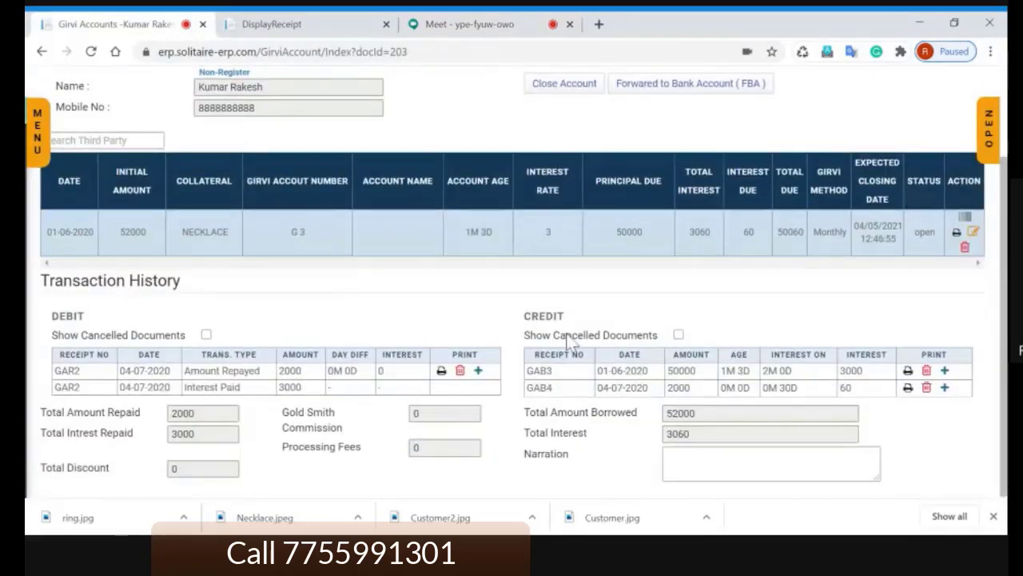
scroll(568, 340, up, 2)
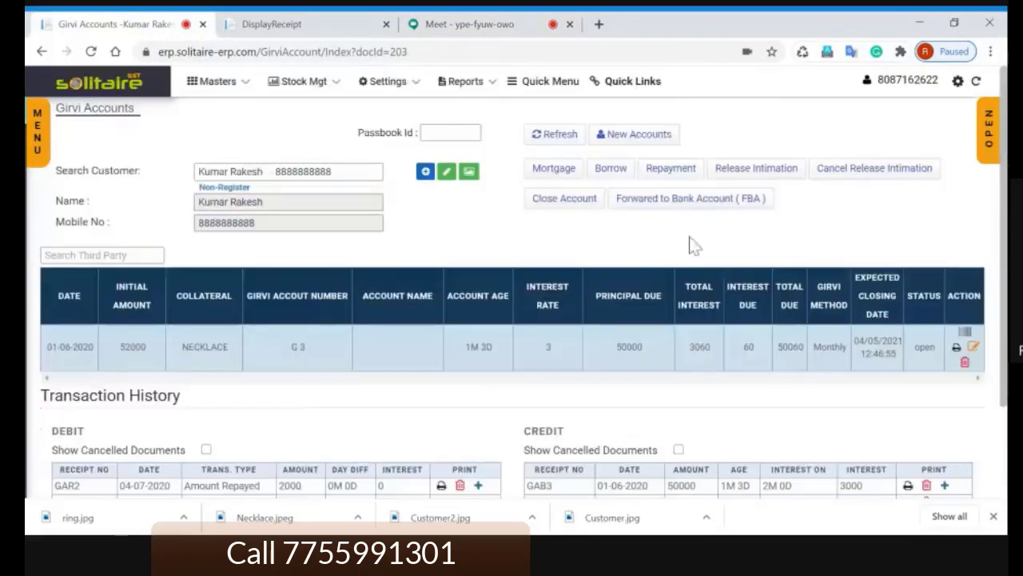
click(614, 171)
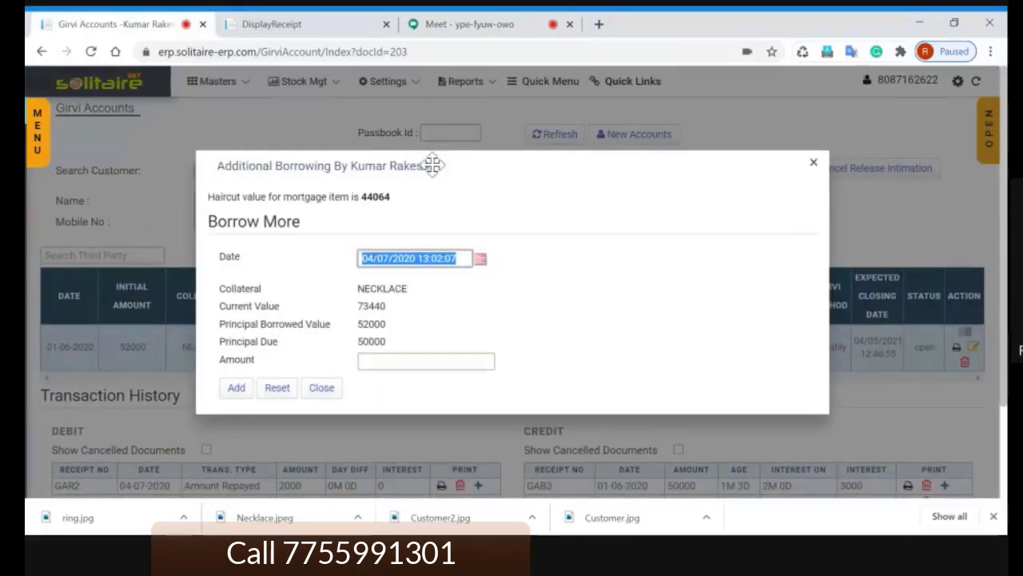
click(529, 282)
key(Tab)
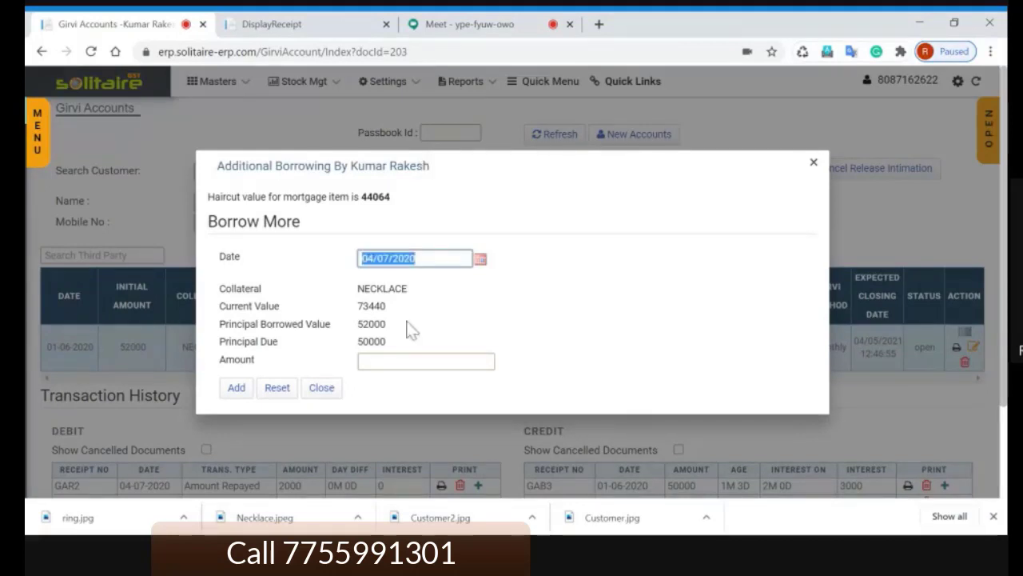
click(369, 361)
double_click(374, 339)
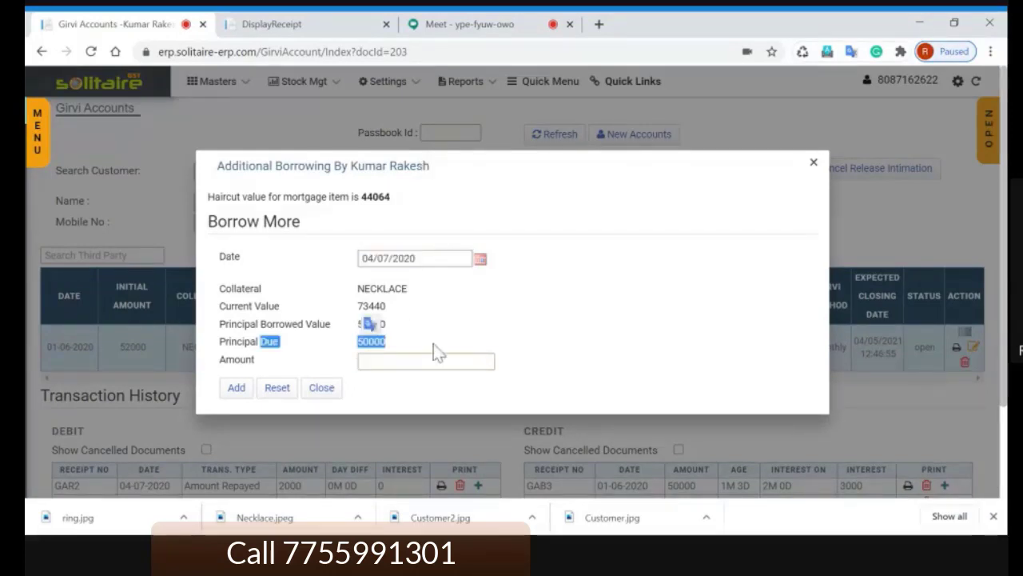
click(456, 344)
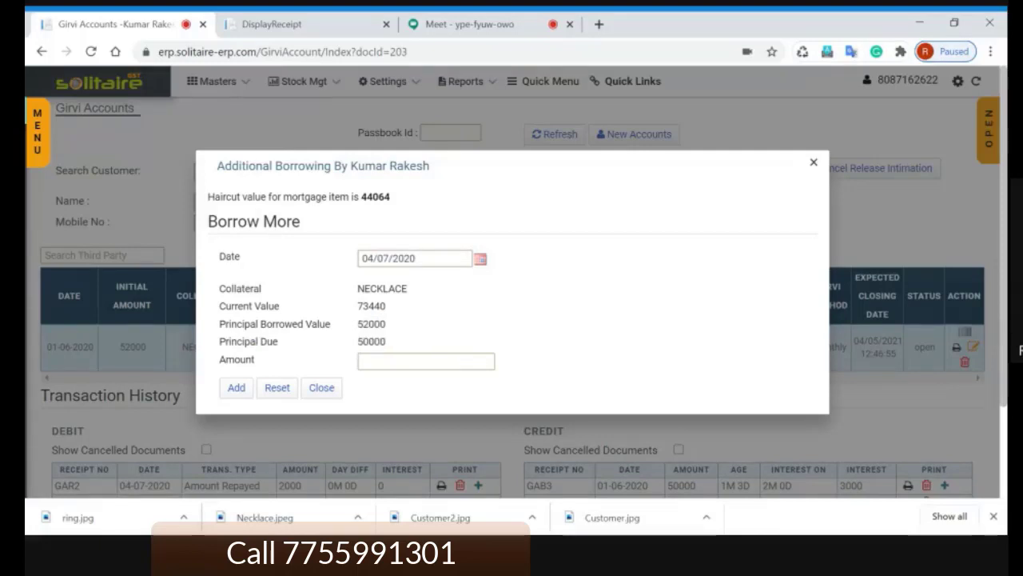
double_click(373, 341)
Step: Add a 1000 additional borrowing, accepting the haircut warning
click(408, 362)
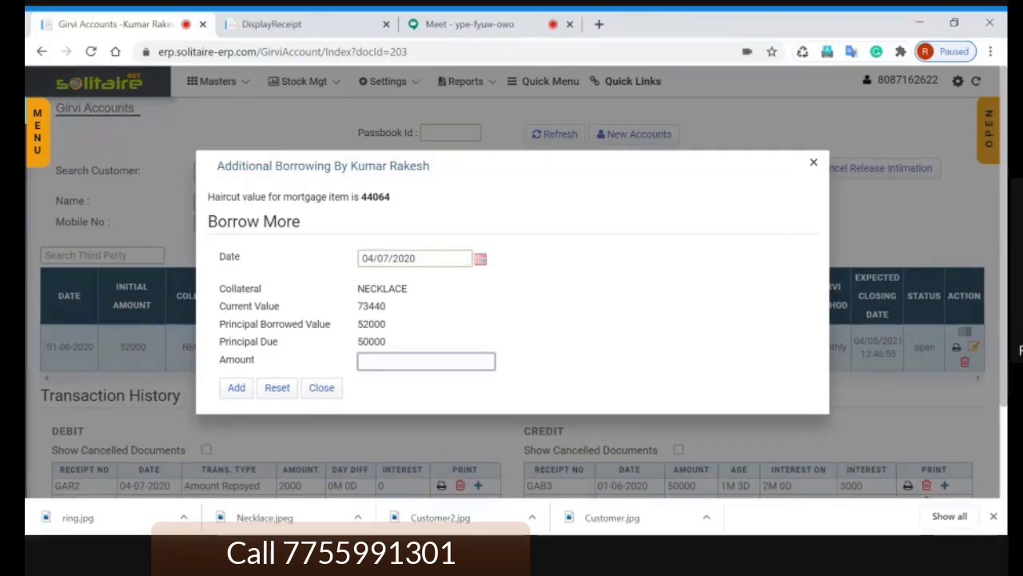
text(1000)
click(238, 387)
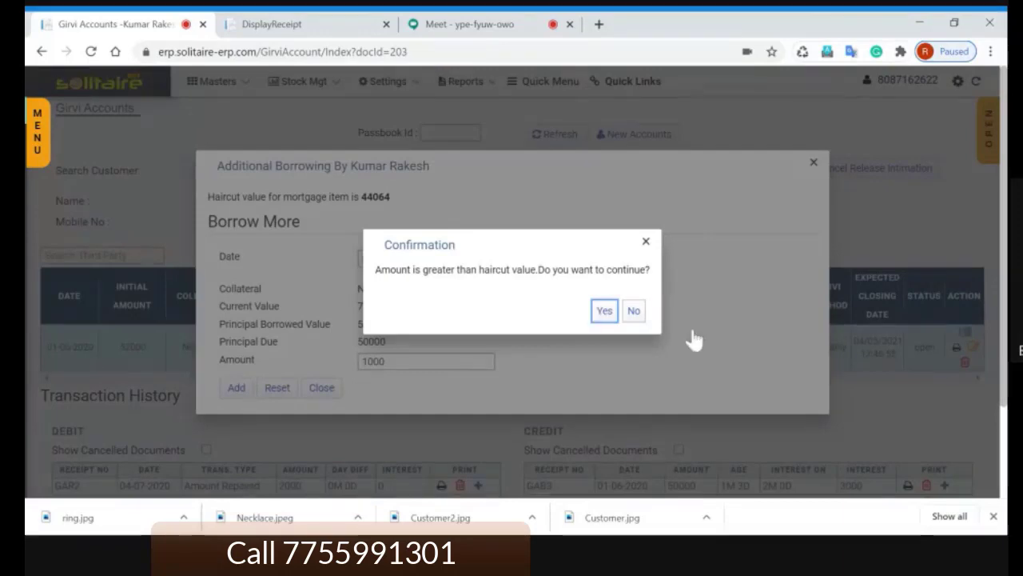
scroll(714, 335, down, 2)
key(Return)
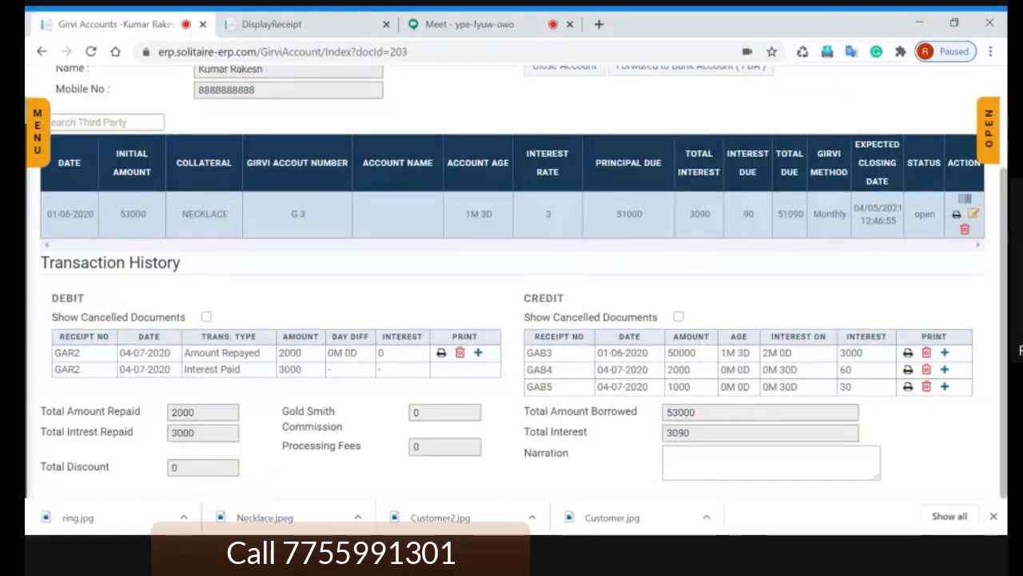
Step: Check the credit entries: GAB3 50000, GAB4 2000 and the new GAB5 1000
double_click(679, 386)
click(712, 397)
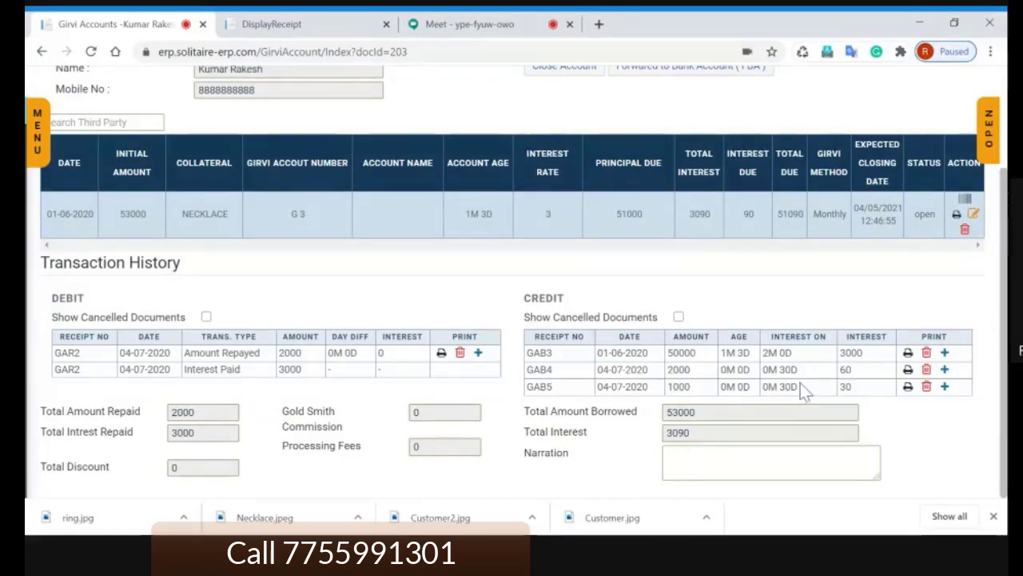
scroll(691, 369, up, 1)
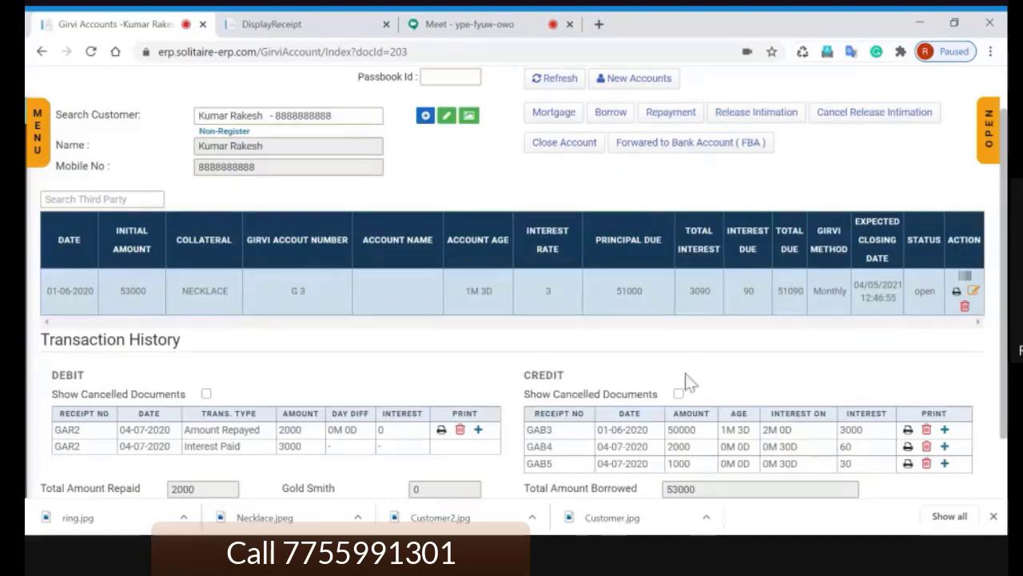
scroll(685, 384, down, 1)
double_click(681, 353)
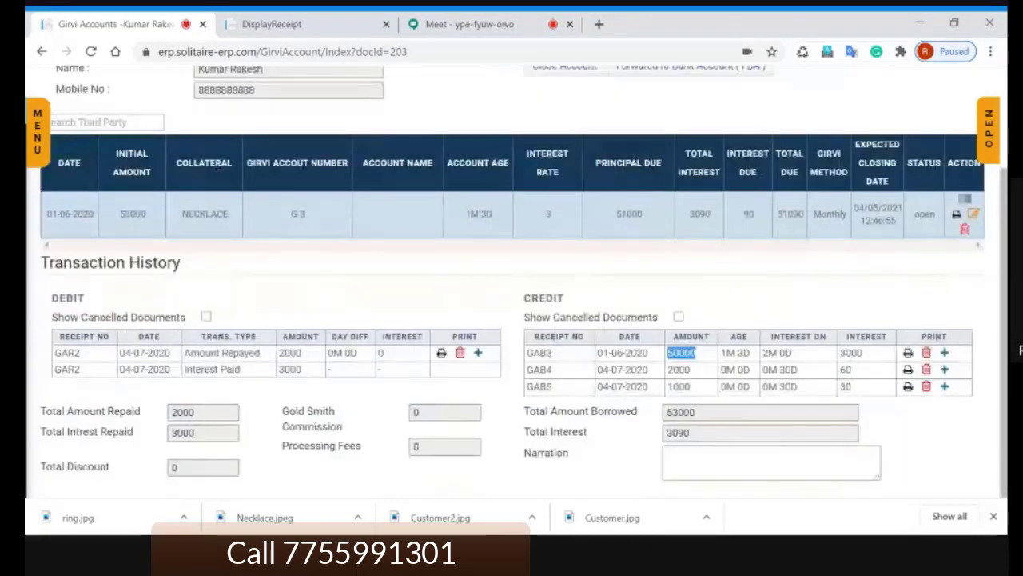
double_click(679, 369)
double_click(678, 386)
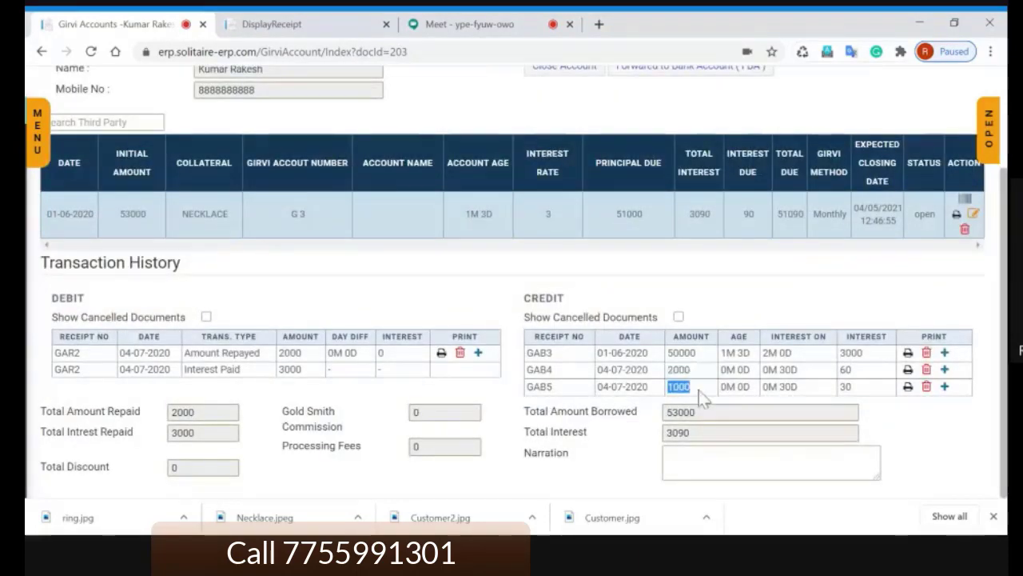
click(699, 392)
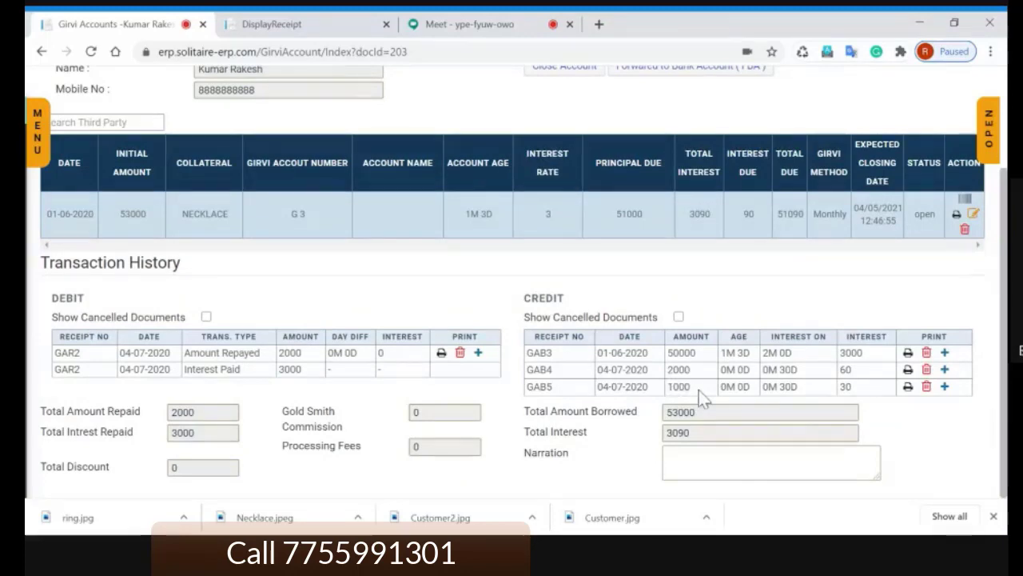
Step: Check the 3000 interest paid amount in the debit entries
scroll(699, 391, up, 2)
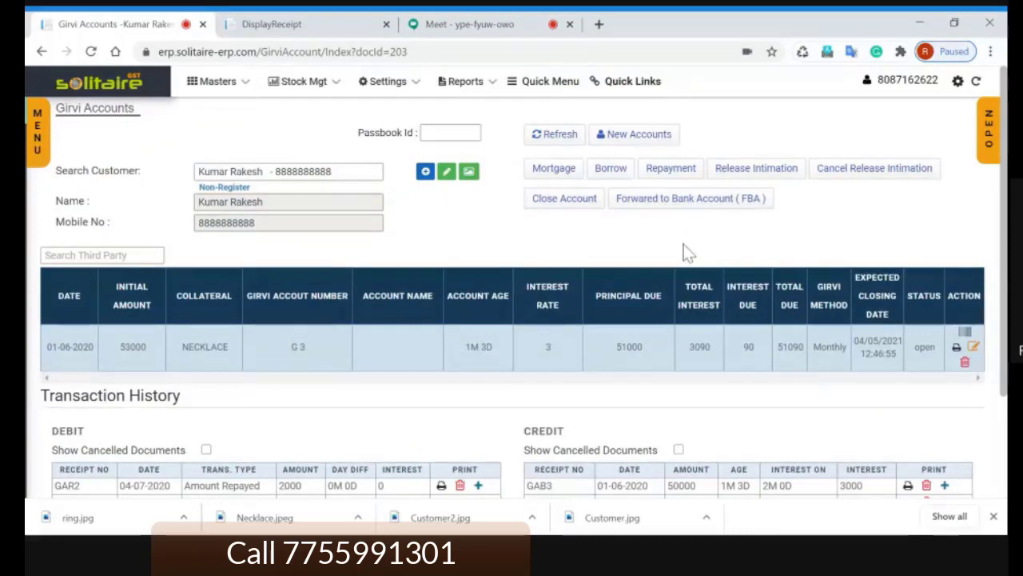
scroll(684, 252, down, 1)
scroll(684, 252, up, 1)
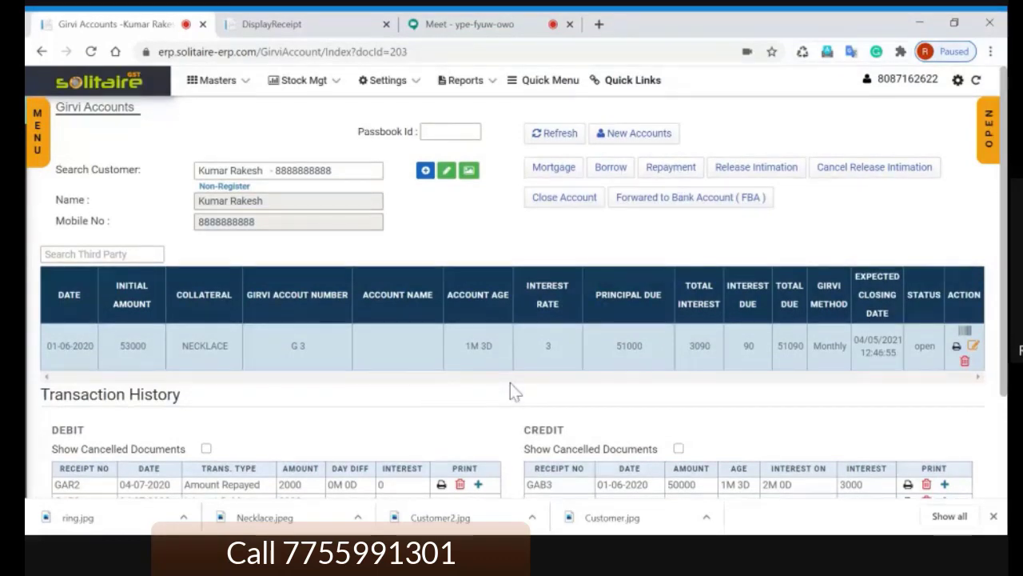
scroll(510, 382, down, 2)
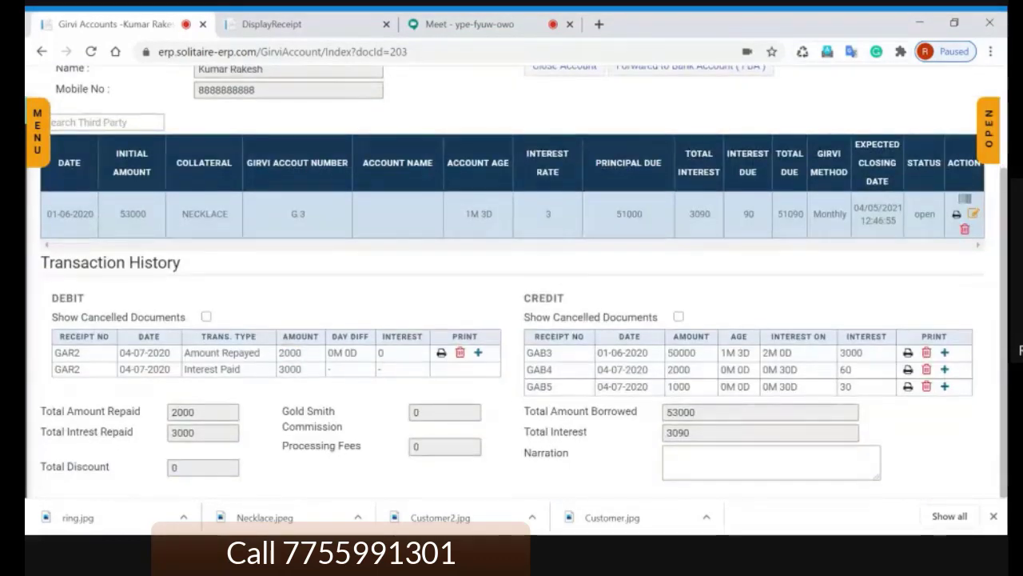
double_click(289, 369)
scroll(517, 349, up, 1)
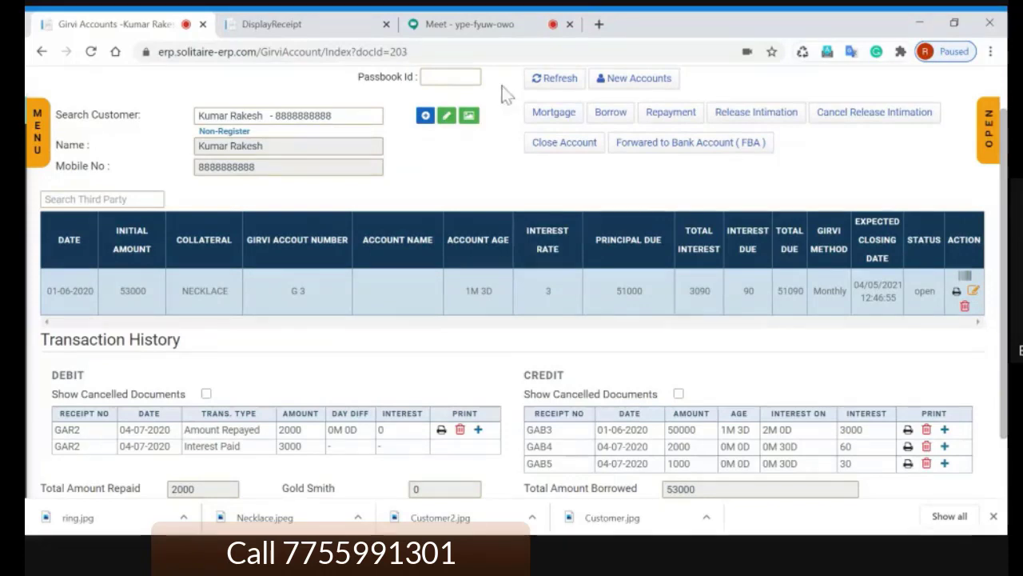
Step: Mute another participant for everyone in Google Meet, then return to Girvi Accounts
click(469, 24)
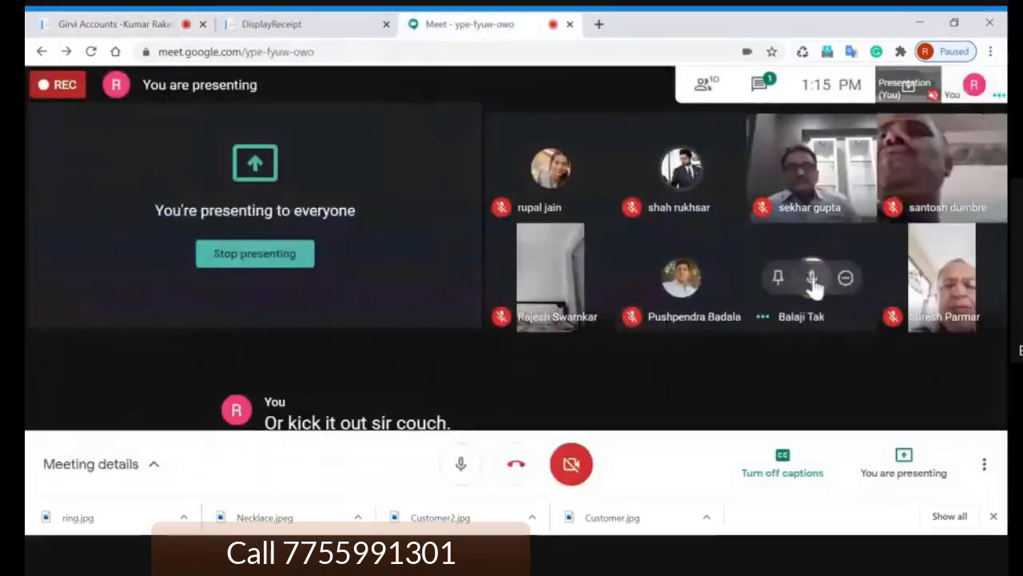
click(812, 276)
click(606, 309)
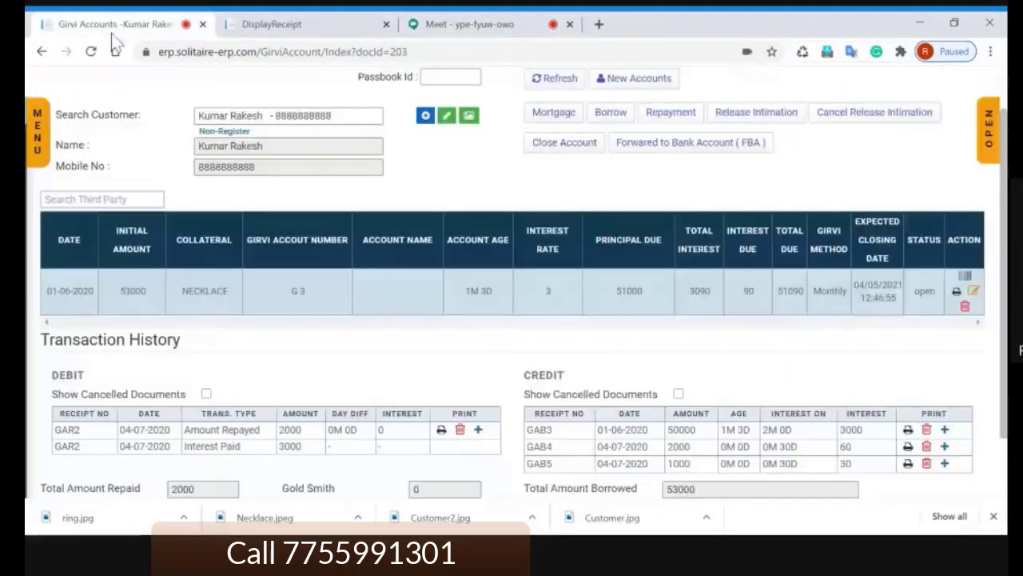
click(117, 25)
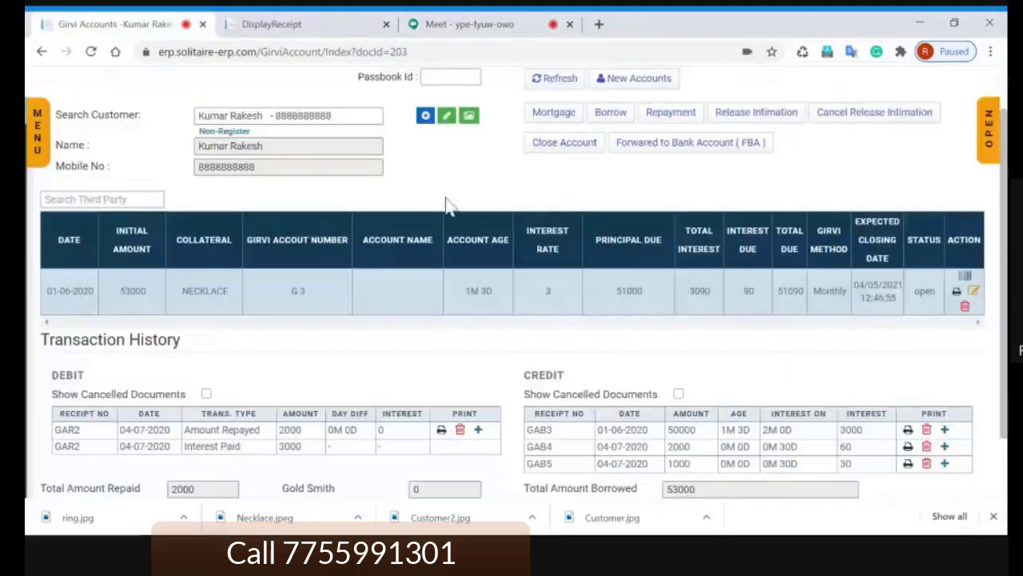
double_click(540, 200)
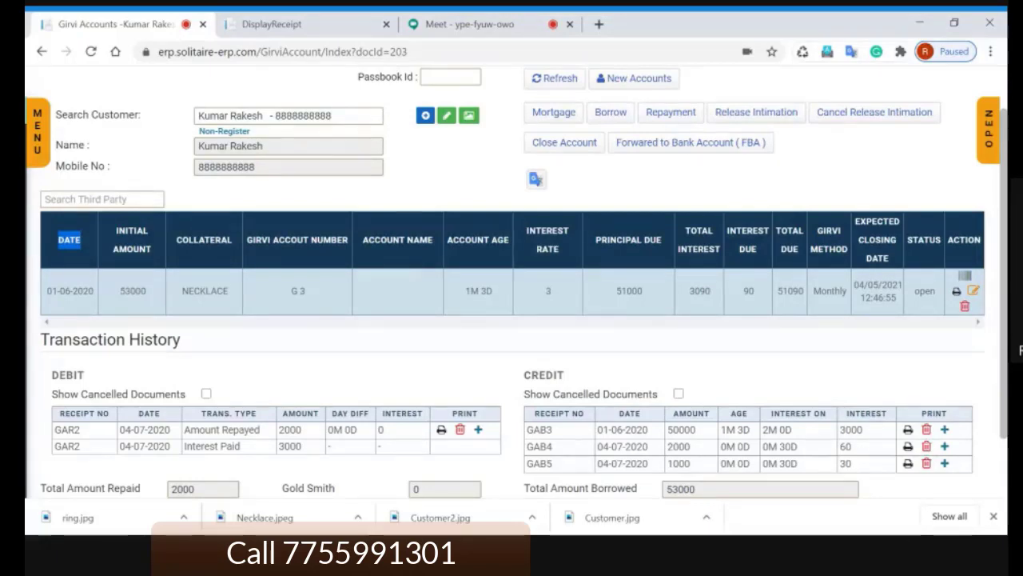
click(535, 192)
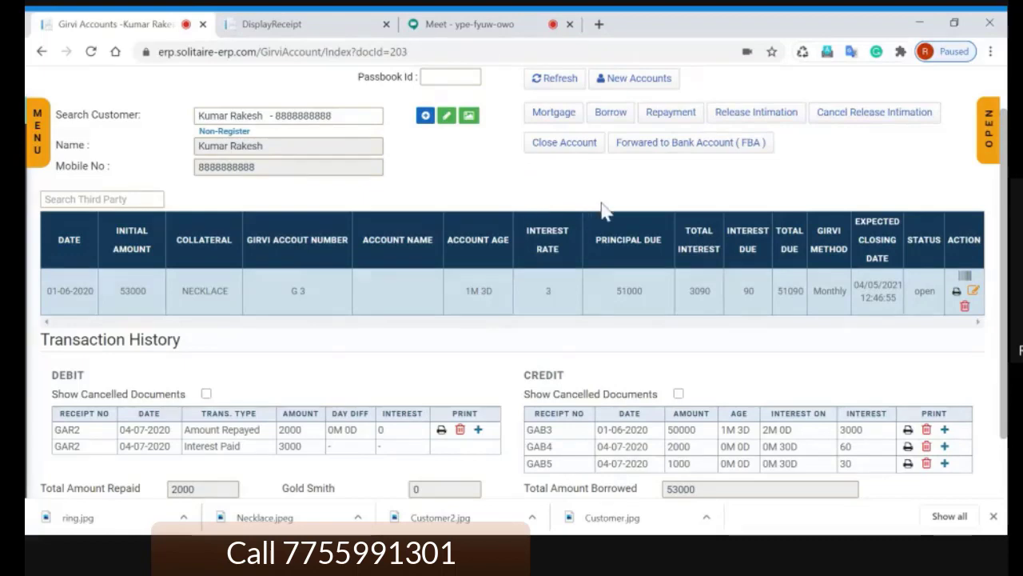
scroll(602, 201, up, 1)
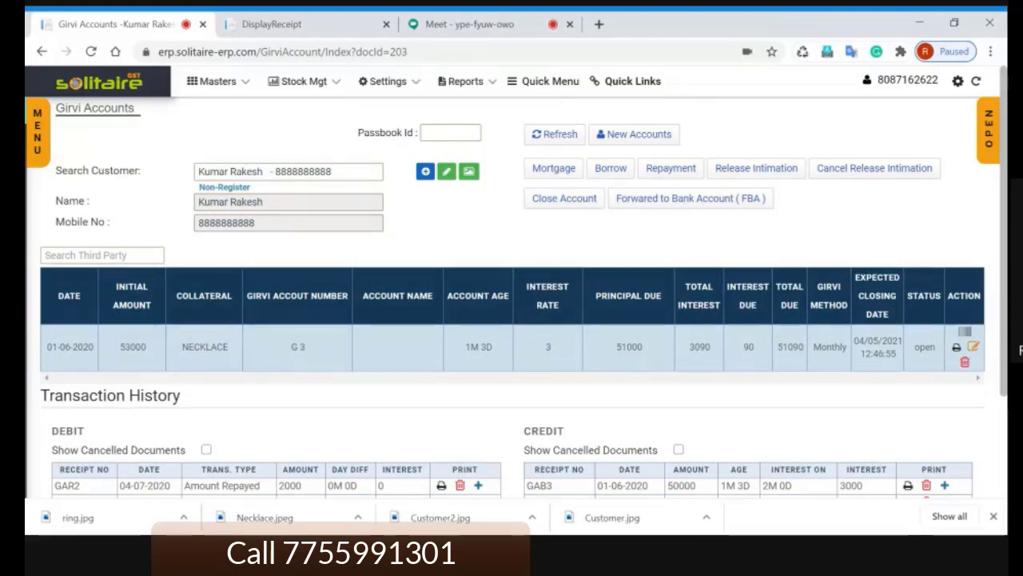
double_click(204, 347)
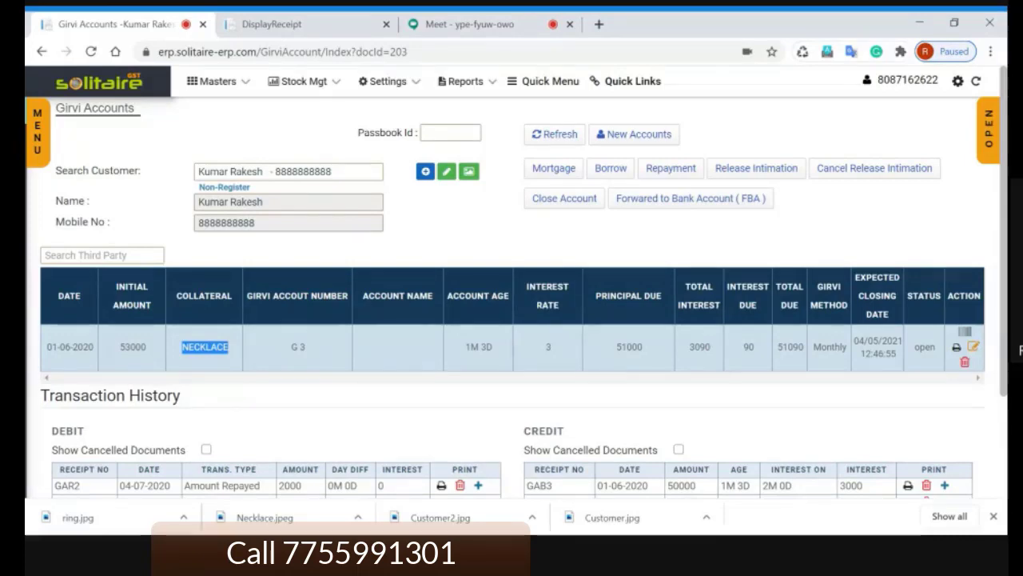
double_click(629, 347)
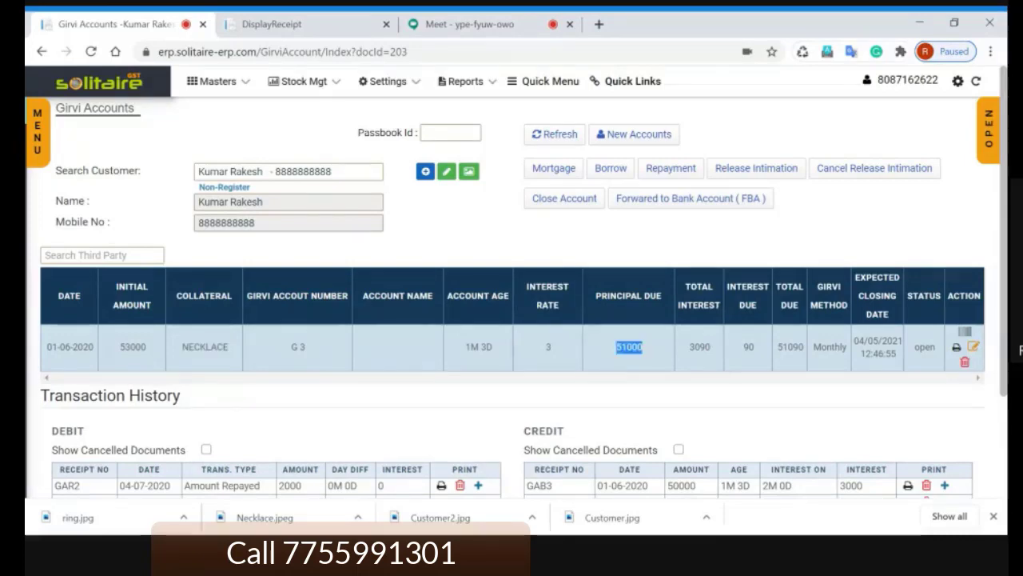
Step: Create a new girvi account dated 15/06/2020 with 2.5 interest calculated Daily
click(651, 141)
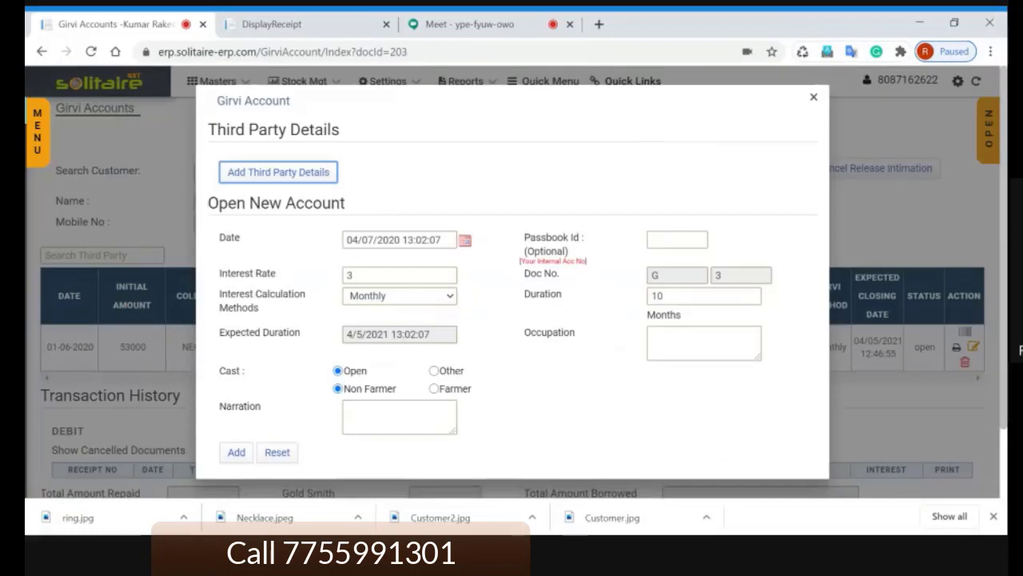
key(Tab)
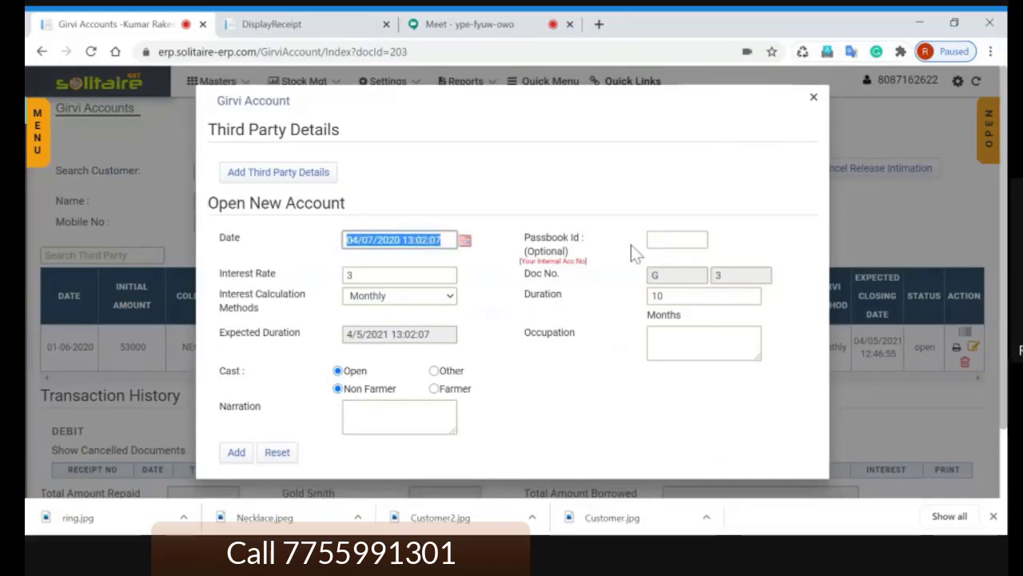
key(Tab)
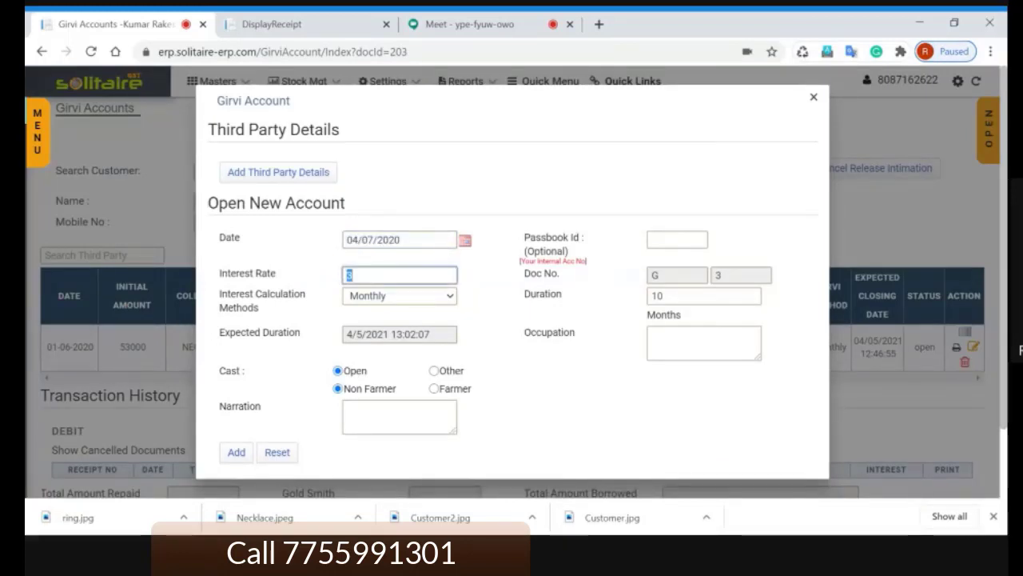
text(2.5)
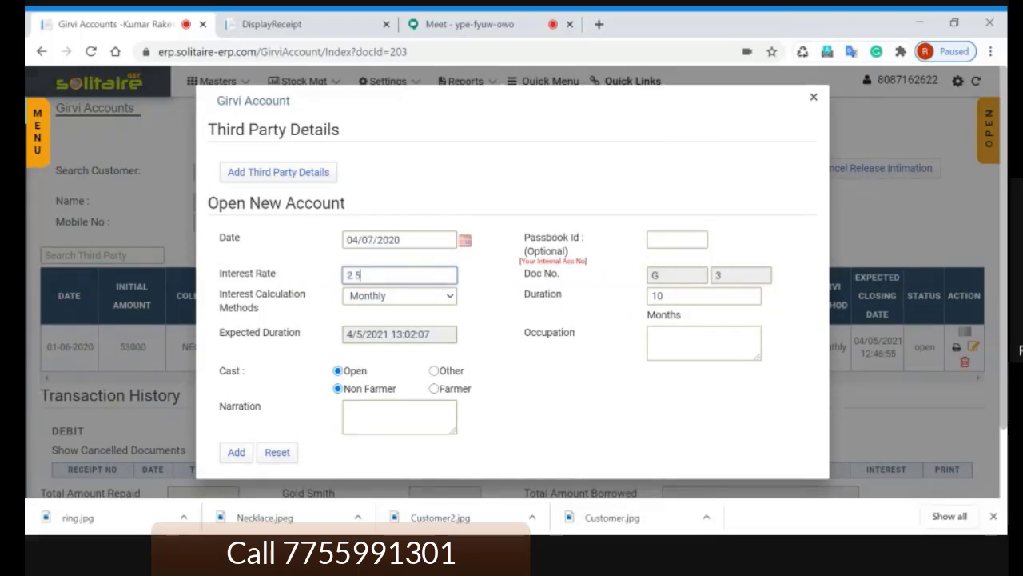
key(Tab)
key(Tab)
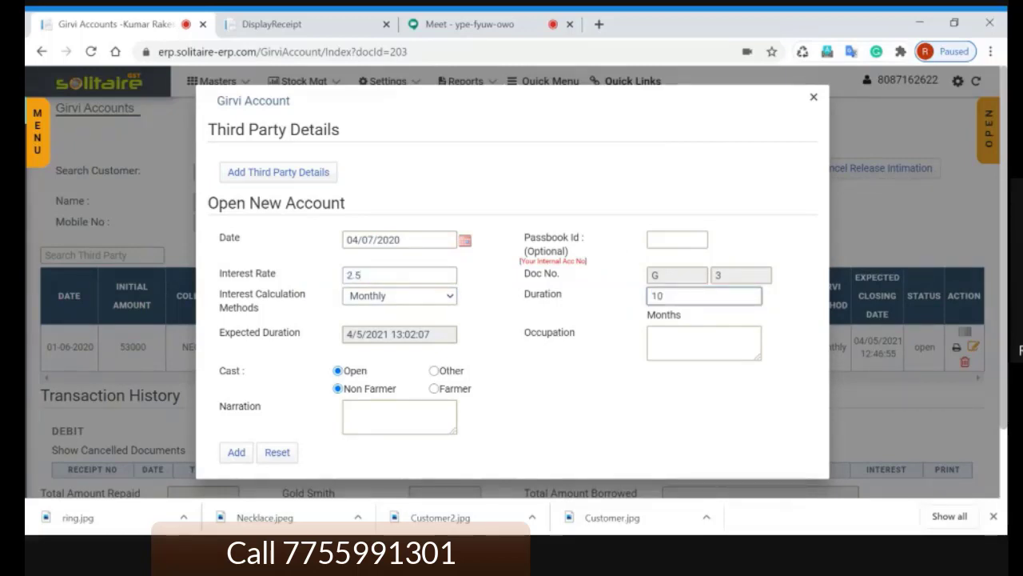
key(shift+Tab)
key(Down)
key(Down)
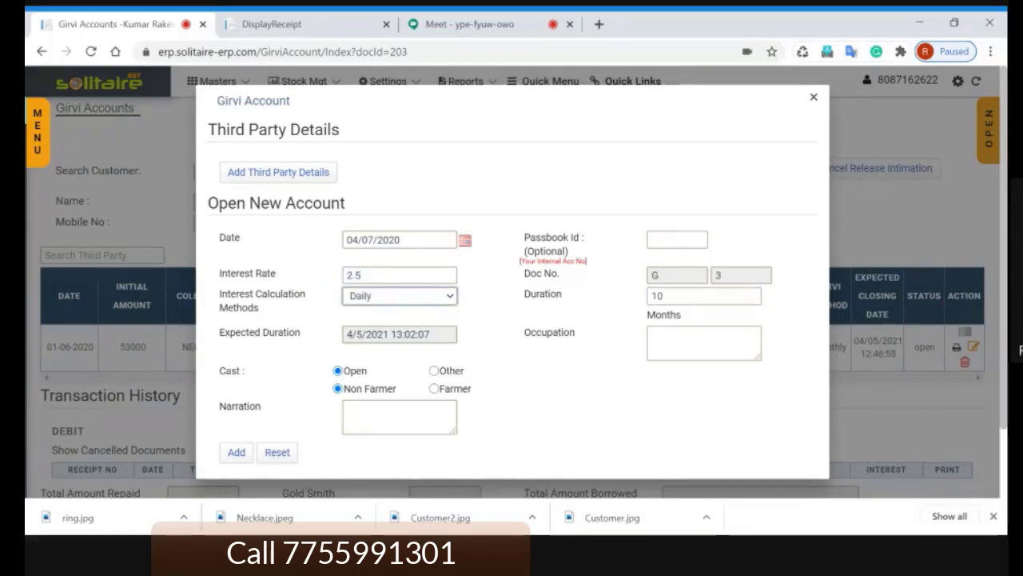
key(Tab)
key(Tab)
key(Tab)
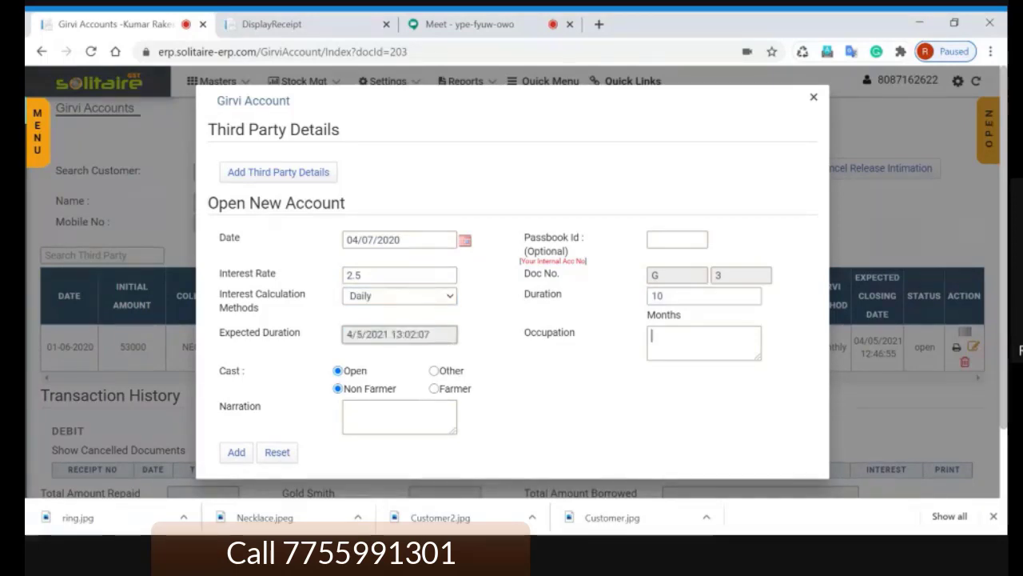
key(Tab)
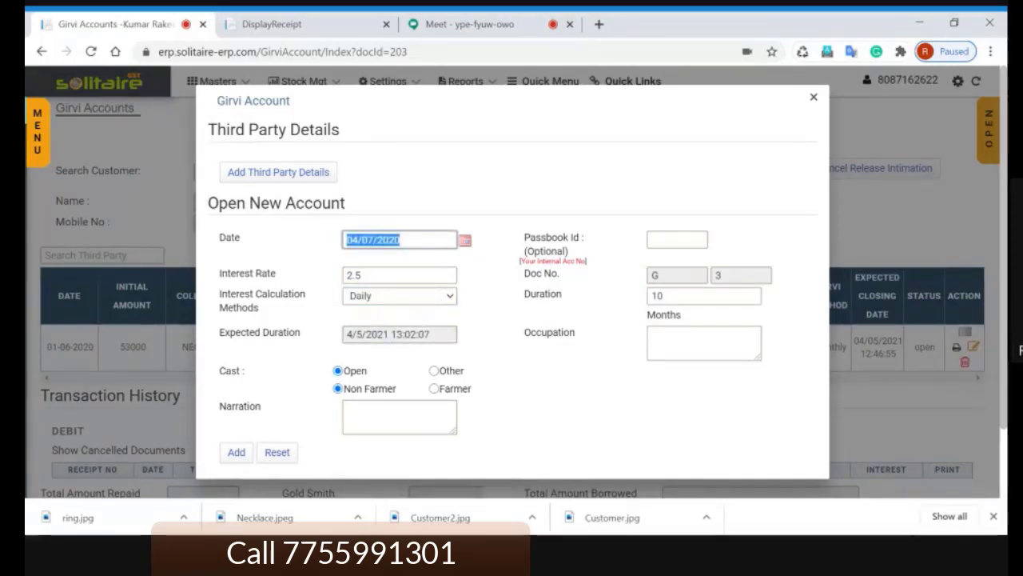
text(15.6)
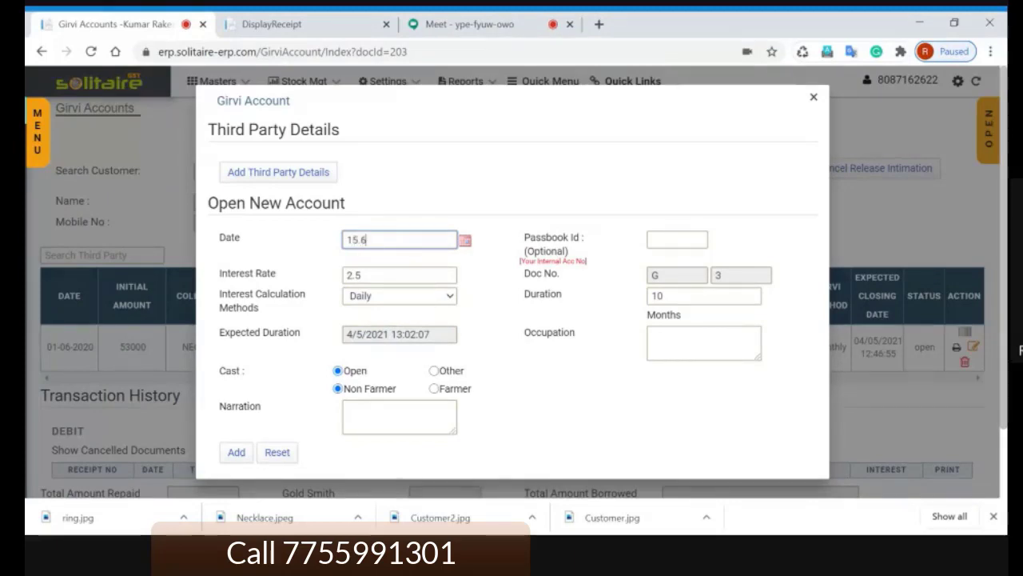
key(Tab)
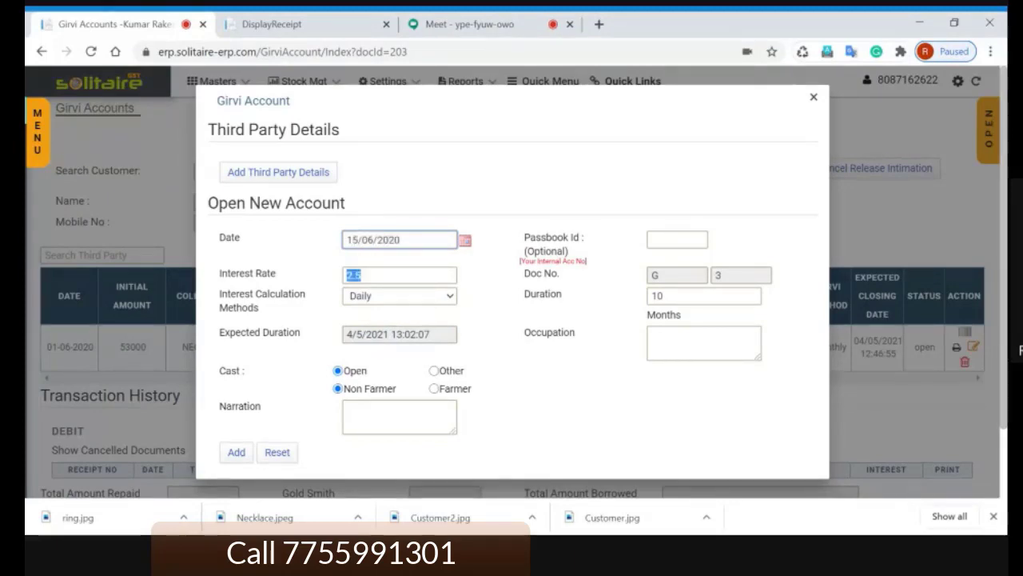
click(236, 456)
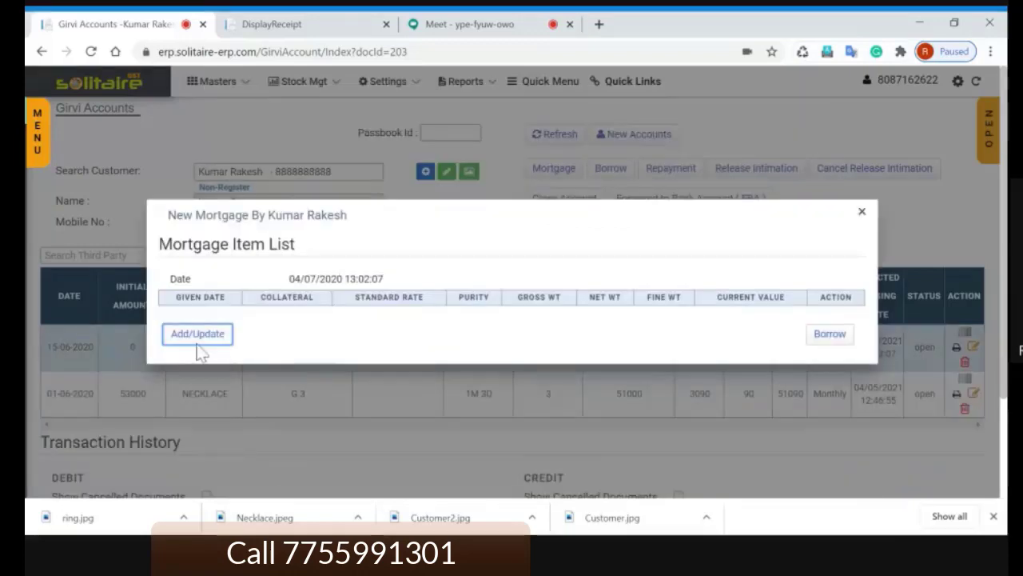
Step: Start a mortgage item dated 15/06/2020: item BALI, category BALI, purity 85
click(196, 334)
click(211, 337)
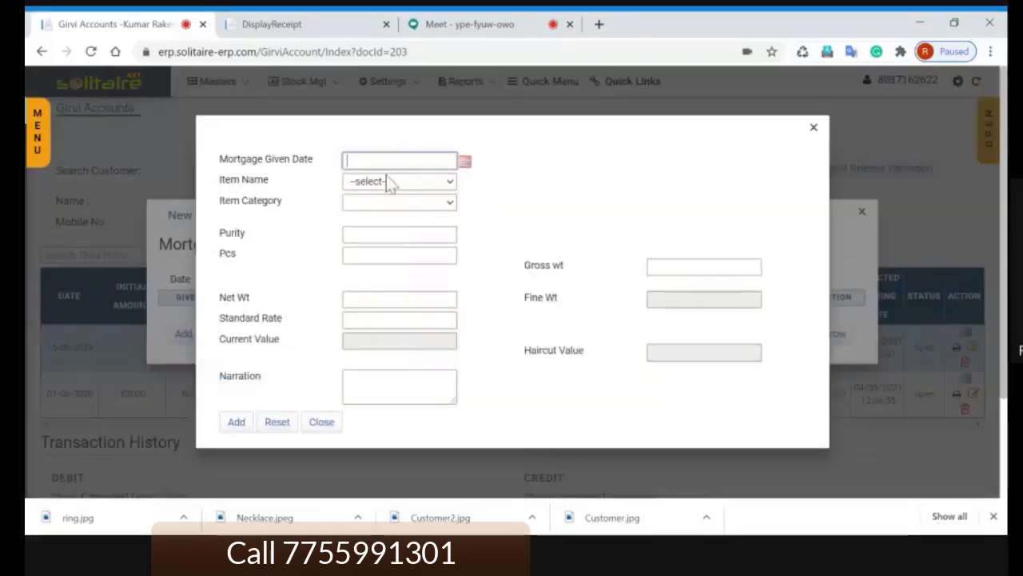
text(15/06/2020)
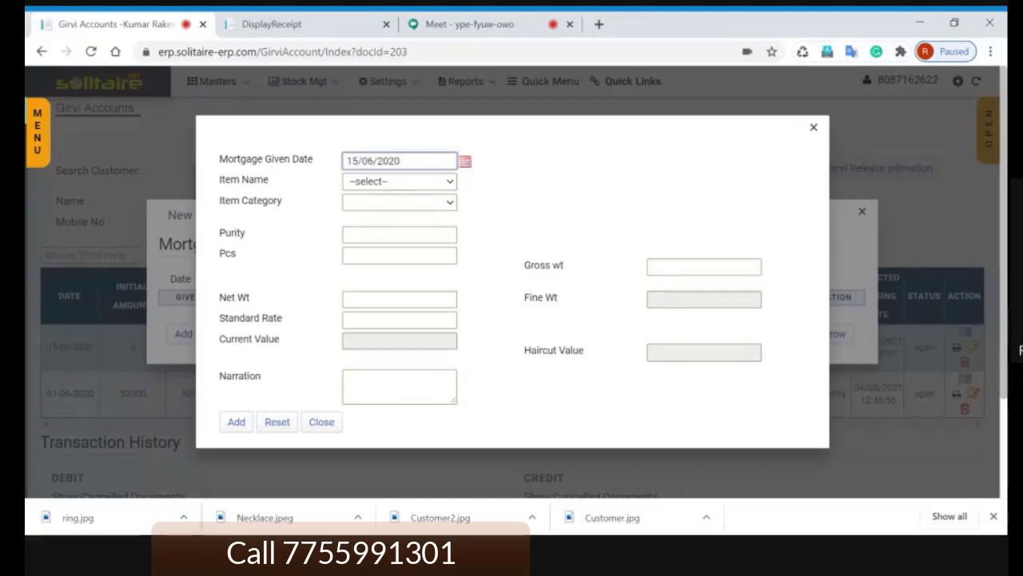
key(Tab)
text(b)
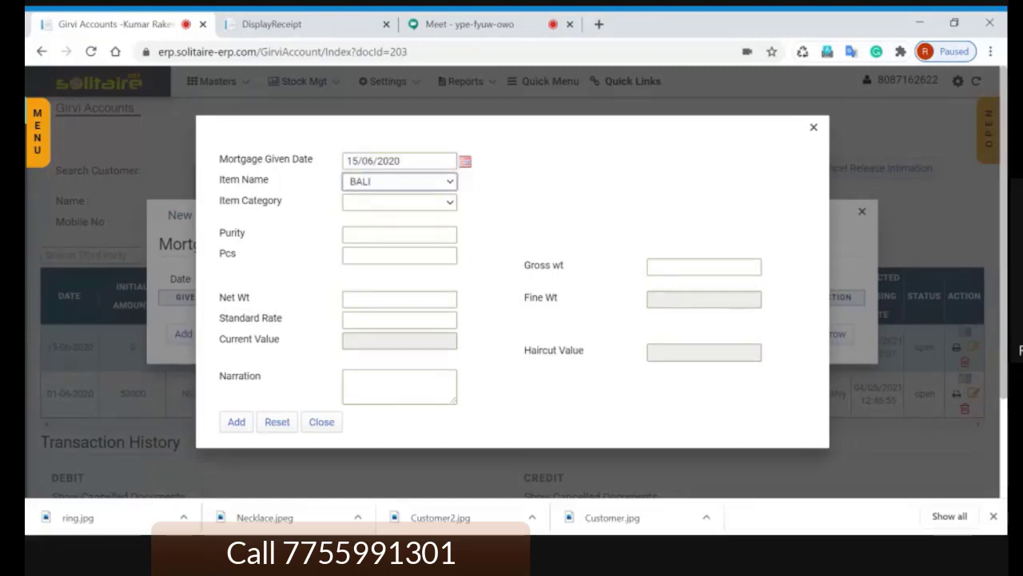
key(Tab)
text(b)
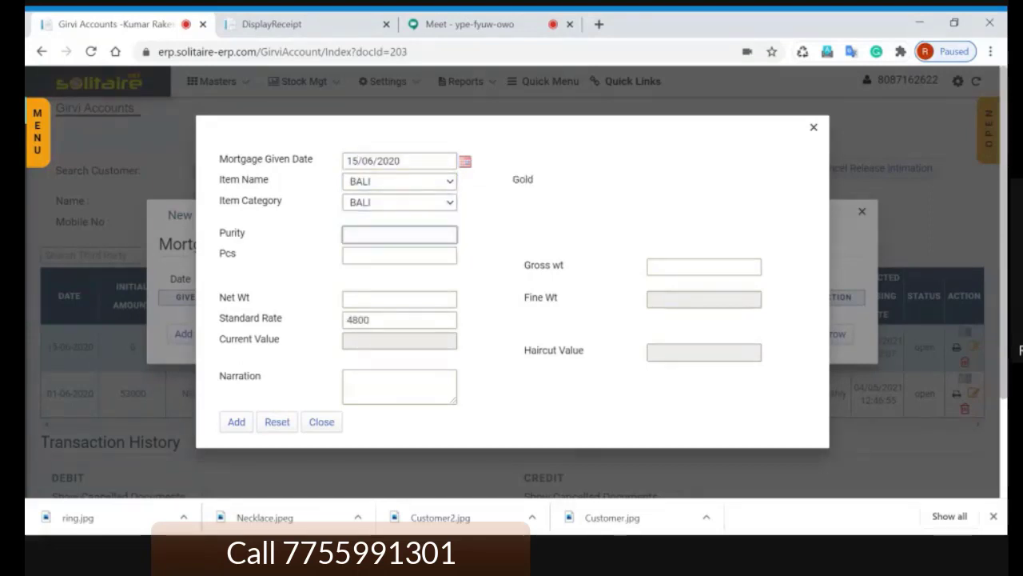
text(85)
key(Tab)
Step: Give the BALI item 1 piece and weight 5, add it, and begin borrowing against it
text(1)
key(Tab)
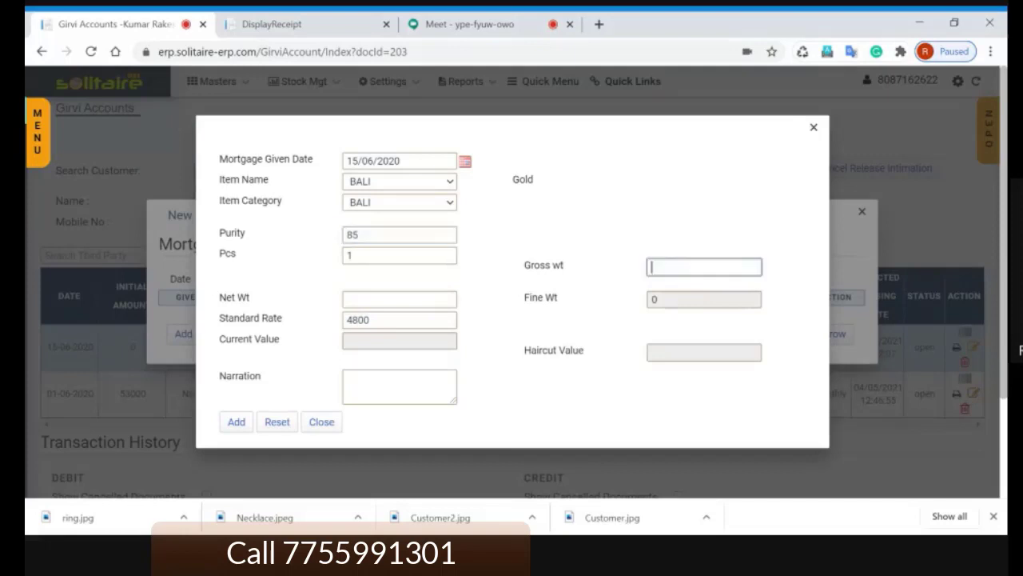
text(10)
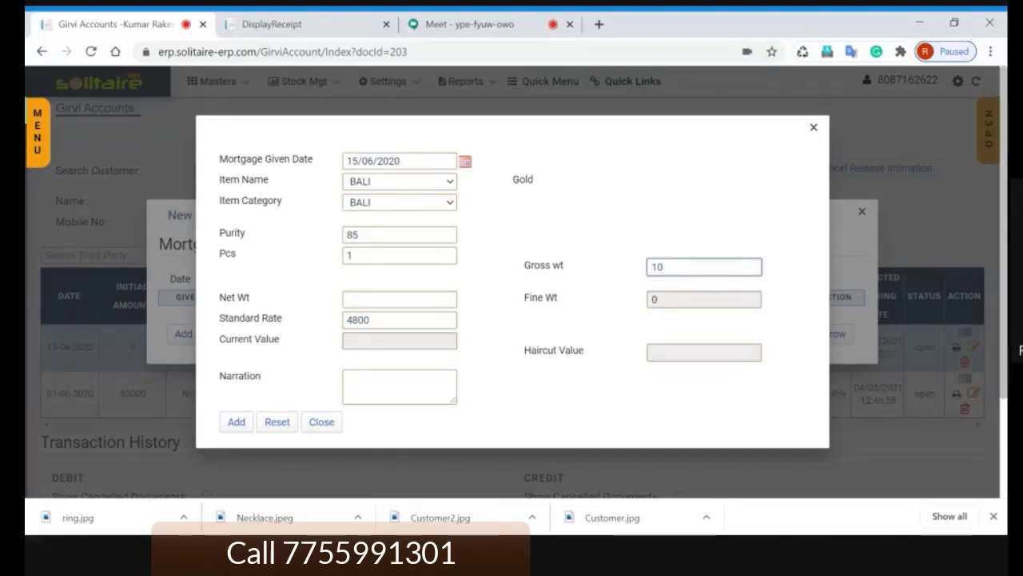
key(BackSpace)
key(BackSpace)
text(5)
key(Tab)
key(Tab)
key(Tab)
key(Tab)
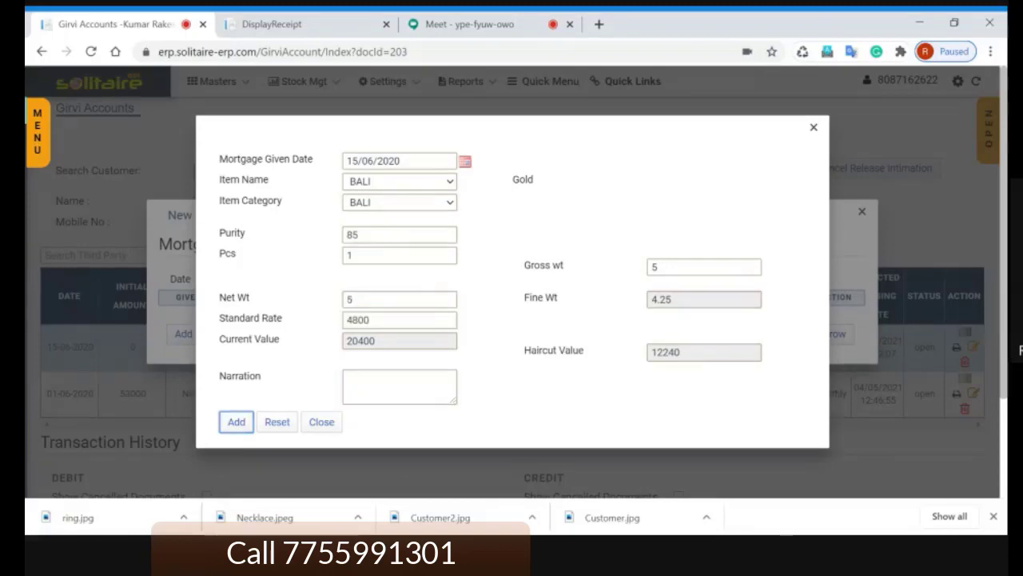
key(Return)
click(831, 349)
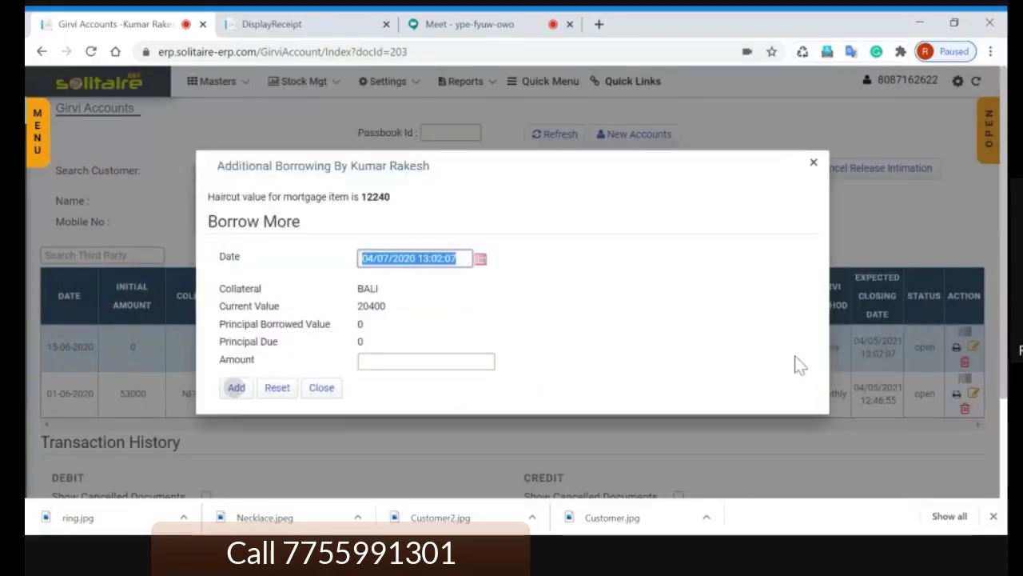
Step: Borrow 10000 against the BALI item with date 15/06/2020
text(15.6)
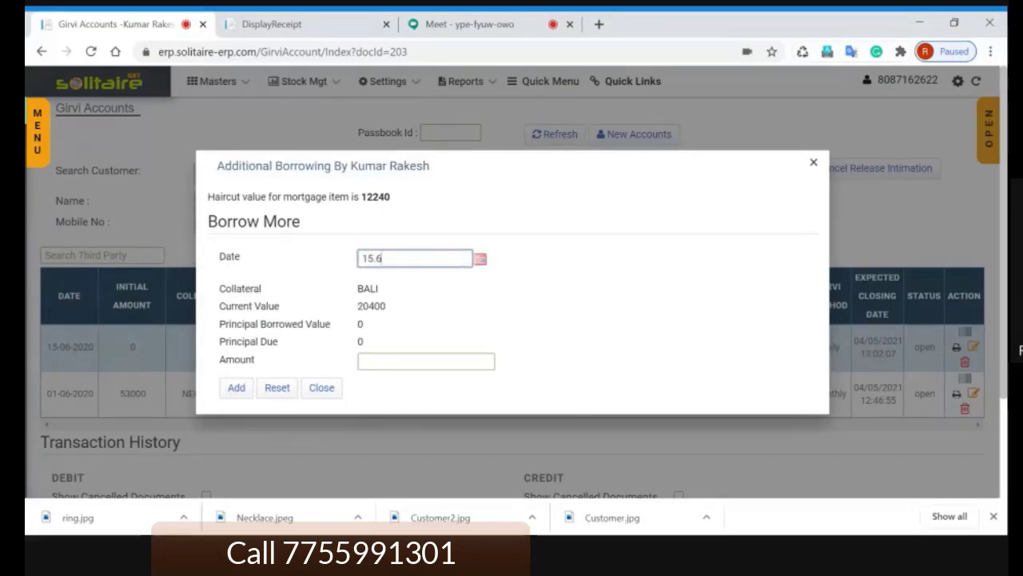
click(582, 300)
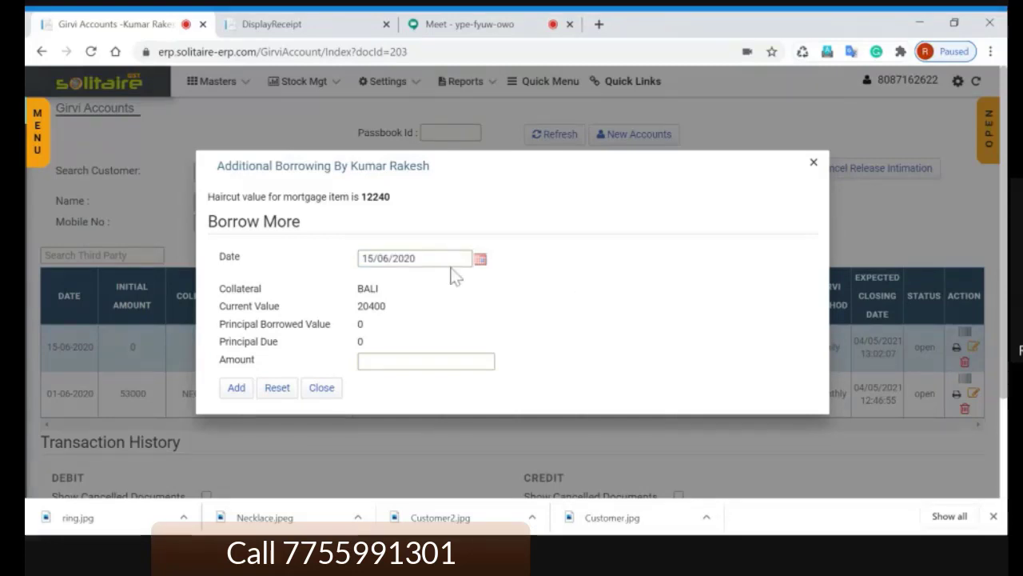
click(416, 258)
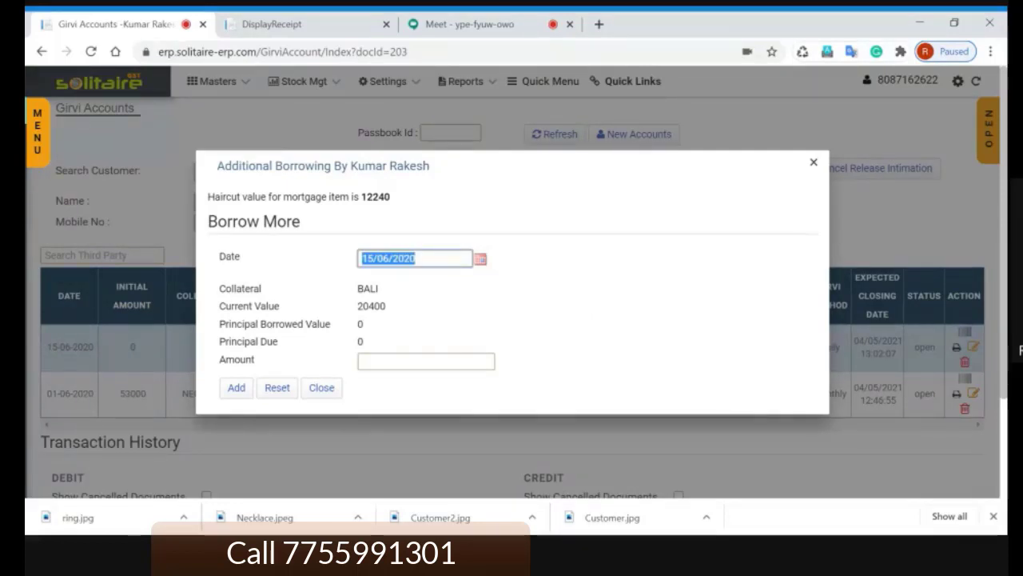
click(426, 361)
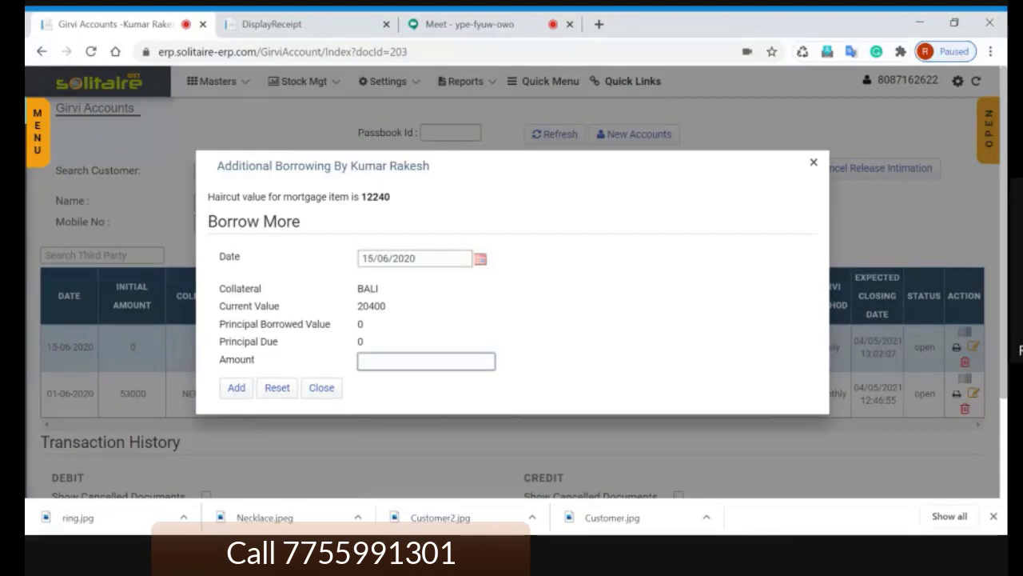
text(10000)
click(238, 390)
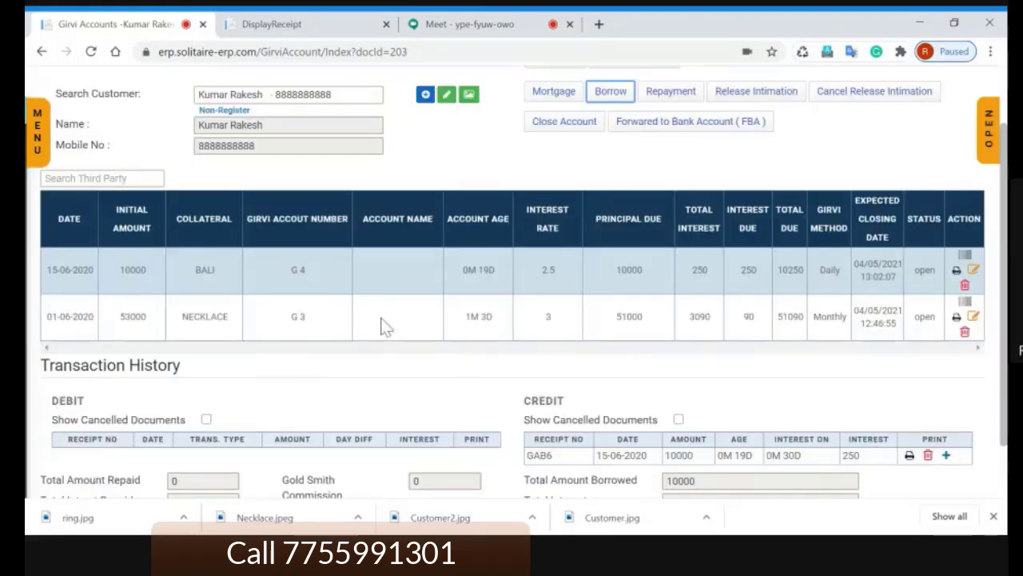
click(390, 327)
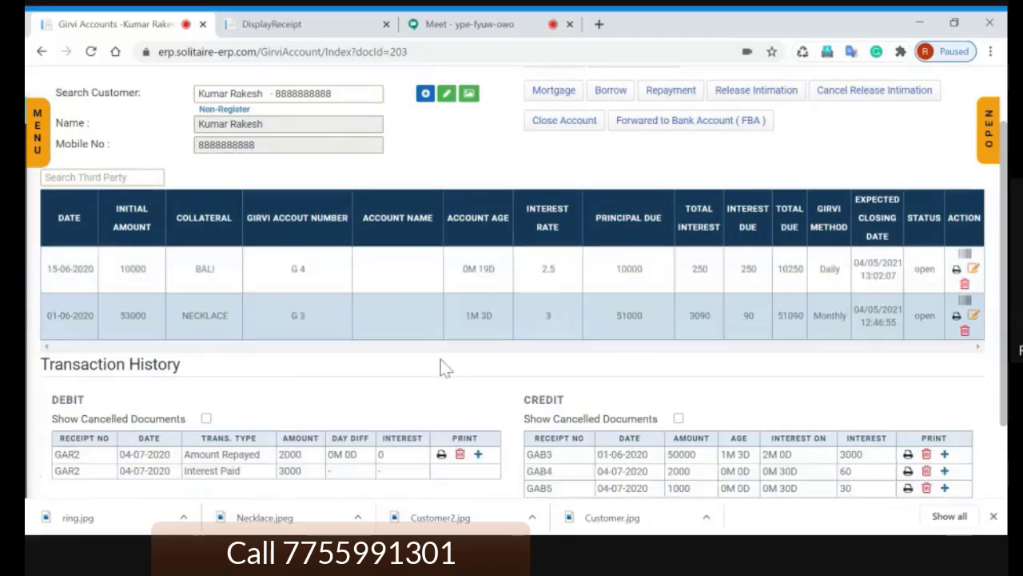
scroll(440, 366, down, 1)
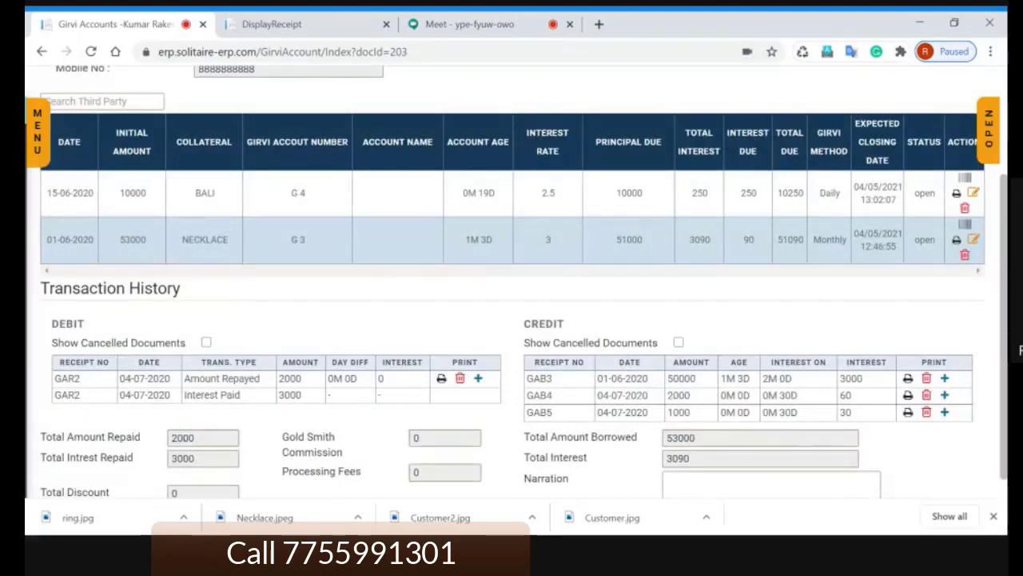
scroll(651, 397, up, 2)
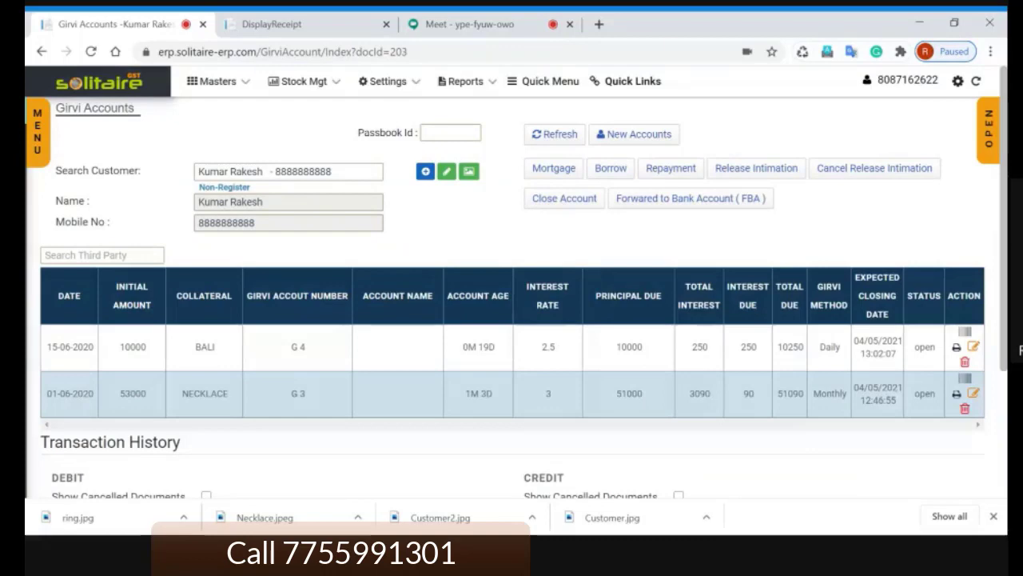
double_click(630, 393)
click(630, 393)
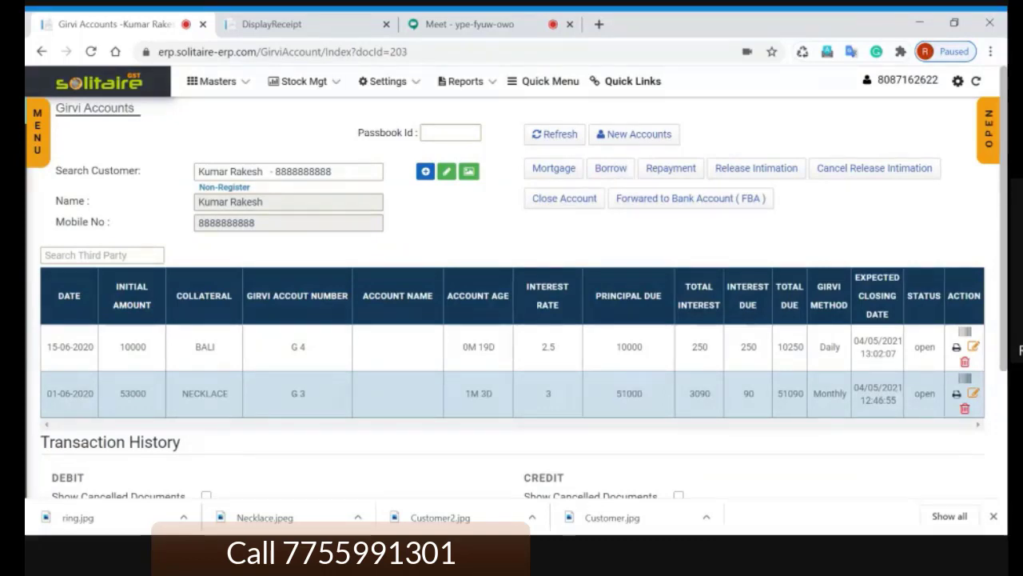
double_click(790, 393)
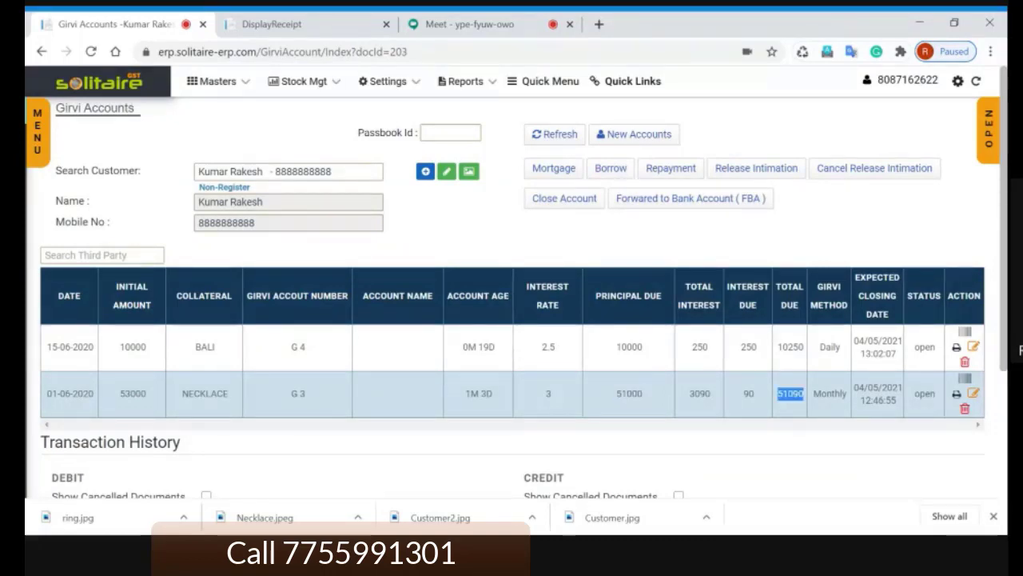
click(219, 351)
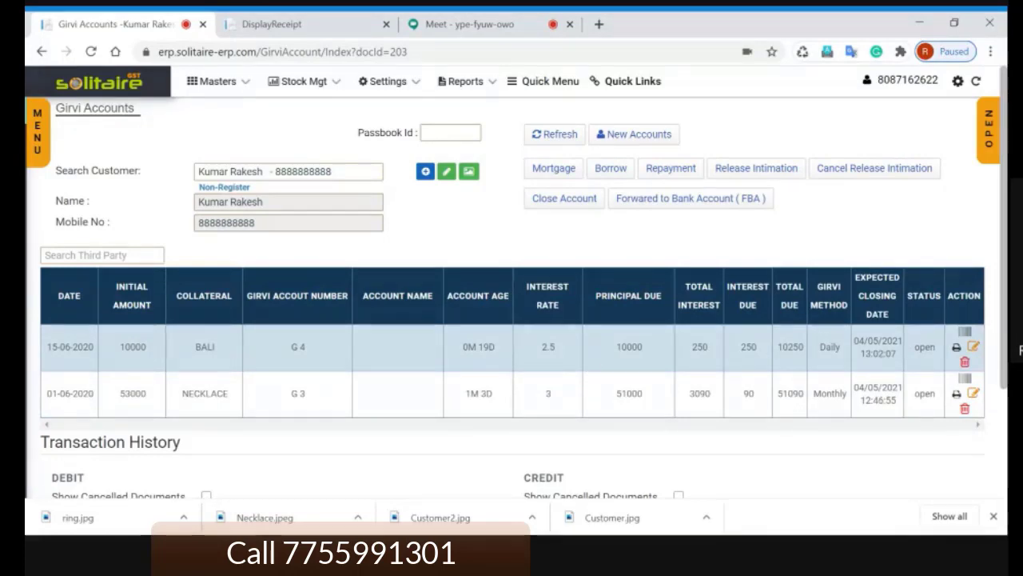
double_click(696, 349)
scroll(693, 356, down, 2)
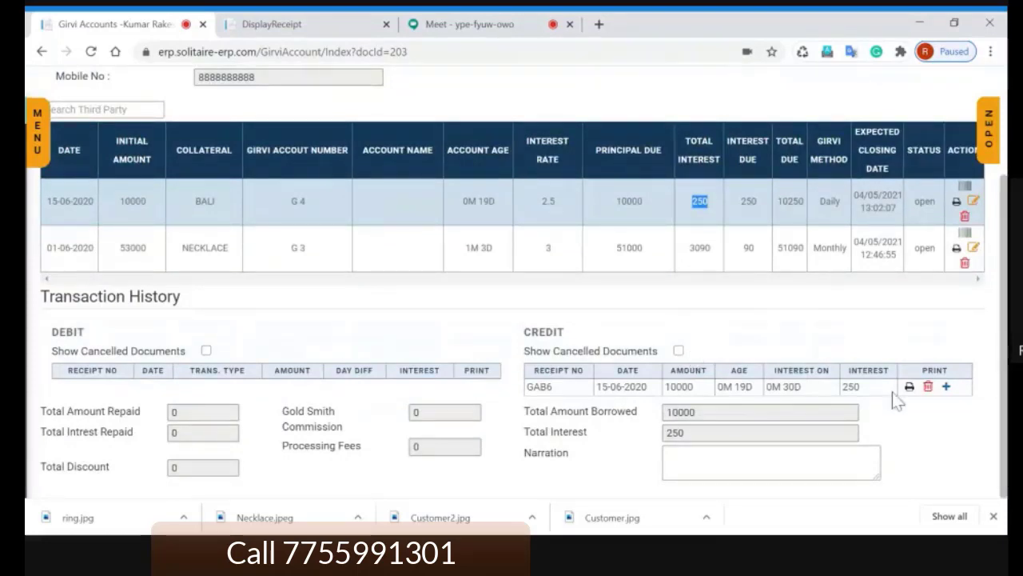
double_click(851, 386)
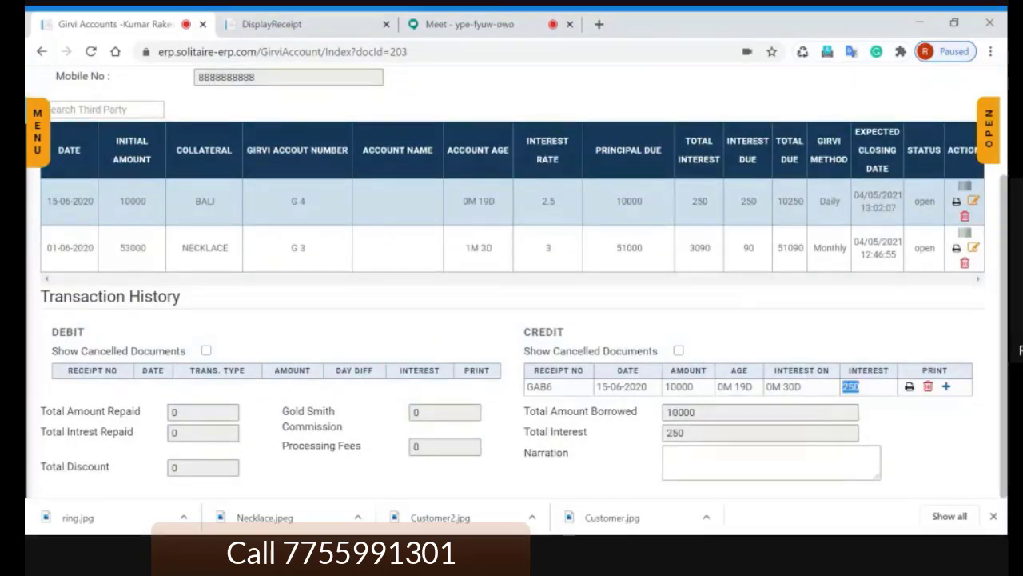
click(887, 414)
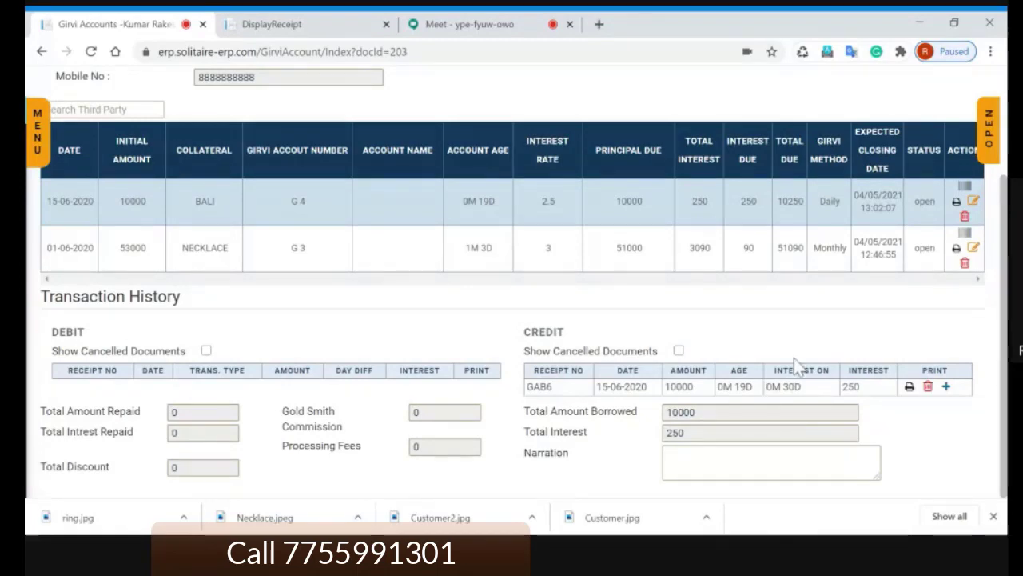
double_click(790, 387)
double_click(851, 387)
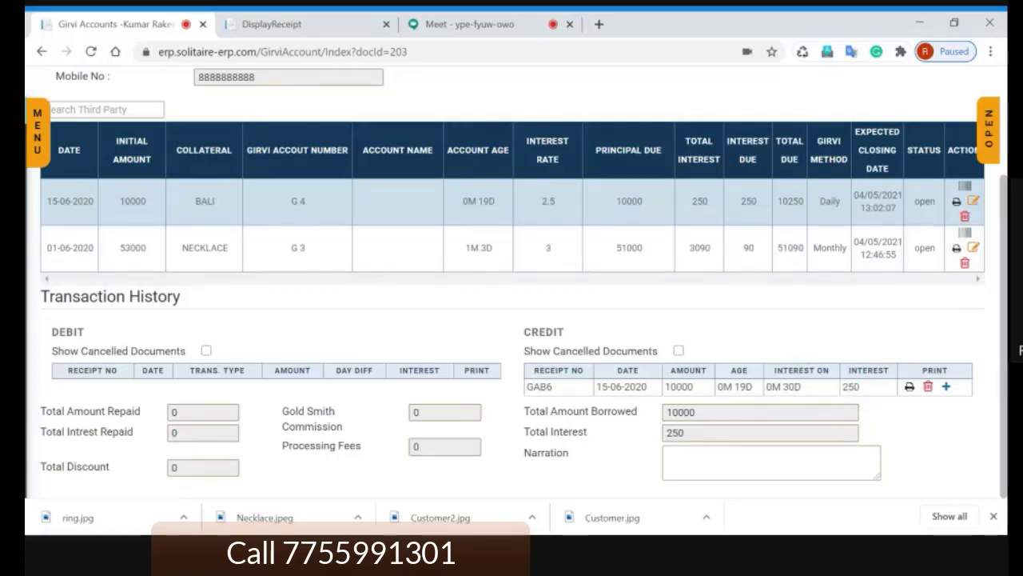
double_click(852, 387)
click(793, 386)
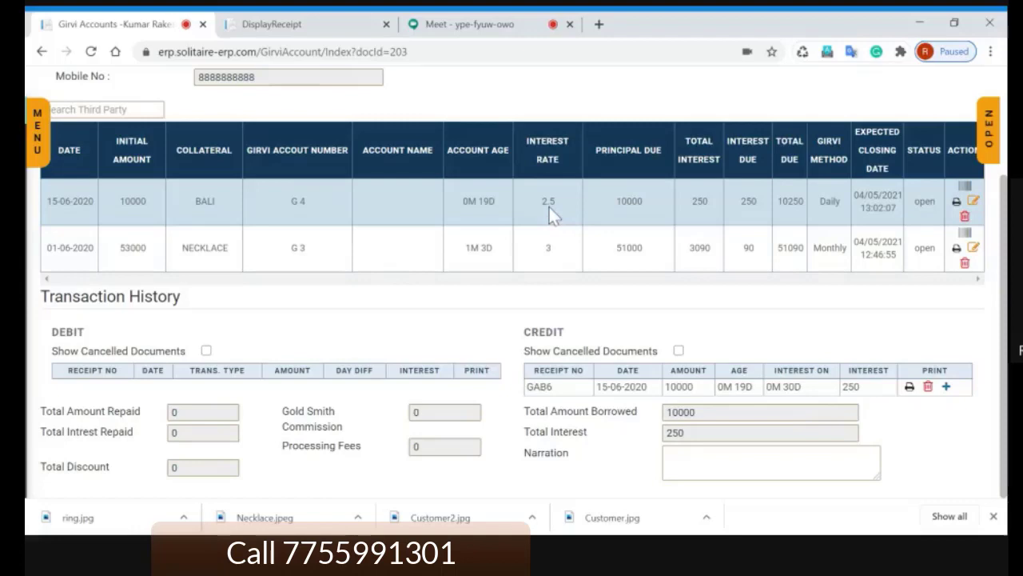
click(558, 254)
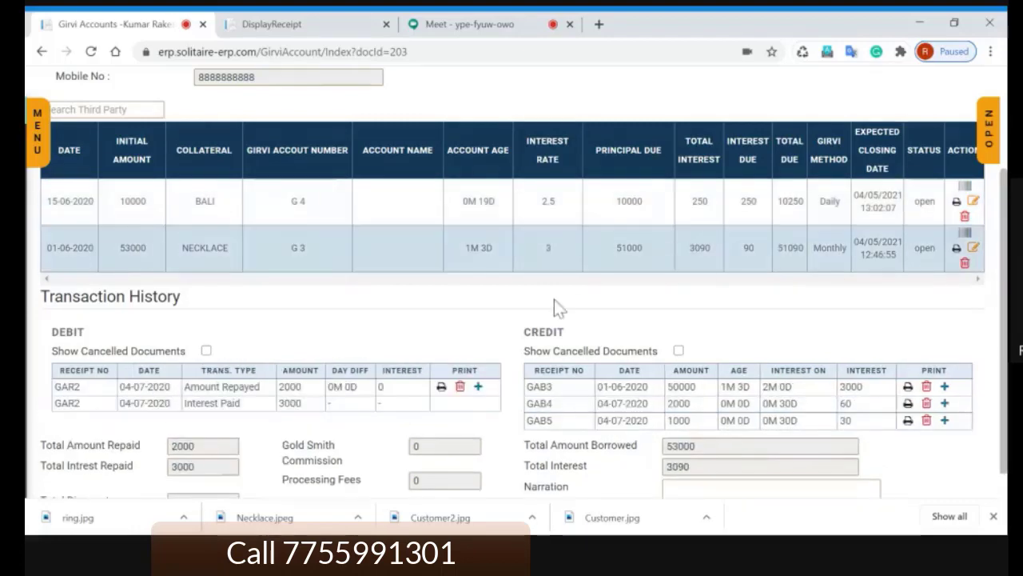
scroll(554, 298, up, 2)
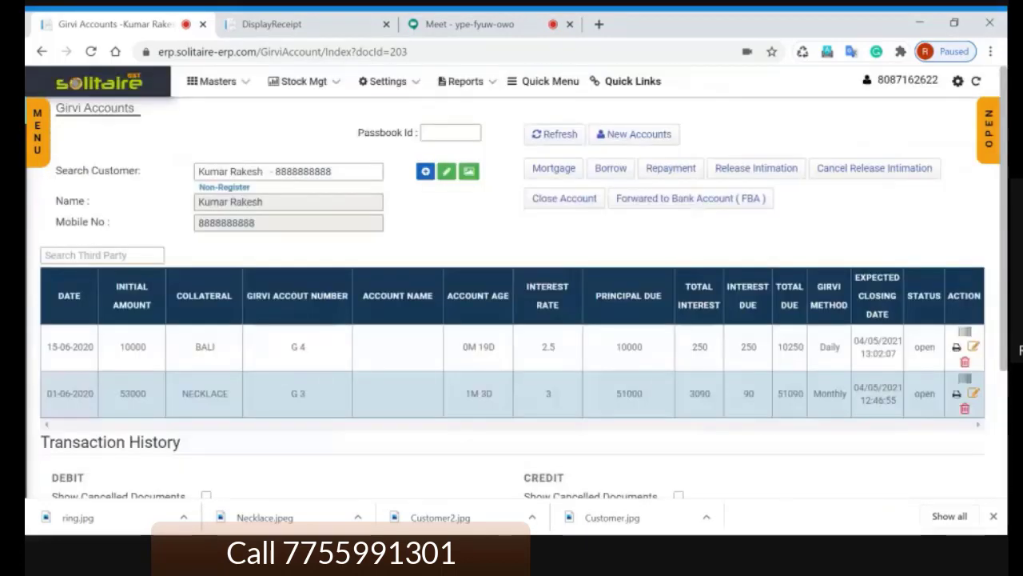
click(552, 348)
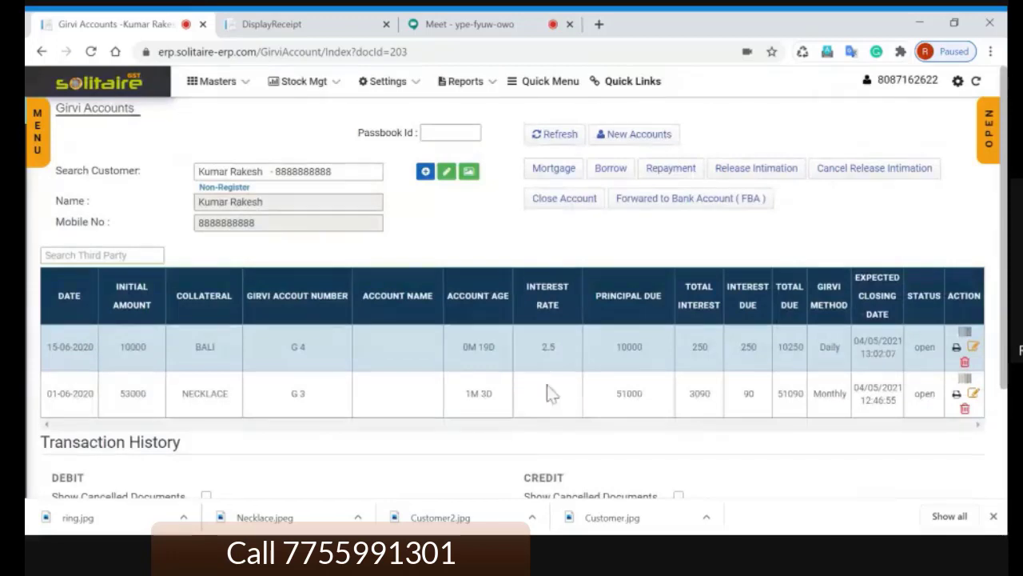
click(552, 393)
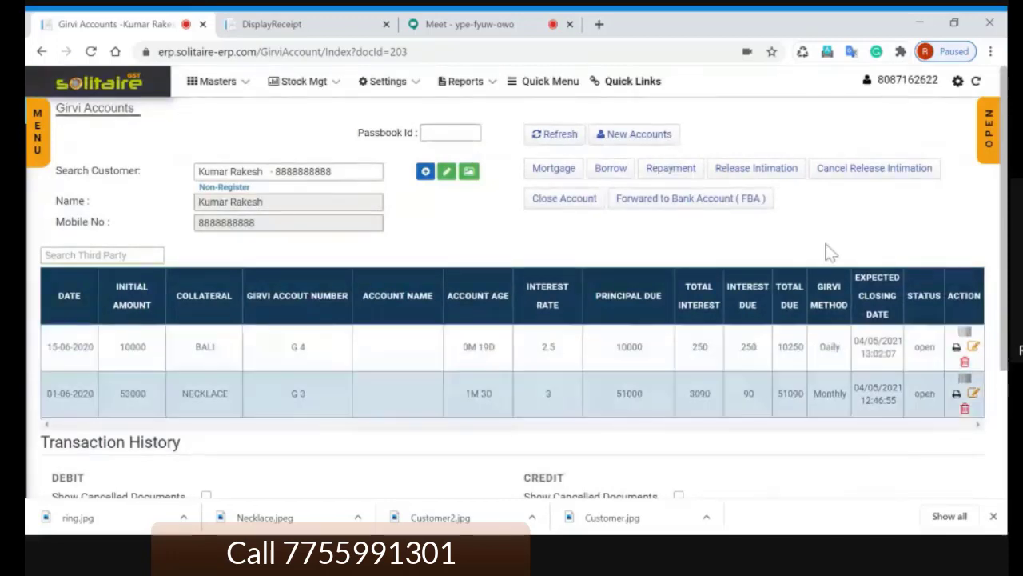
click(544, 356)
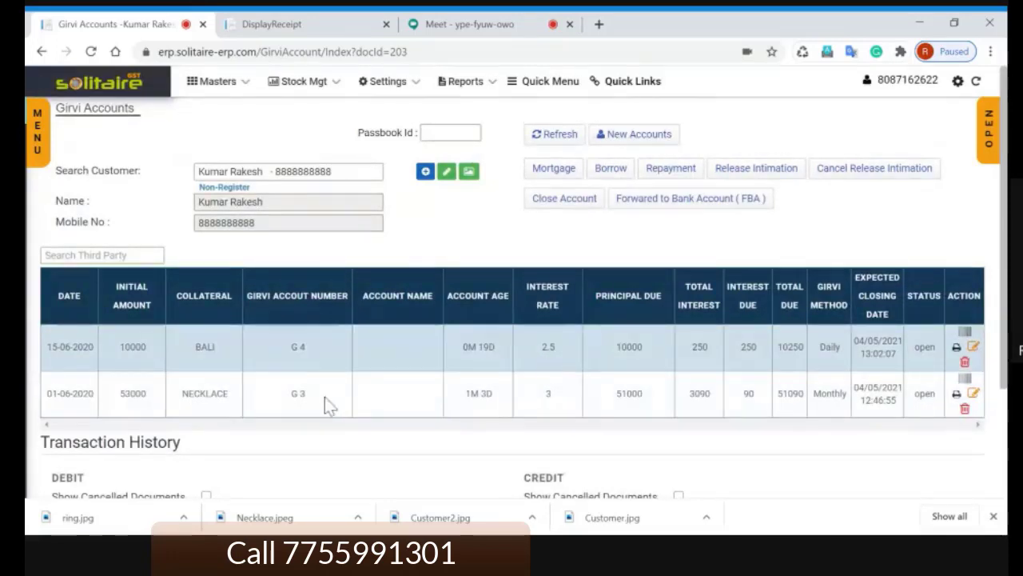
click(517, 410)
scroll(517, 411, down, 3)
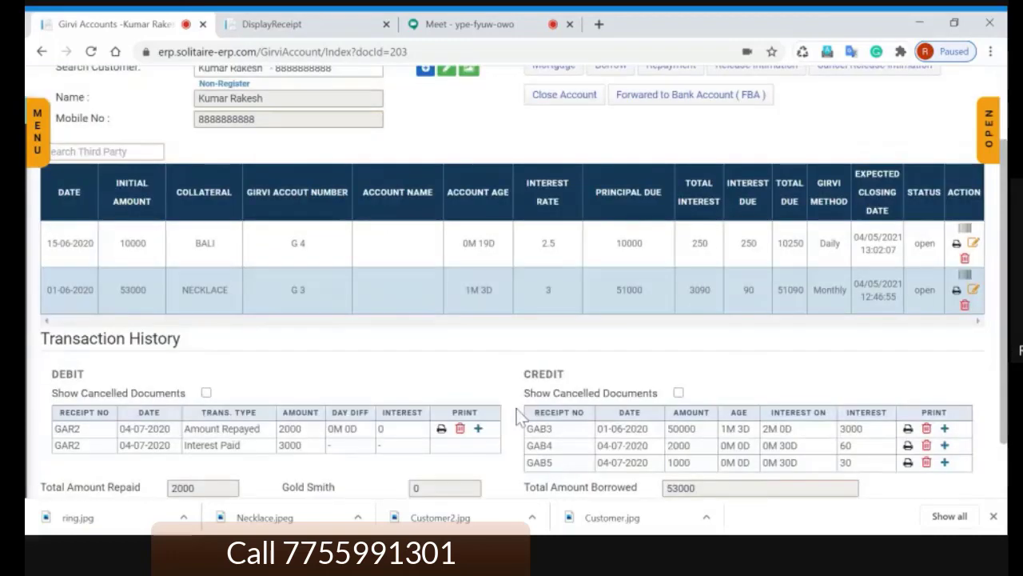
scroll(516, 409, up, 1)
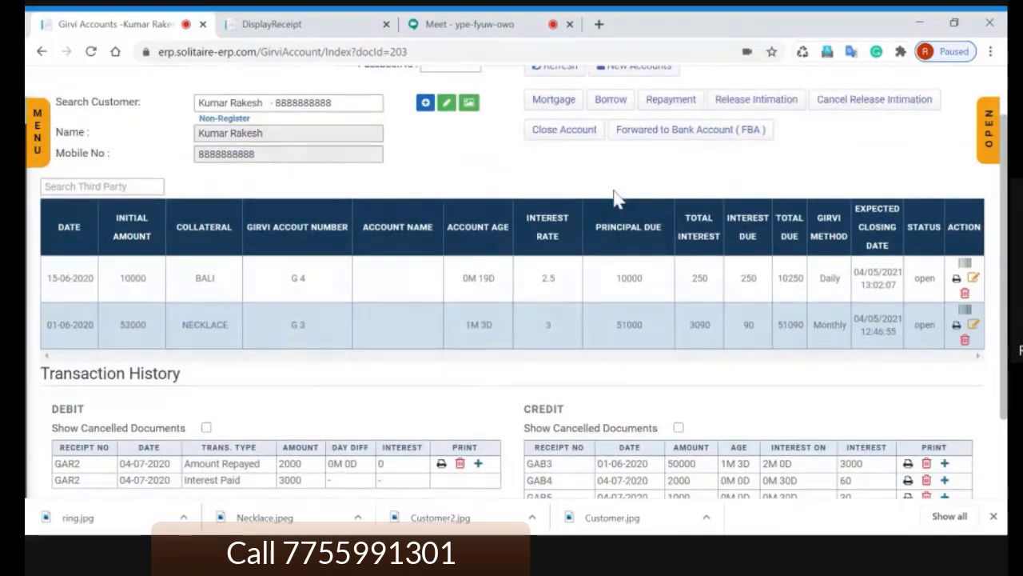
scroll(635, 256, up, 1)
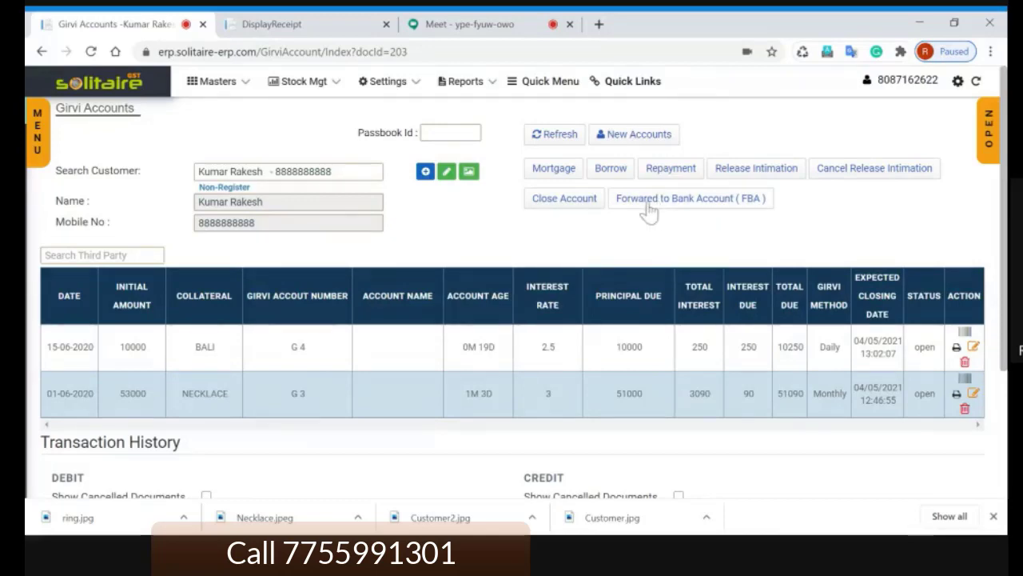
Step: Forward loan G 3 to IIFL Finance with its account/locker number and given date 04/07/2020
click(691, 205)
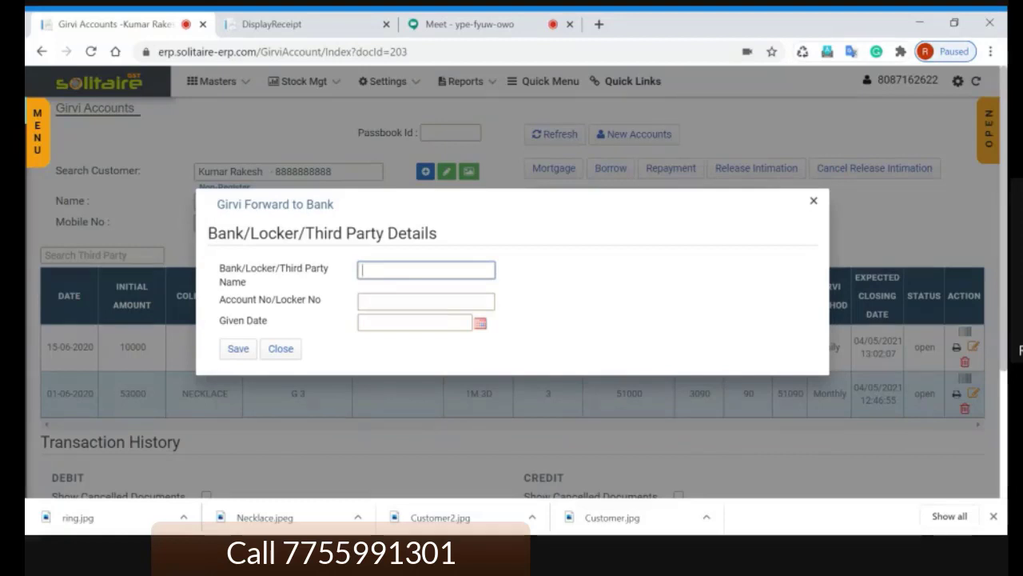
click(554, 277)
text(IIFL)
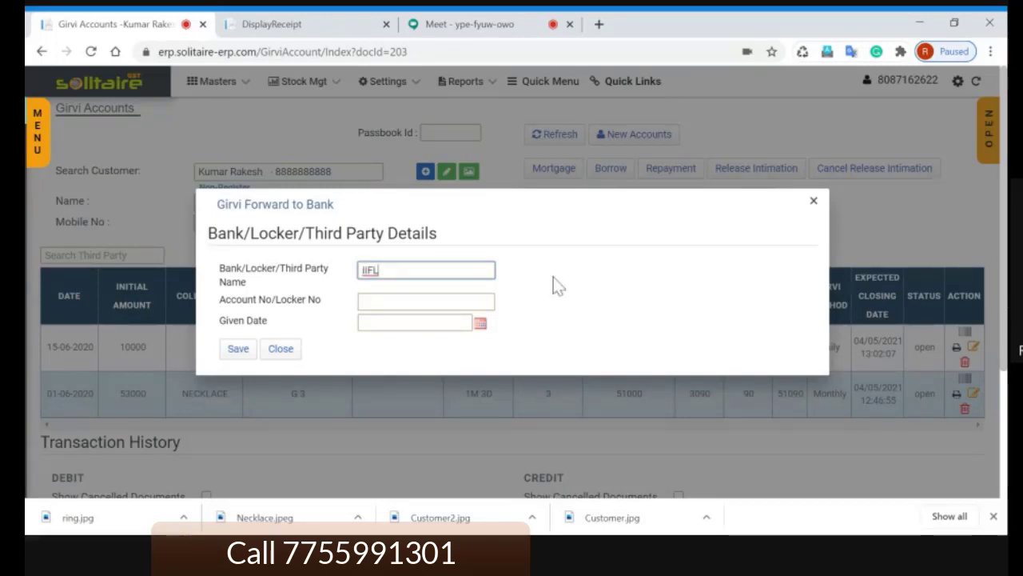
text( Finance)
key(Tab)
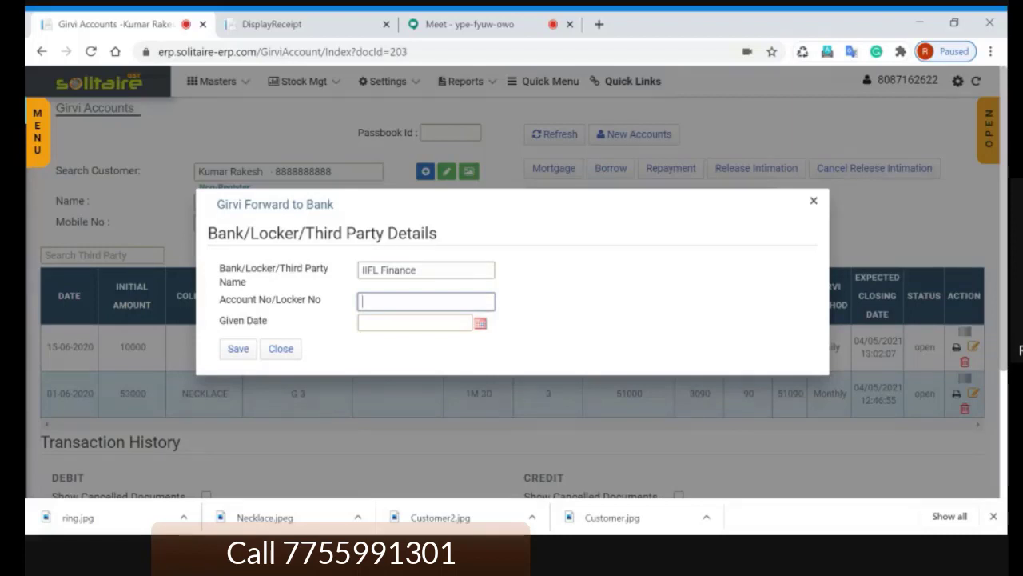
text(1001)
key(Tab)
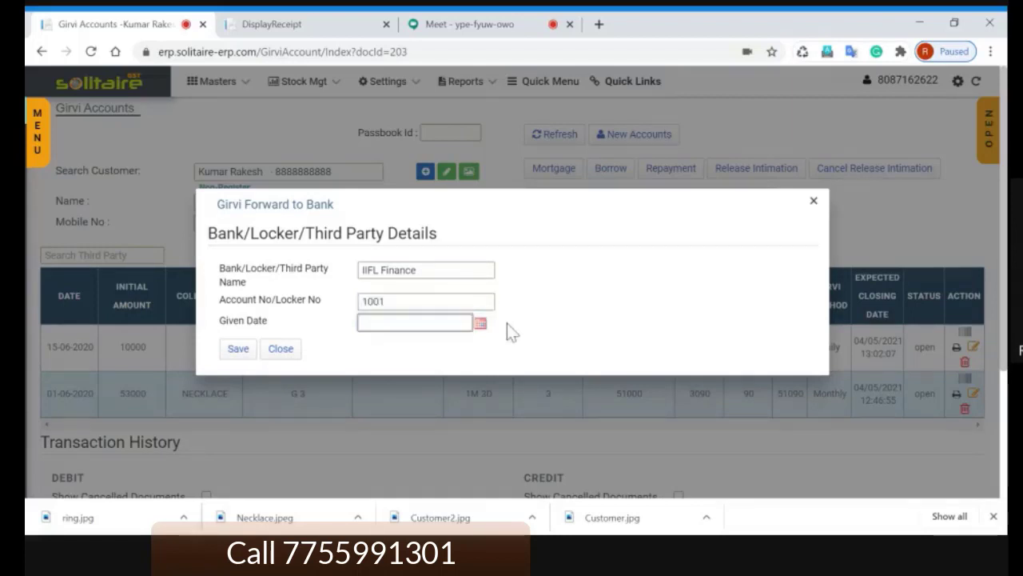
text(04/07/2020)
key(Tab)
click(238, 348)
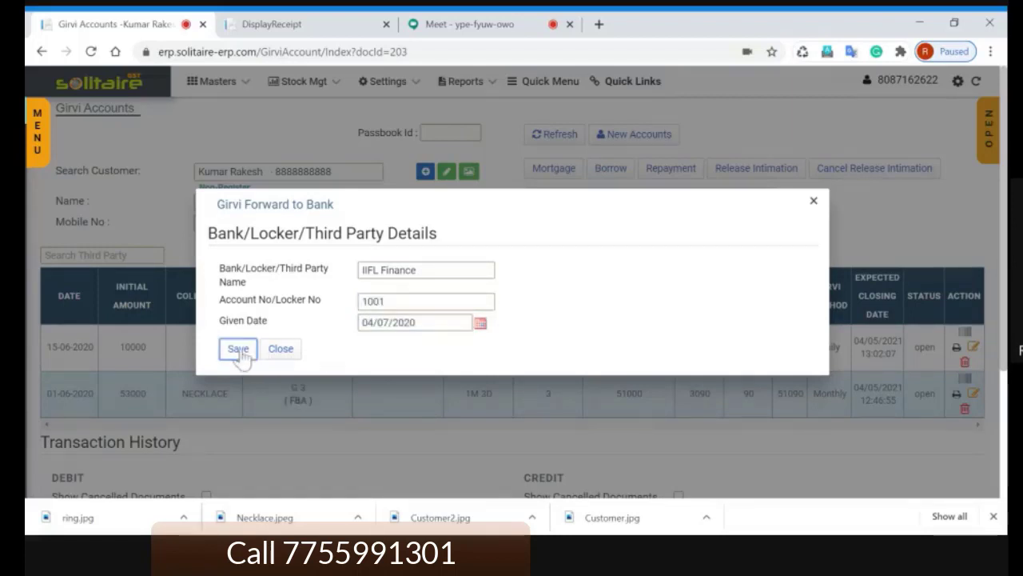
Step: Close the forwarding dialog and check the FBA mark on loan G 3
click(814, 202)
scroll(728, 264, down, 2)
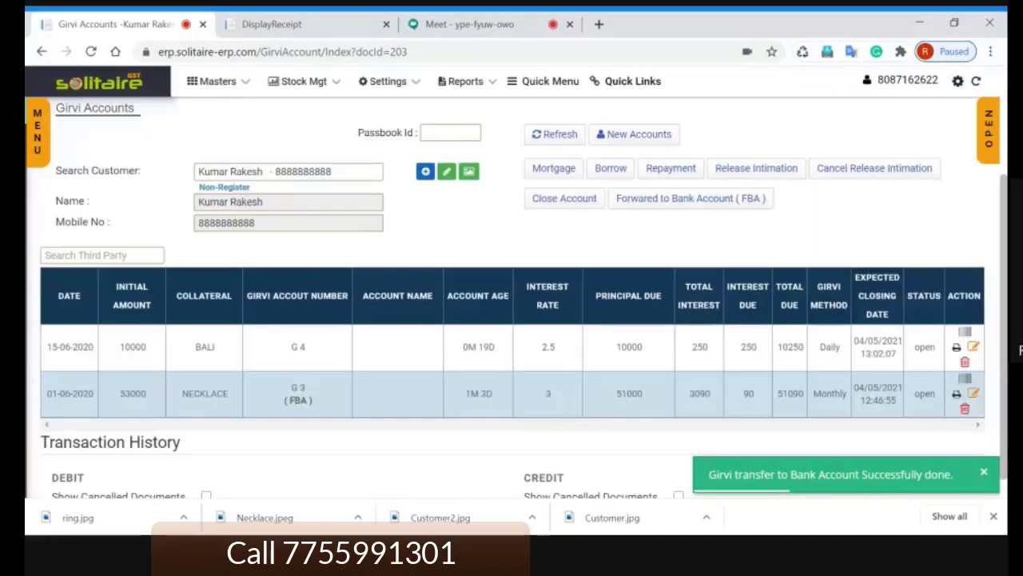
scroll(299, 239, up, 2)
double_click(298, 400)
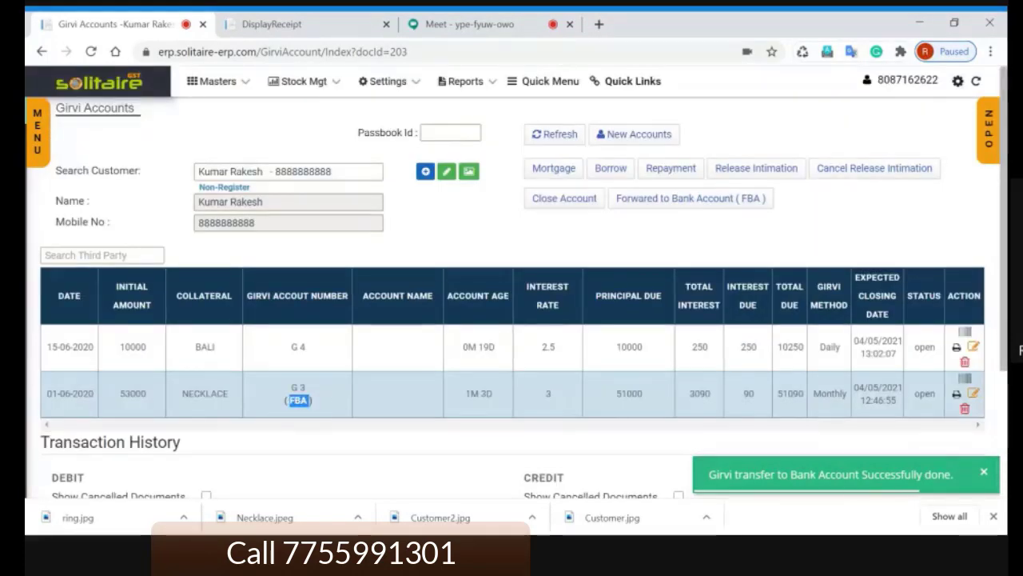
click(323, 402)
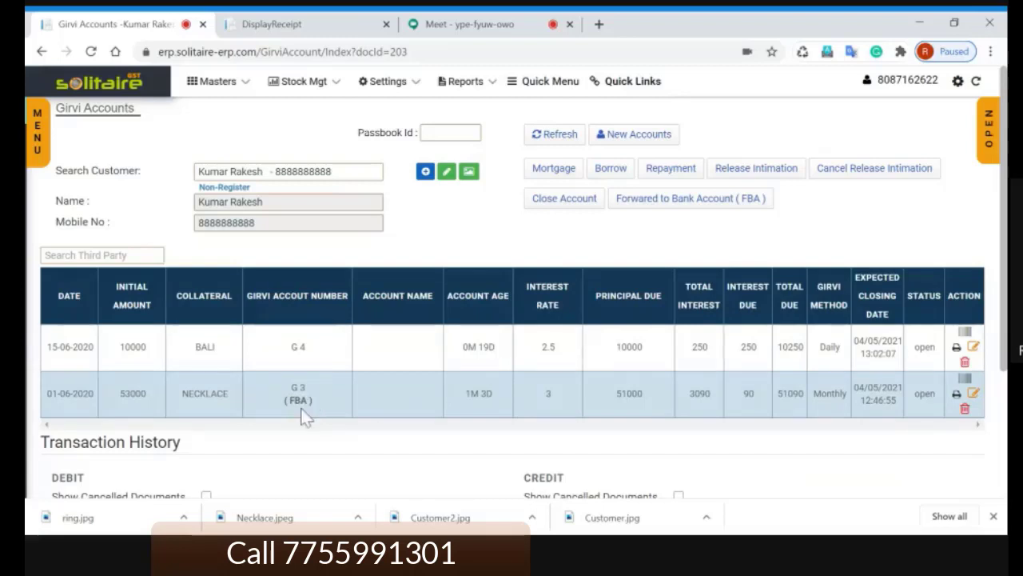
double_click(298, 400)
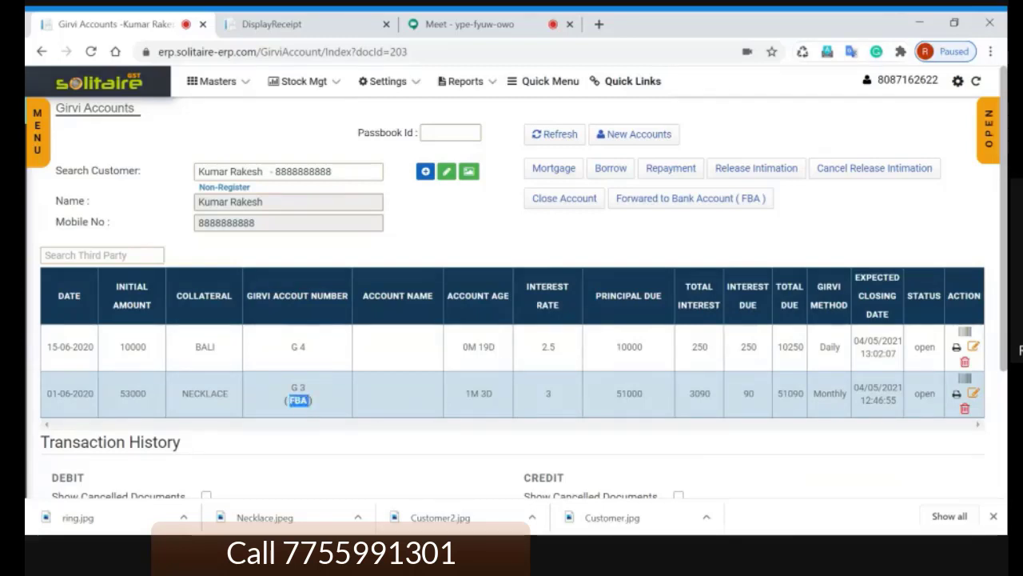
click(316, 399)
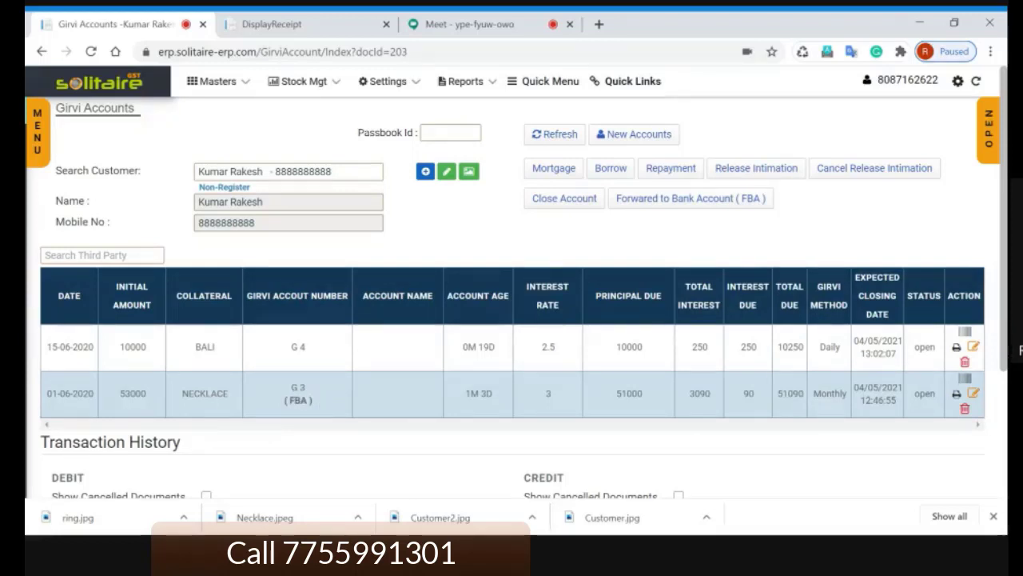
double_click(299, 400)
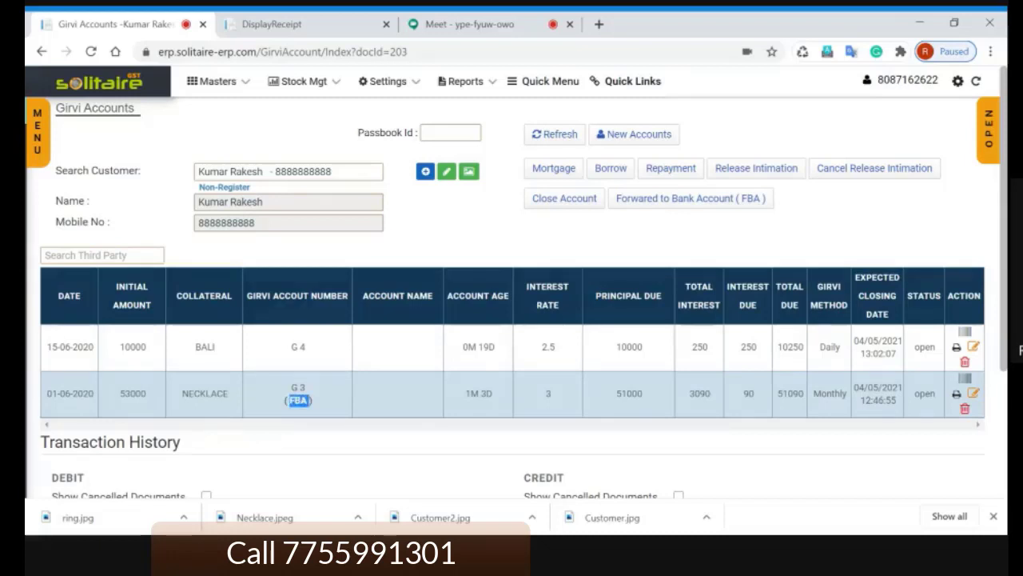
click(329, 401)
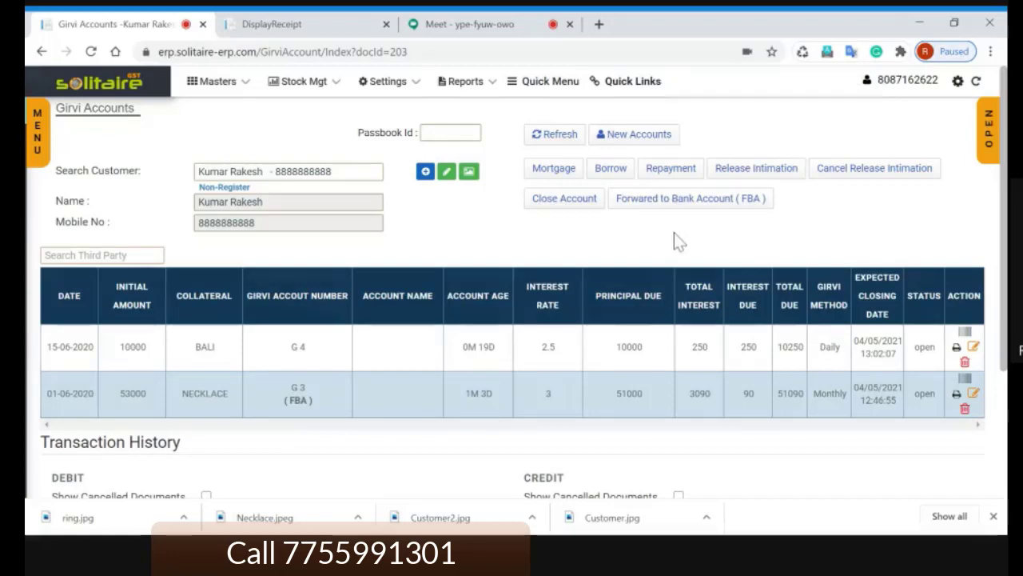
click(471, 29)
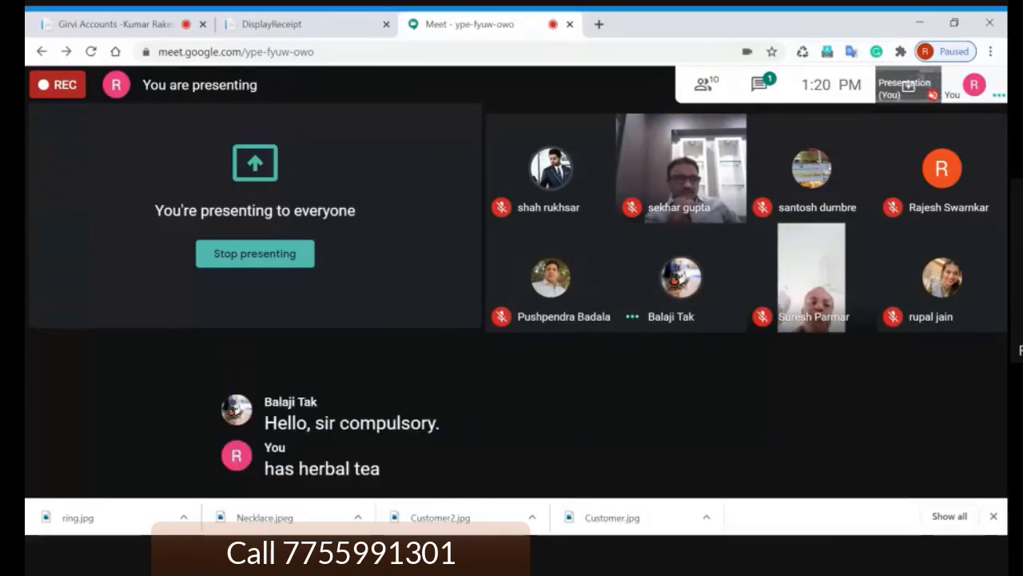
click(307, 26)
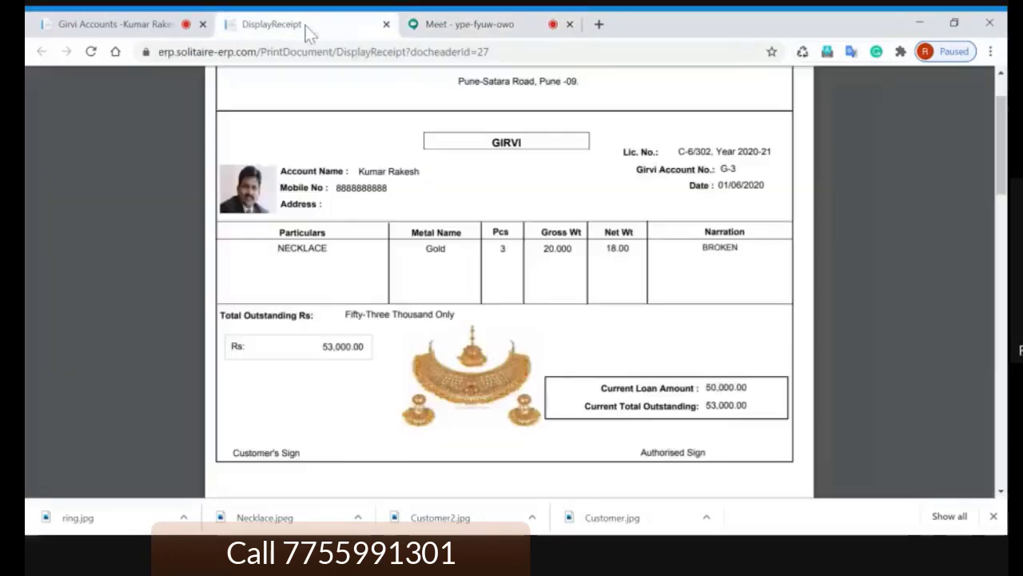
click(129, 28)
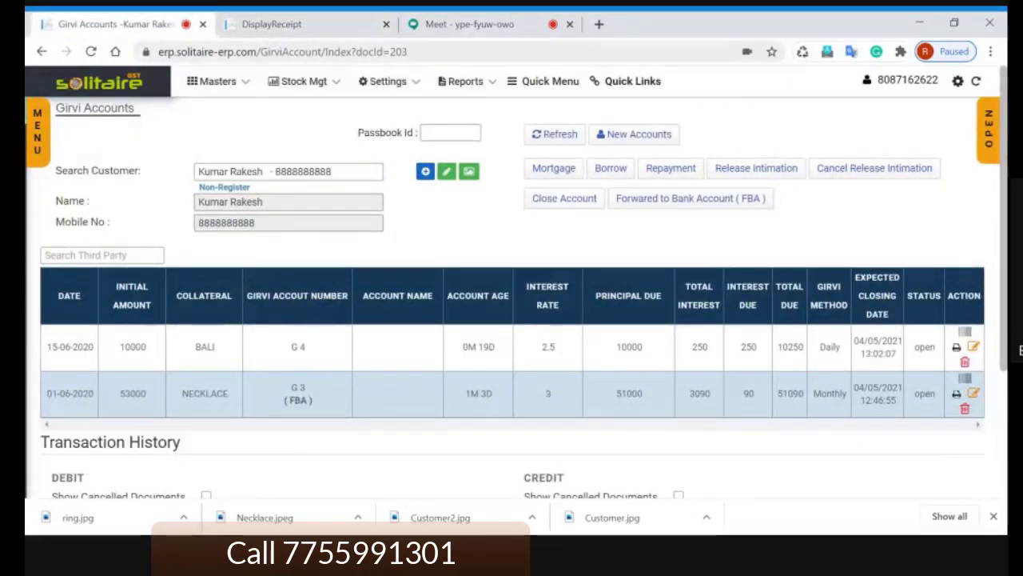
click(468, 24)
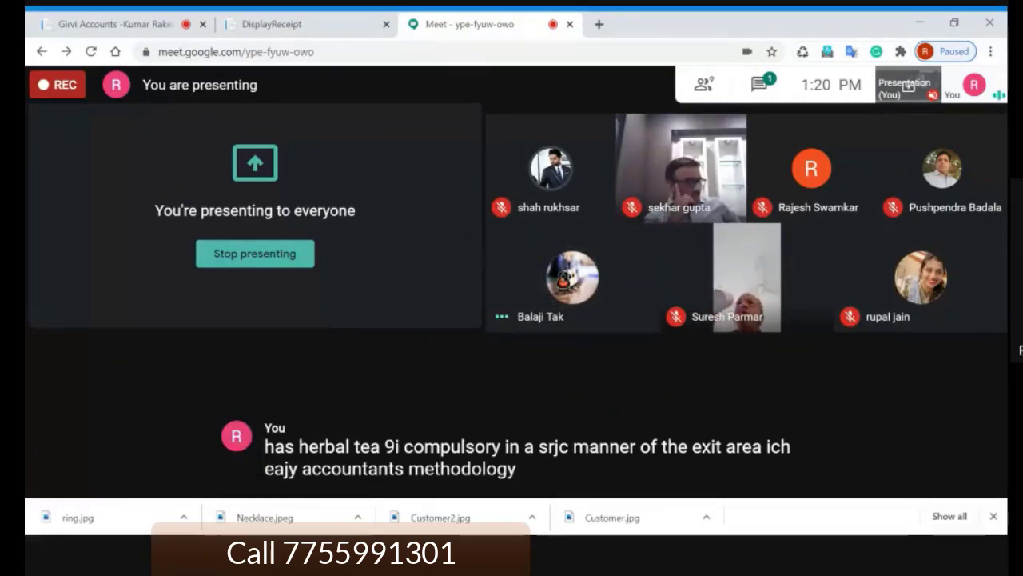
click(144, 28)
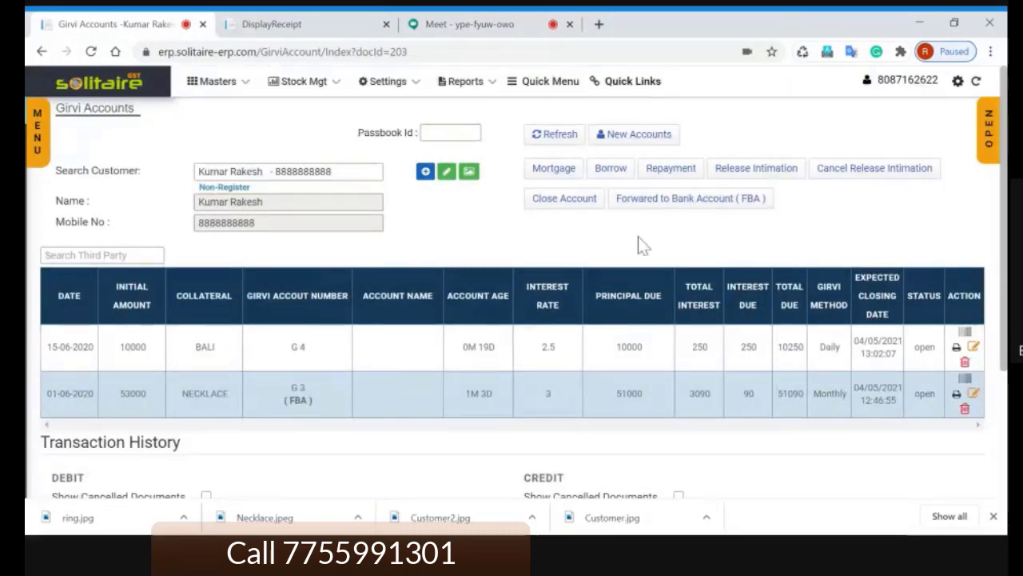
click(572, 200)
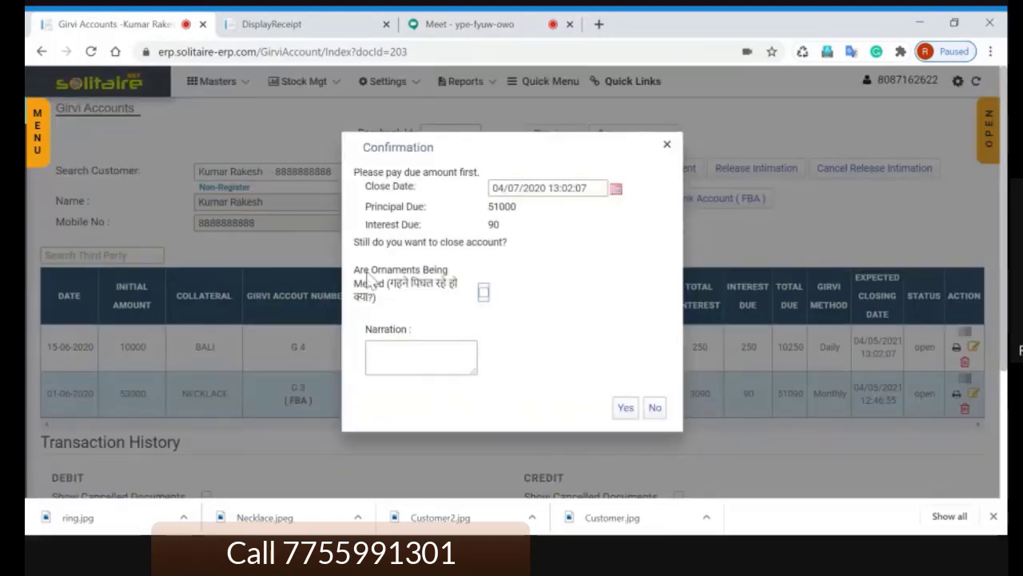
drag(354, 269, 389, 296)
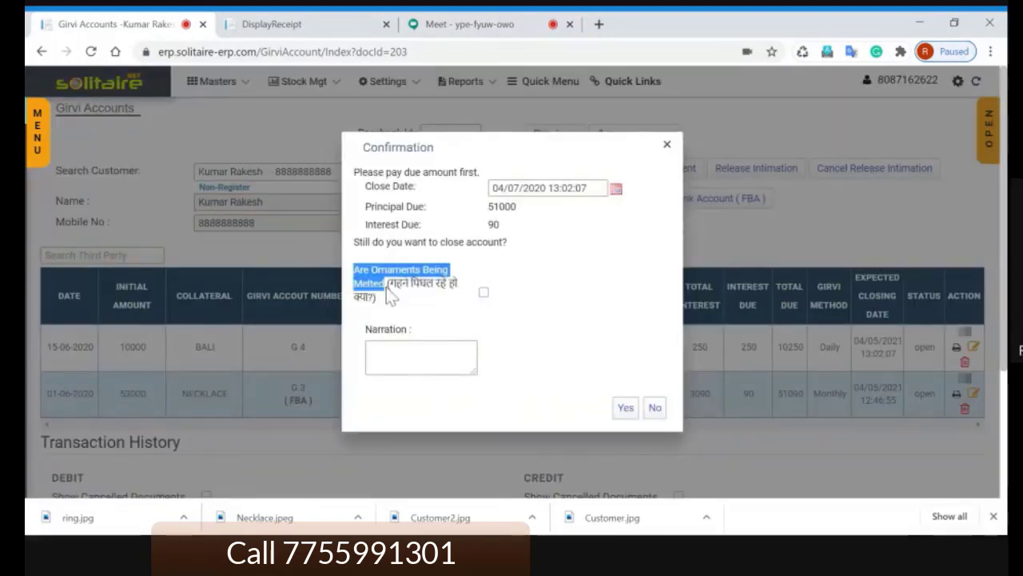
click(484, 293)
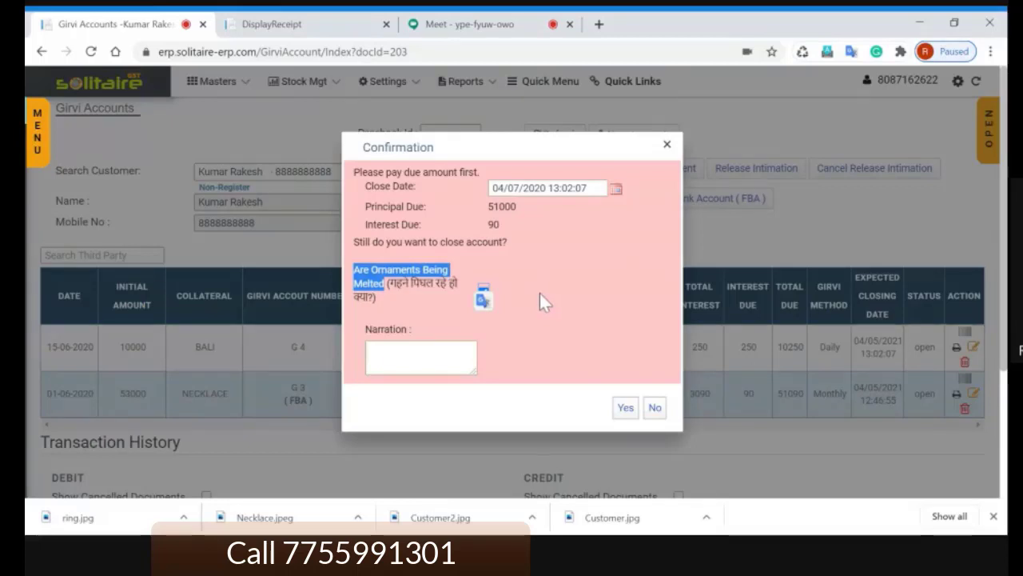
click(421, 357)
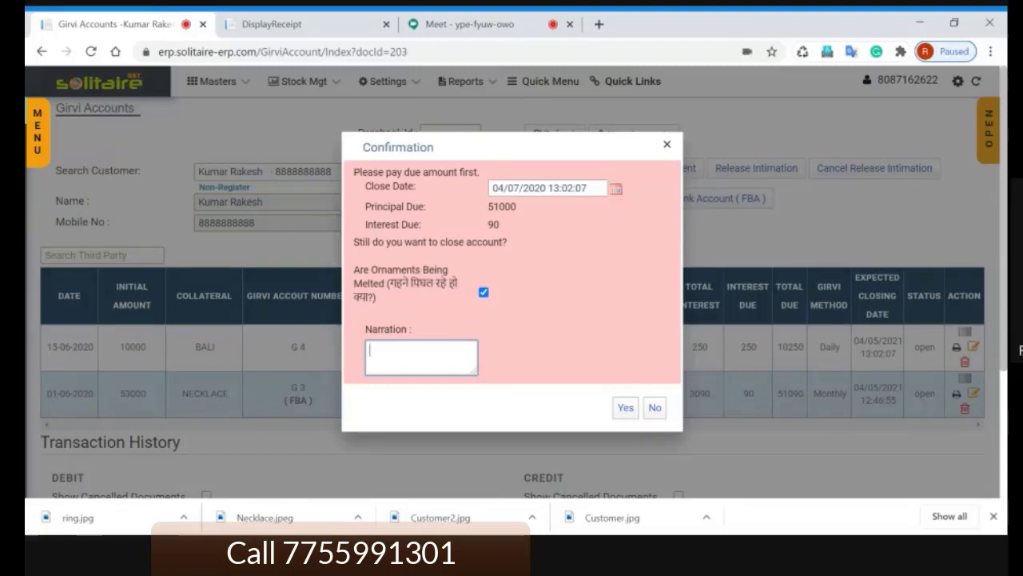
click(541, 326)
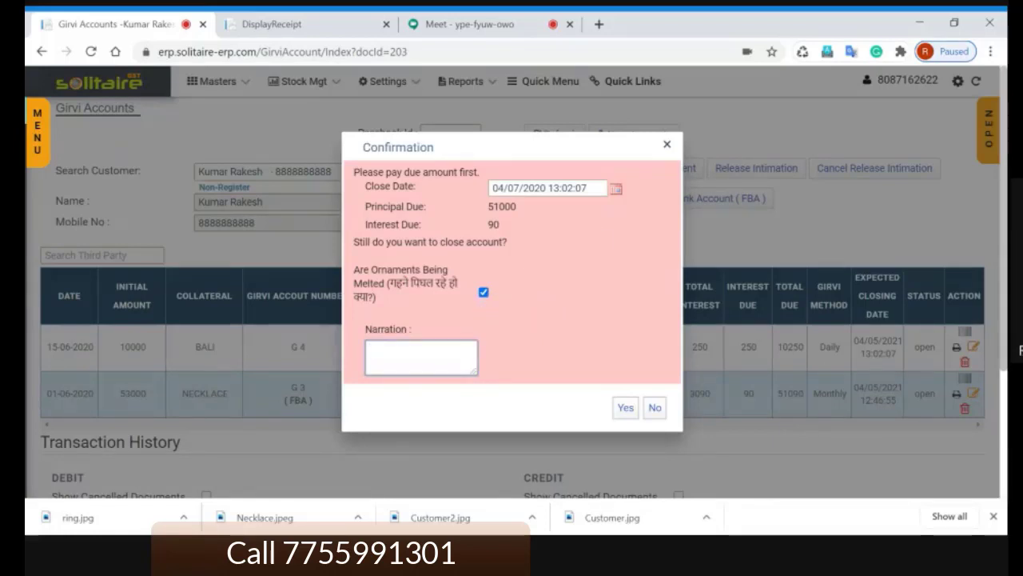
click(667, 146)
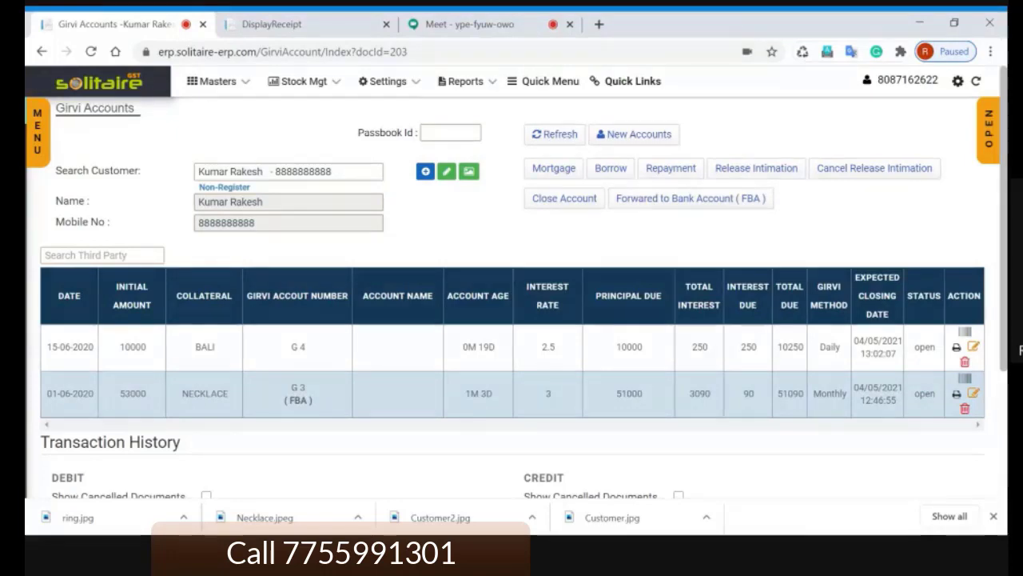
click(502, 30)
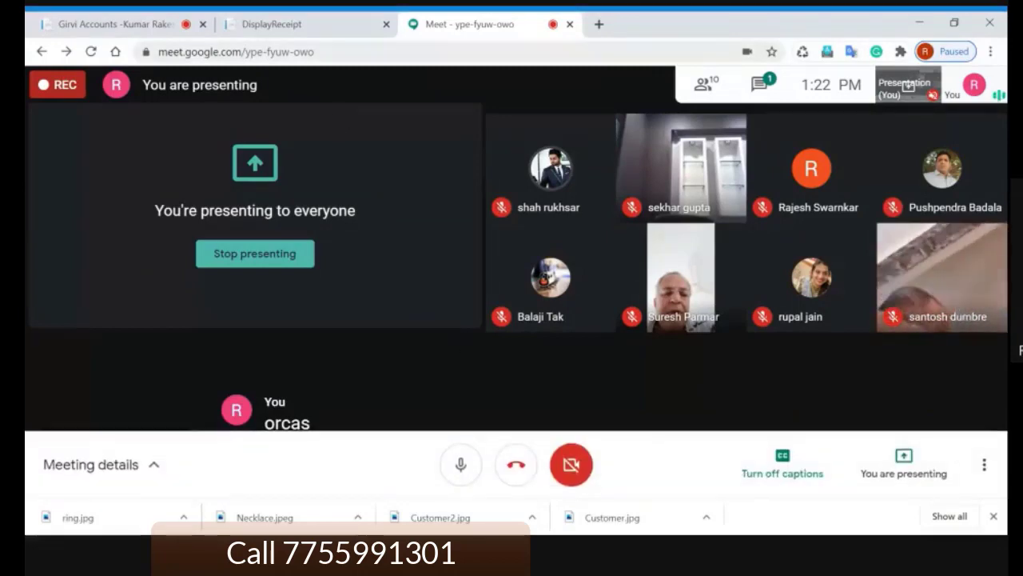
click(135, 25)
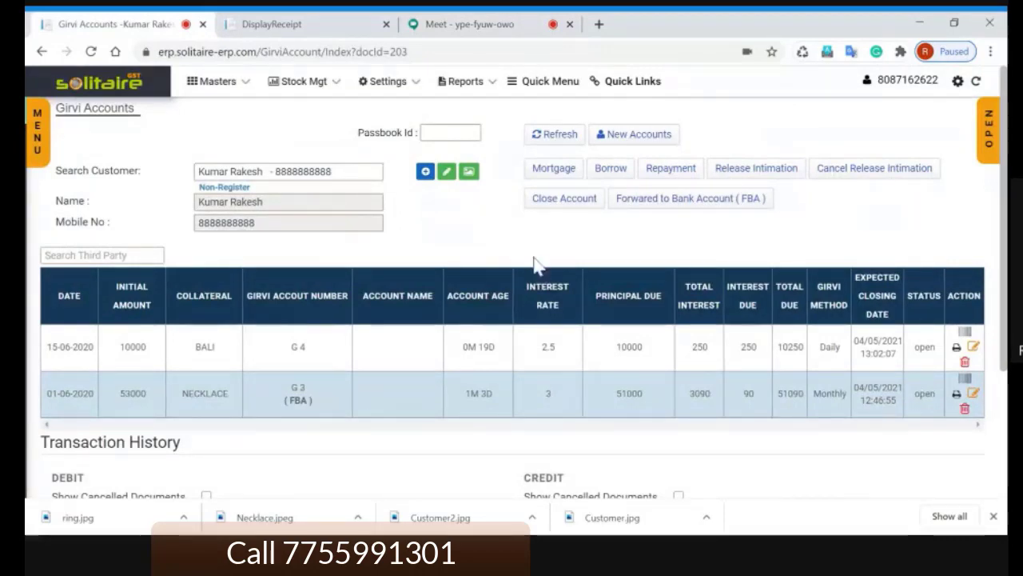
click(563, 169)
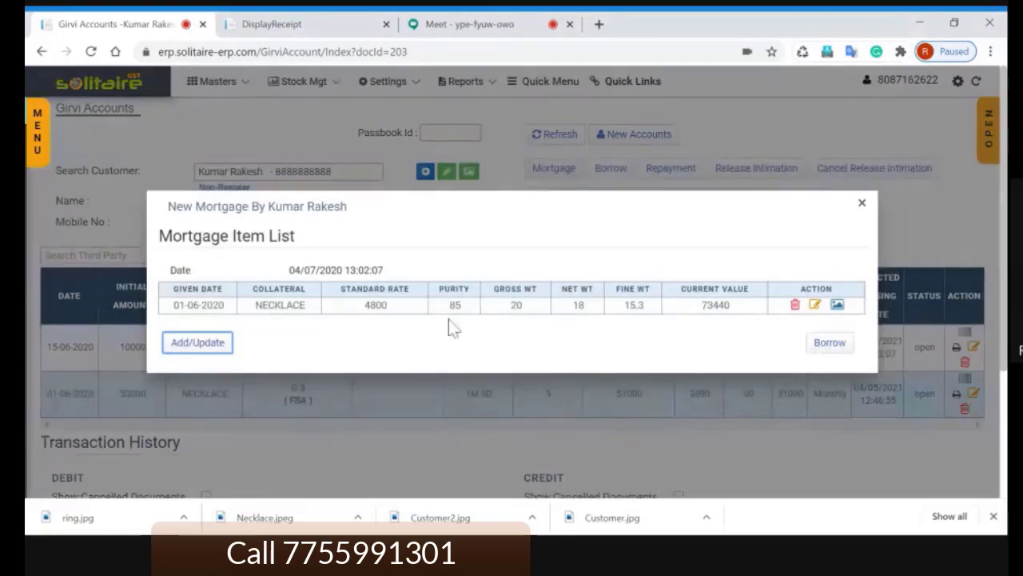
double_click(279, 310)
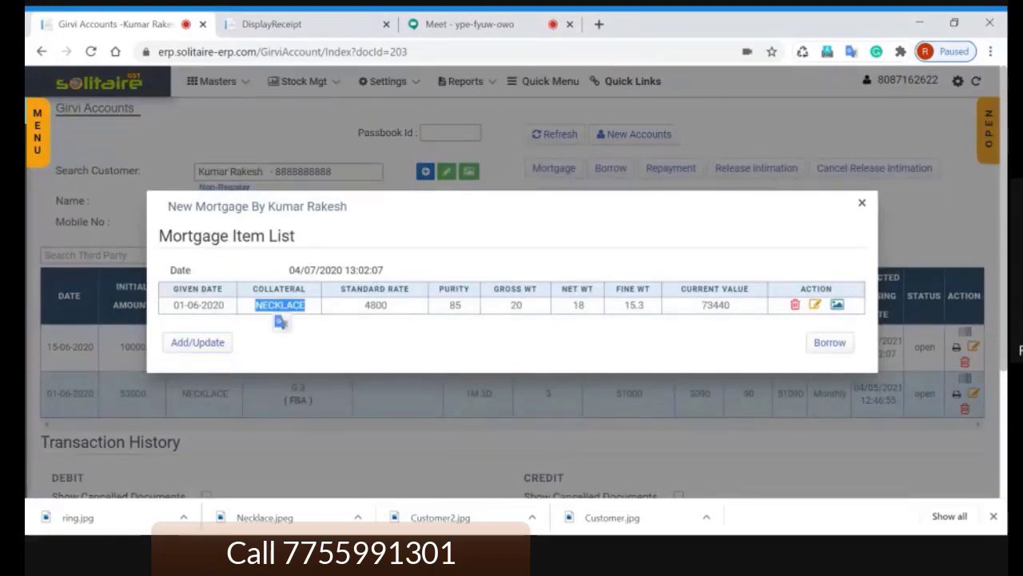
click(314, 316)
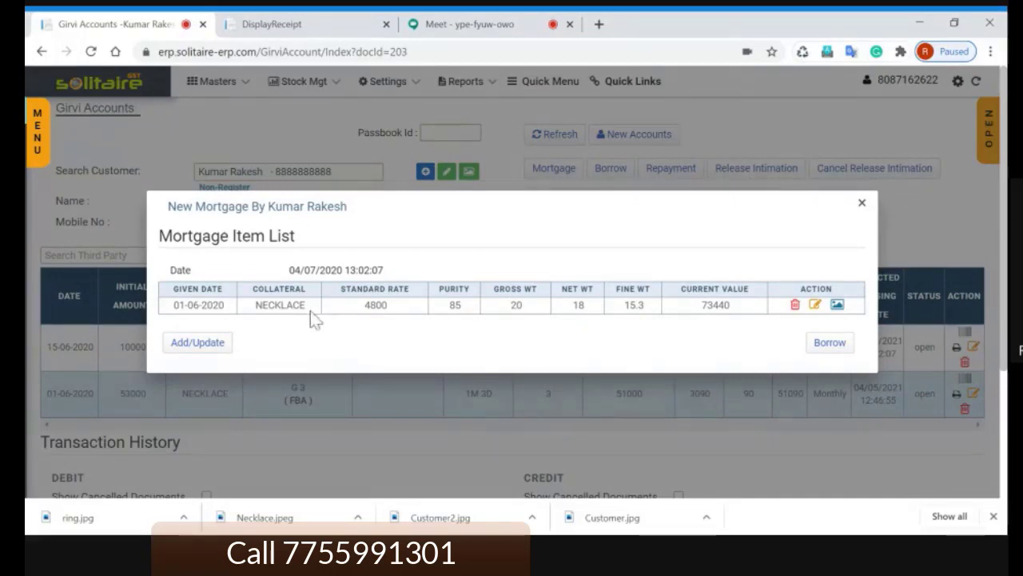
click(205, 352)
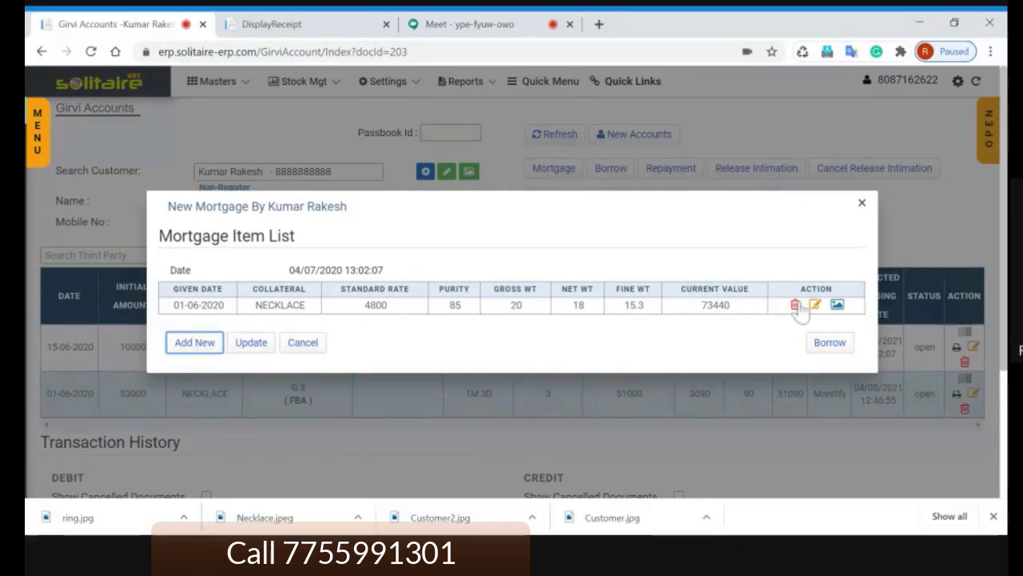
click(317, 352)
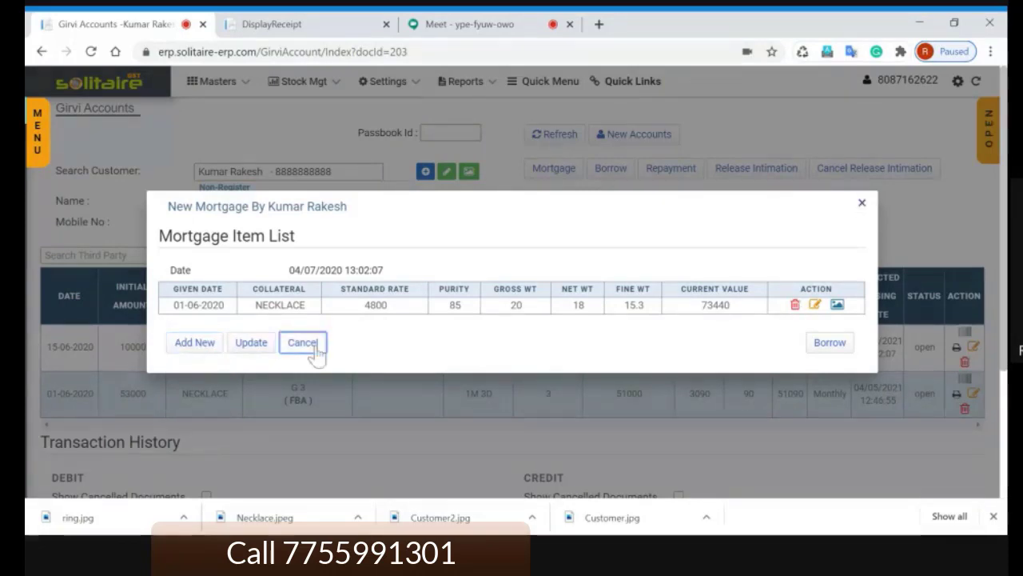
click(567, 312)
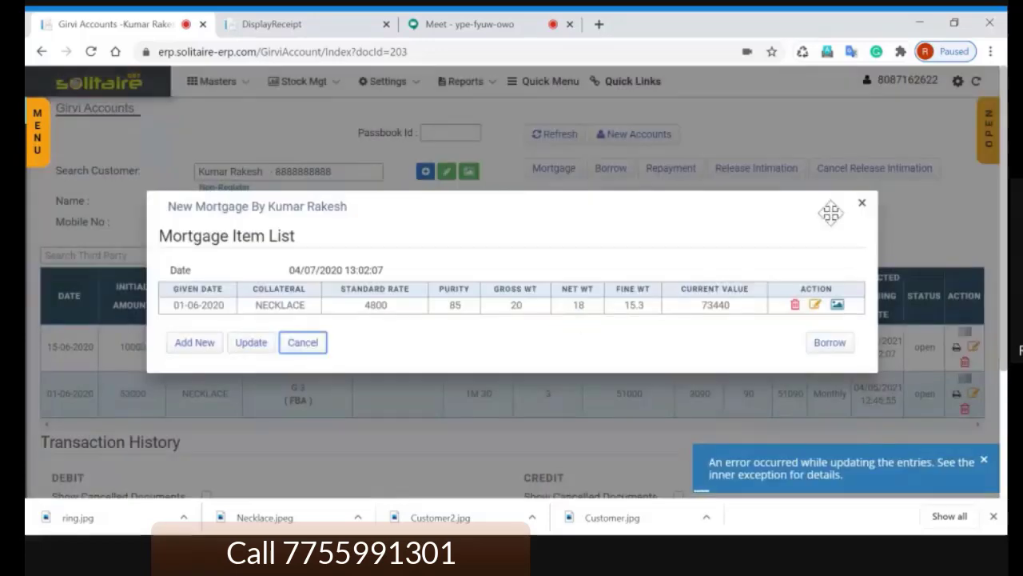
click(862, 204)
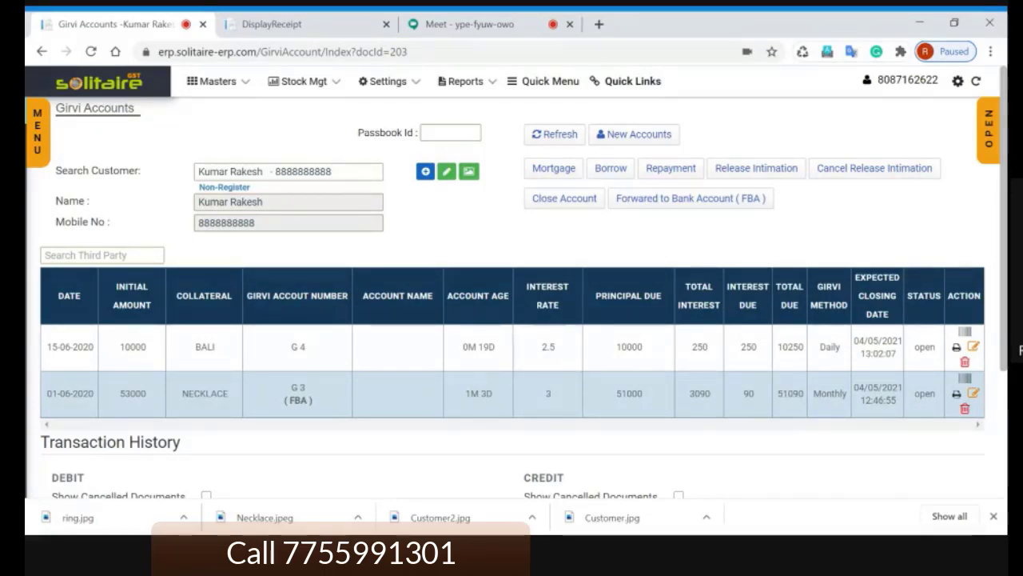
Step: Select the G 4 BALI loan row of 10000 in the Girvi Accounts table
double_click(789, 346)
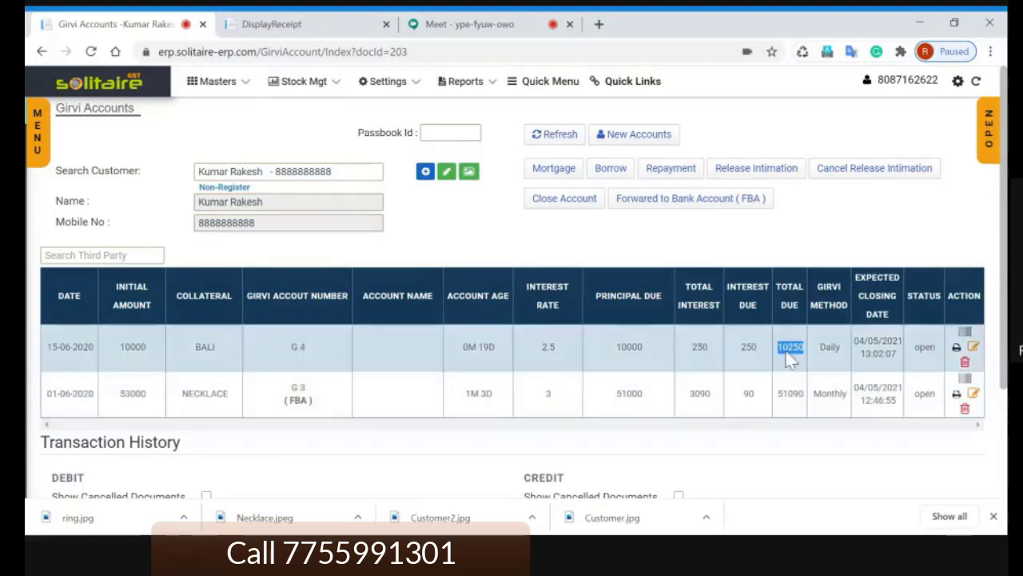
click(772, 246)
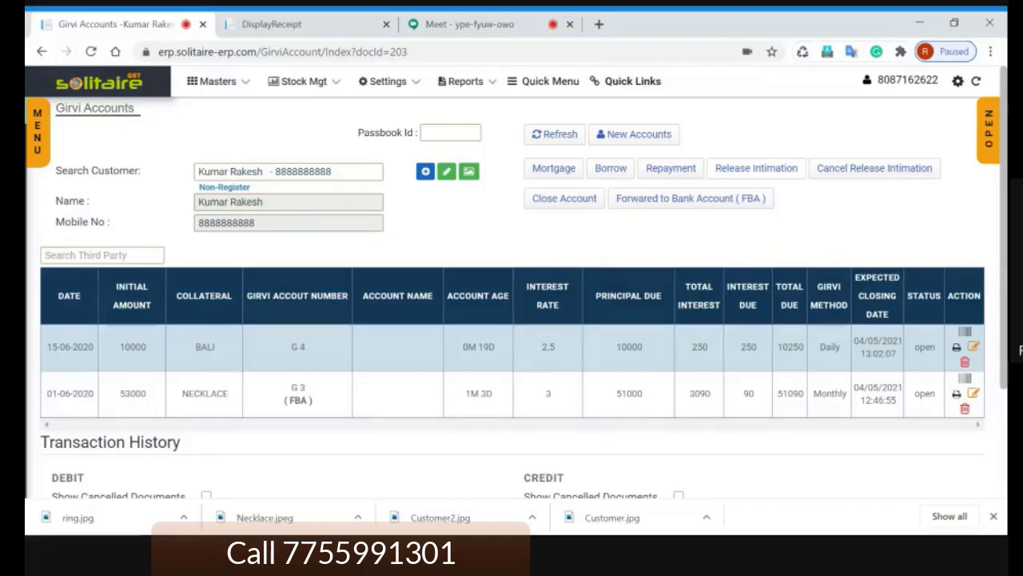
click(755, 170)
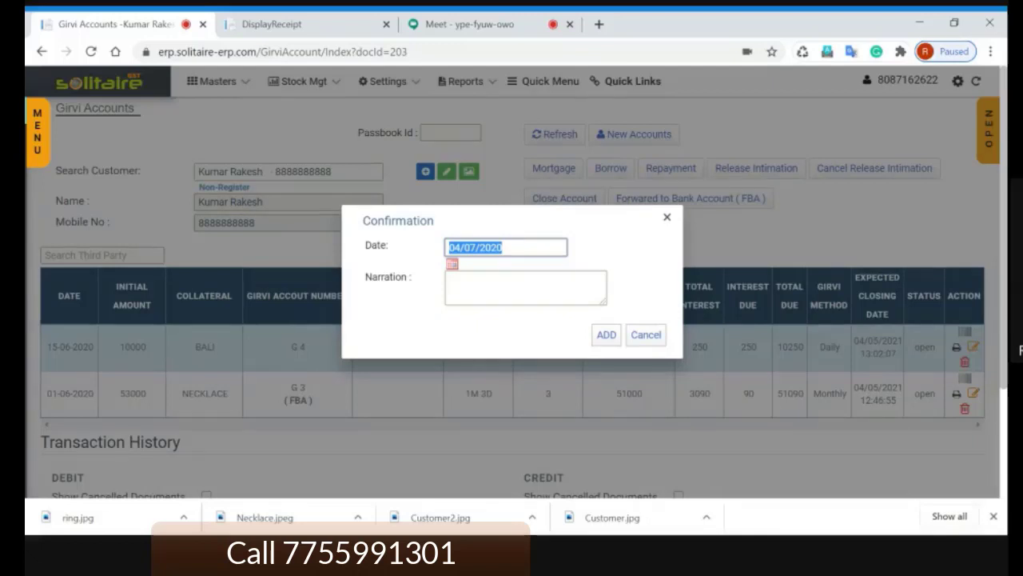
key(Tab)
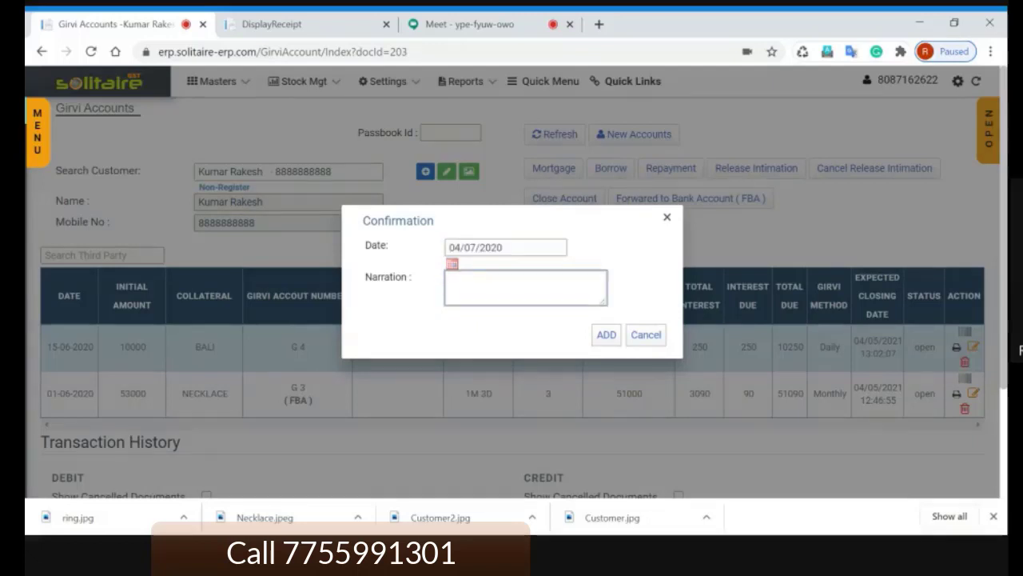
text(relea)
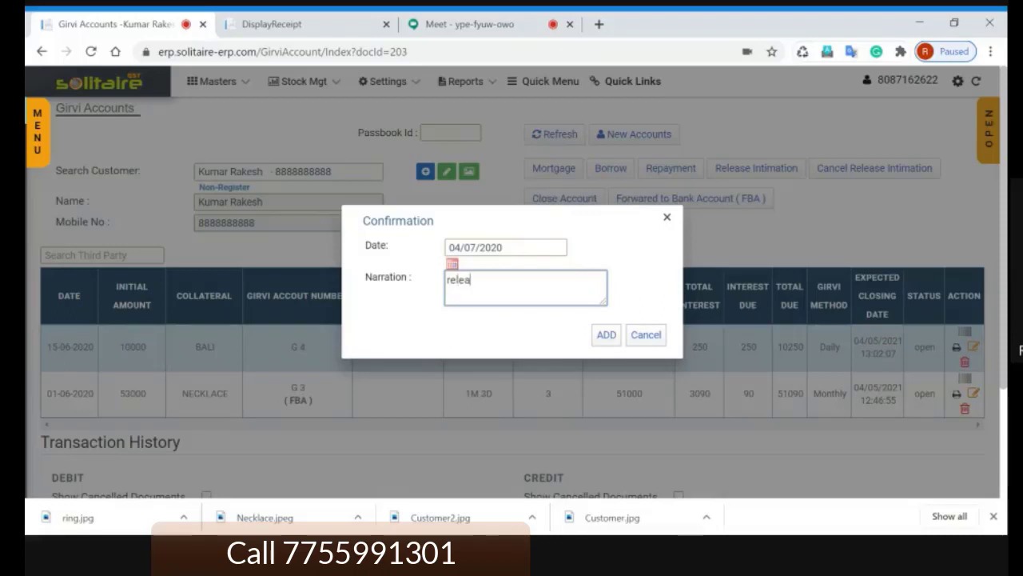
text(sing)
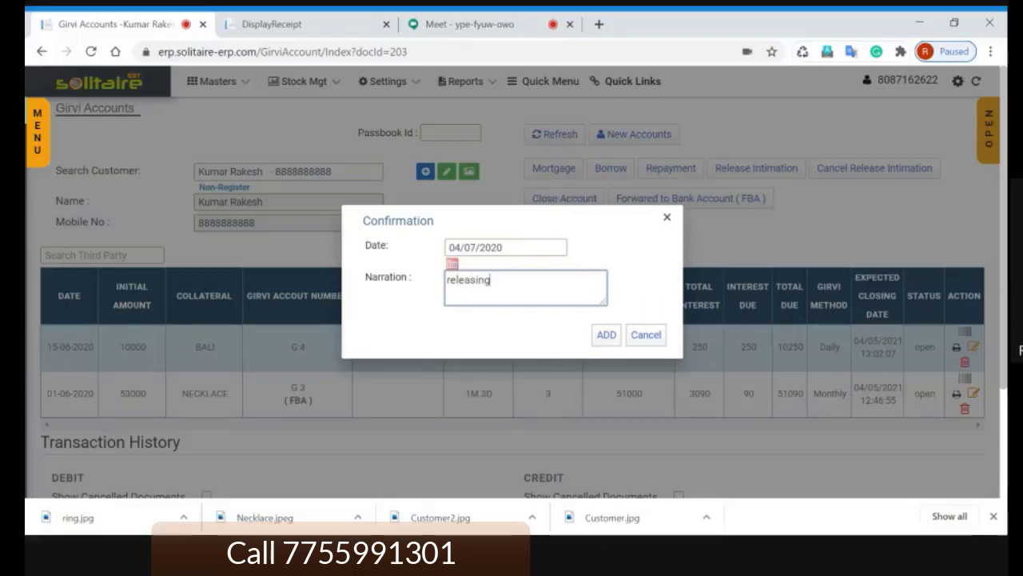
click(607, 339)
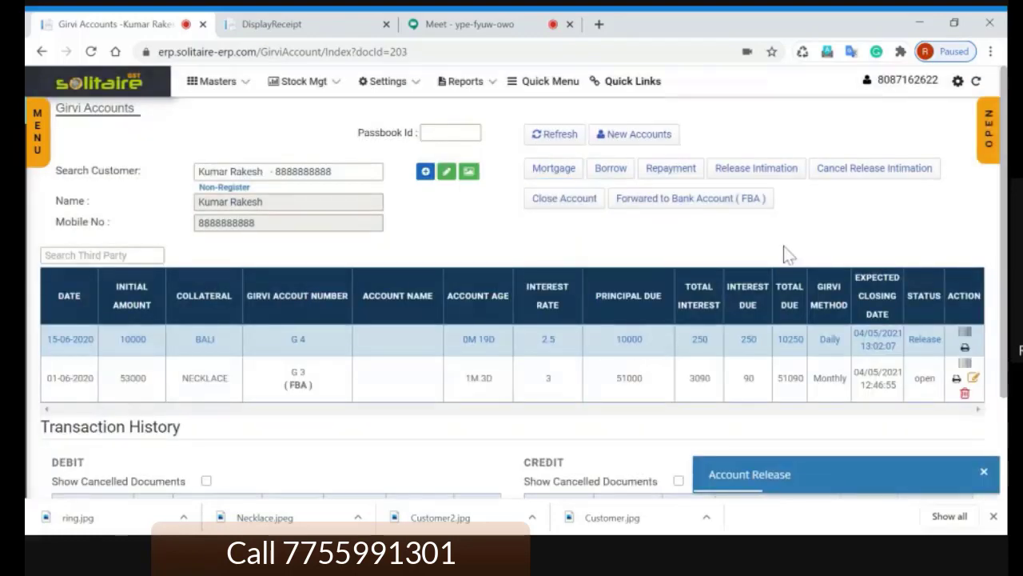
Step: Review the released loan's transaction history, then select the G 3 (FBA) NECKLACE loan
scroll(783, 254, down, 2)
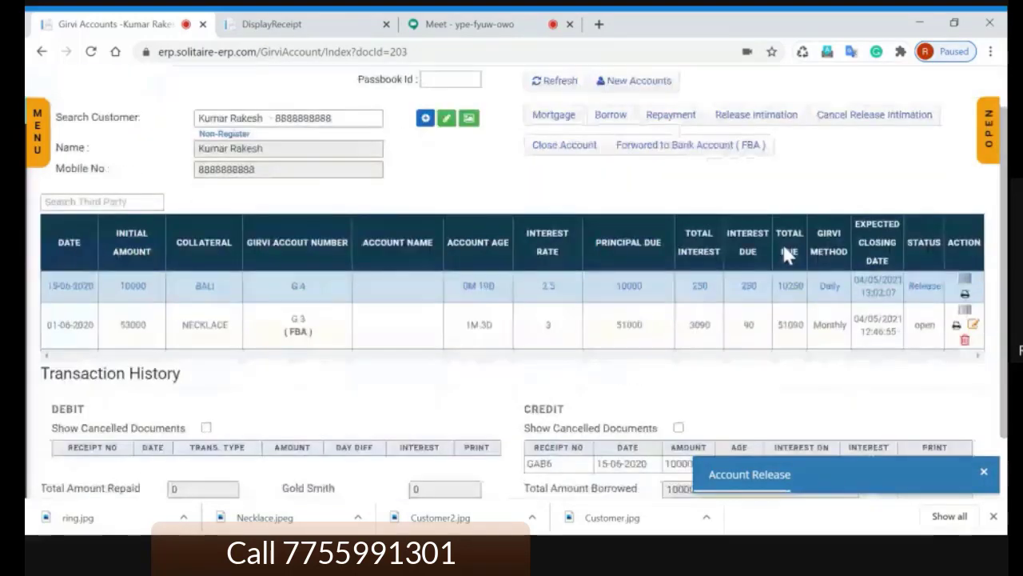
scroll(645, 302, up, 2)
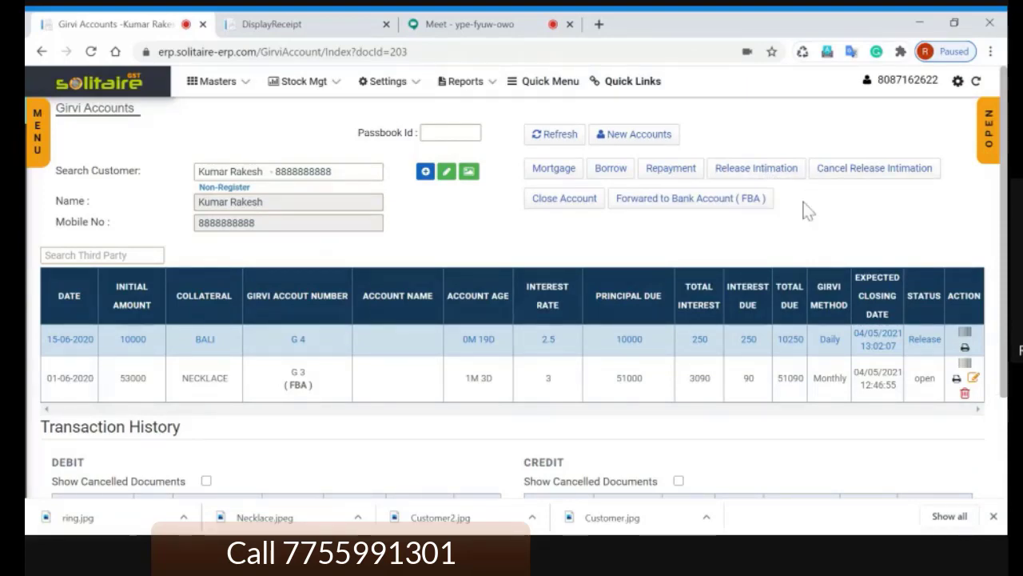
click(640, 379)
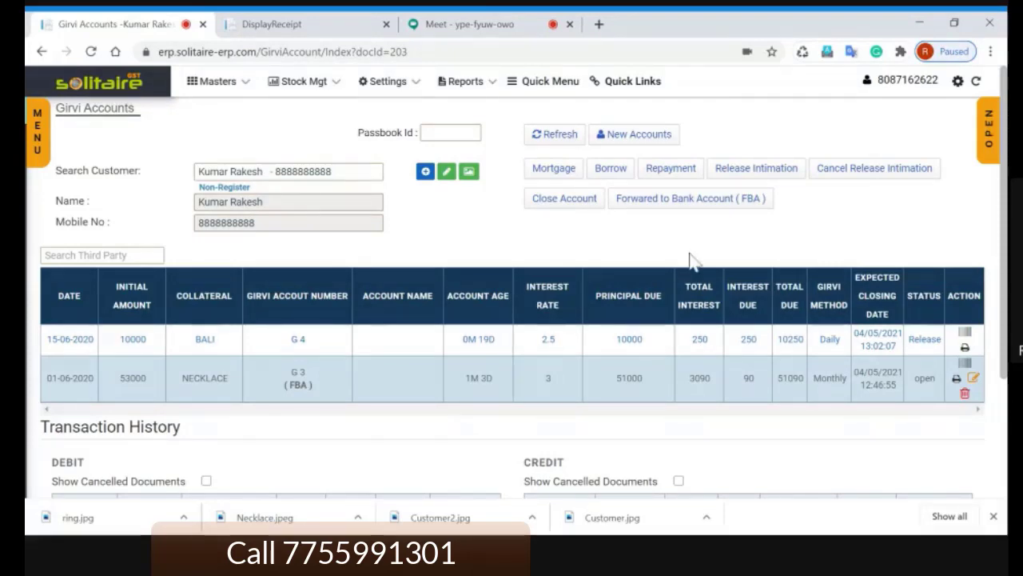
click(670, 173)
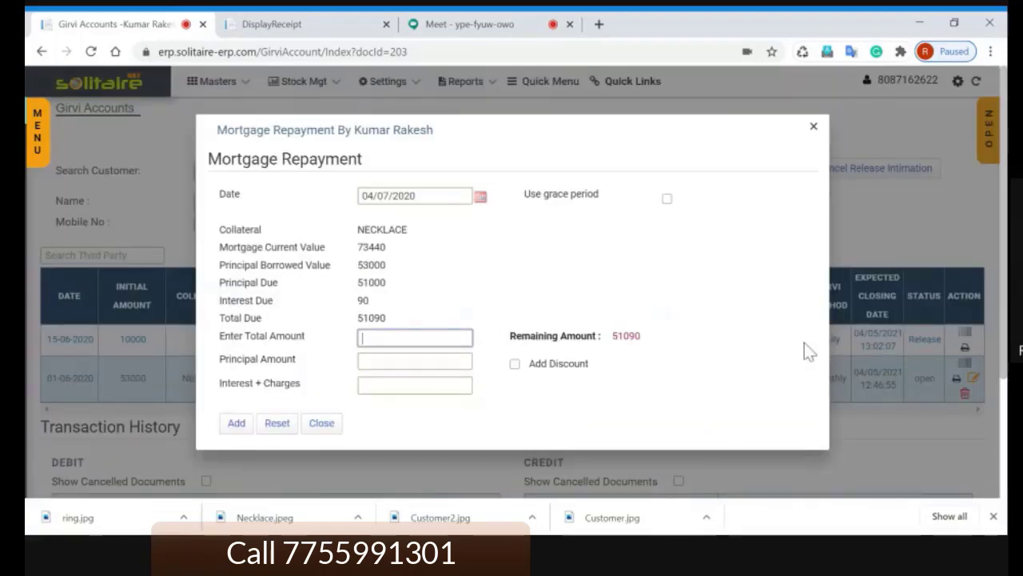
text(51000)
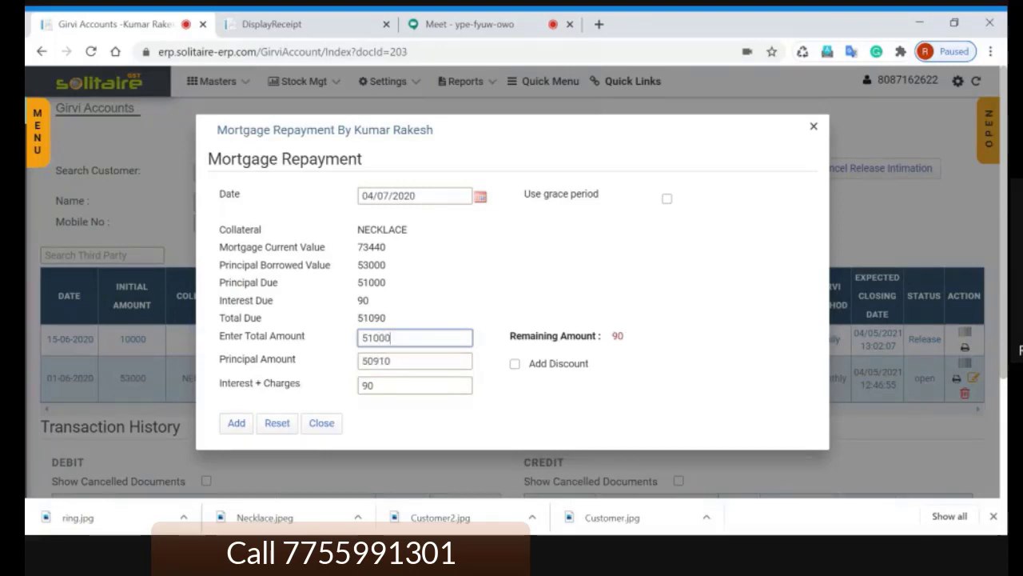
click(614, 339)
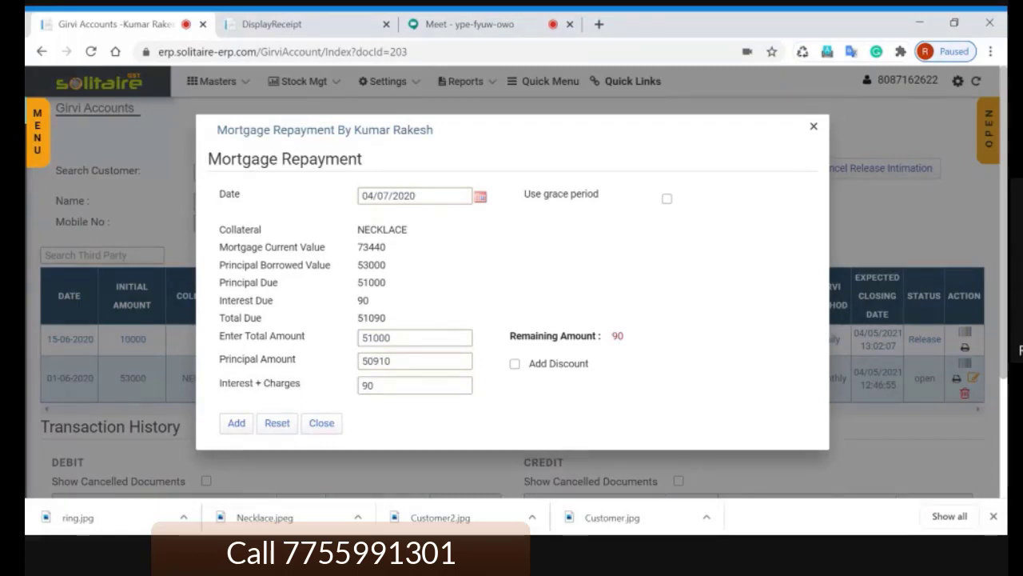
click(515, 363)
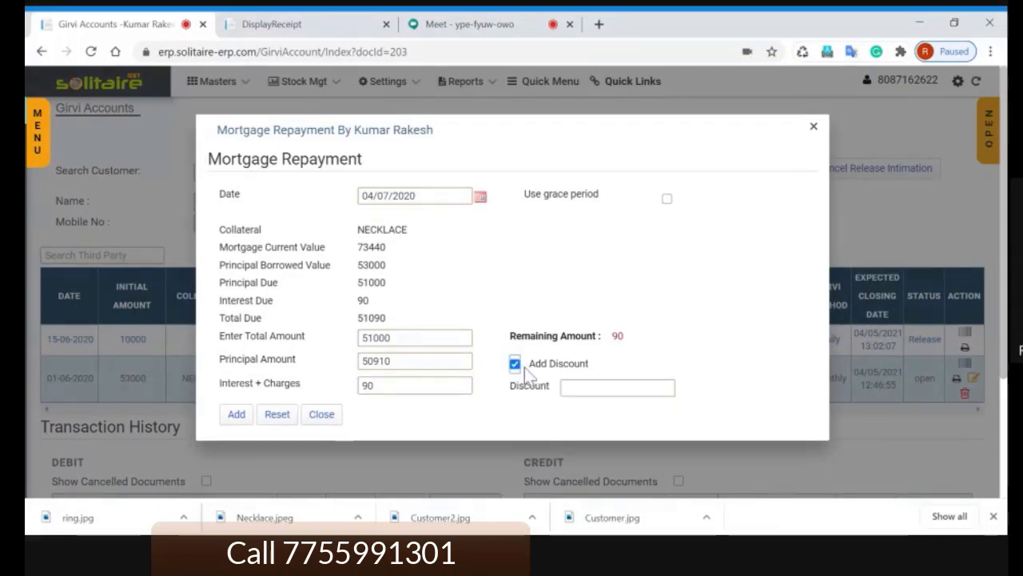
key(Tab)
text(90)
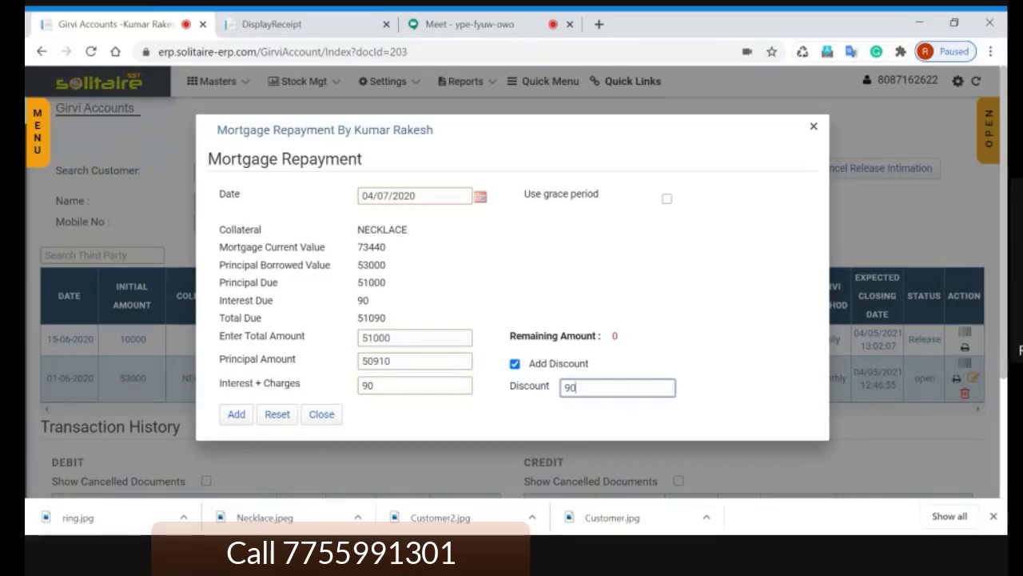
key(Tab)
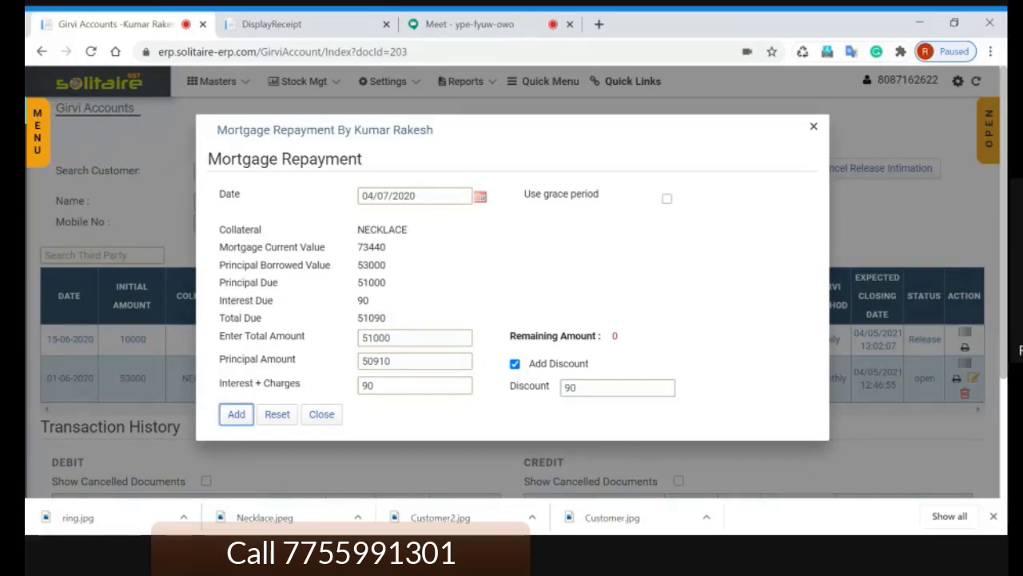
click(614, 337)
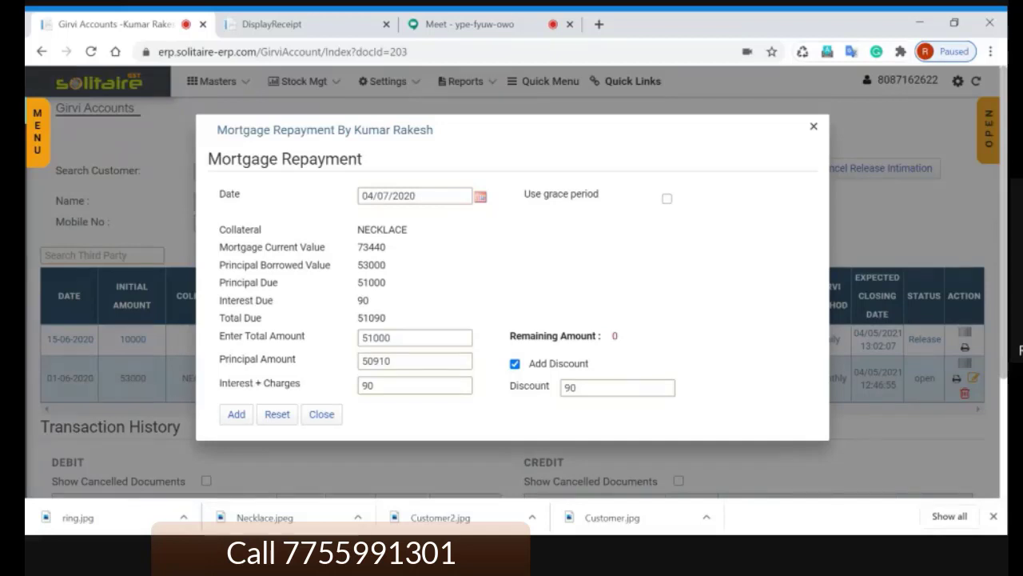
key(Escape)
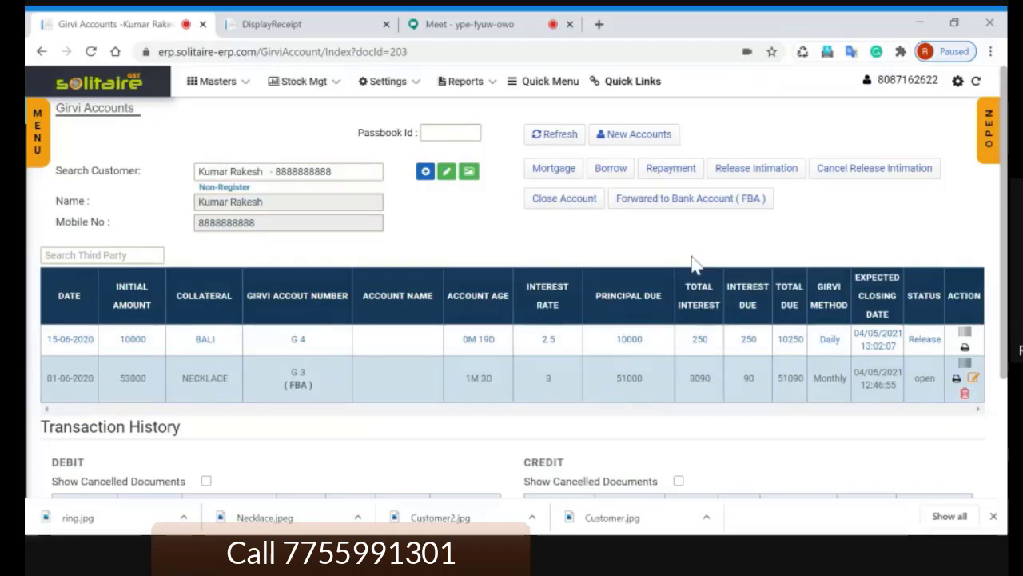
scroll(540, 383, down, 2)
scroll(498, 255, up, 2)
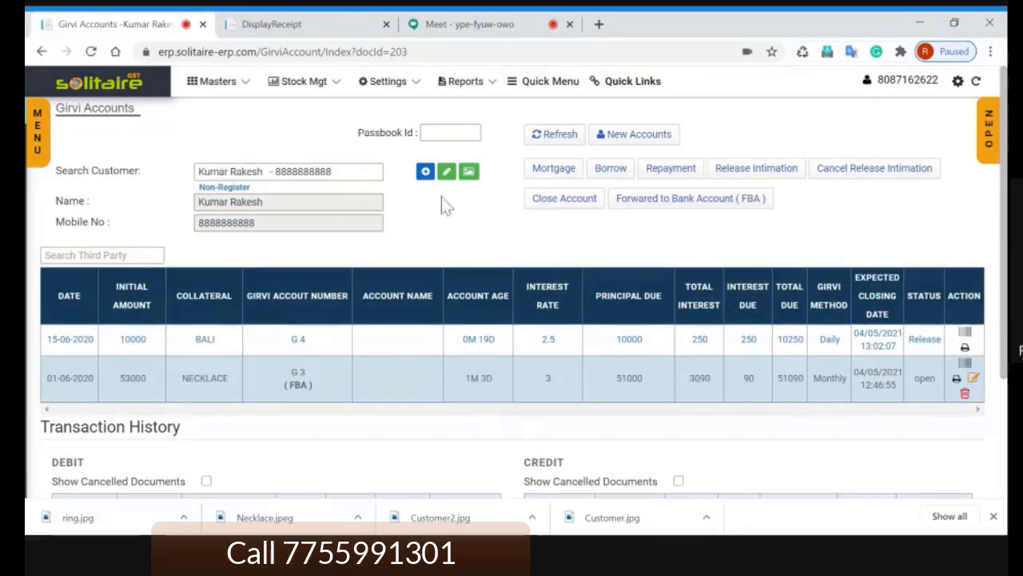
Step: Add a new jeweller customer with last and first names, then bring up the third-party search
click(424, 172)
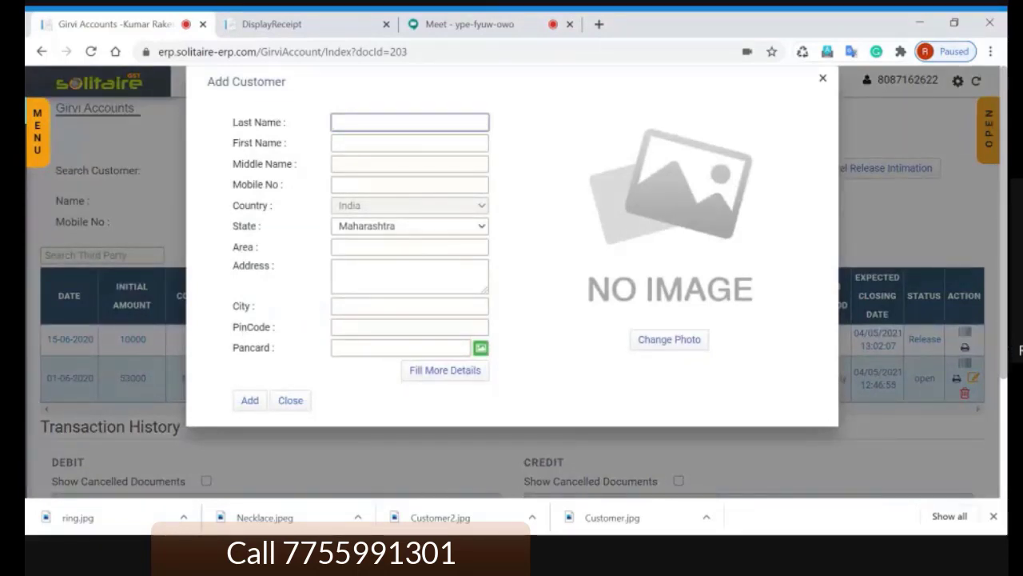
text(XYZ)
key(Tab)
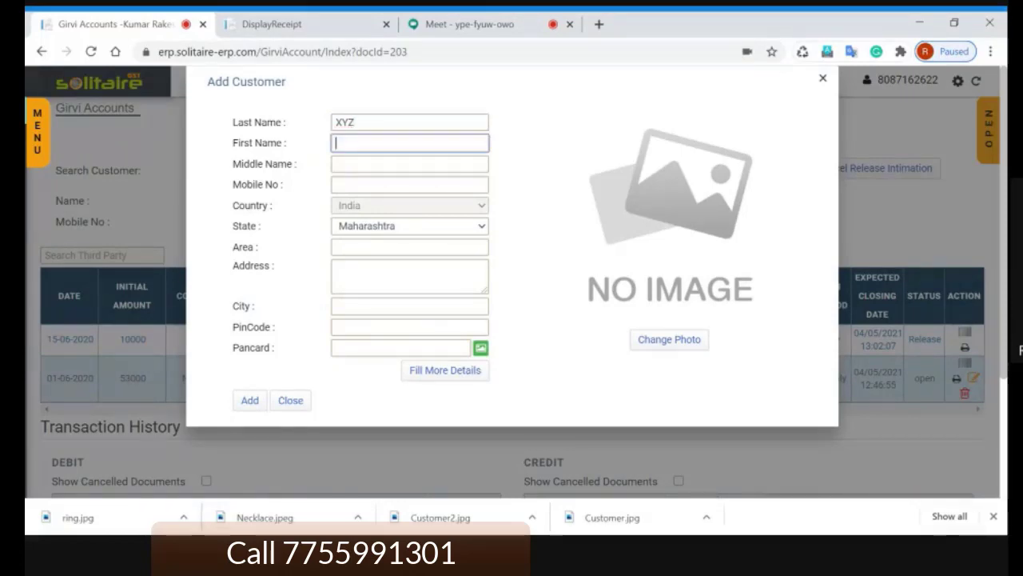
text(Jeweller)
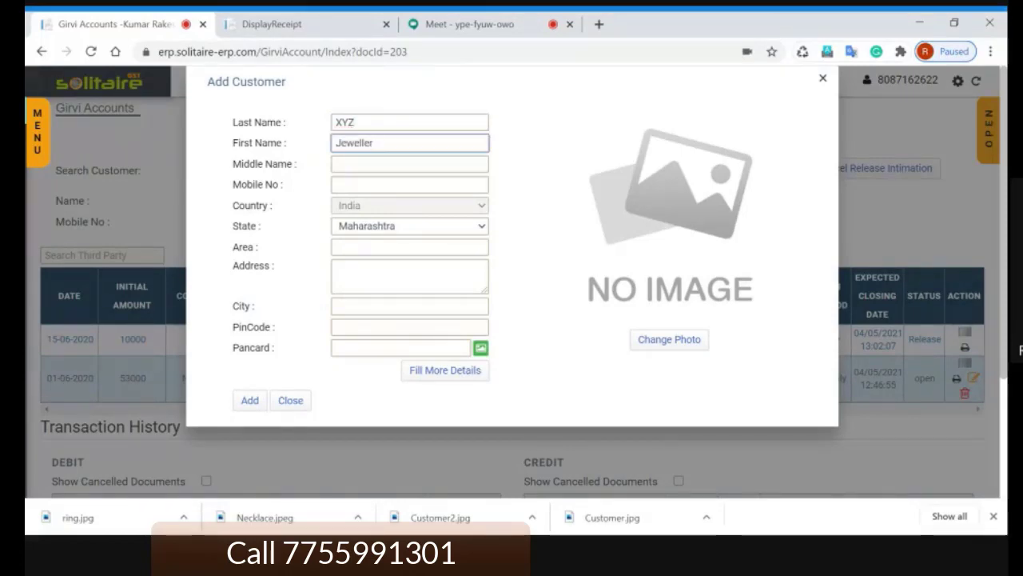
click(251, 404)
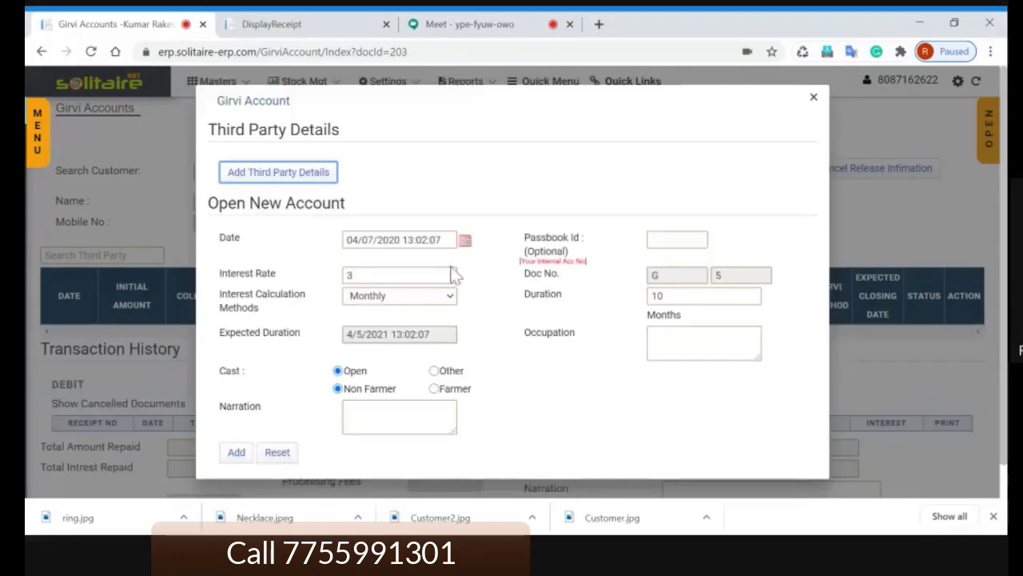
click(289, 183)
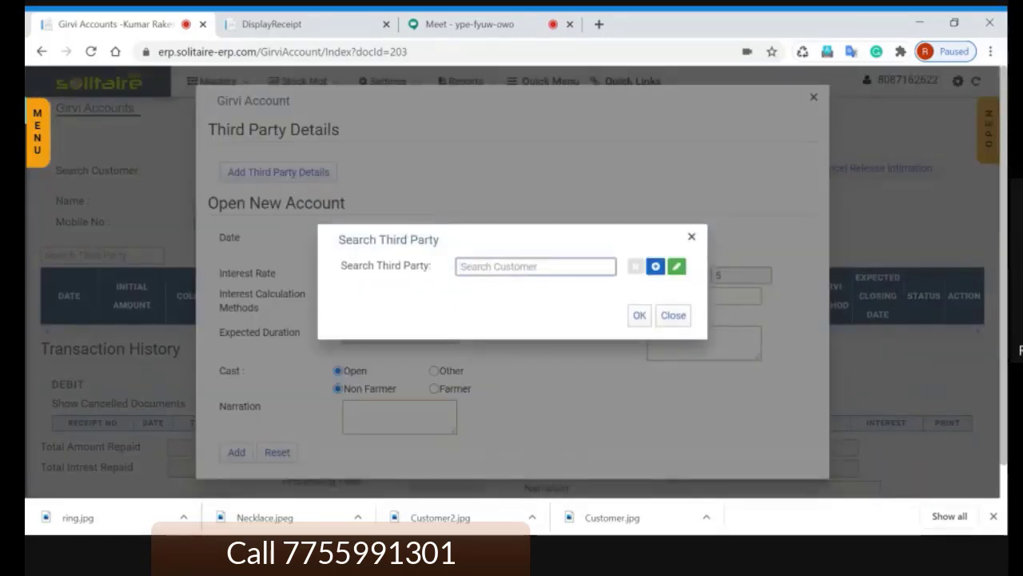
Step: Create a new third-party record with the person's last and first names
click(656, 268)
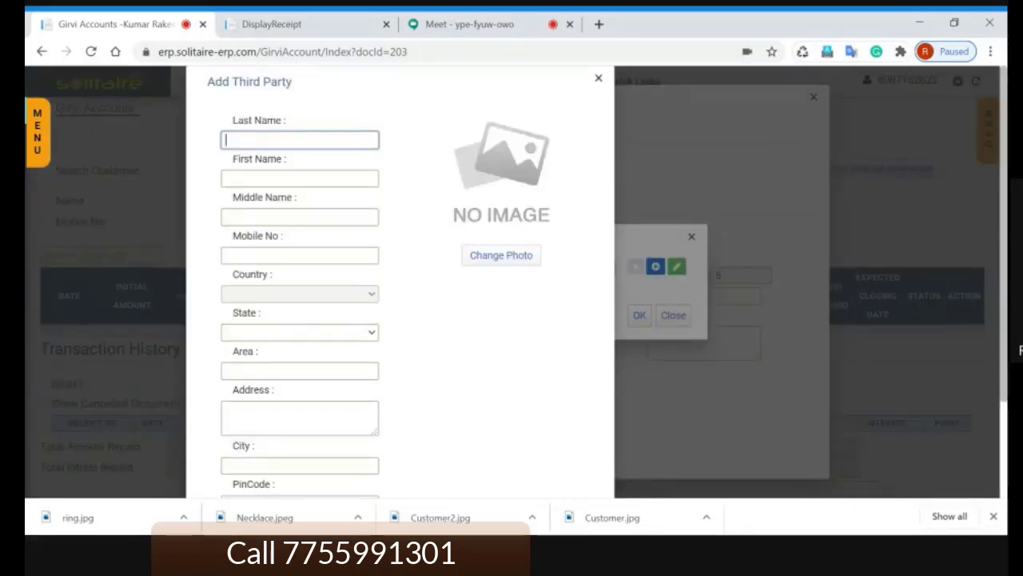
text(Vin)
key(BackSpace)
key(BackSpace)
key(BackSpace)
key(BackSpace)
click(250, 180)
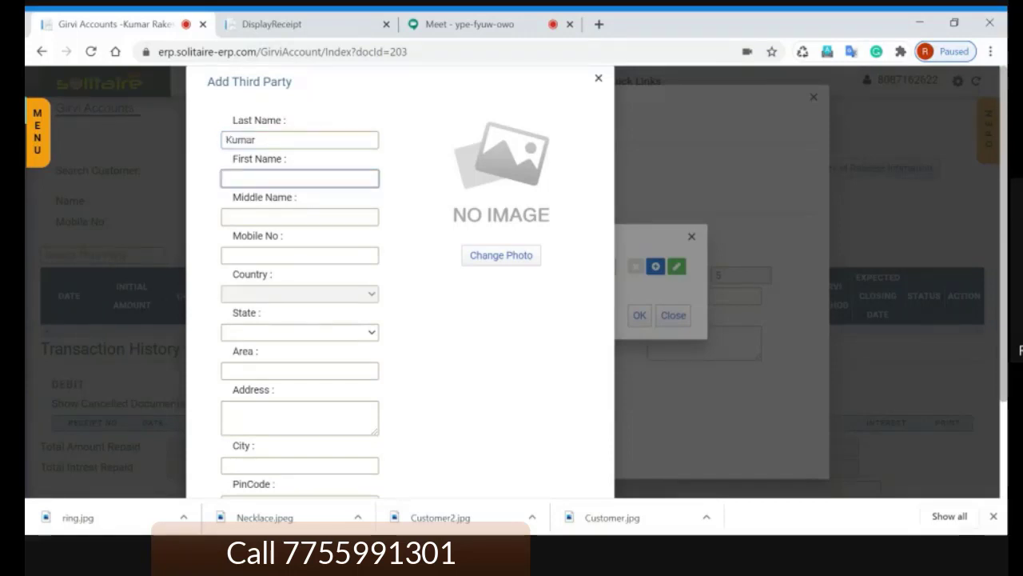
key(Tab)
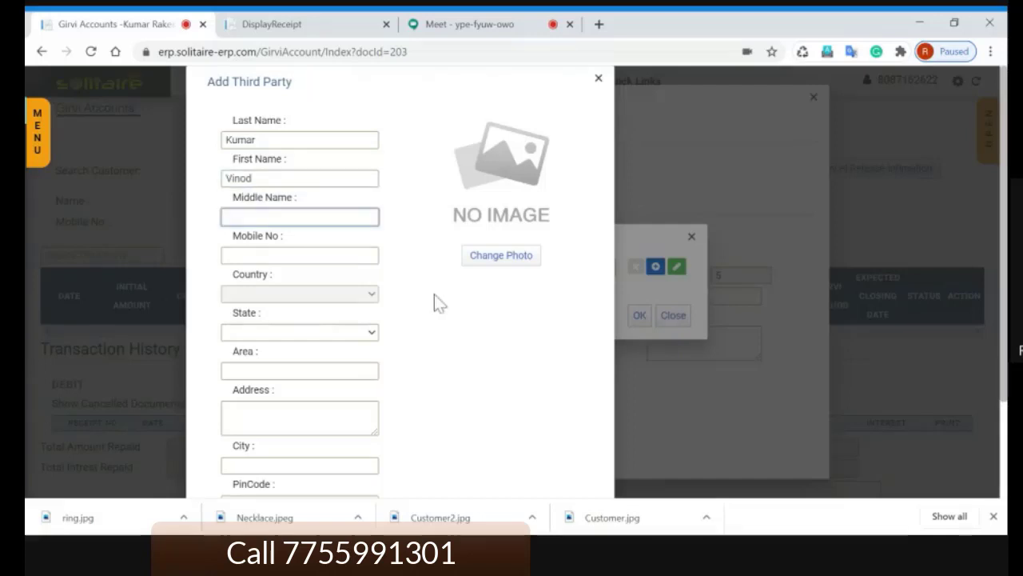
scroll(434, 295, down, 2)
click(250, 471)
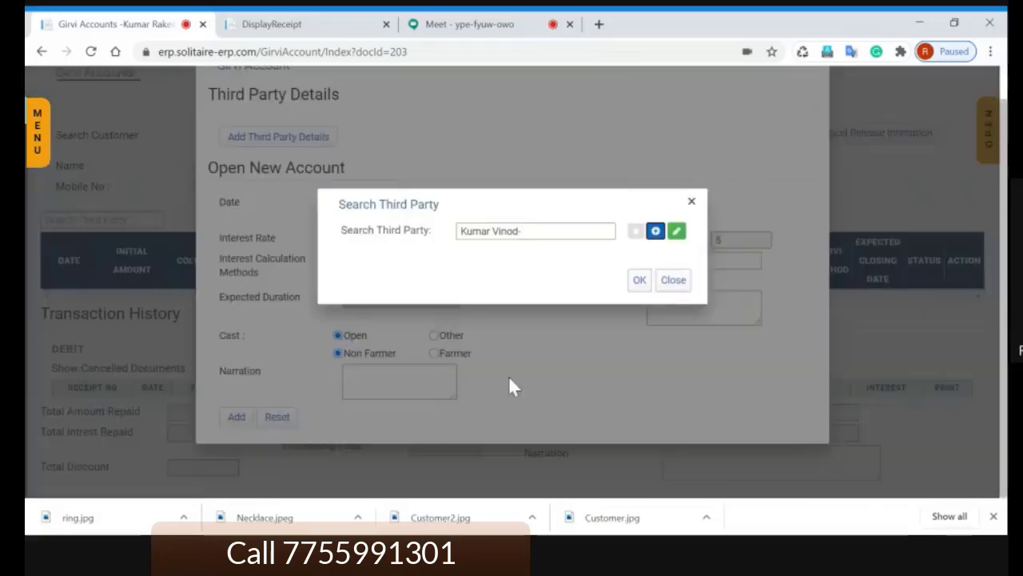
Step: Attach the third party and create the G 5 account at 3% monthly for 10 months
click(640, 279)
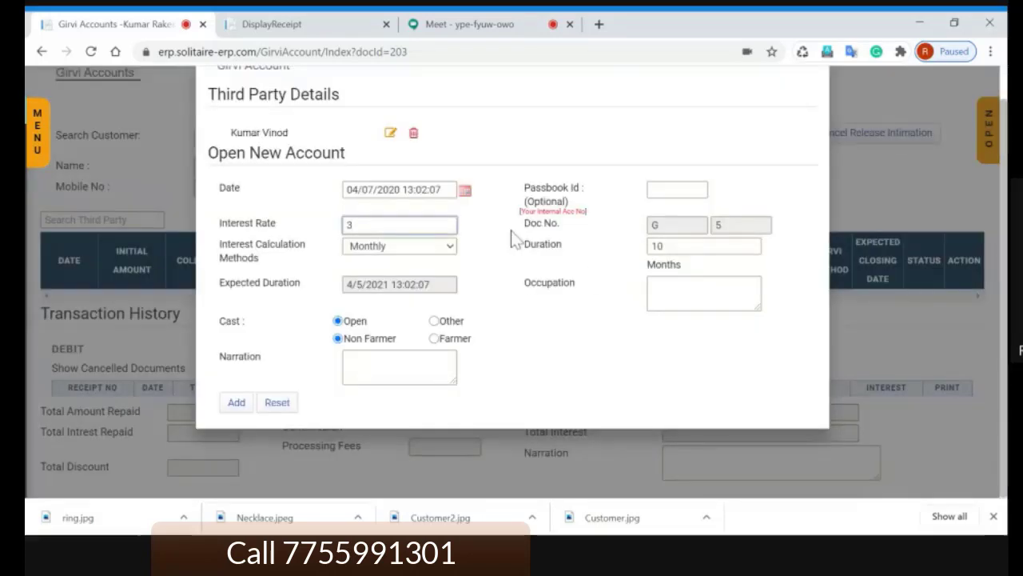
click(506, 209)
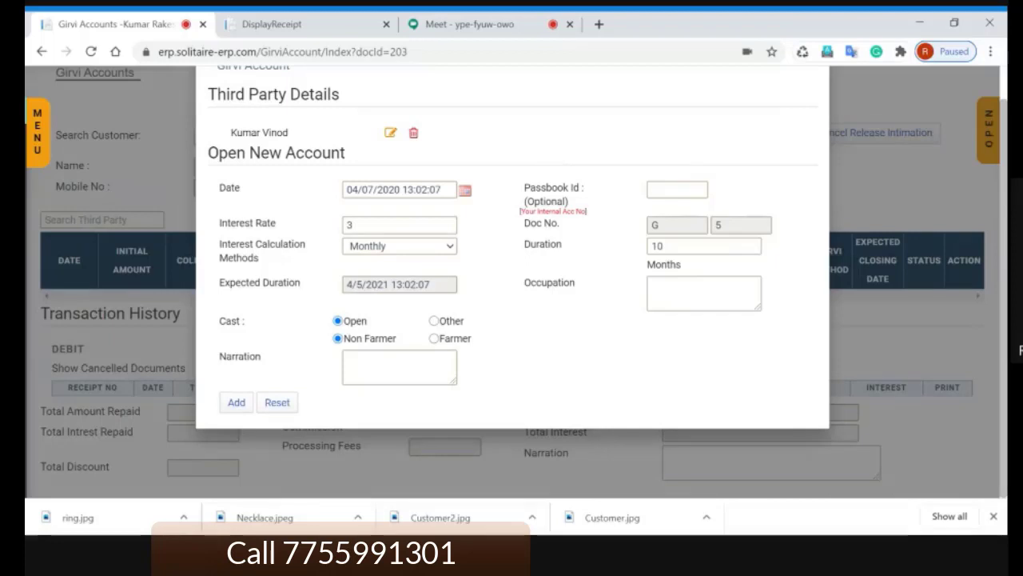
drag(230, 133, 288, 132)
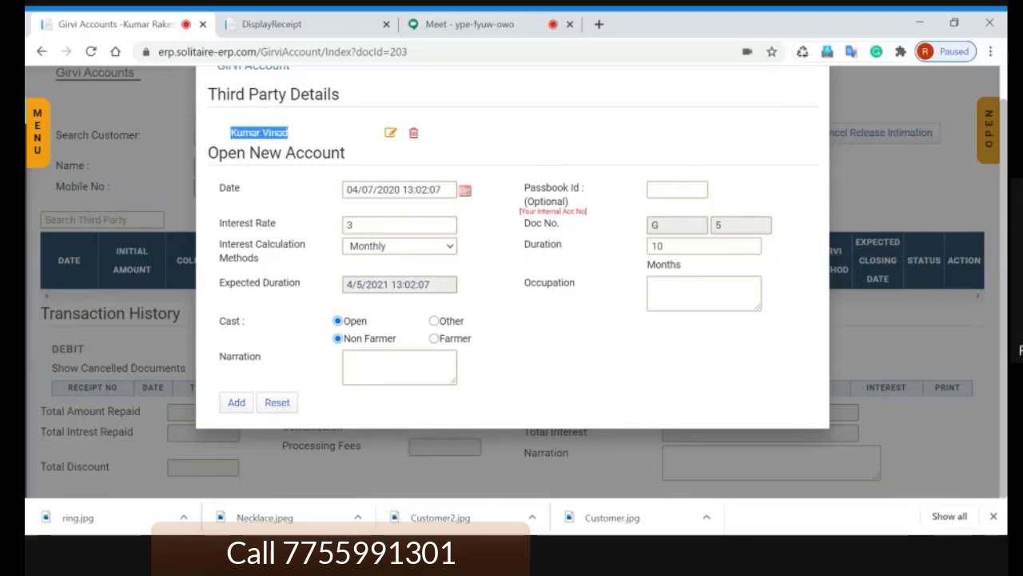
click(528, 151)
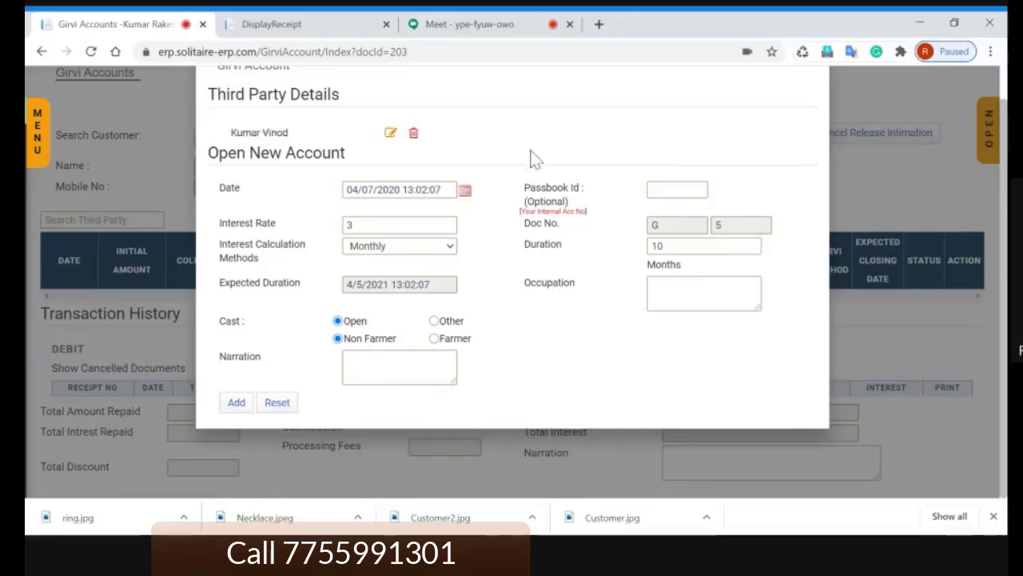
click(235, 404)
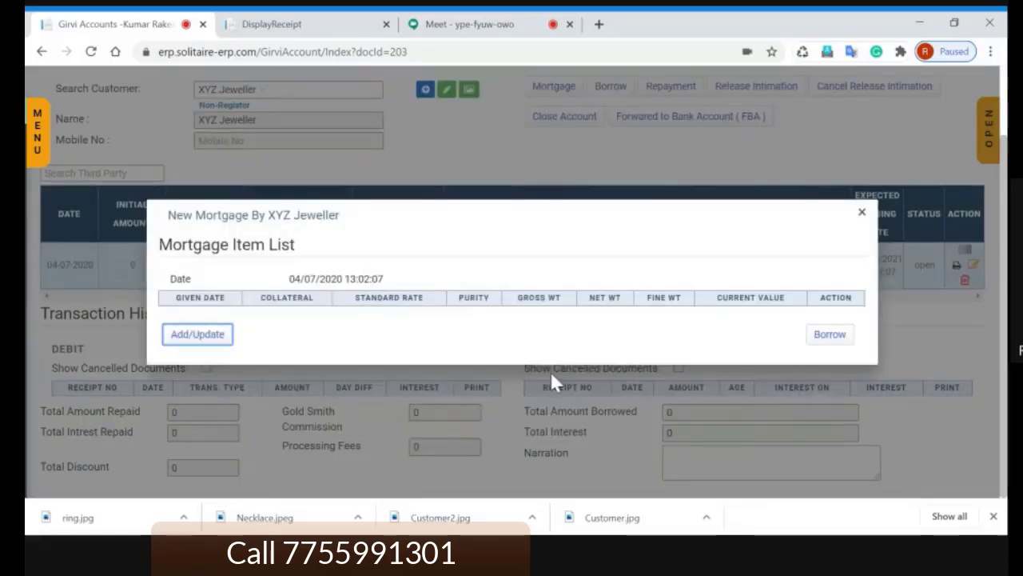
Step: Close the empty Mortgage Item List and try a third-party search, leaving it empty
click(862, 214)
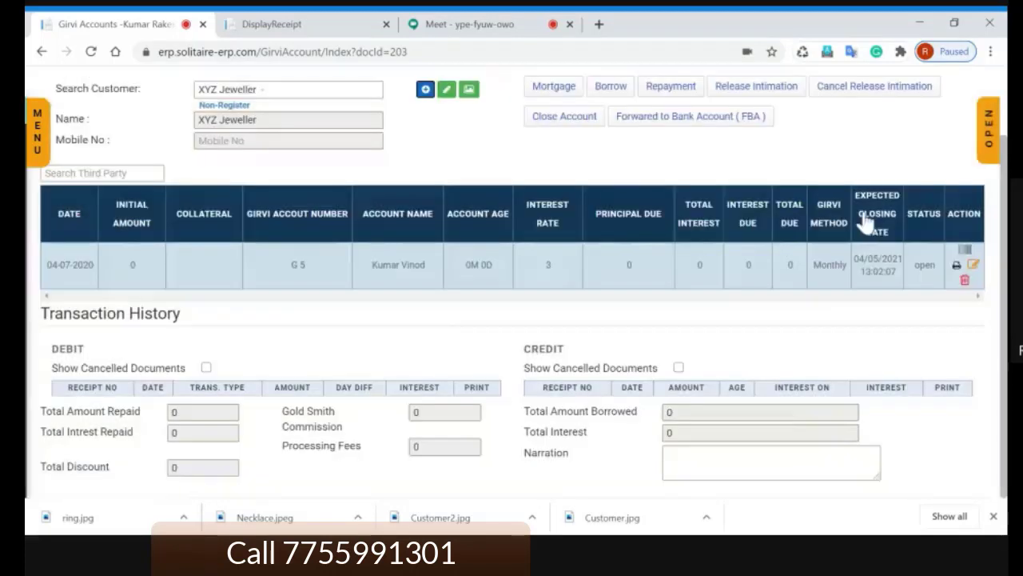
scroll(437, 320, up, 1)
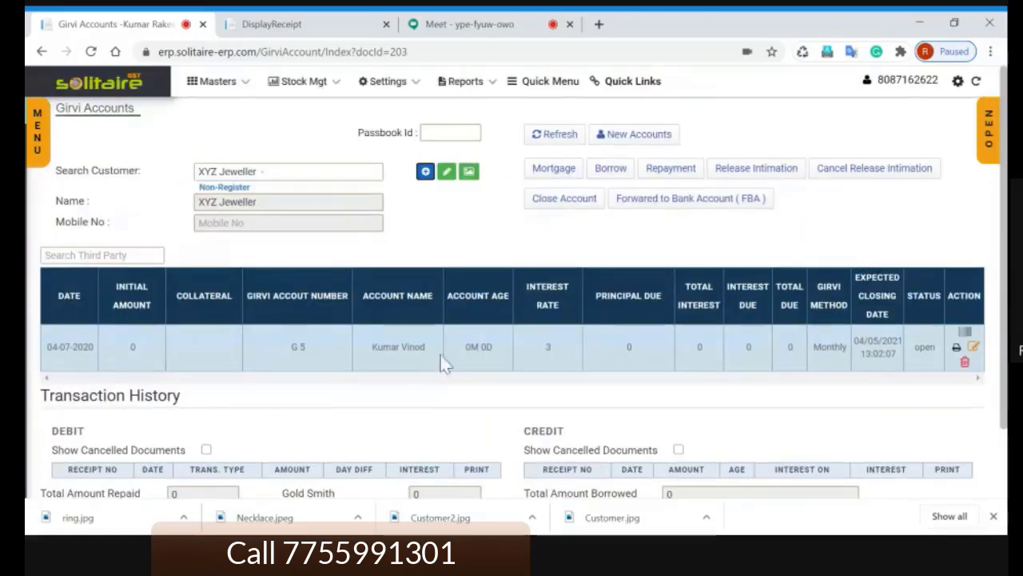
drag(427, 347, 371, 347)
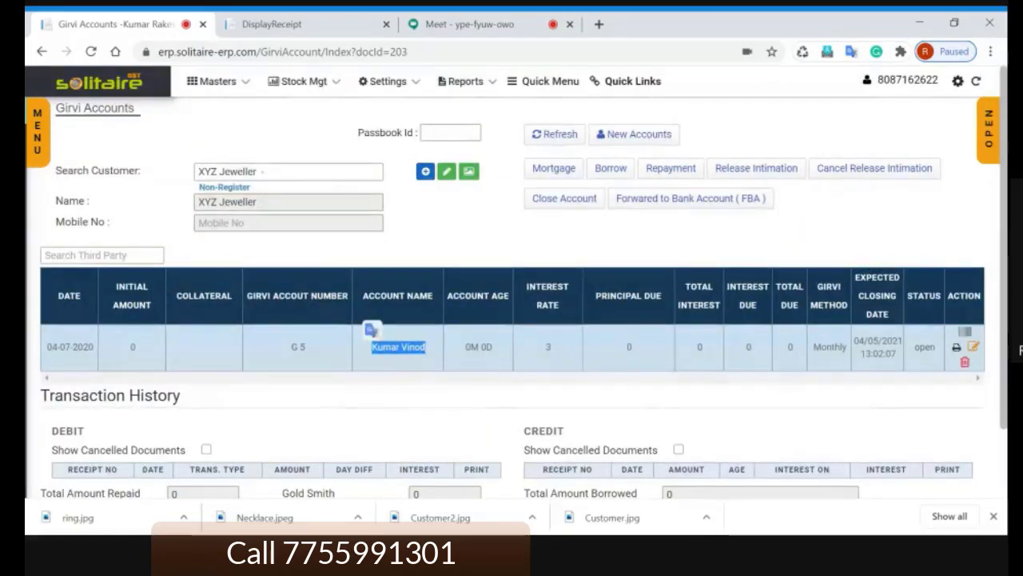
click(463, 246)
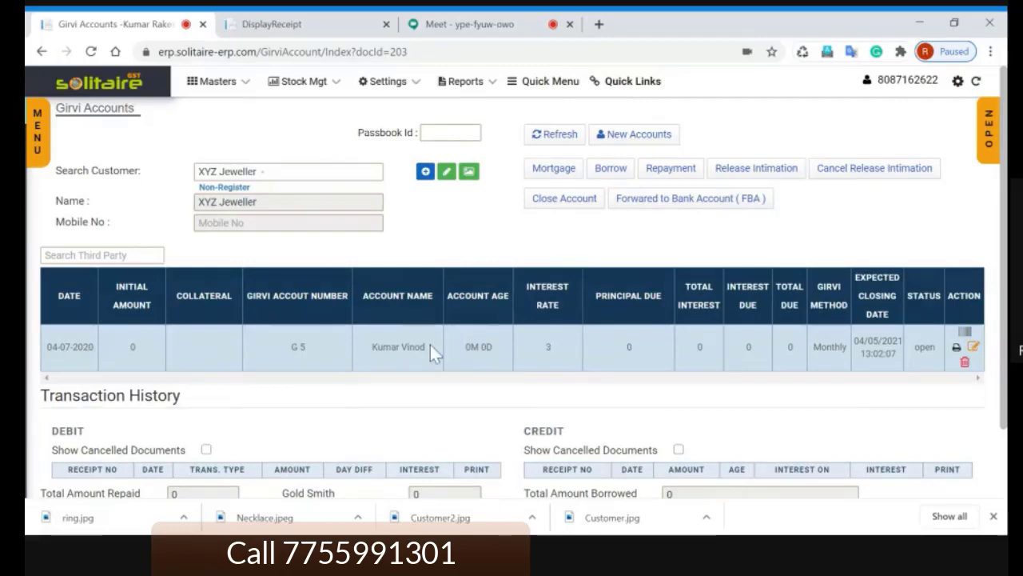
drag(373, 347, 425, 347)
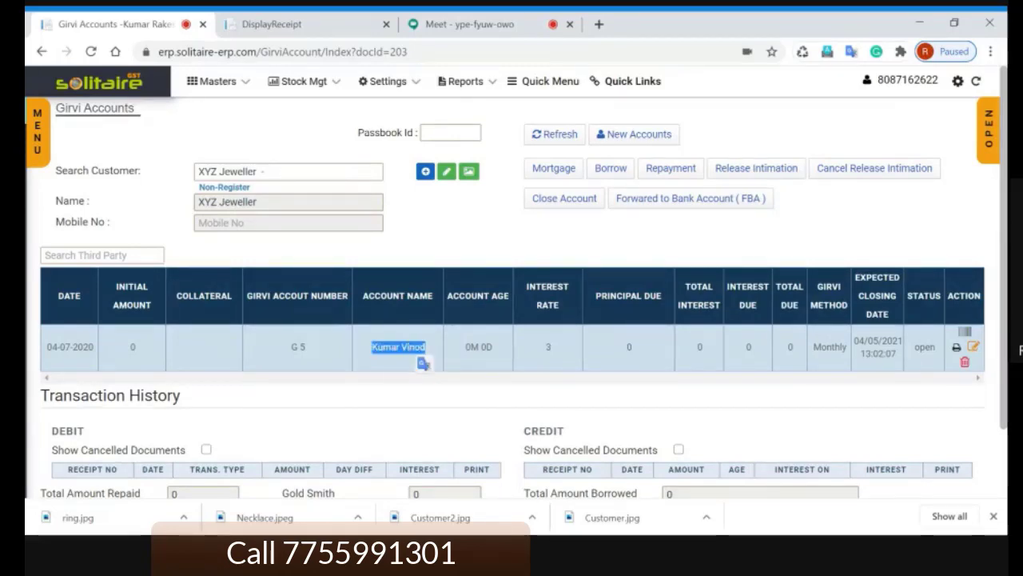
click(601, 325)
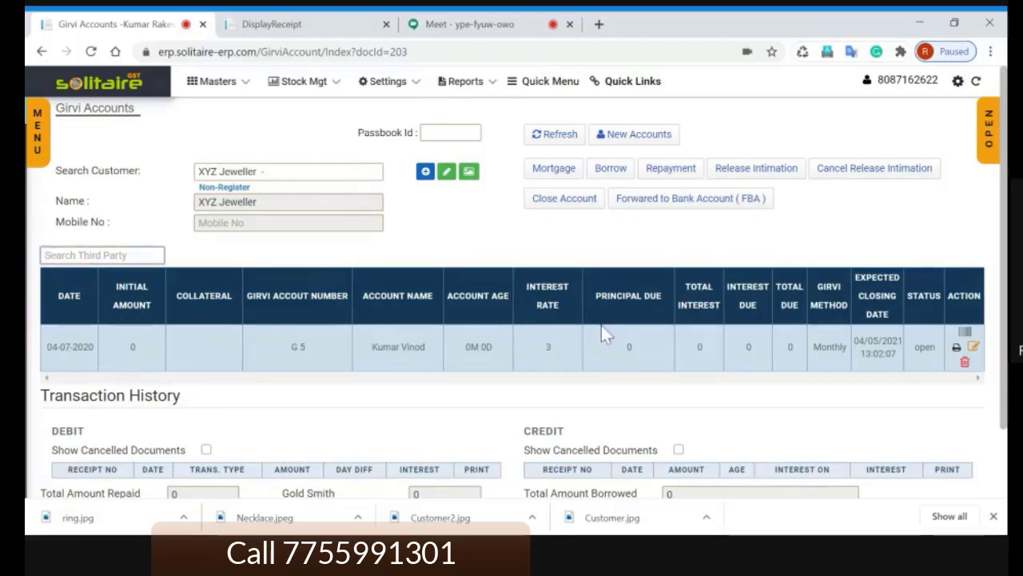
text(Kum)
key(BackSpace)
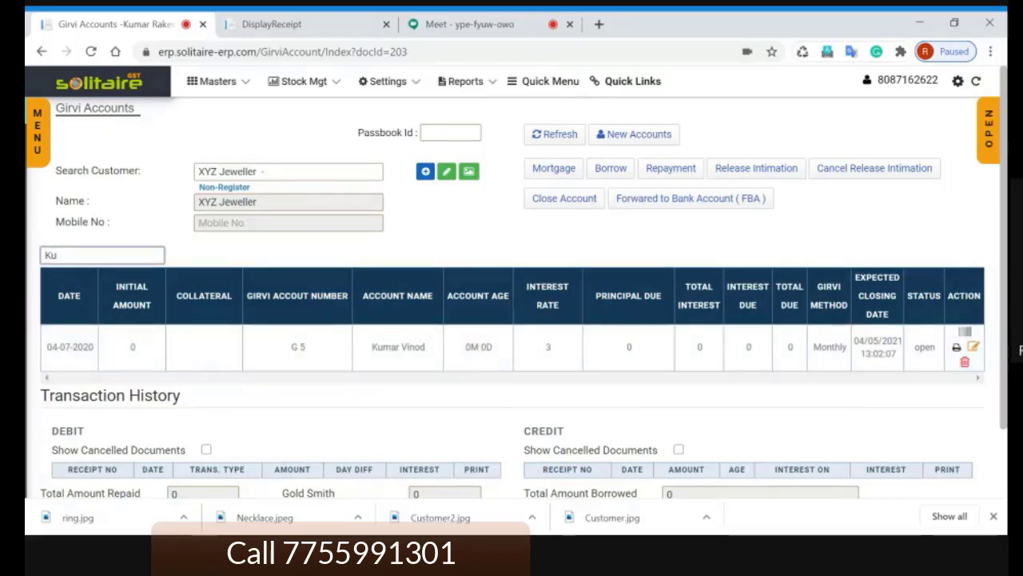
key(BackSpace)
key(BackSpace)
click(495, 238)
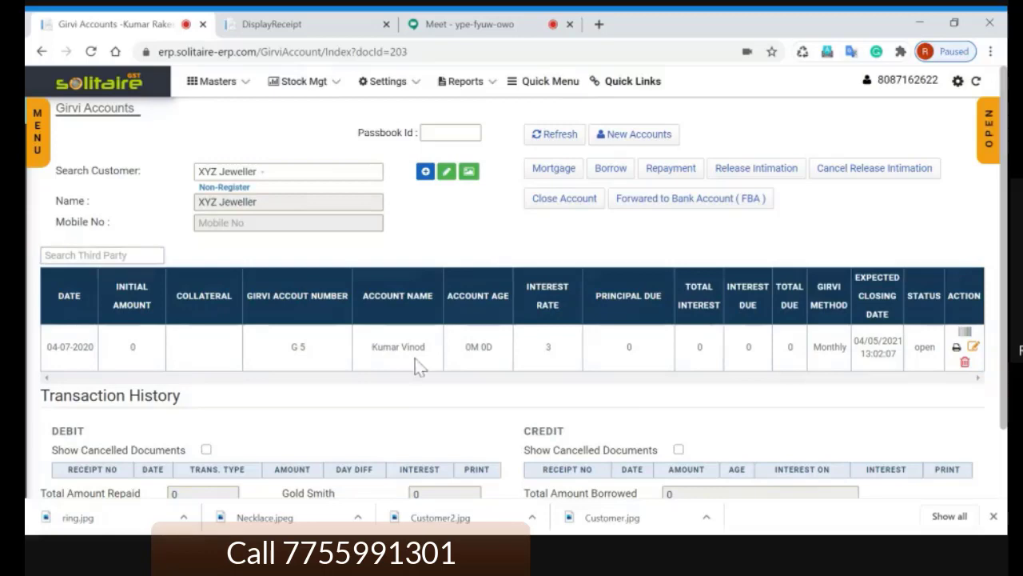
Step: Highlight the new G 5 account's name in the Girvi Accounts list several times
drag(428, 348, 371, 348)
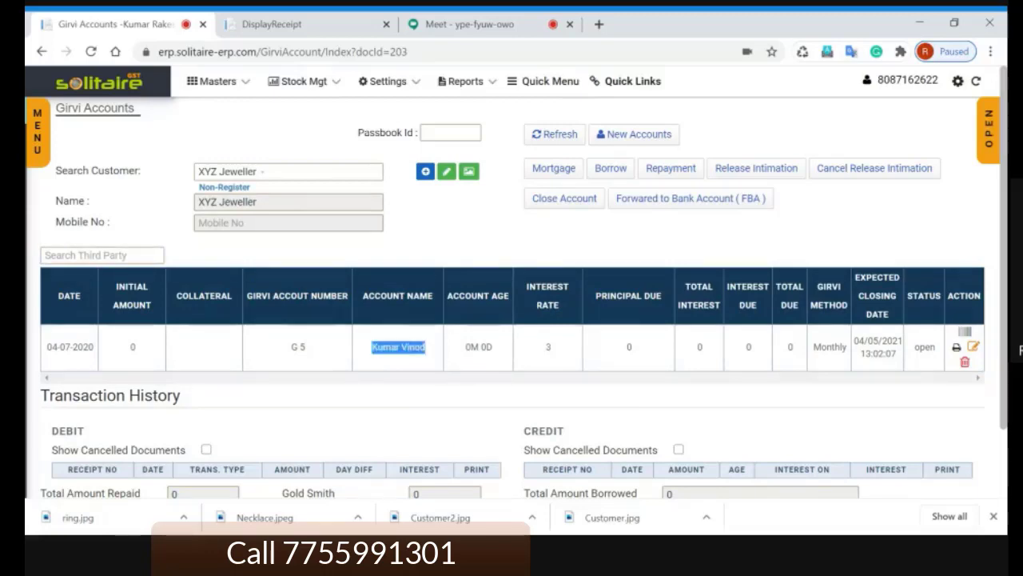
click(447, 254)
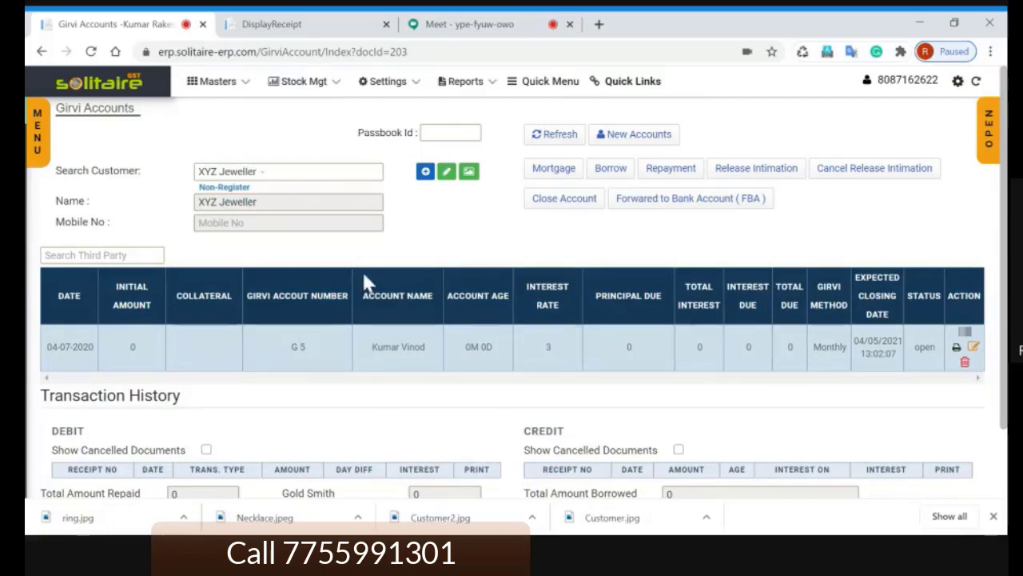
drag(428, 348, 371, 348)
click(449, 257)
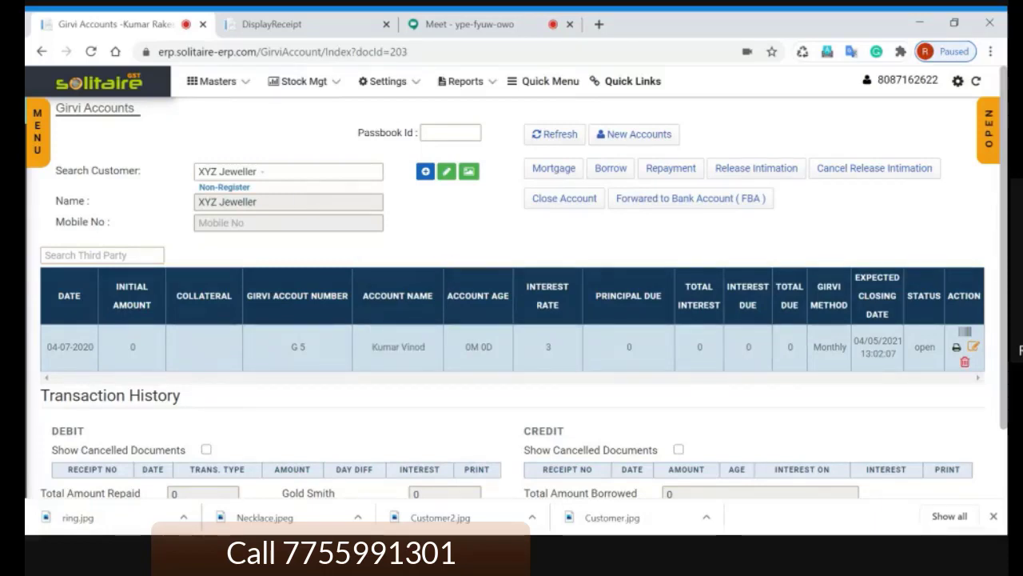
drag(429, 347, 371, 348)
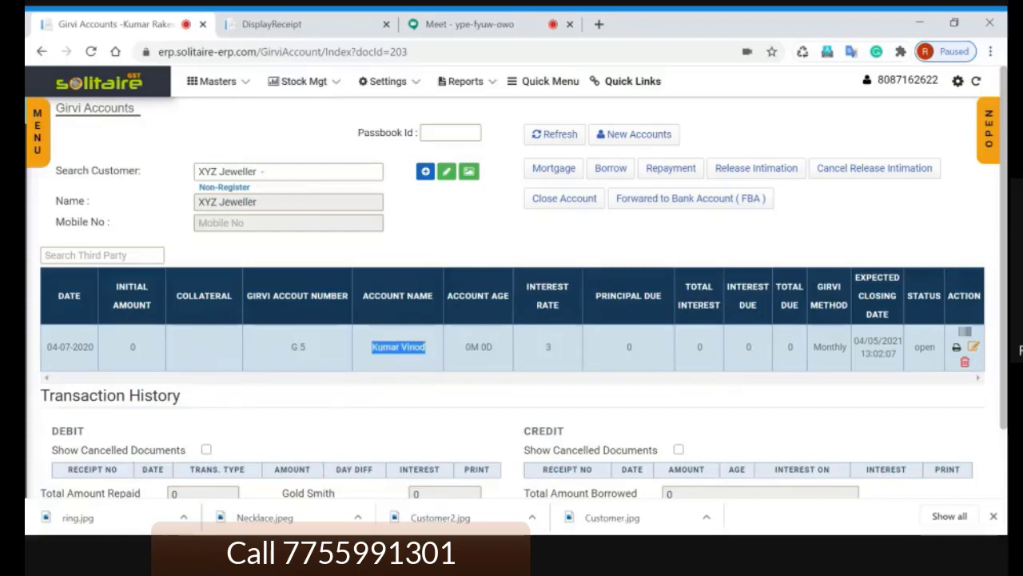
click(477, 258)
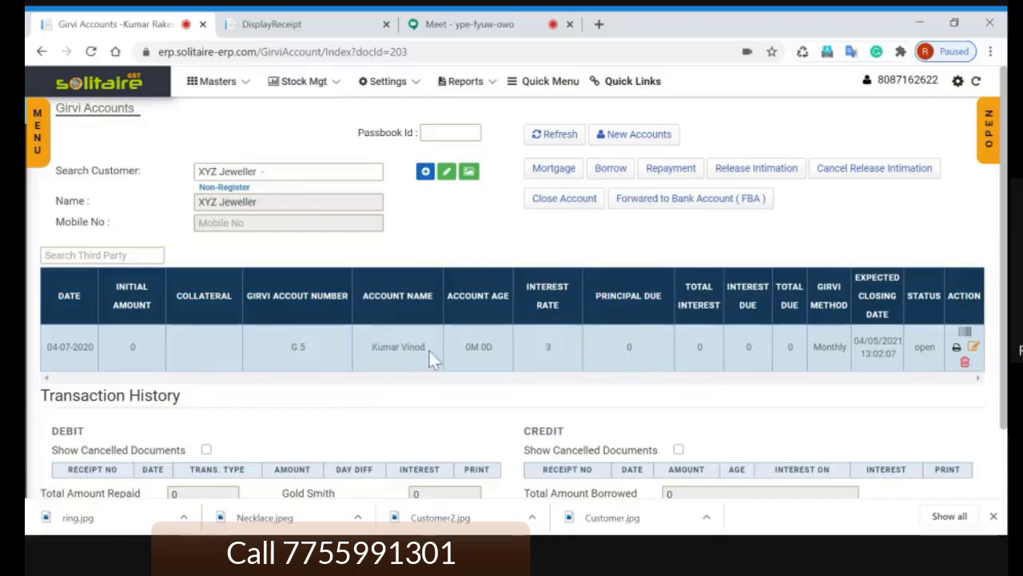
drag(429, 347, 369, 346)
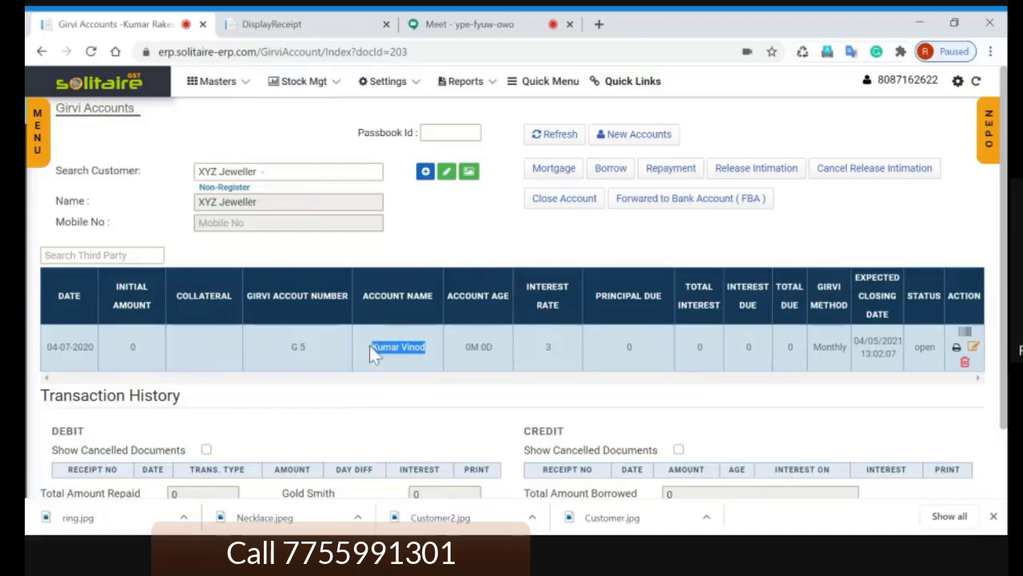
click(470, 264)
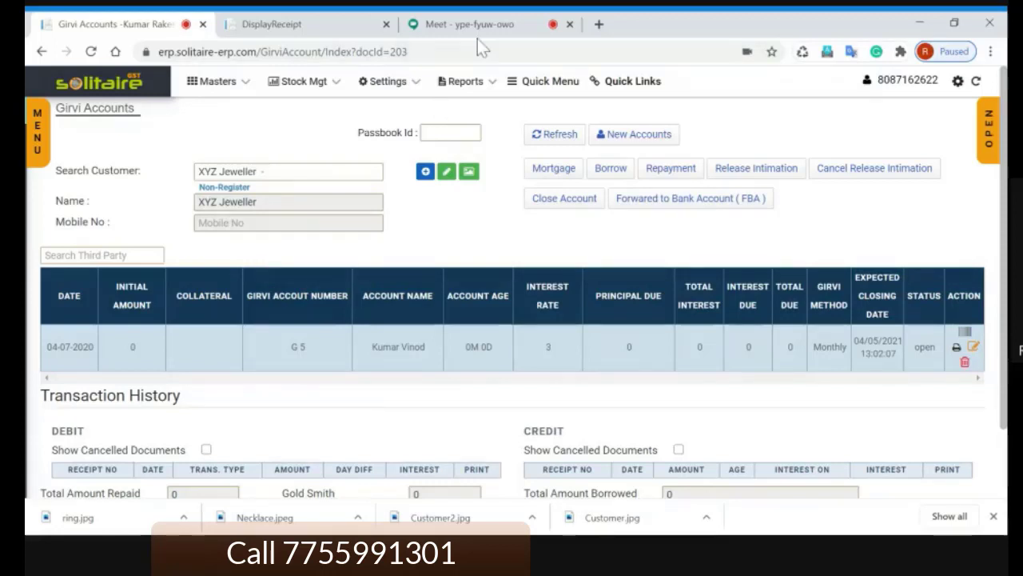
click(569, 204)
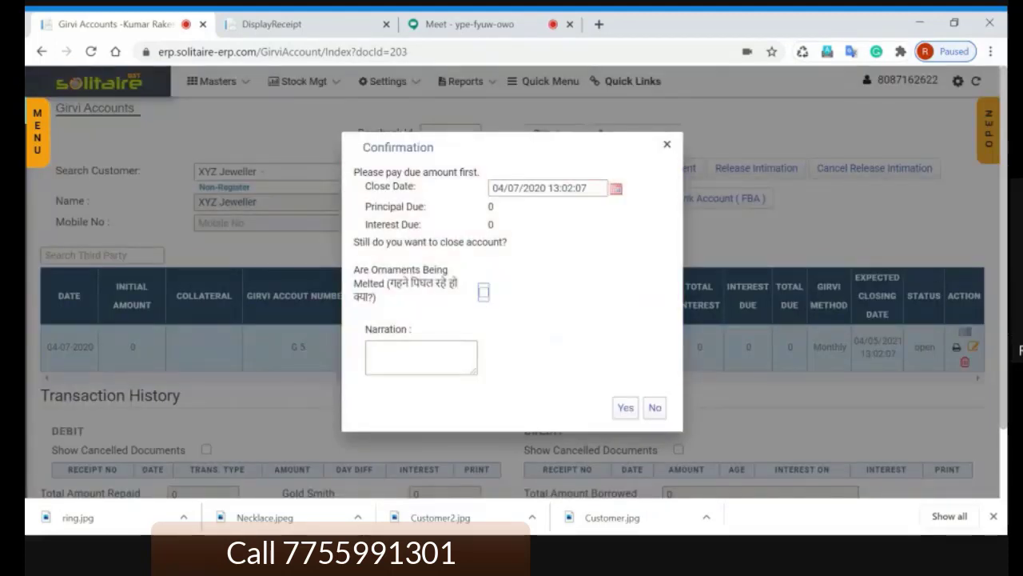
click(623, 410)
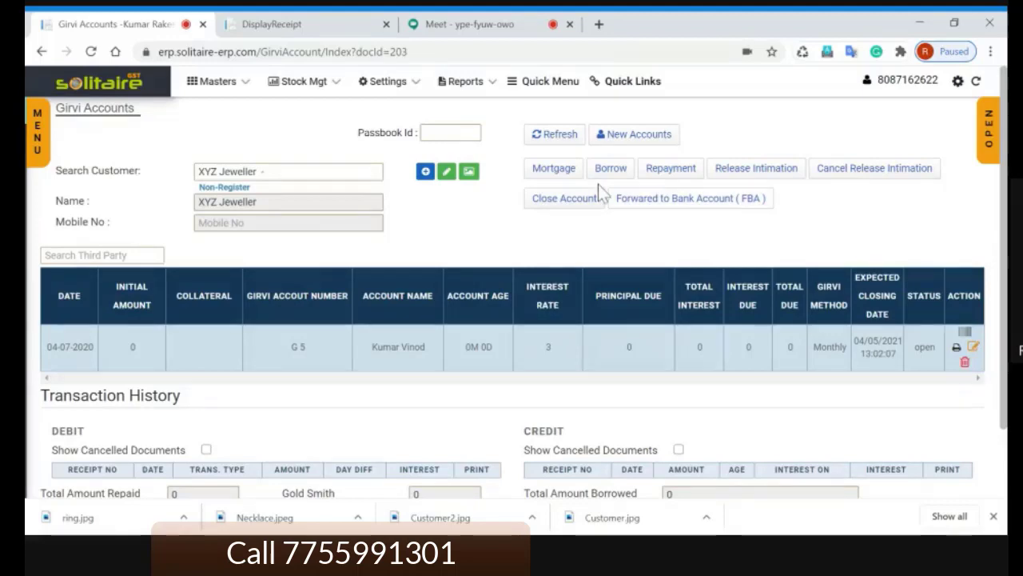
click(476, 26)
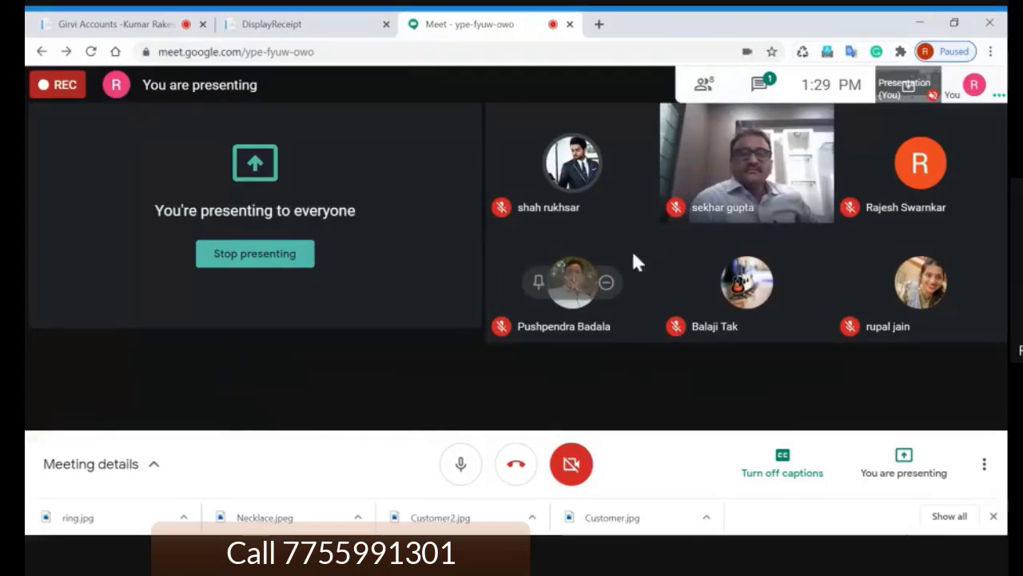
click(134, 32)
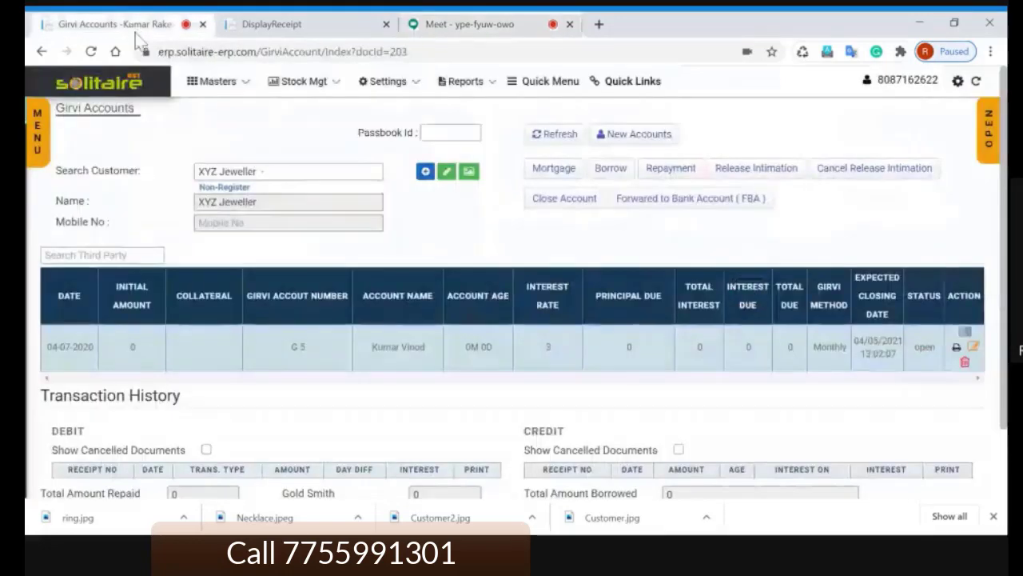
click(990, 144)
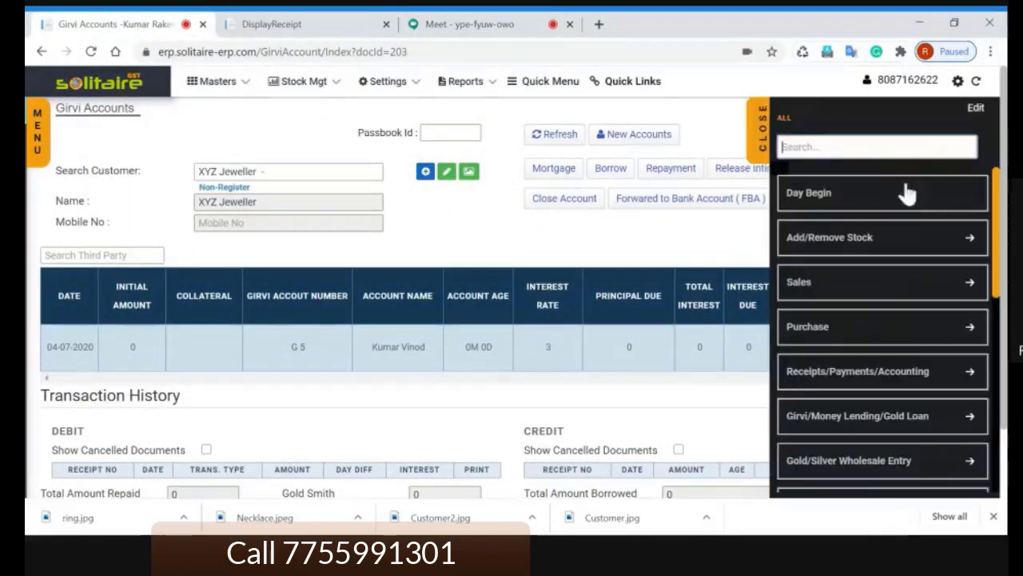
scroll(879, 336, down, 1)
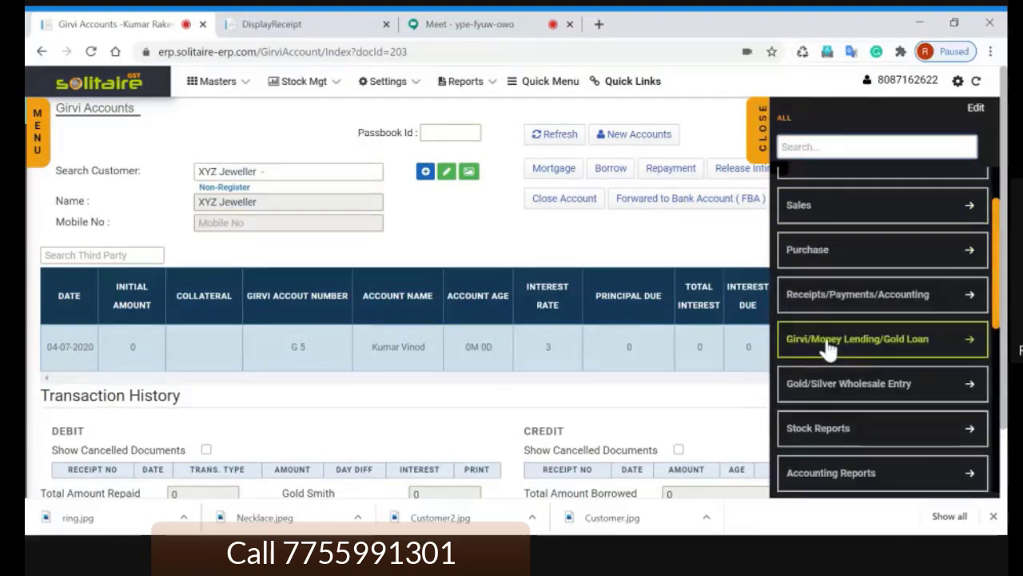
click(829, 346)
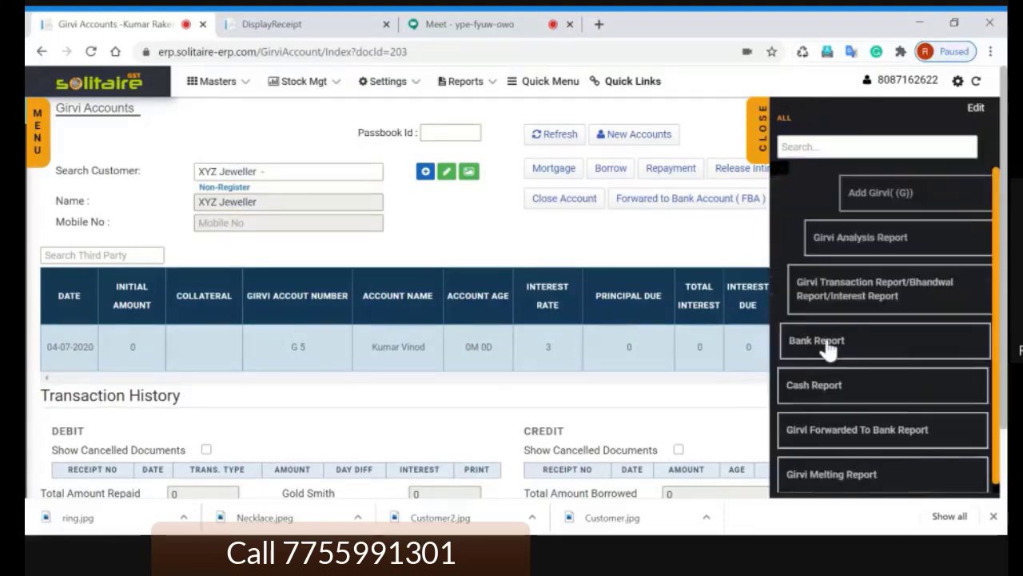
click(832, 240)
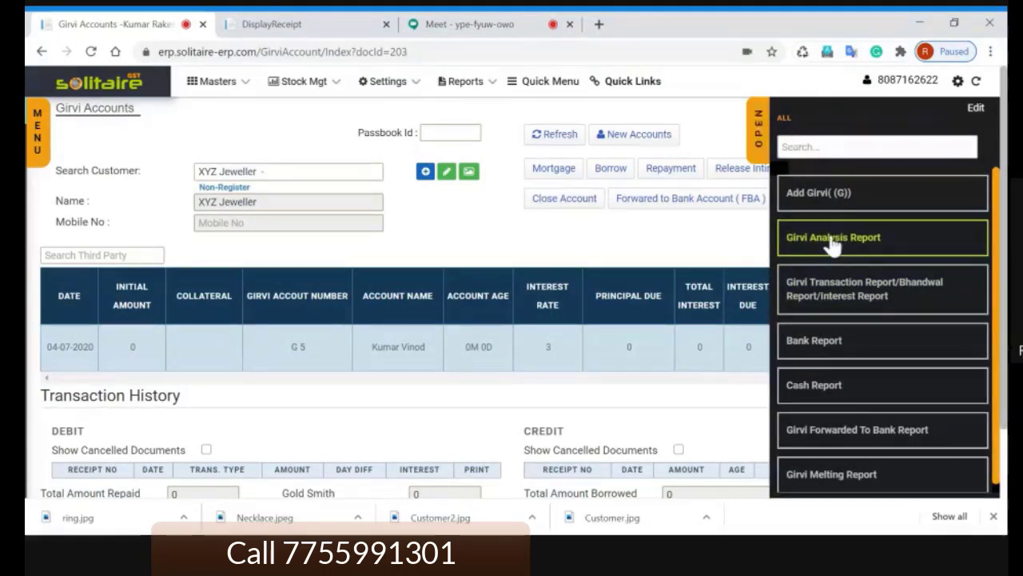
click(308, 26)
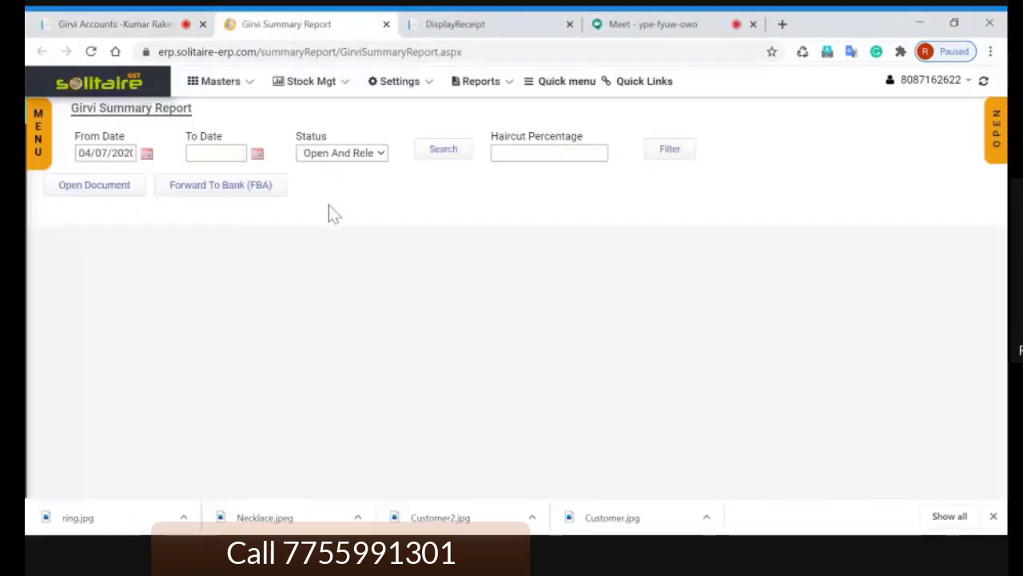
drag(134, 152, 77, 153)
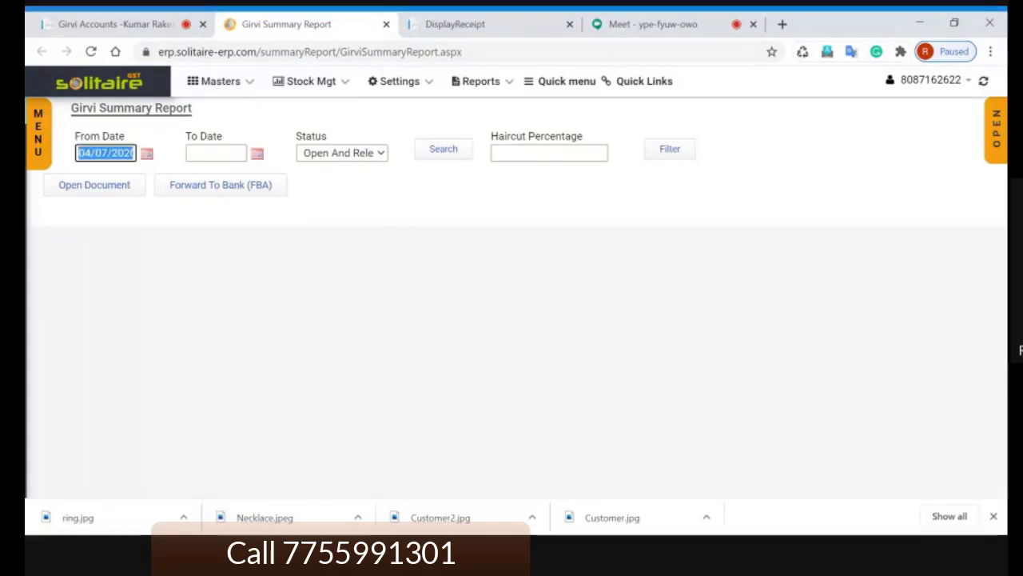
key(BackSpace)
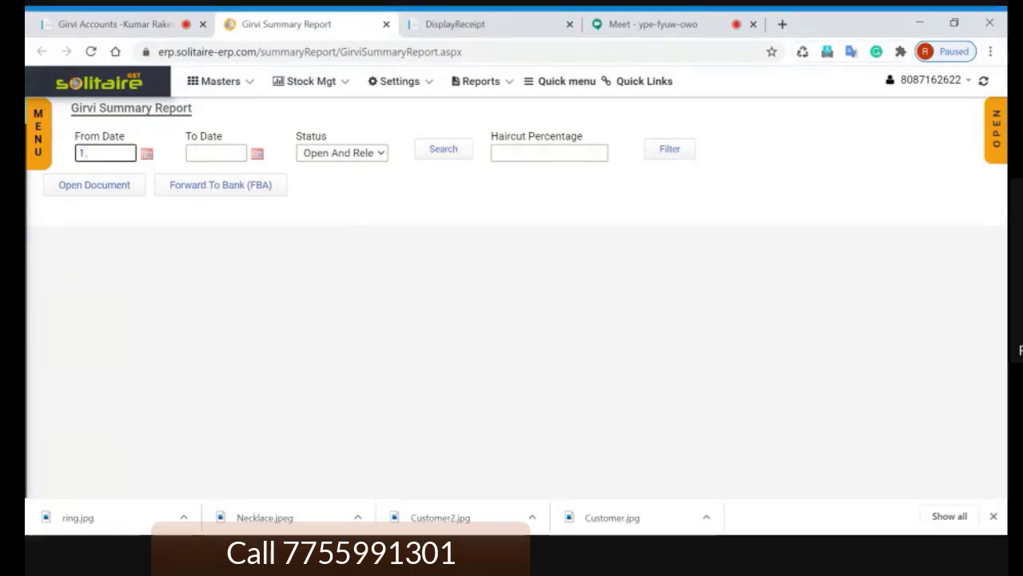
text(1.6)
key(Tab)
key(Tab)
key(Tab)
key(Return)
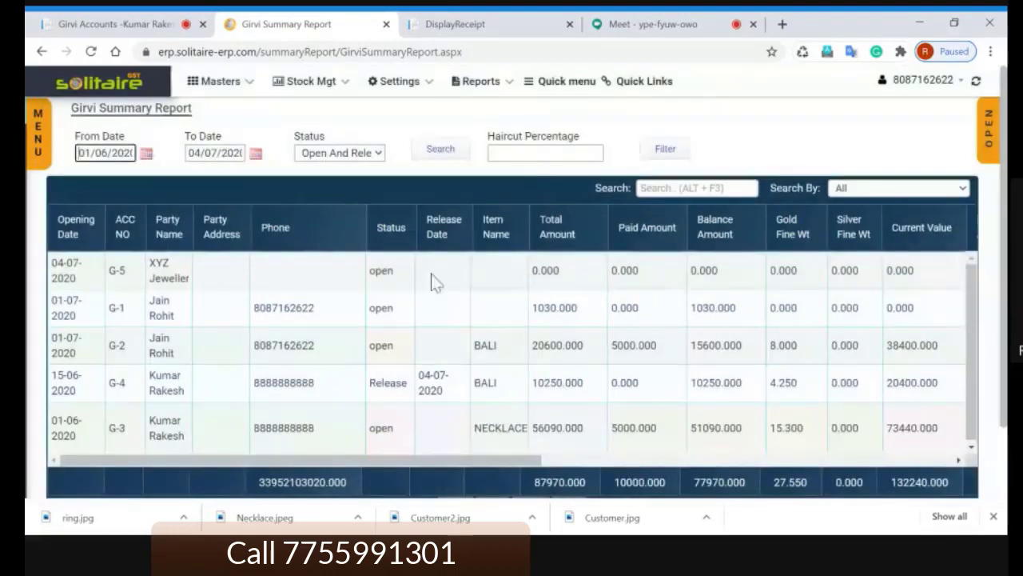
click(431, 281)
click(441, 308)
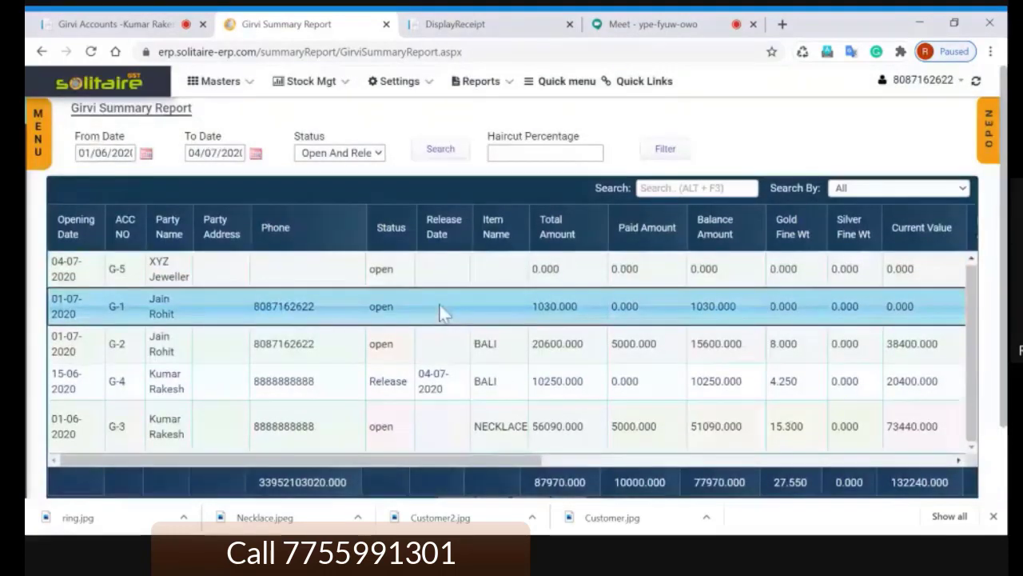
scroll(440, 308, down, 1)
scroll(441, 309, up, 1)
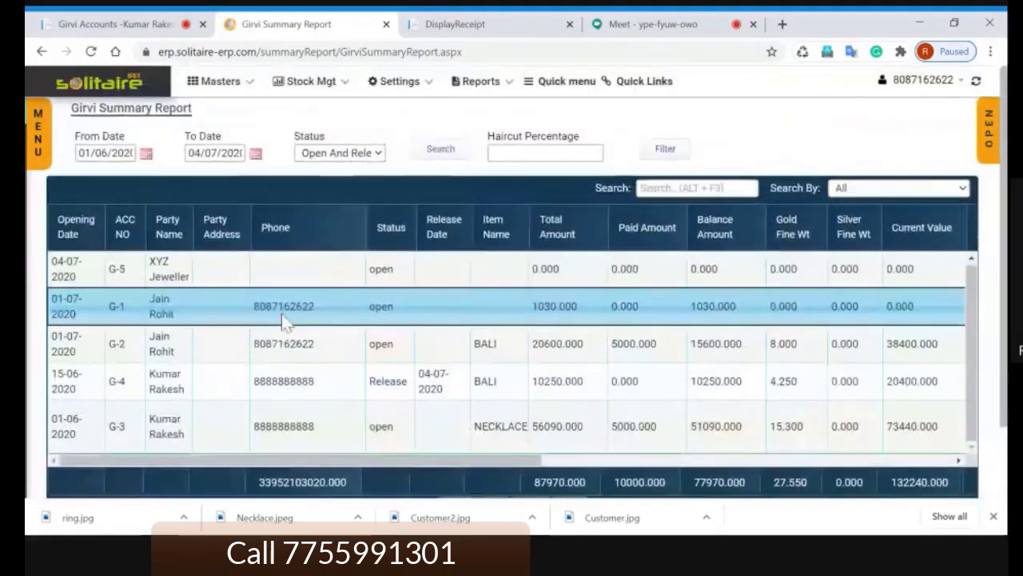
click(177, 275)
click(179, 302)
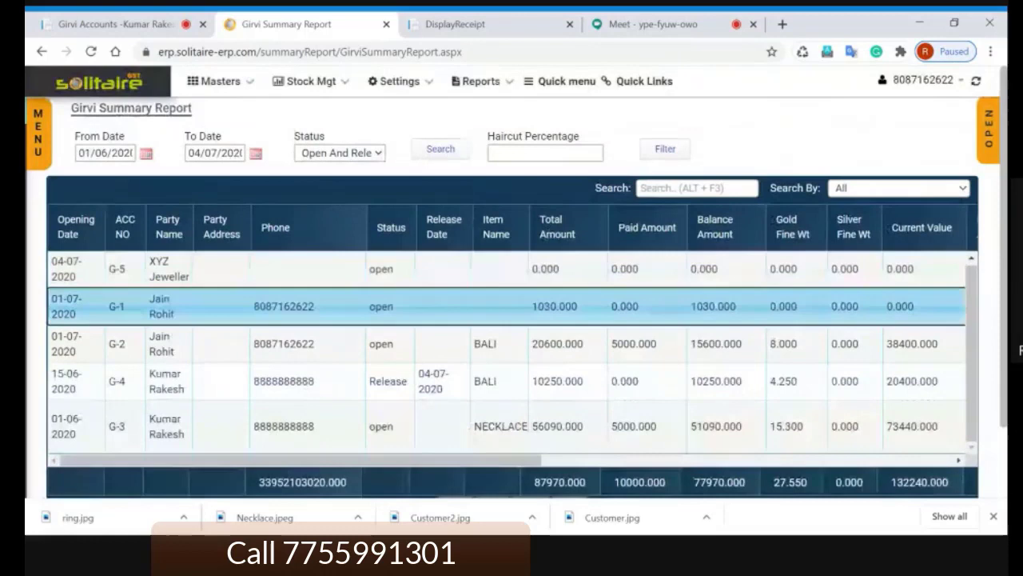
click(171, 347)
click(171, 383)
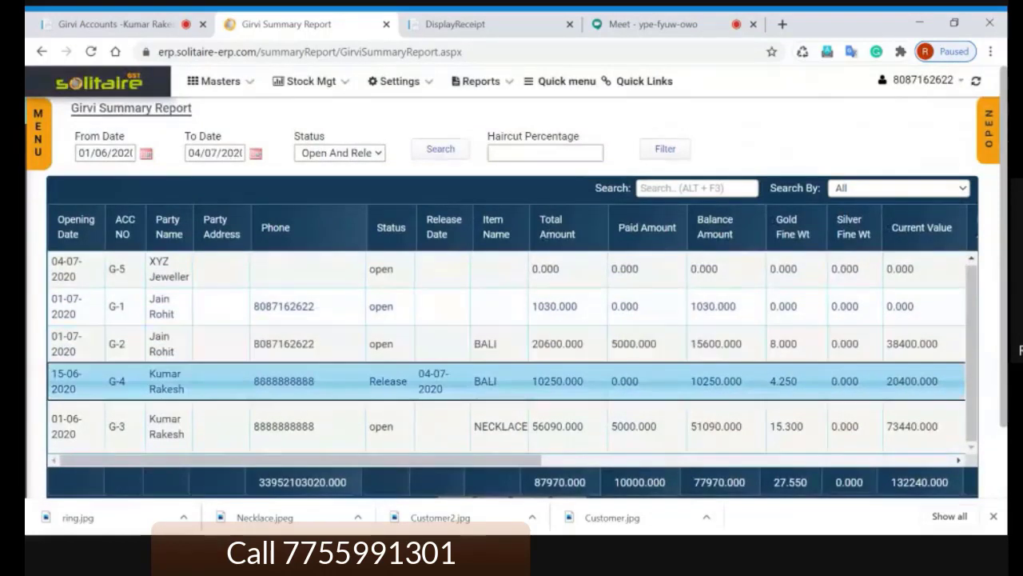
click(177, 272)
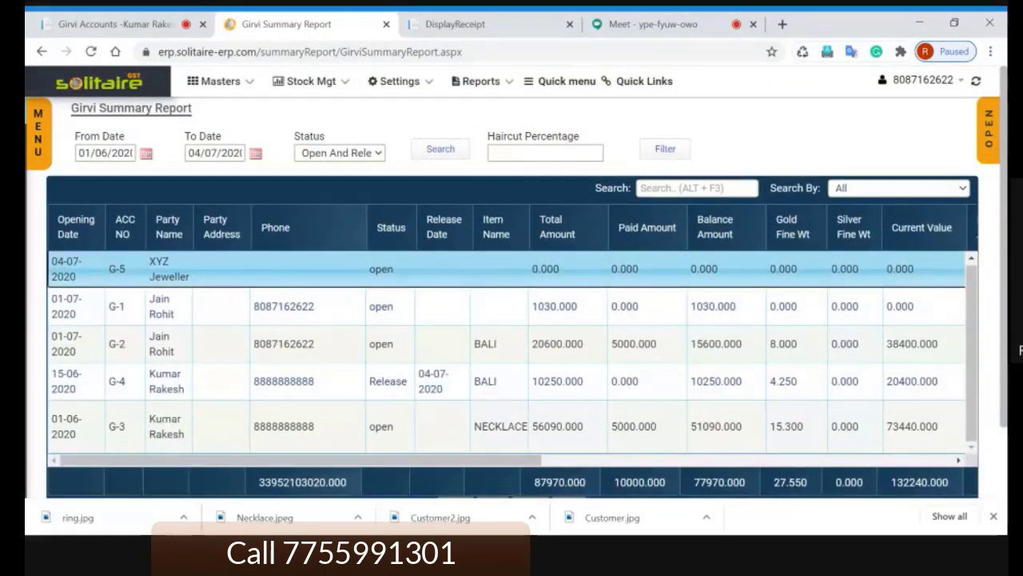
click(281, 320)
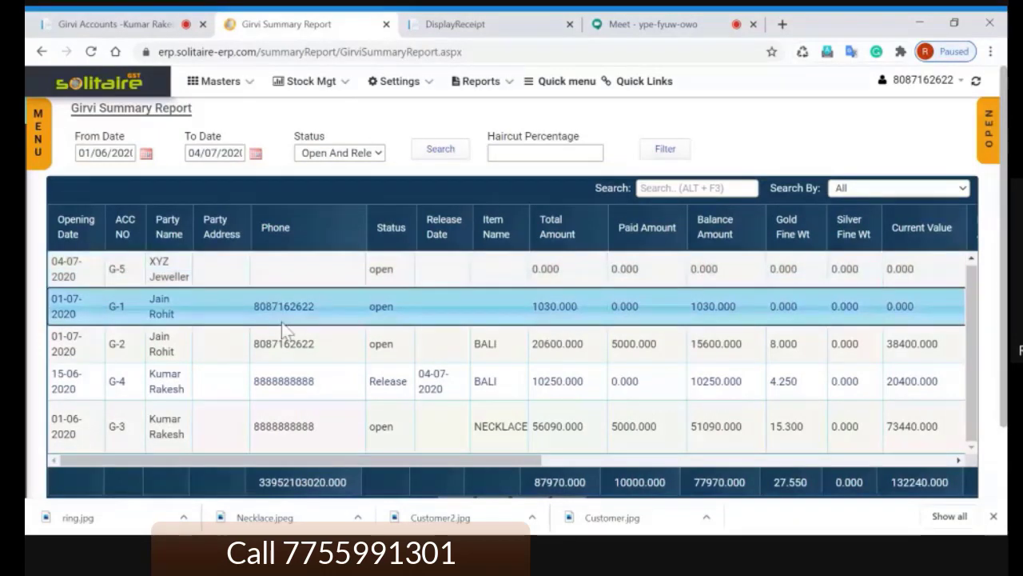
click(399, 356)
click(402, 381)
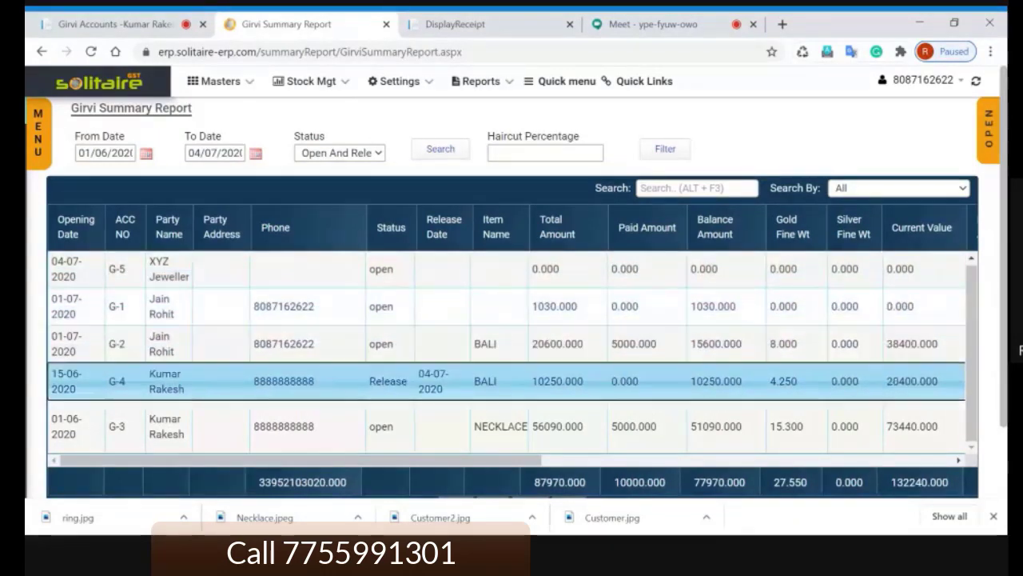
scroll(296, 396, down, 1)
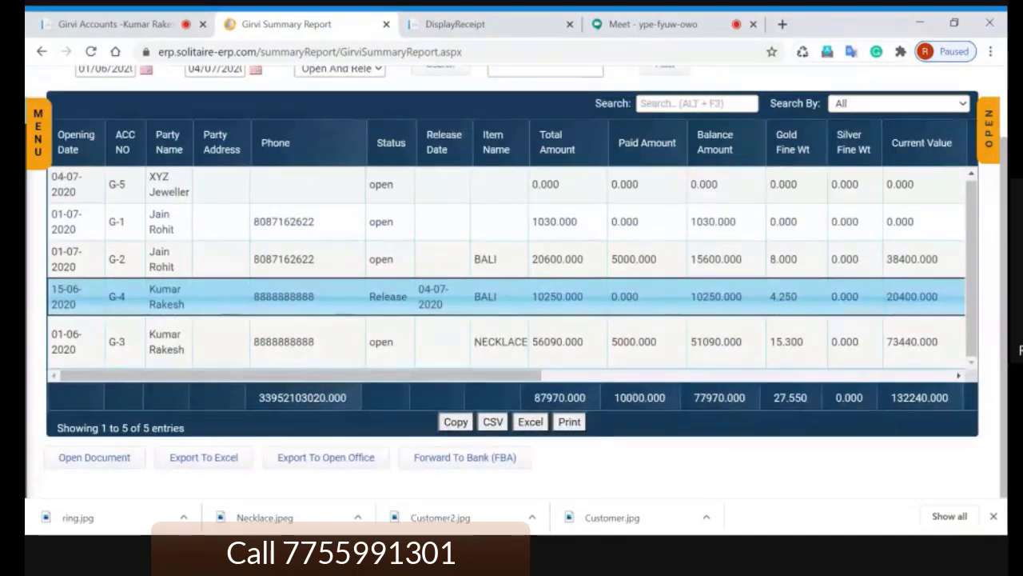
double_click(558, 297)
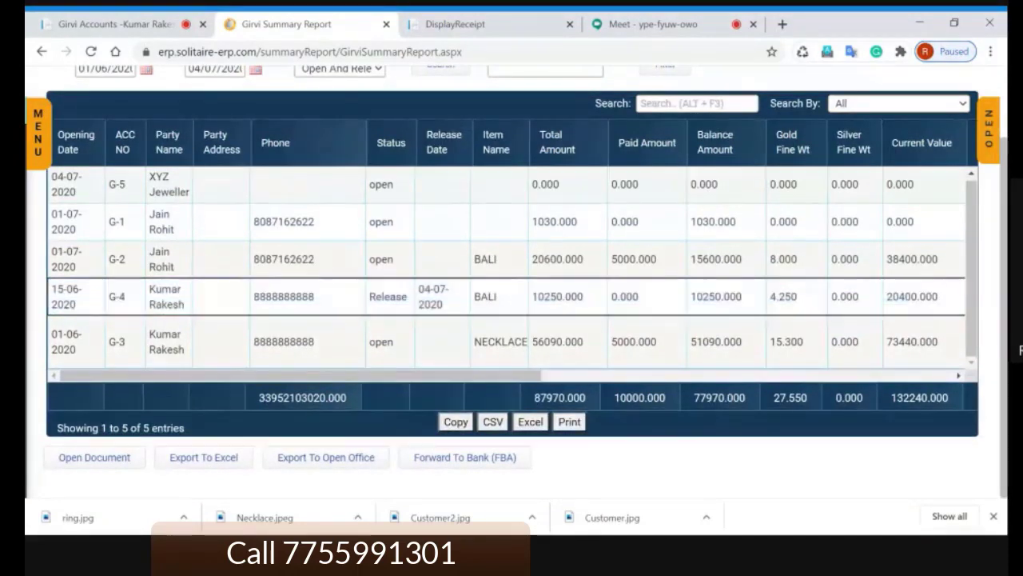
click(134, 301)
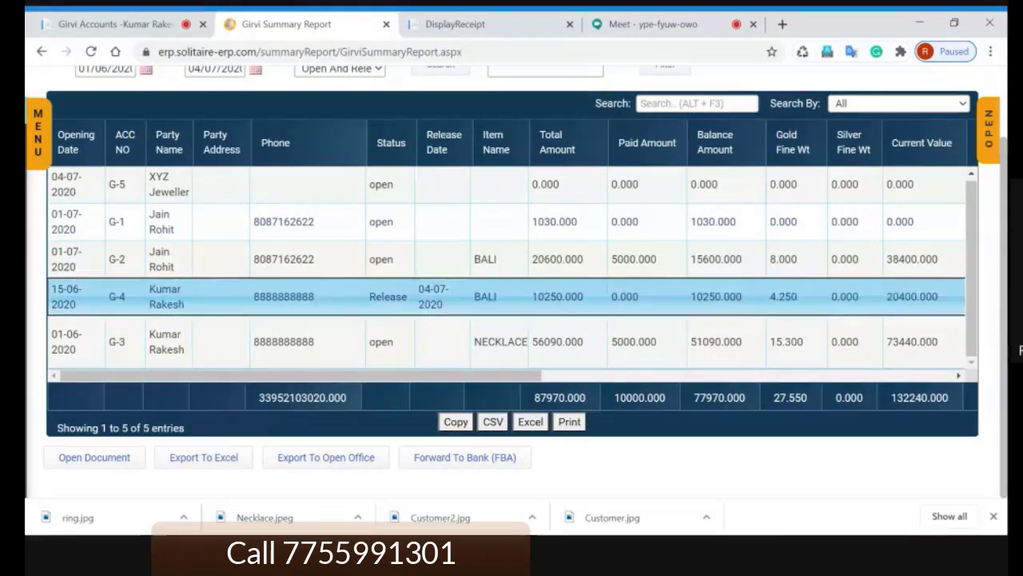
double_click(486, 297)
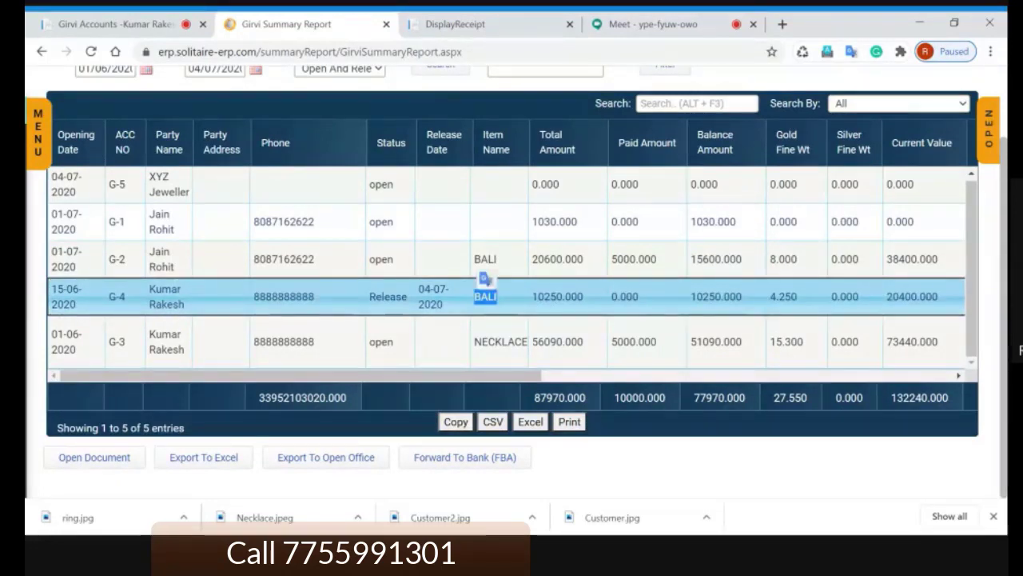
double_click(557, 298)
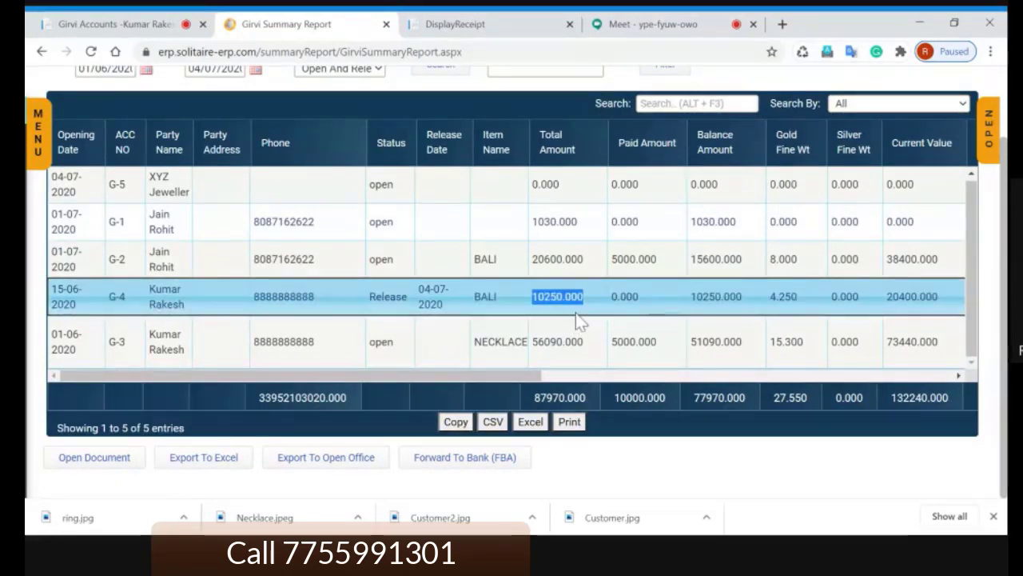
drag(529, 375, 613, 376)
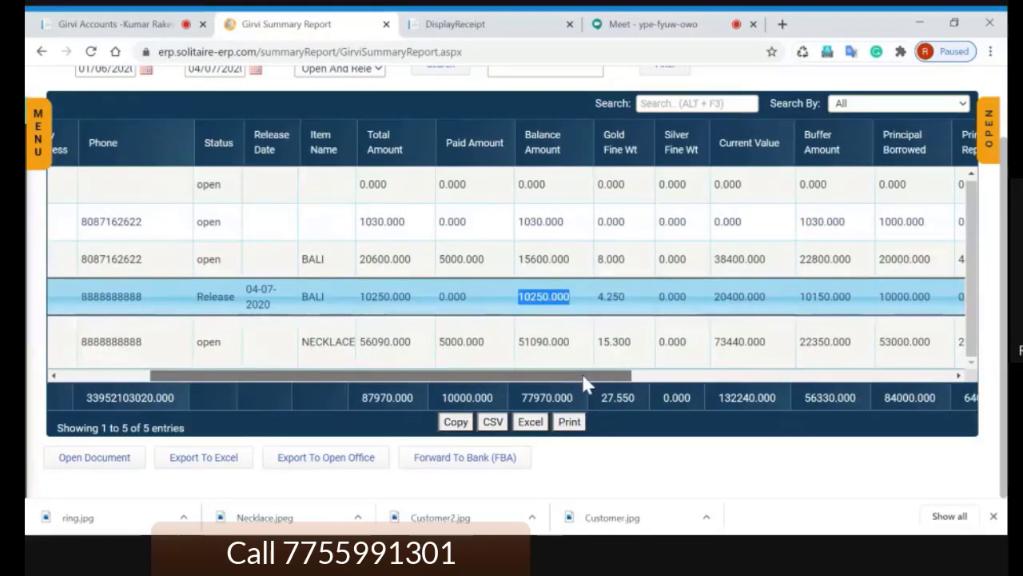
drag(584, 382, 623, 387)
drag(557, 296, 526, 296)
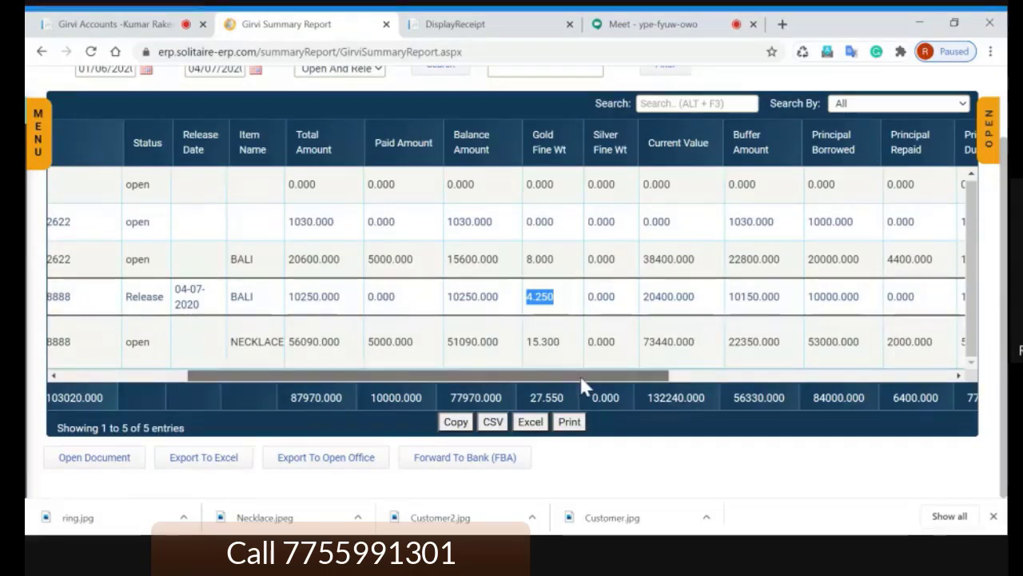
drag(581, 376, 632, 373)
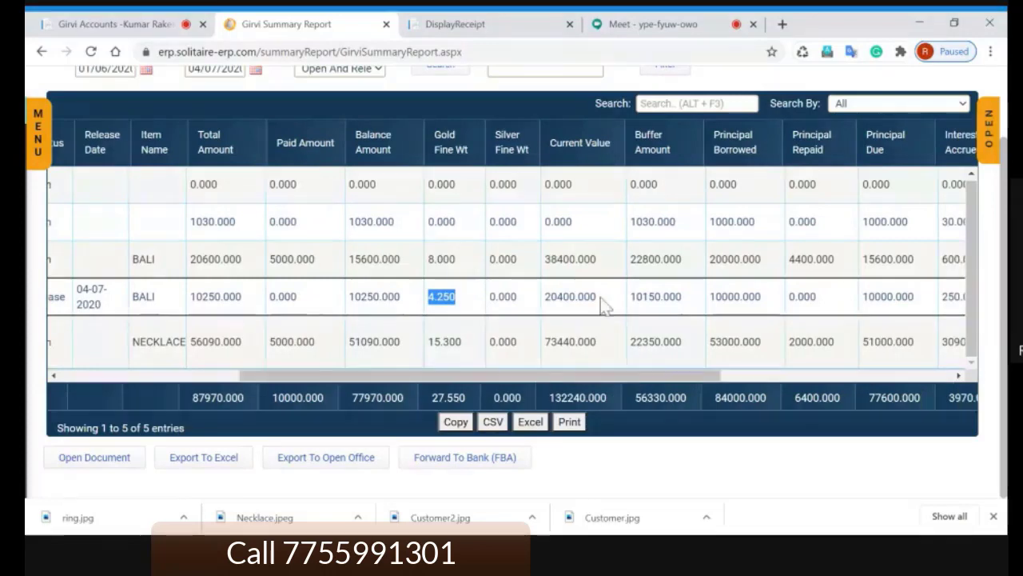
drag(599, 297, 544, 296)
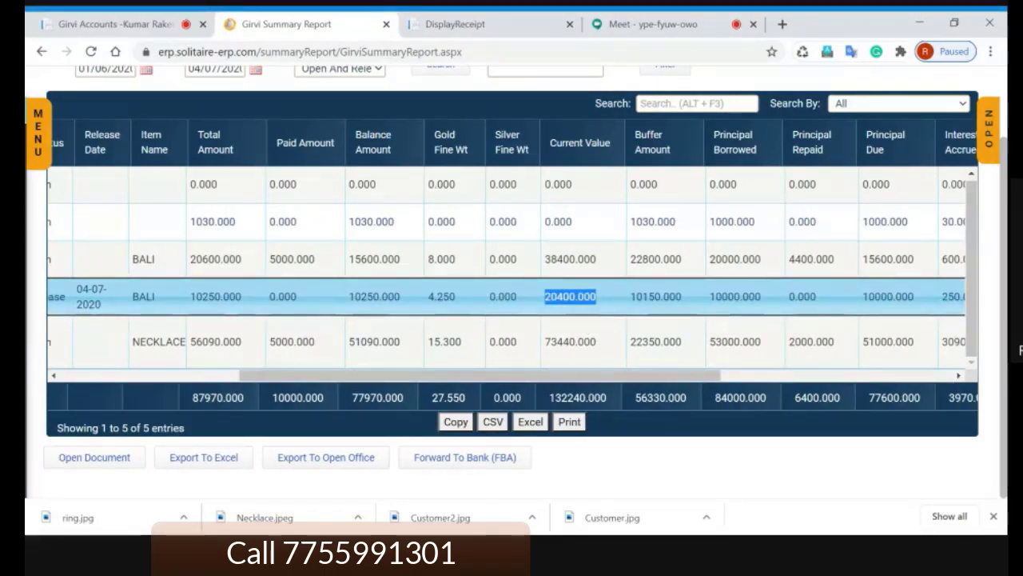
drag(684, 296, 629, 297)
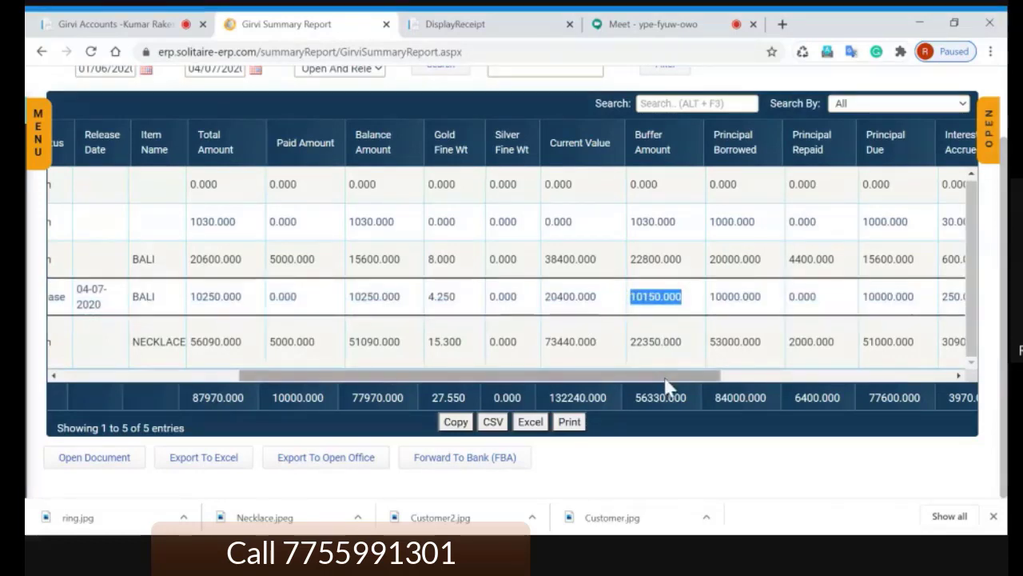
double_click(384, 297)
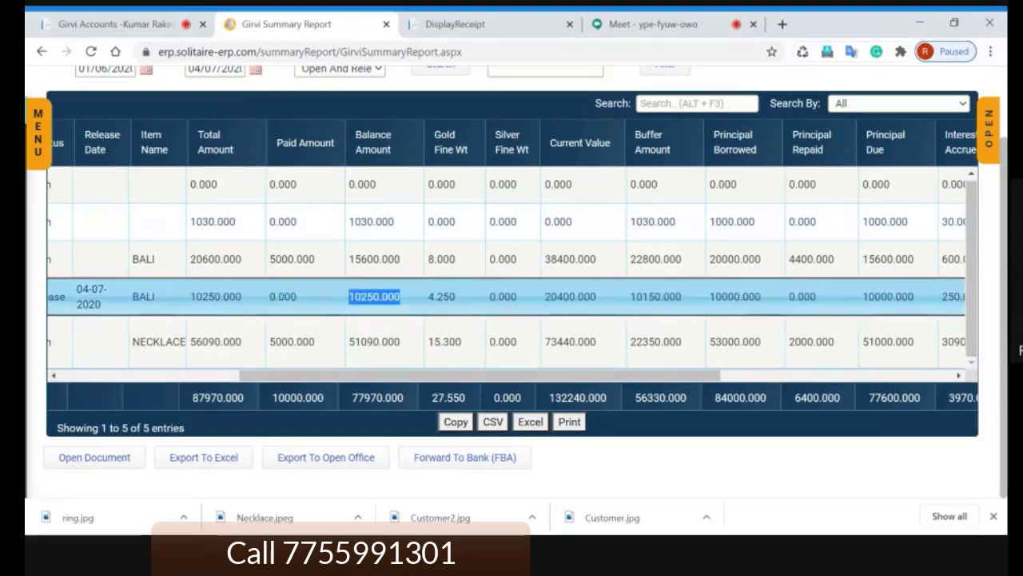
double_click(570, 297)
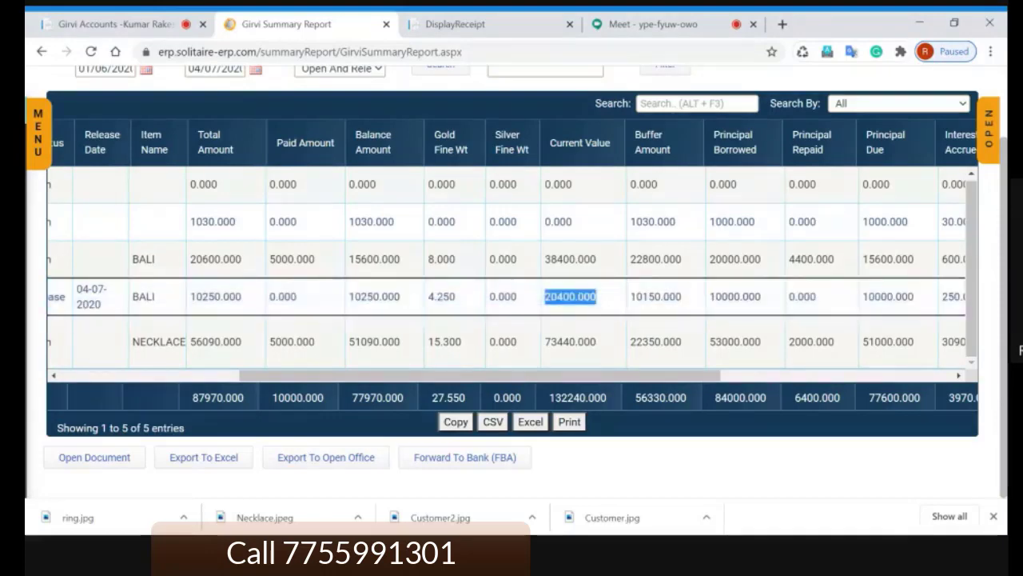
drag(684, 296, 630, 297)
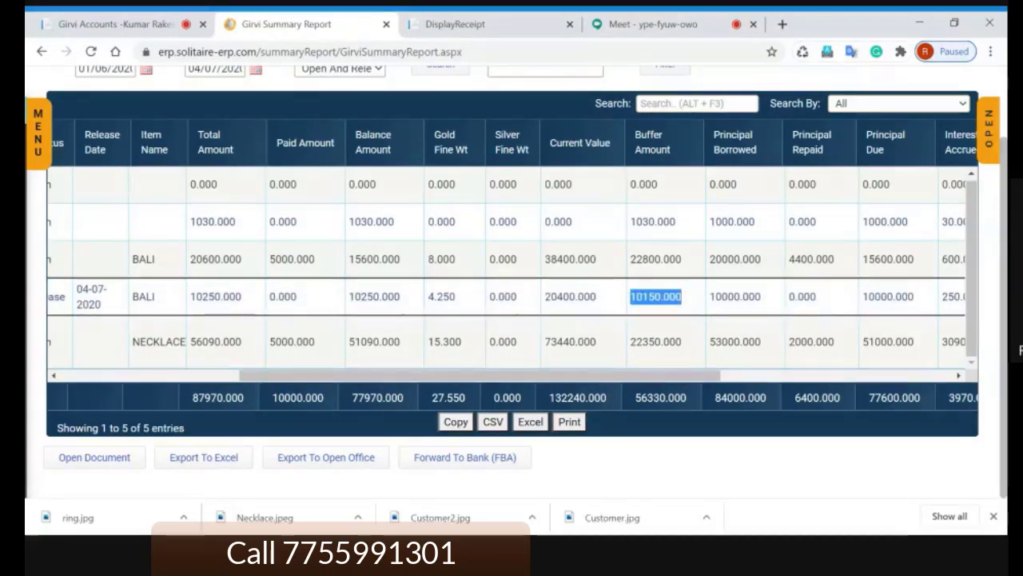
double_click(735, 296)
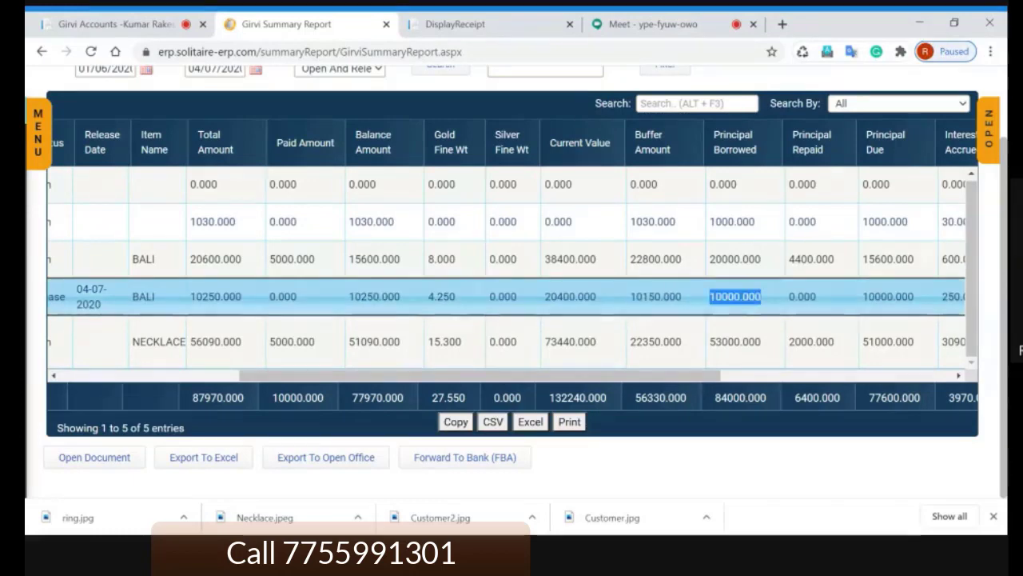
drag(686, 377, 914, 374)
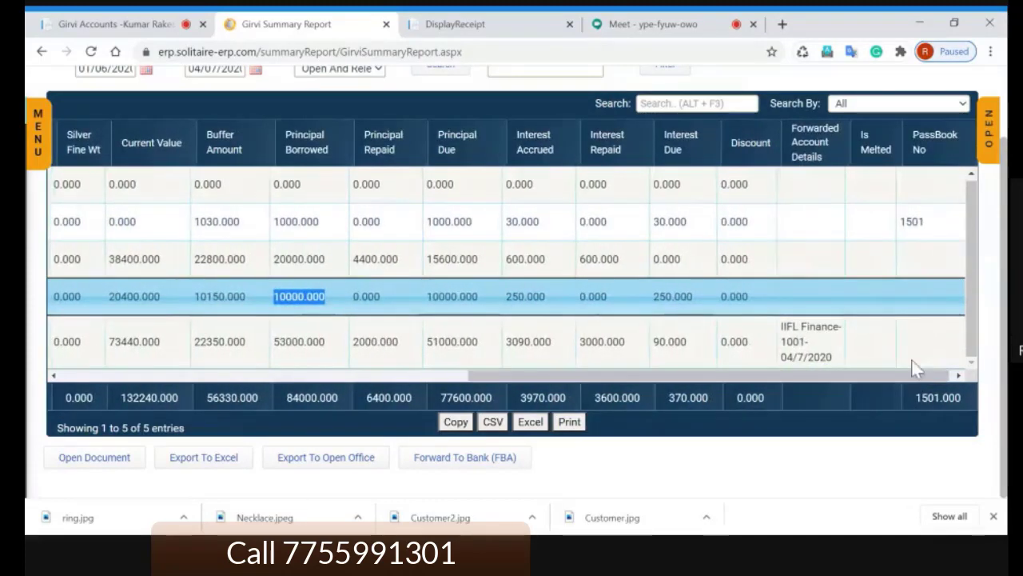
click(827, 351)
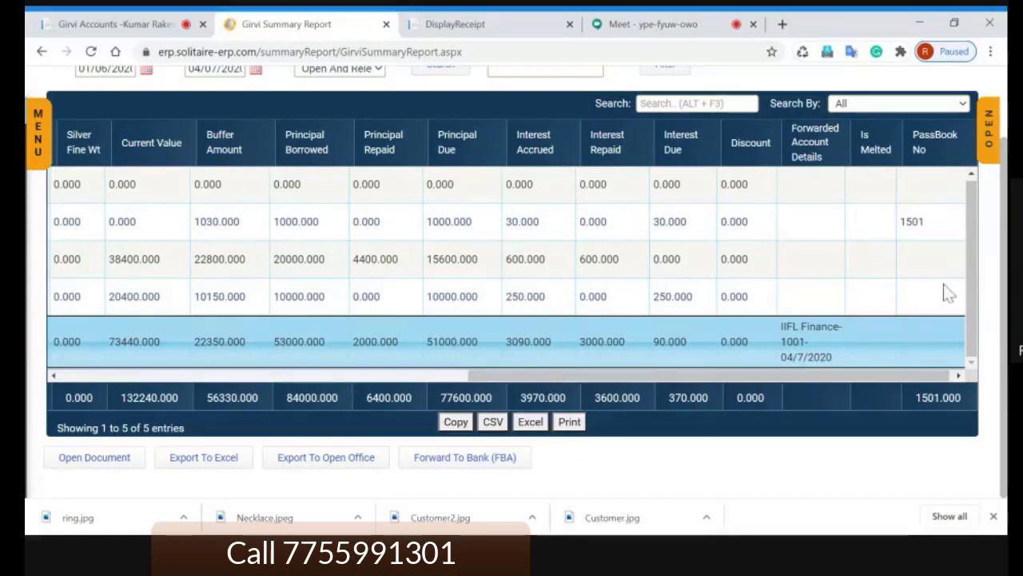
click(913, 223)
click(812, 342)
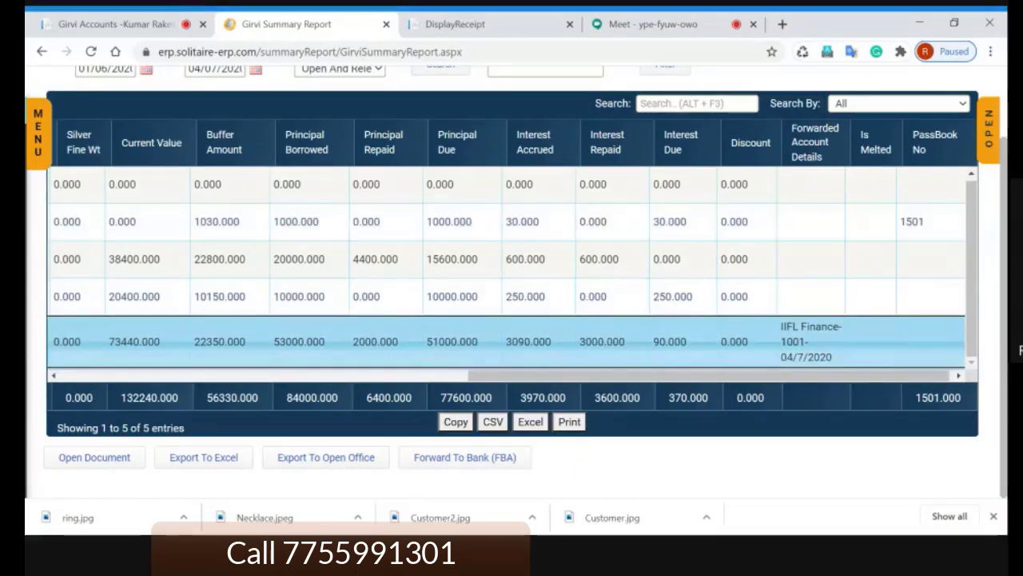
double_click(876, 149)
click(873, 299)
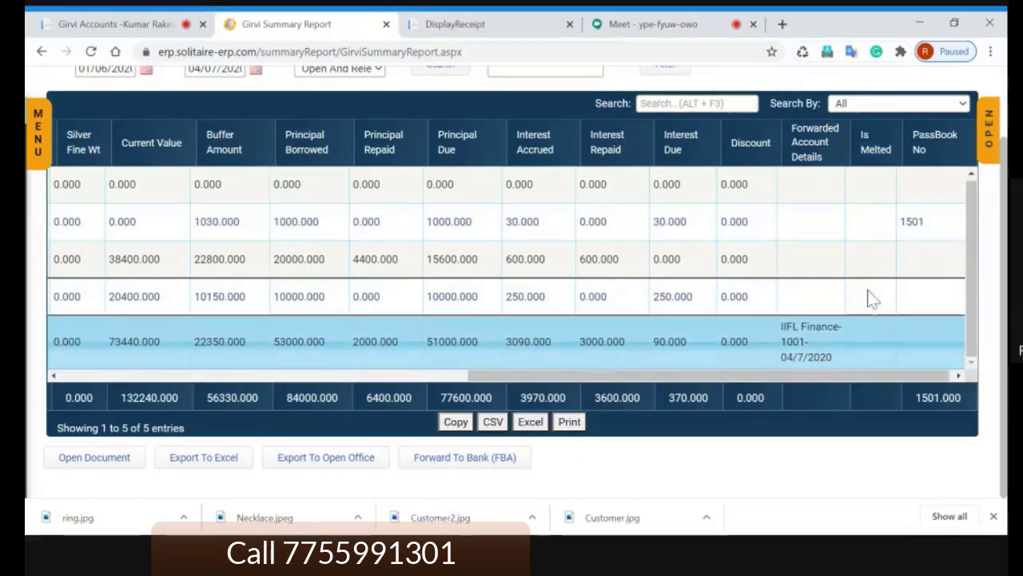
drag(686, 299, 692, 308)
drag(672, 378, 160, 382)
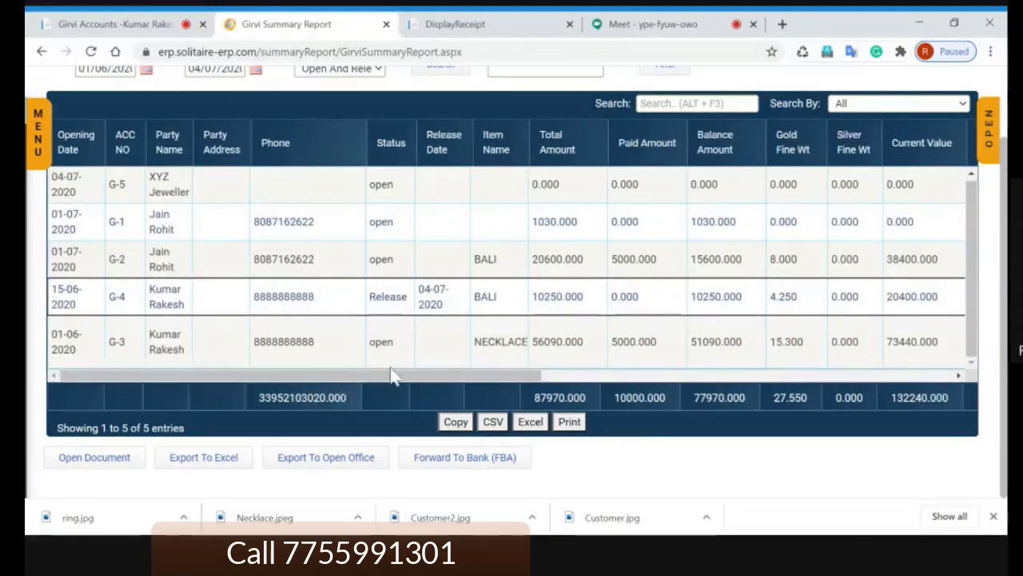
Step: Try a 90 haircut percentage filter on the report, then clear it
click(493, 294)
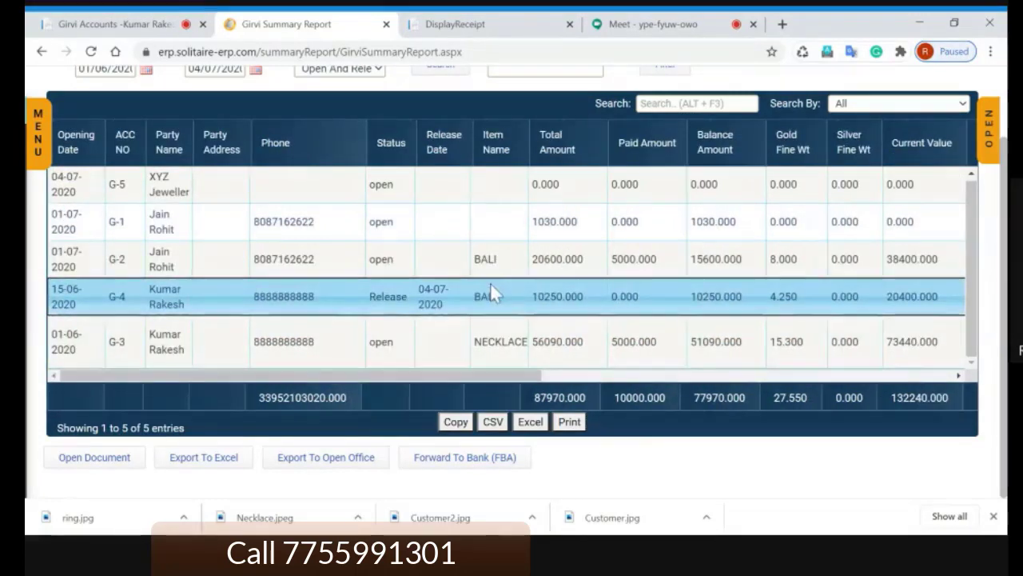
scroll(486, 283, up, 2)
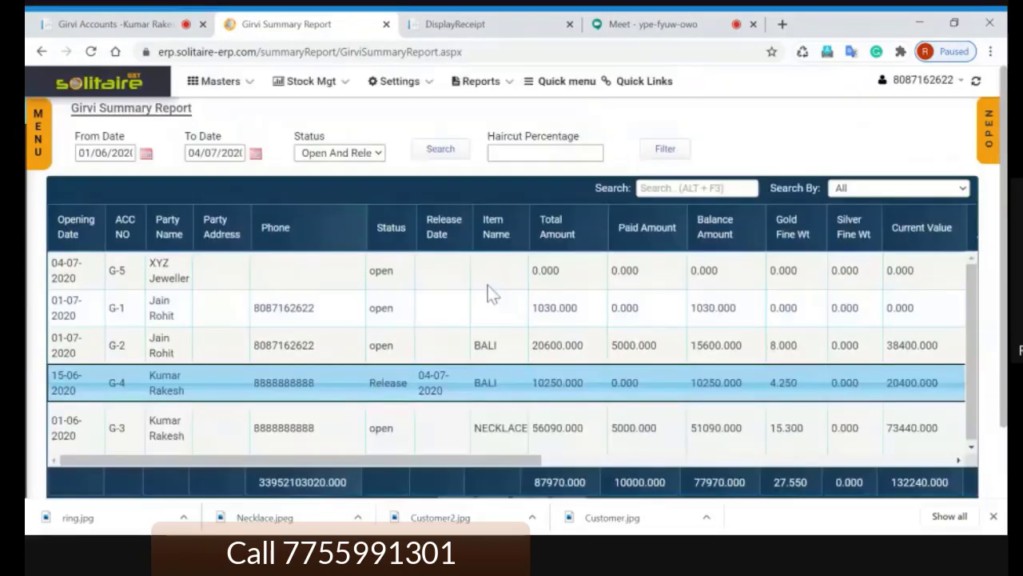
click(528, 155)
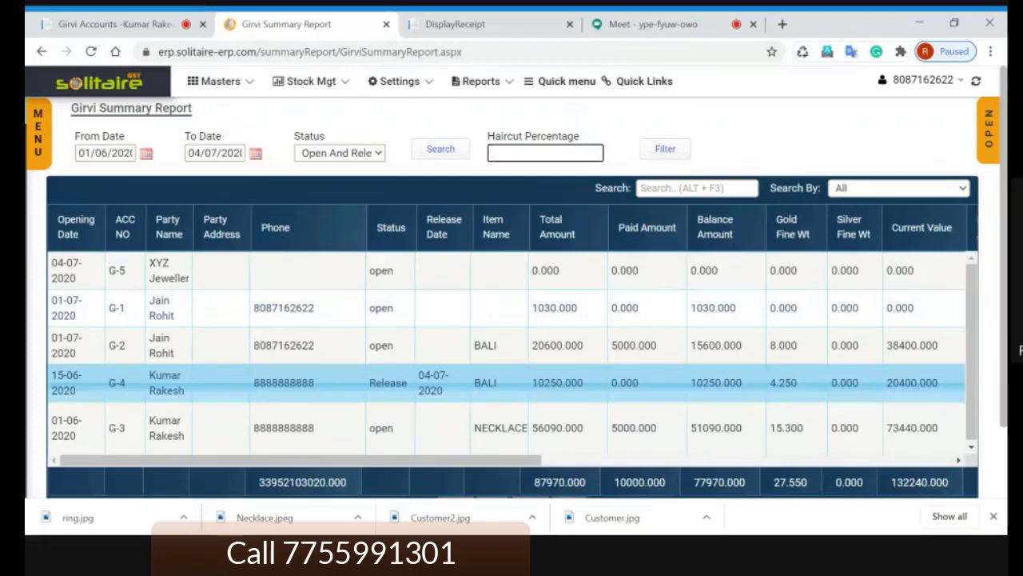
text(90)
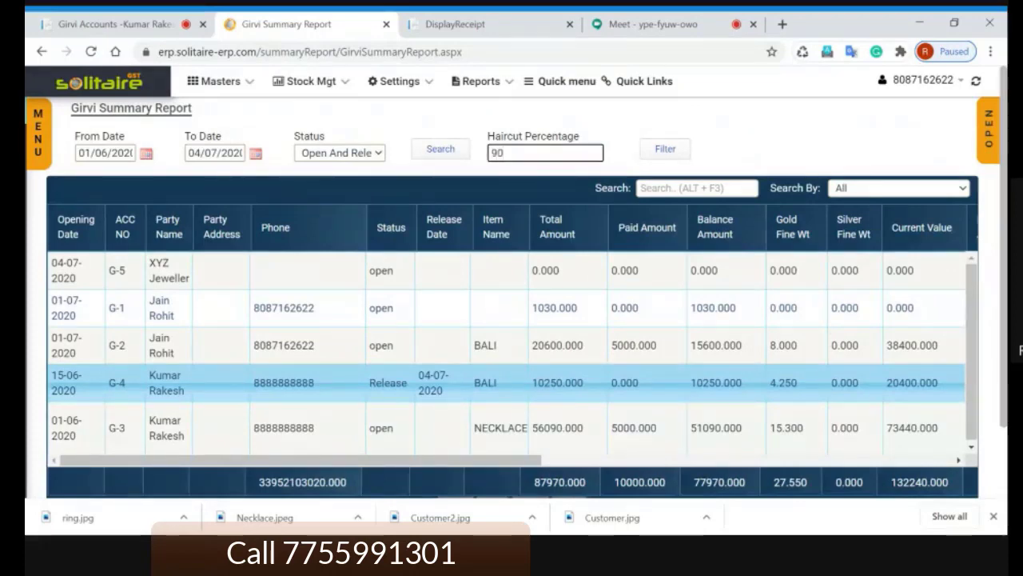
click(668, 151)
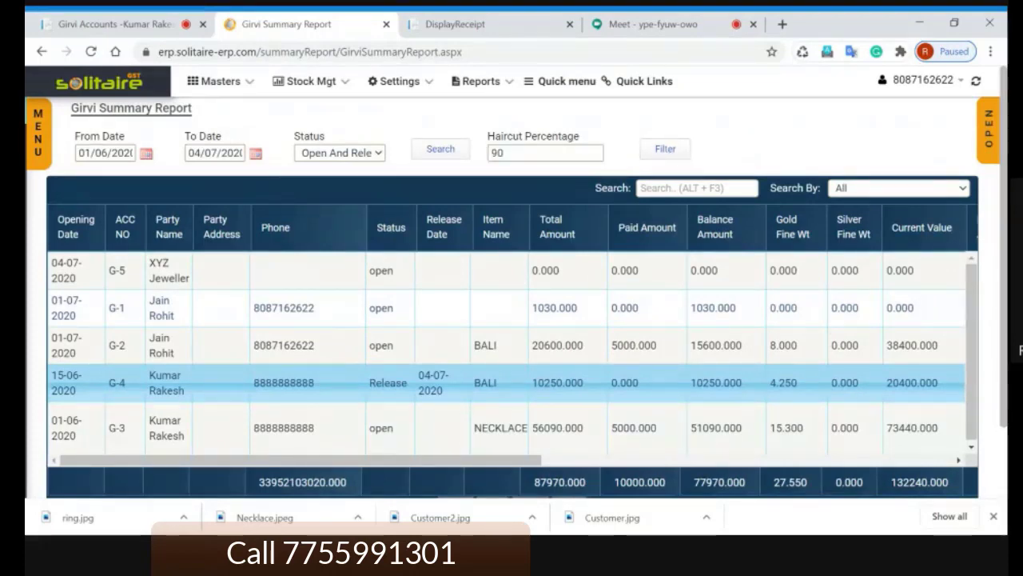
click(462, 154)
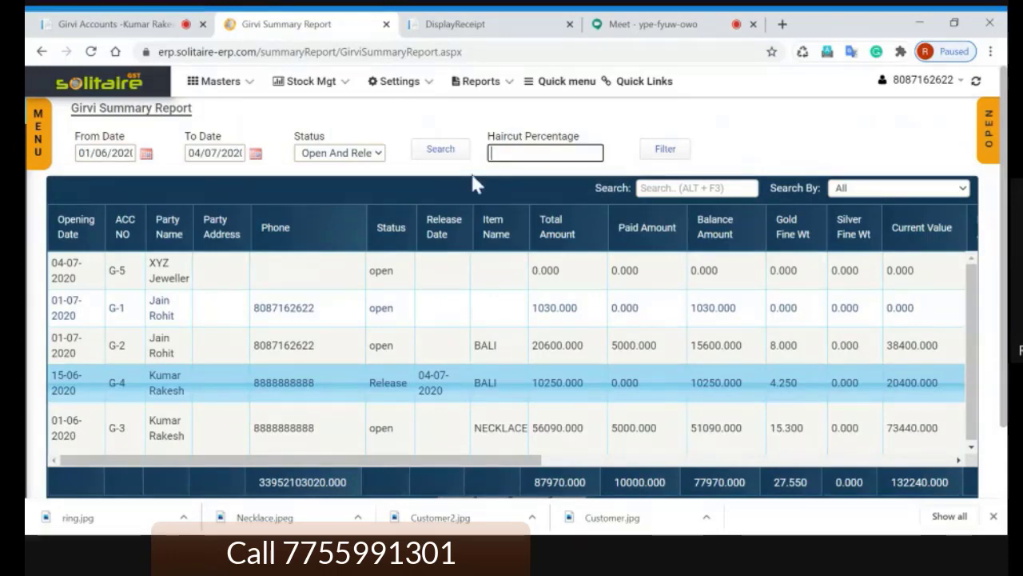
Step: Lower the standard gold rate from 4800 to 3000 and rerun the report
click(40, 148)
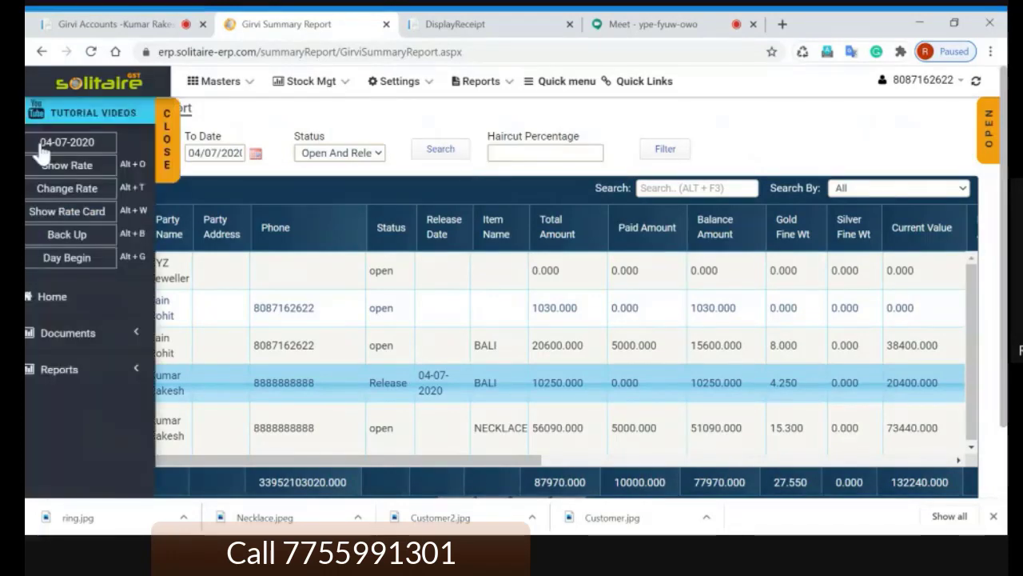
click(83, 193)
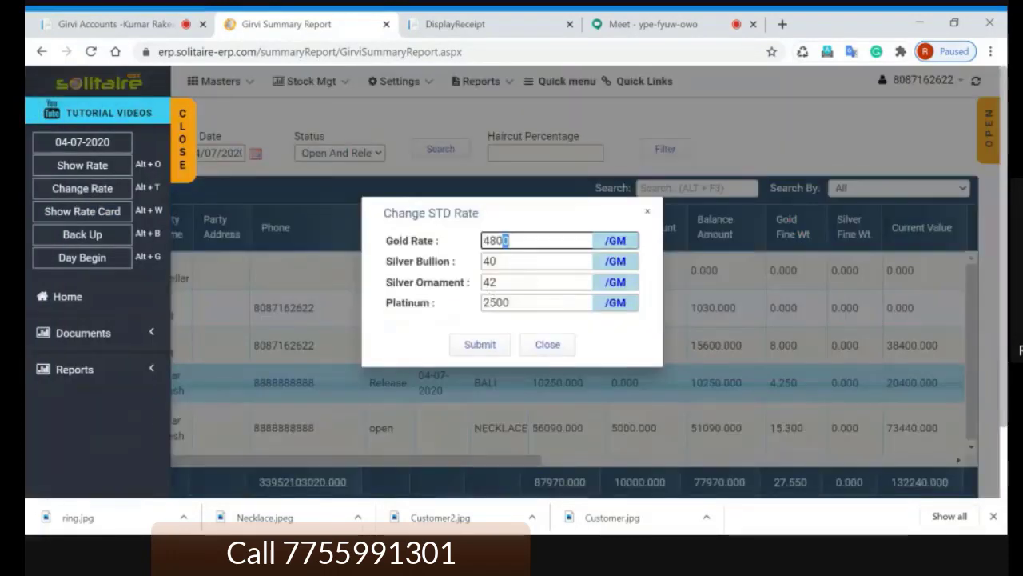
drag(502, 240, 445, 232)
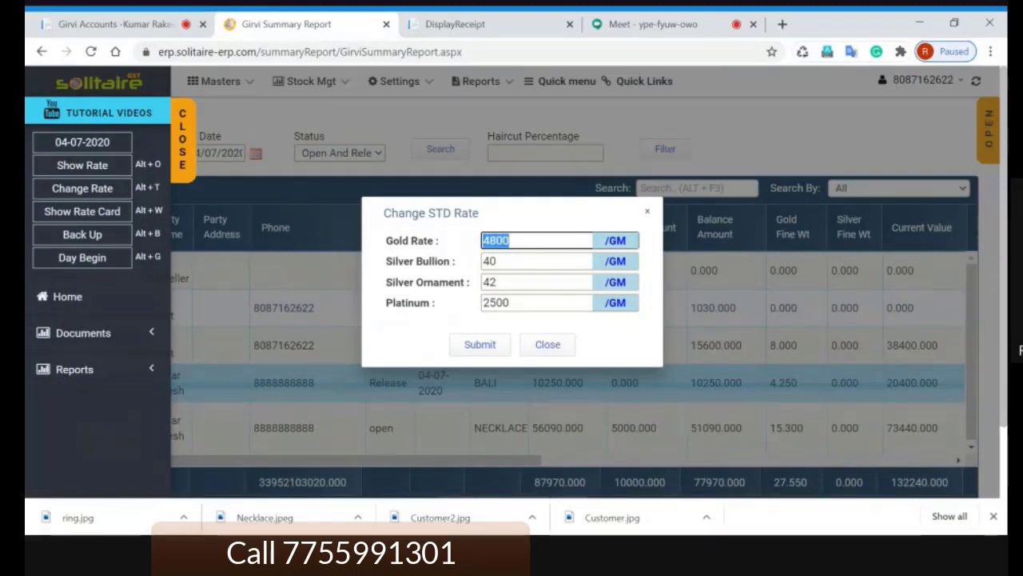
text(3000)
click(479, 346)
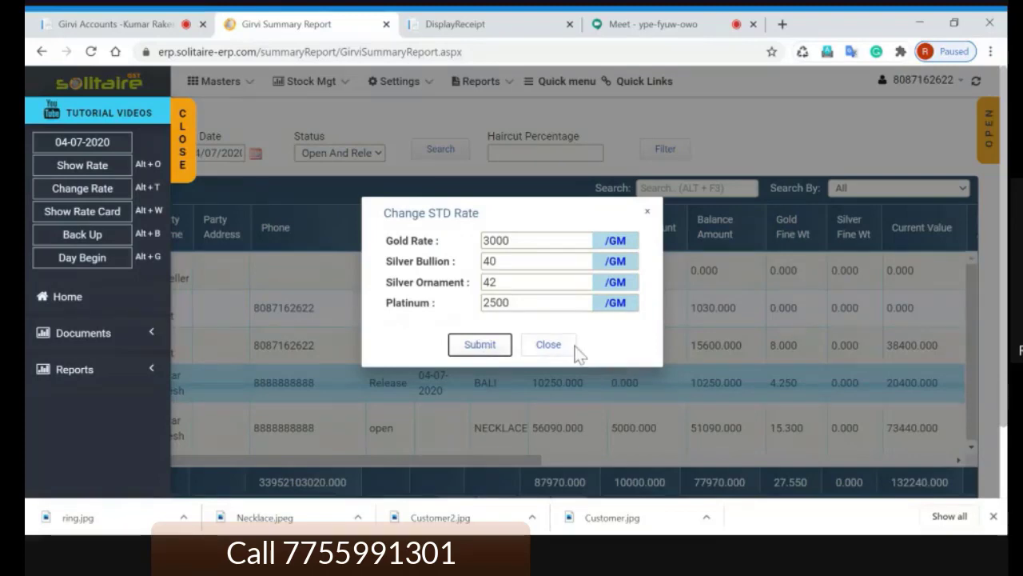
click(550, 345)
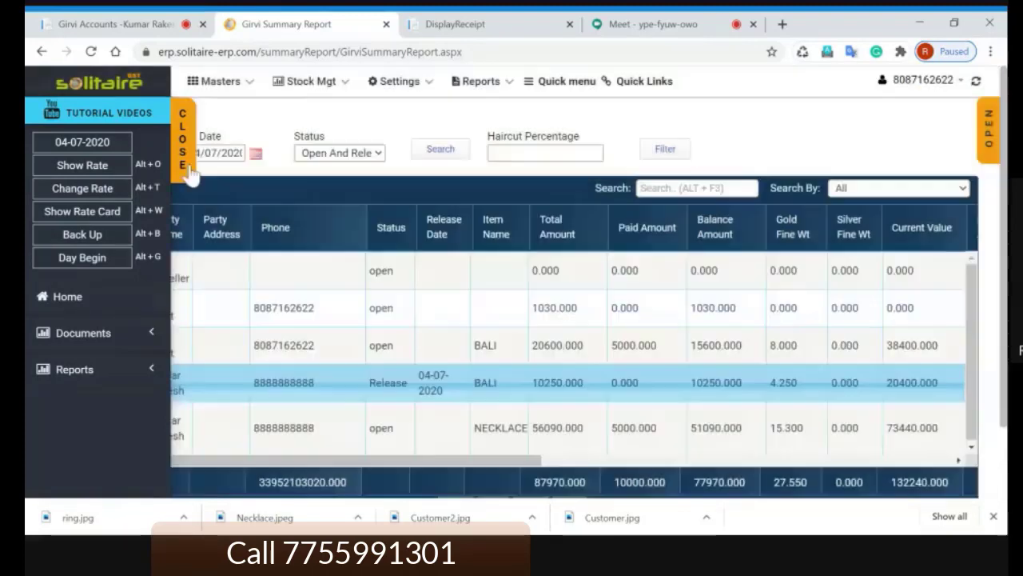
click(442, 151)
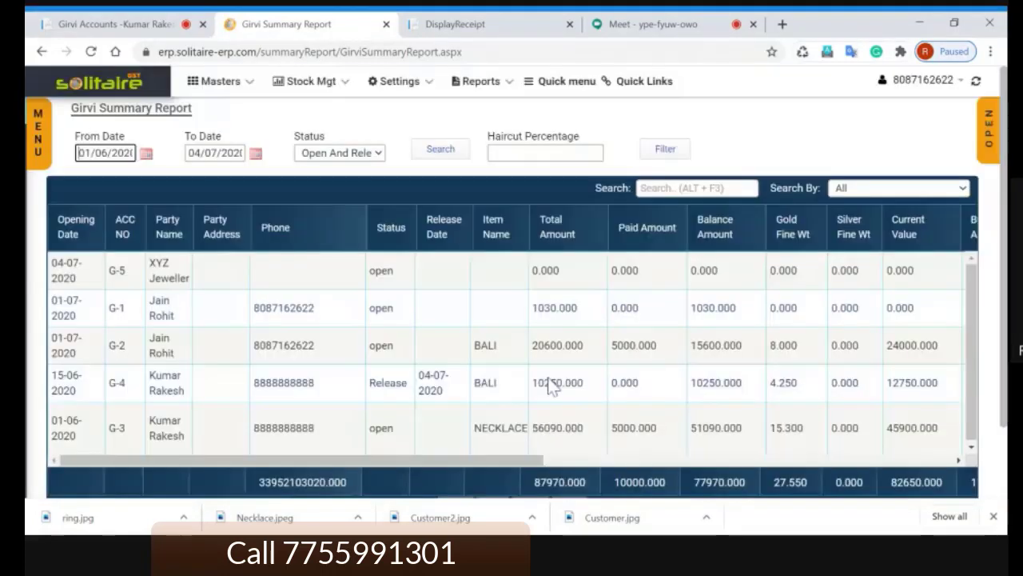
Step: Point out the released G-4 BALI loan's 12750 current value and 2500 buffer amount
click(550, 386)
drag(527, 460, 692, 478)
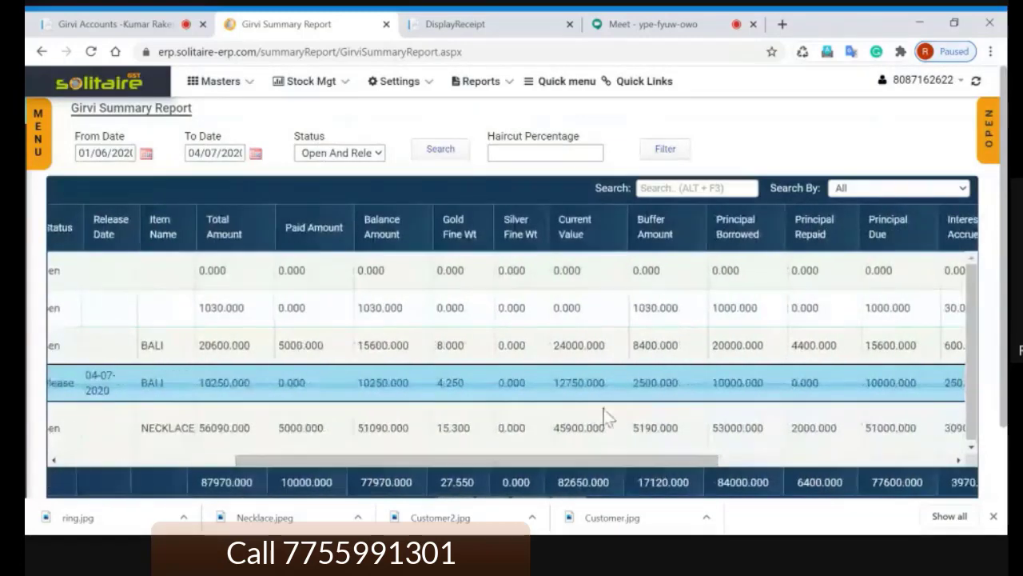
drag(605, 382, 553, 382)
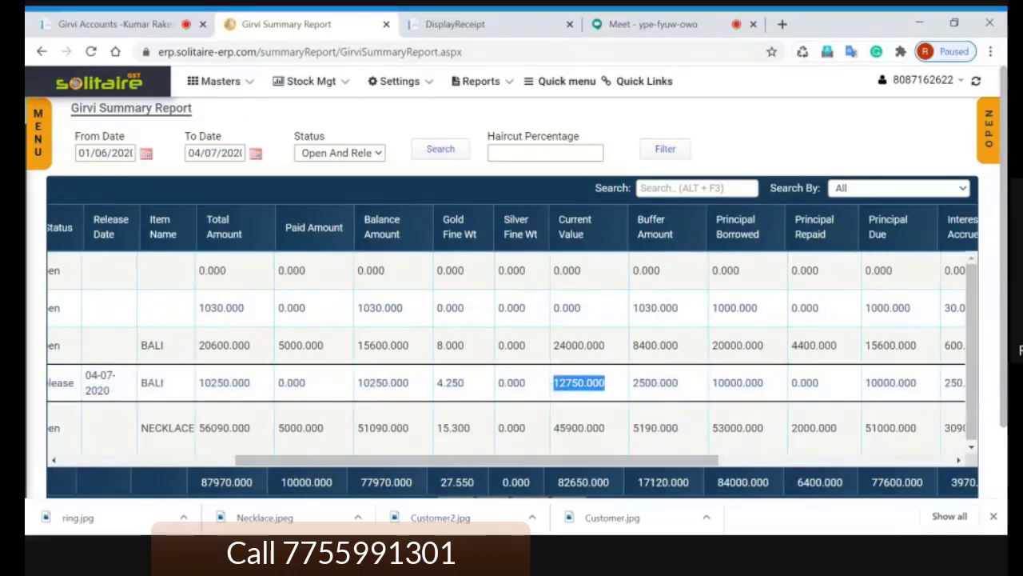
double_click(656, 382)
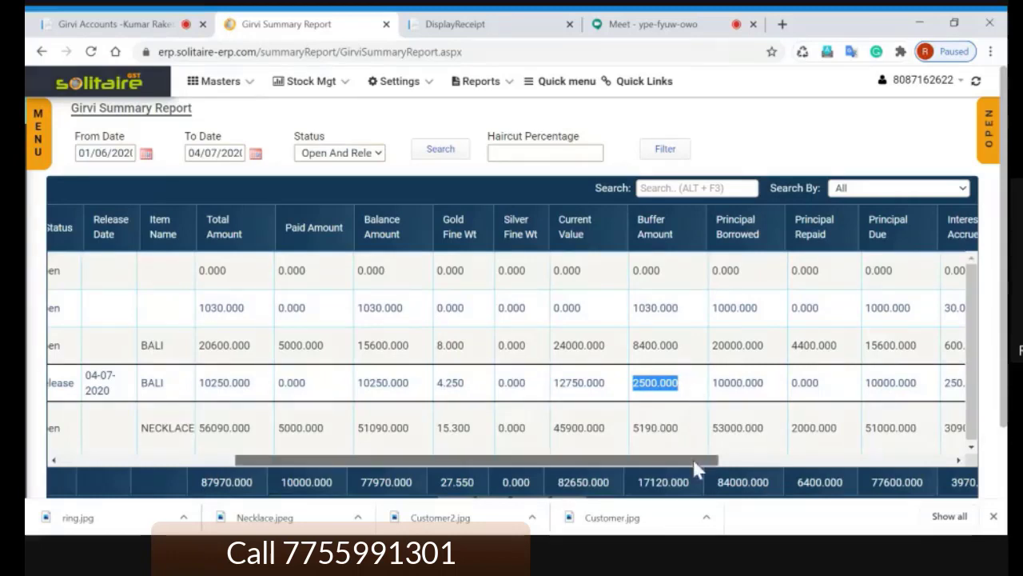
drag(697, 461, 721, 462)
click(657, 385)
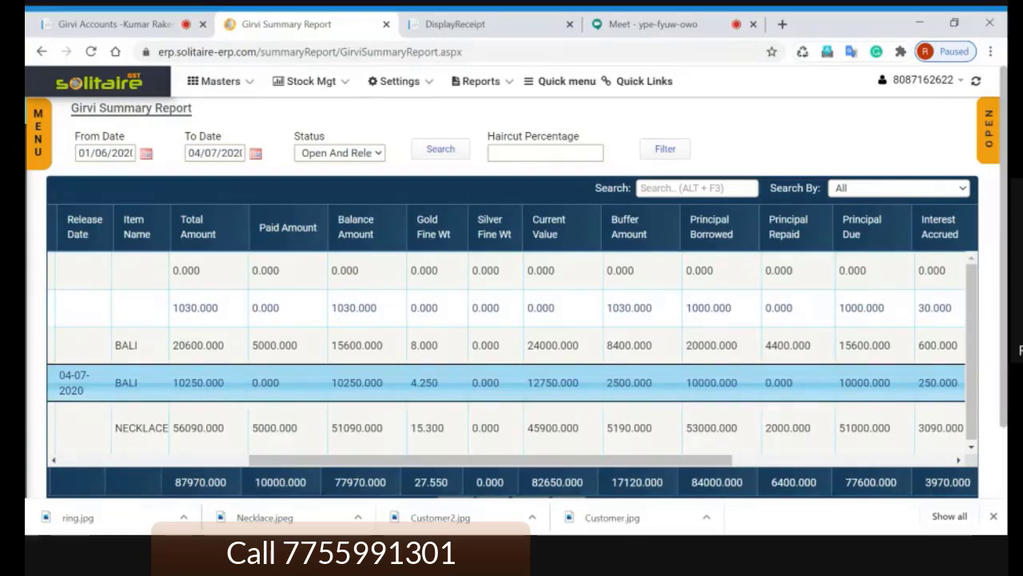
click(657, 388)
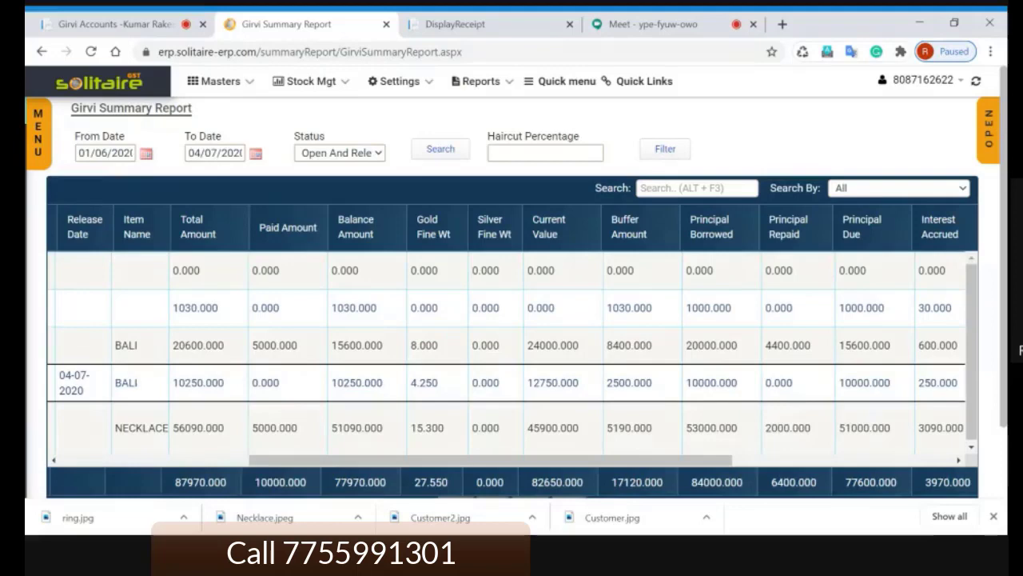
click(562, 154)
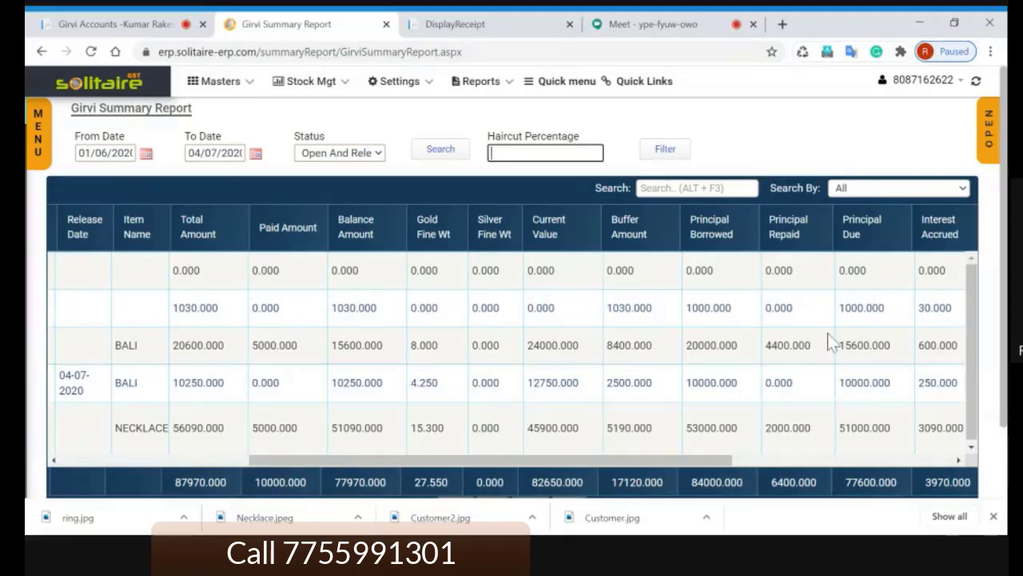
Step: Enter haircut percentage 90 and filter the report, totalling 82650 current value
text(90)
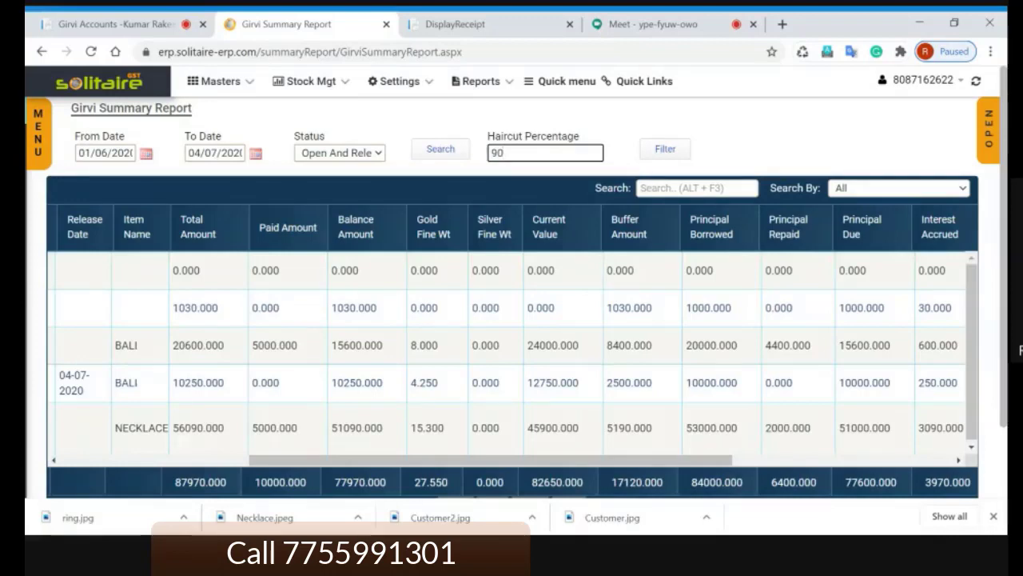
key(Tab)
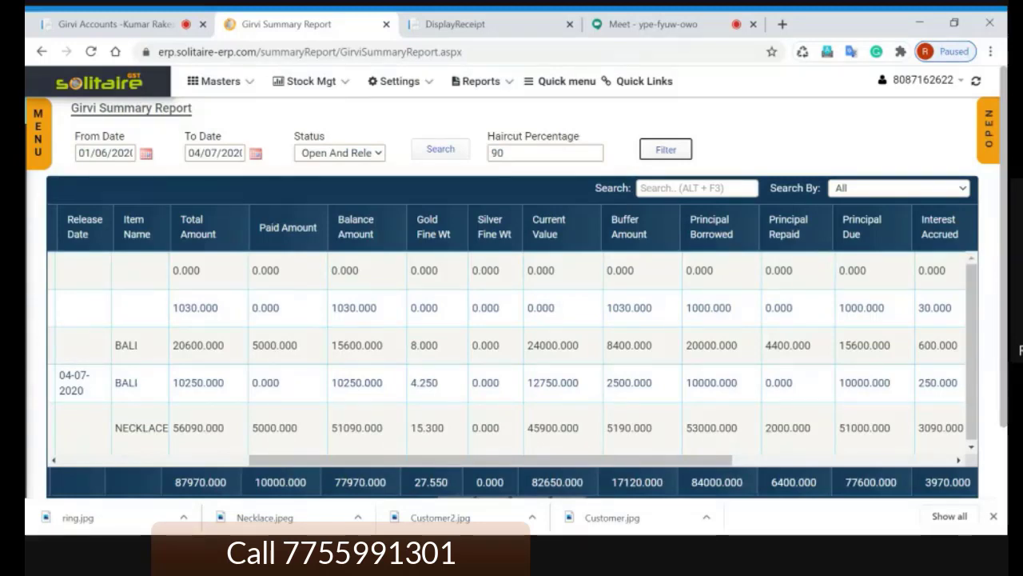
click(665, 149)
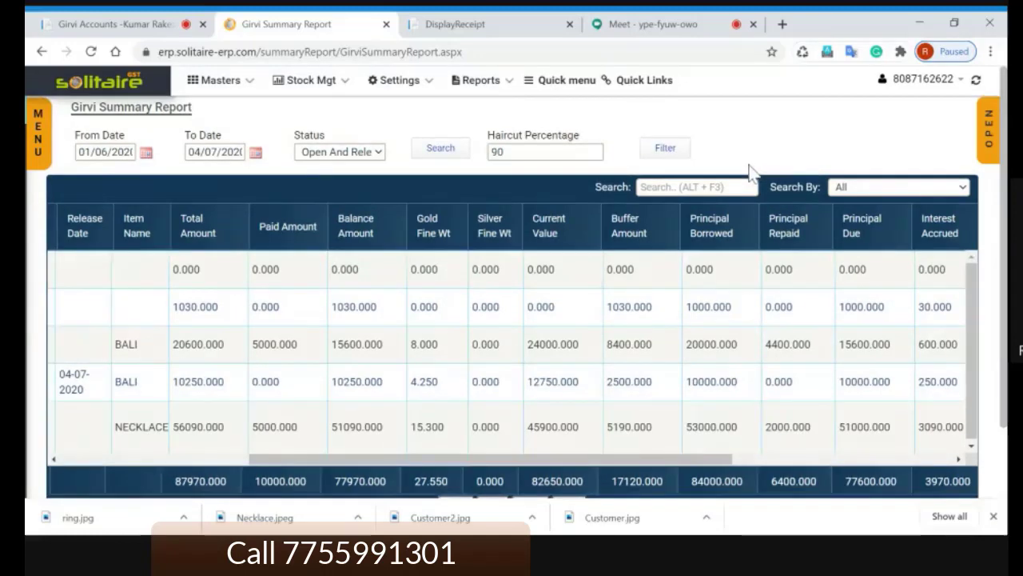
scroll(639, 360, down, 1)
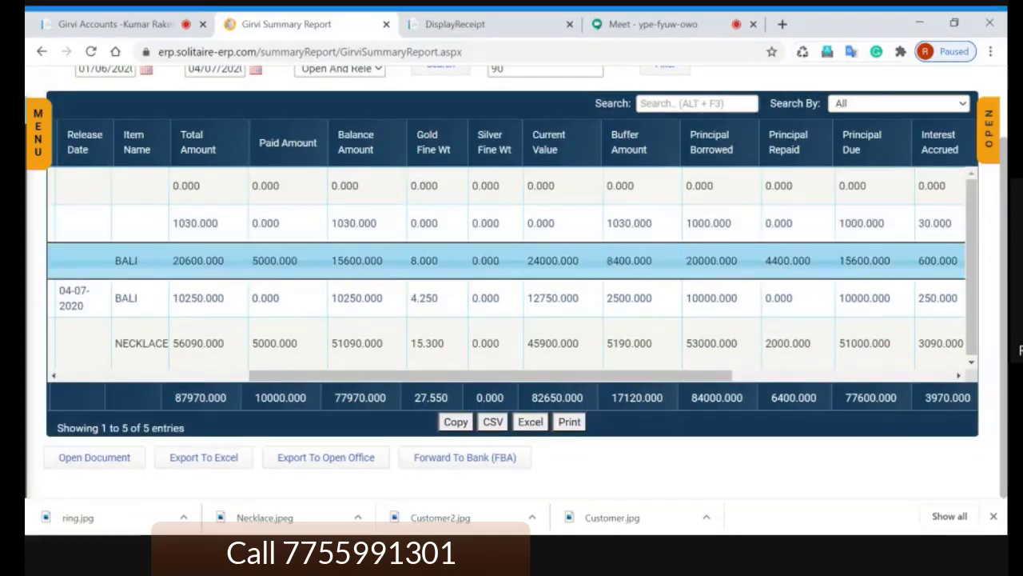
click(560, 297)
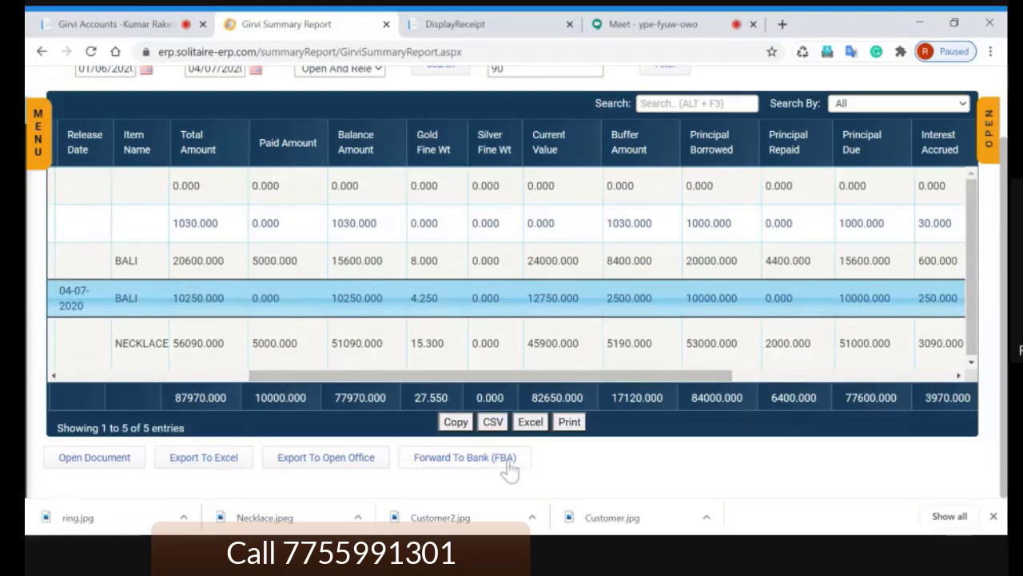
click(516, 352)
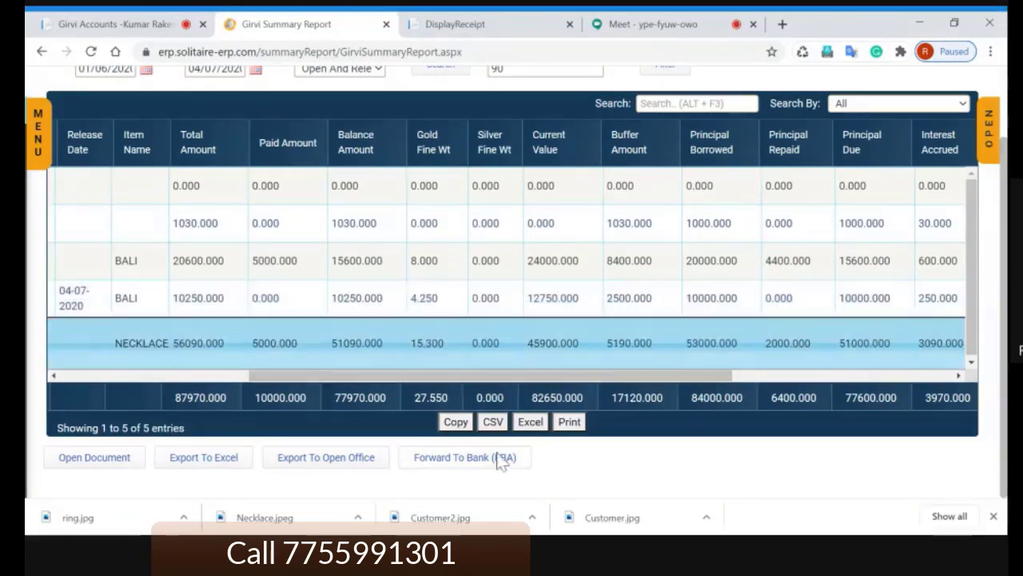
click(473, 461)
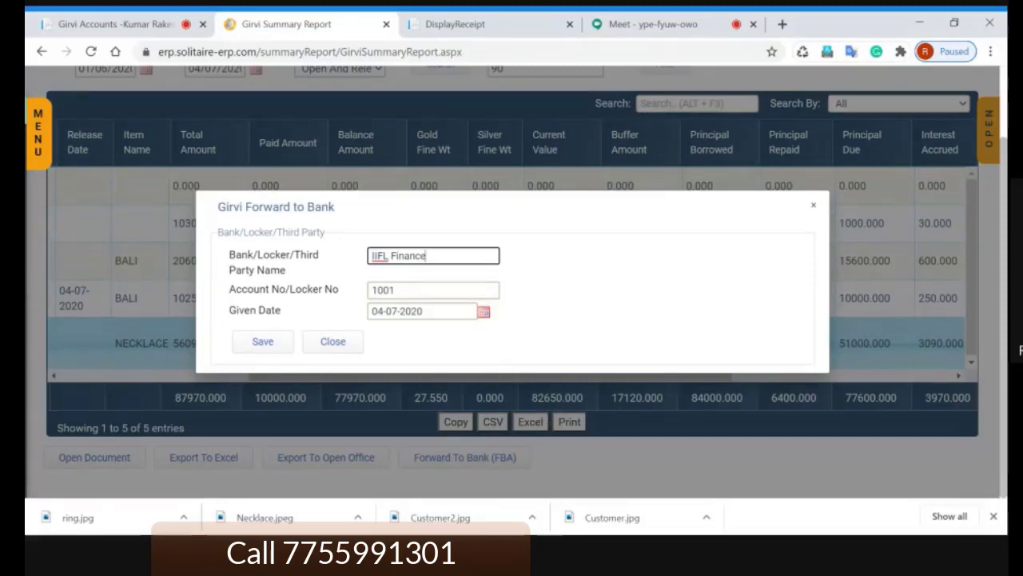
key(Escape)
click(503, 304)
click(480, 452)
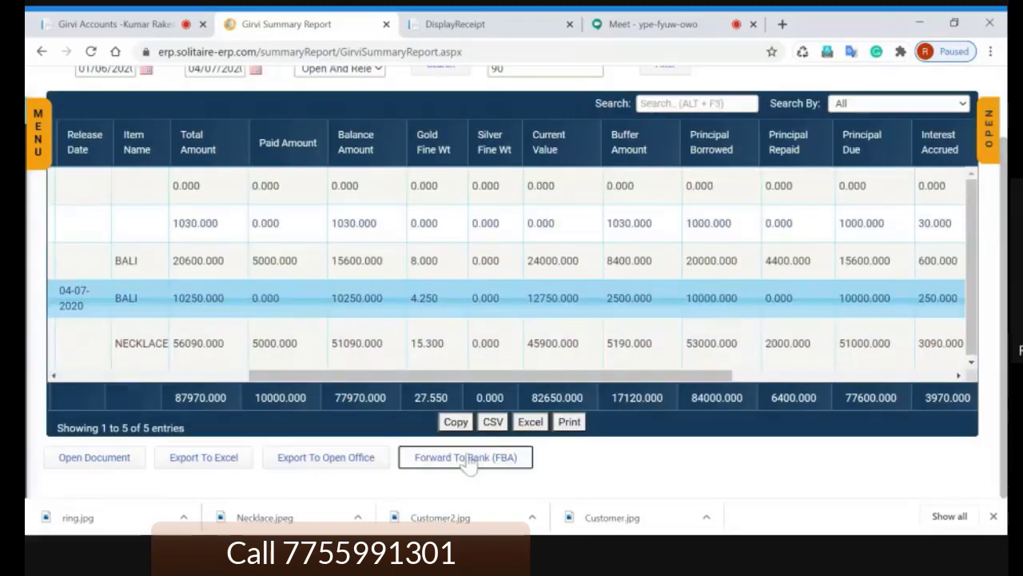
key(Escape)
click(553, 272)
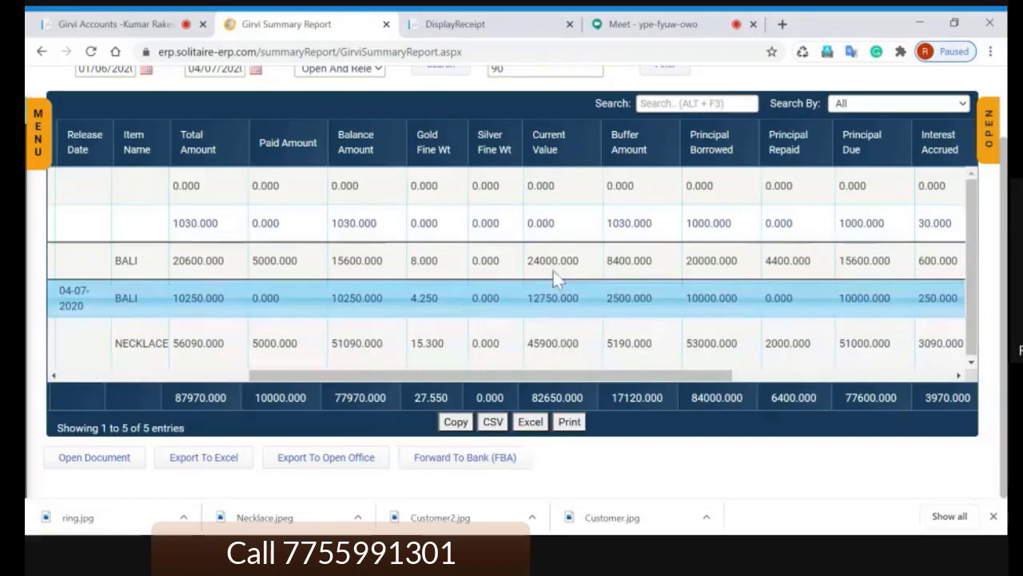
click(553, 299)
click(556, 340)
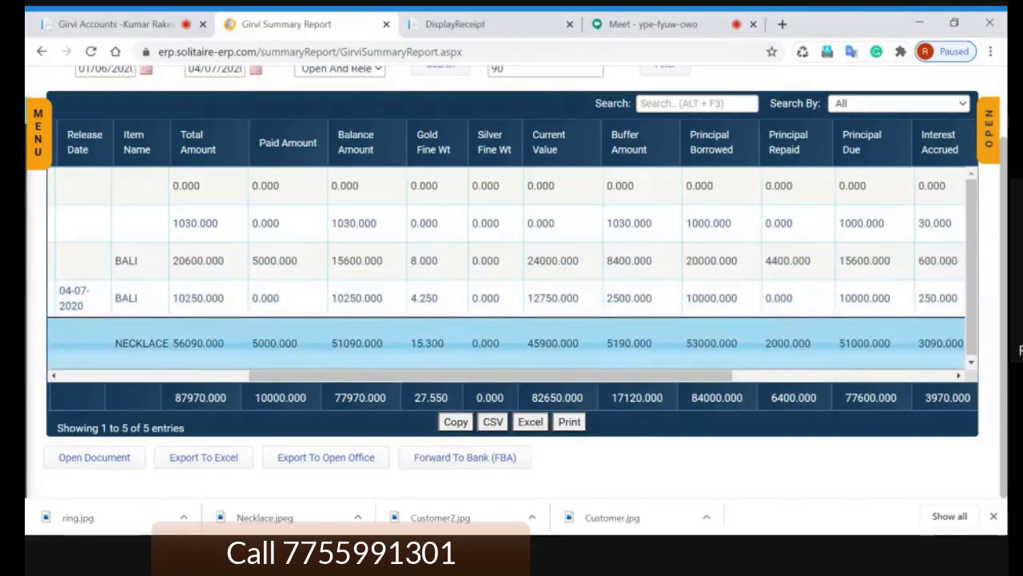
click(556, 298)
click(558, 273)
drag(563, 376, 407, 342)
scroll(408, 343, up, 2)
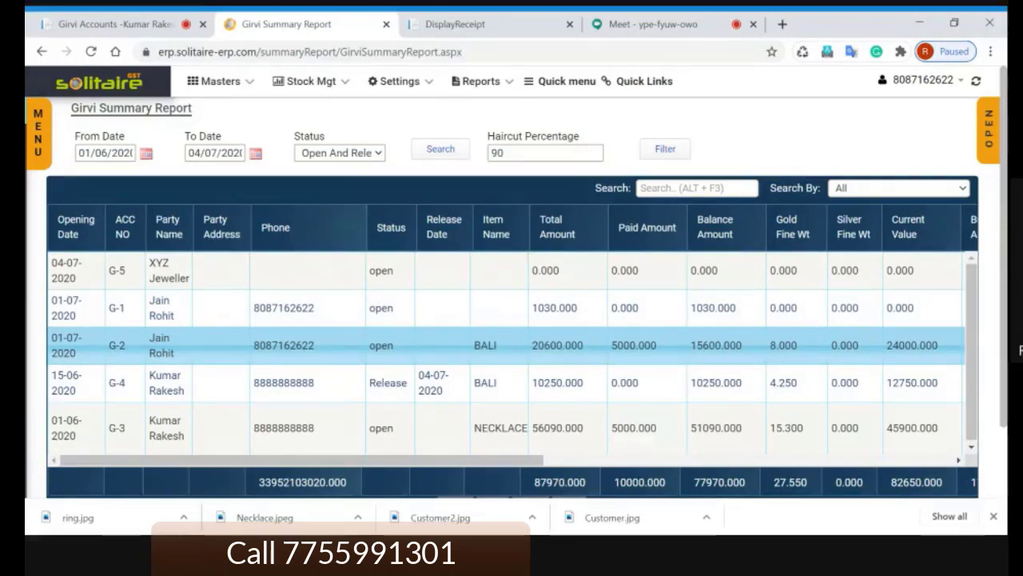
Step: Filter the report to Release status, showing only G-4 BALI, then set Status to Close
click(362, 197)
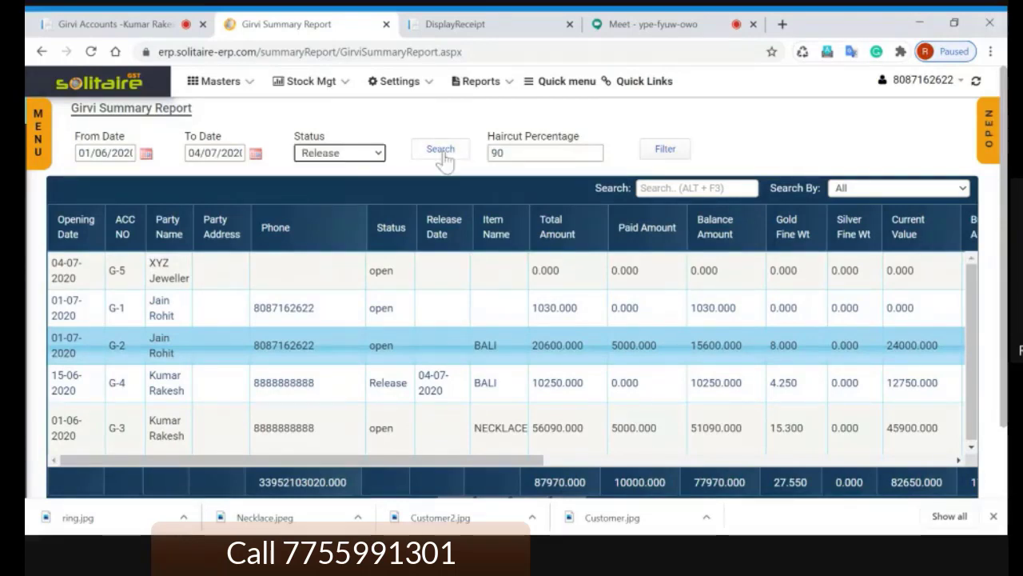
click(443, 155)
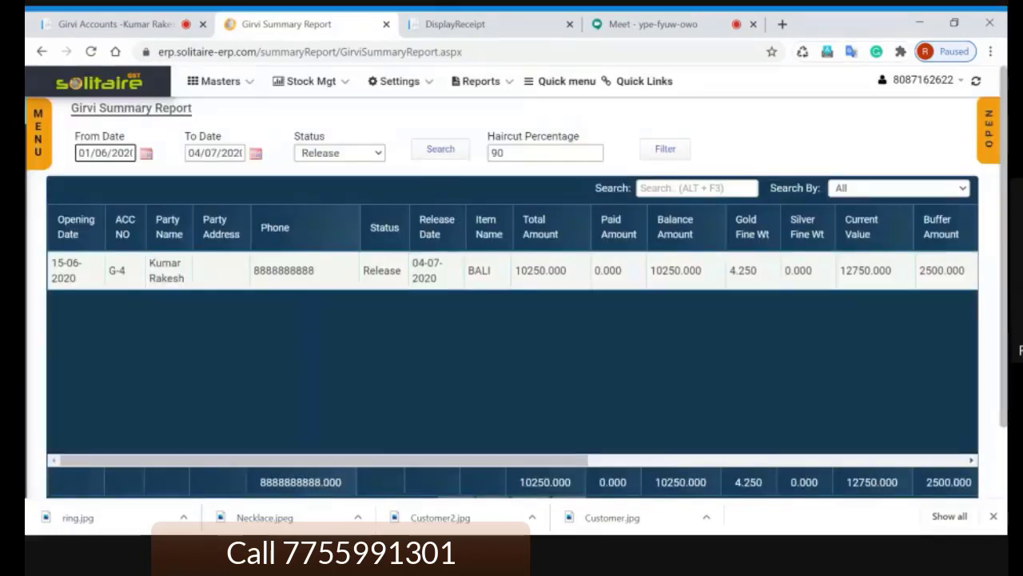
click(480, 271)
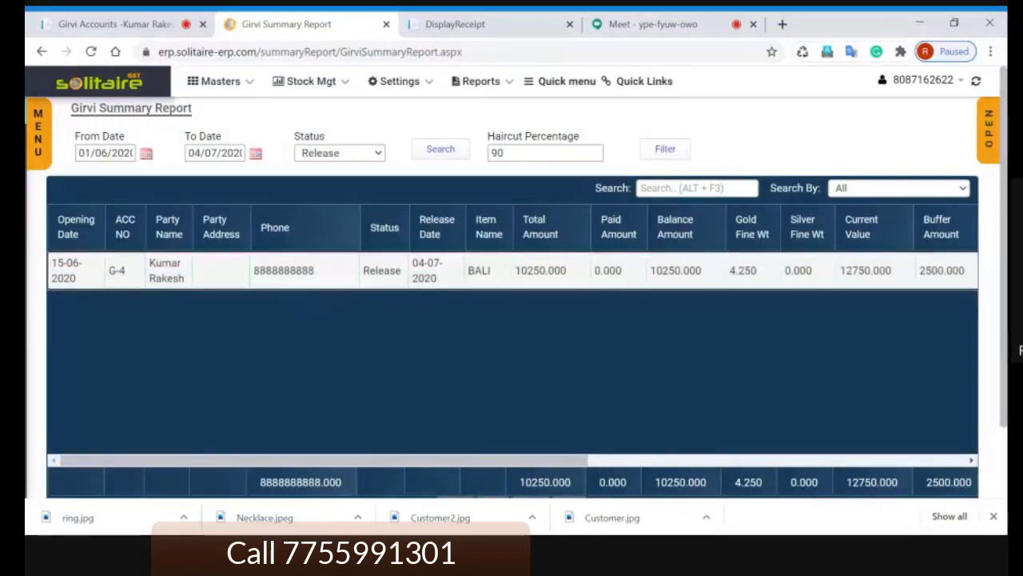
click(479, 271)
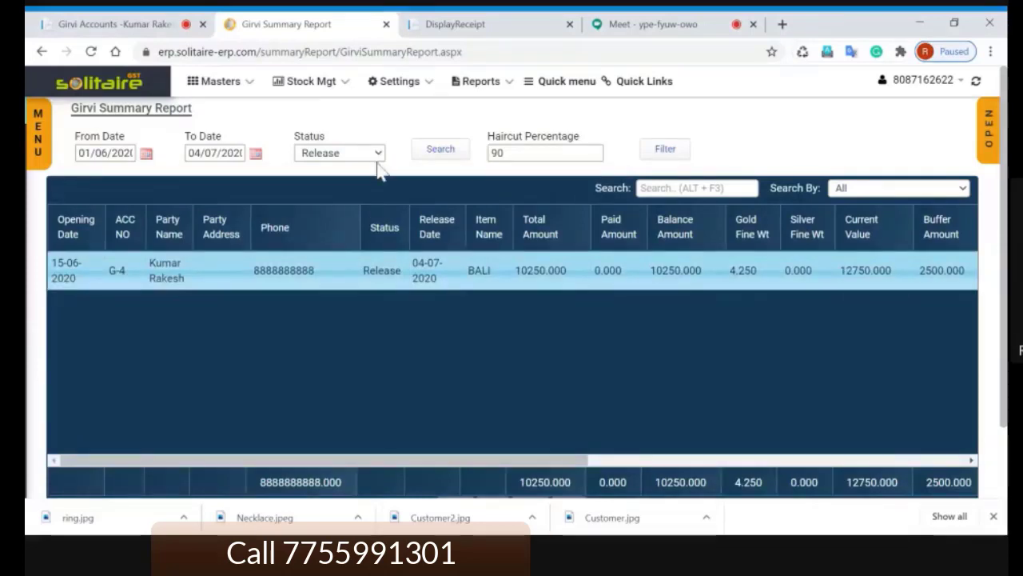
click(344, 206)
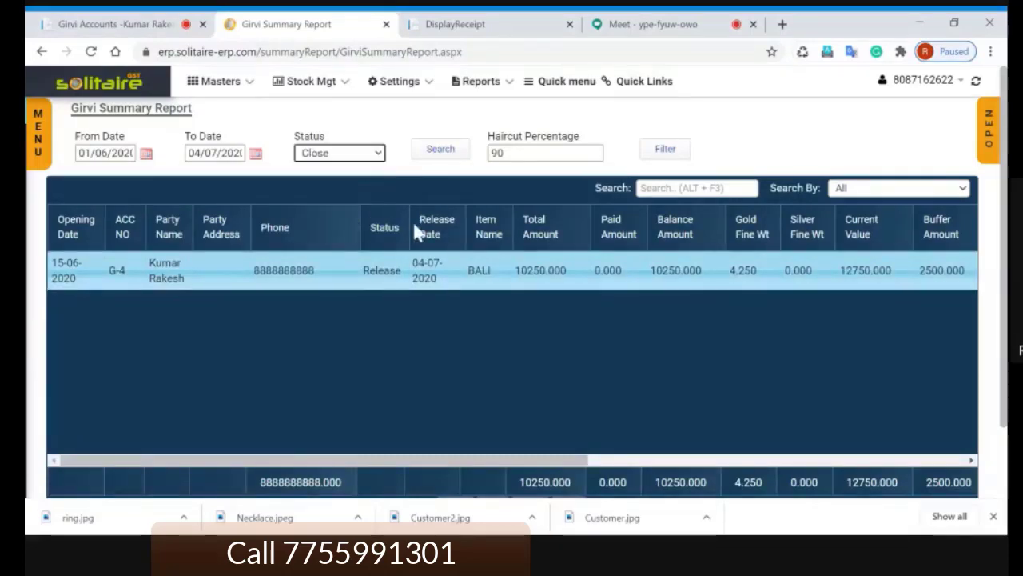
click(371, 154)
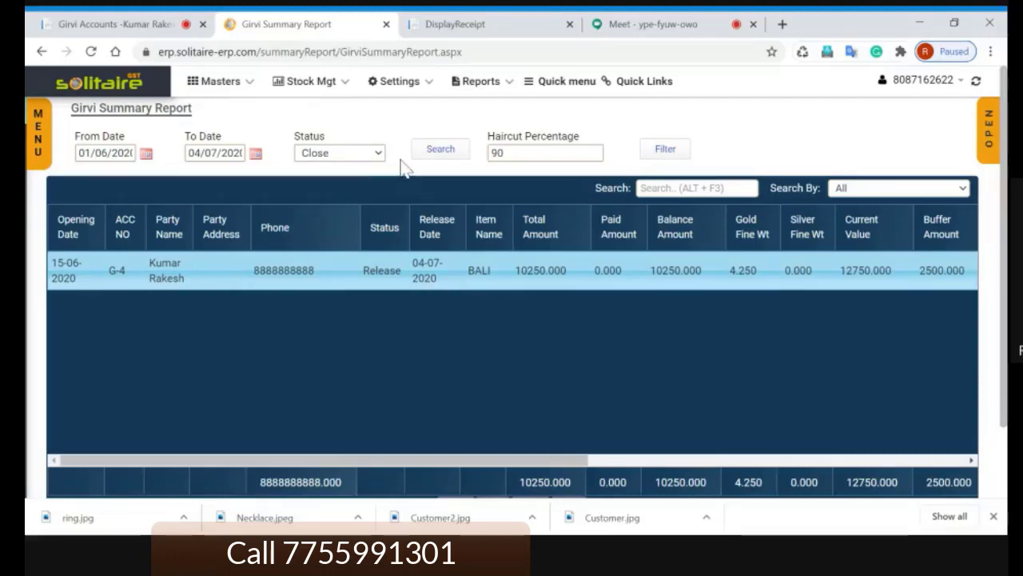
click(652, 25)
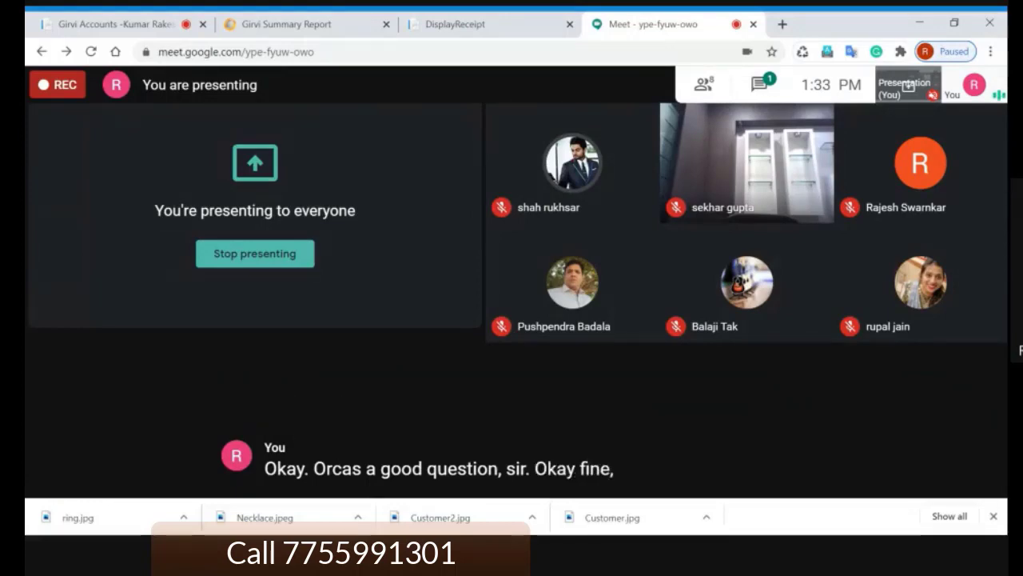
click(302, 24)
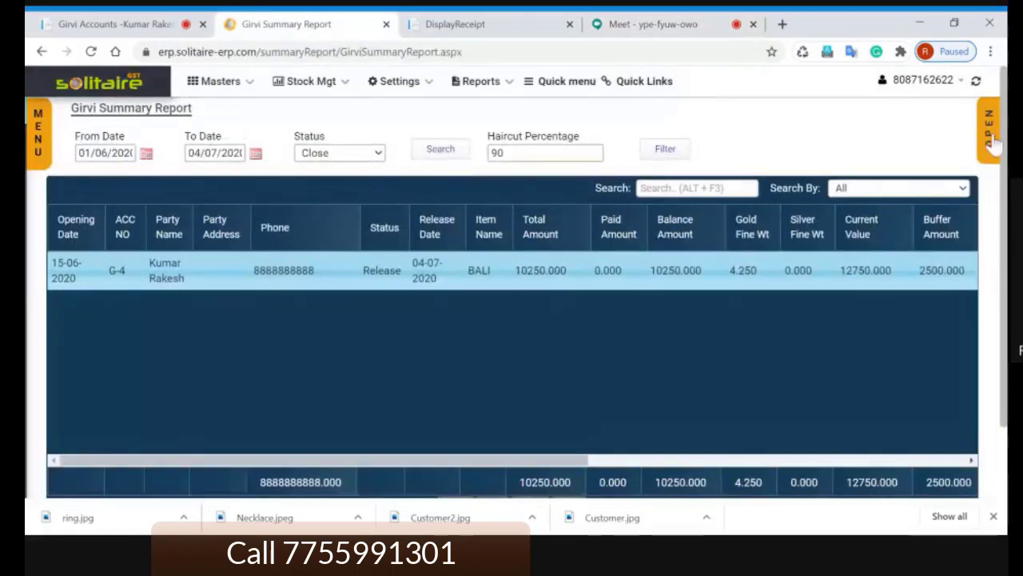
Step: Return to Girvi Accounts and search for the customer by name
click(113, 26)
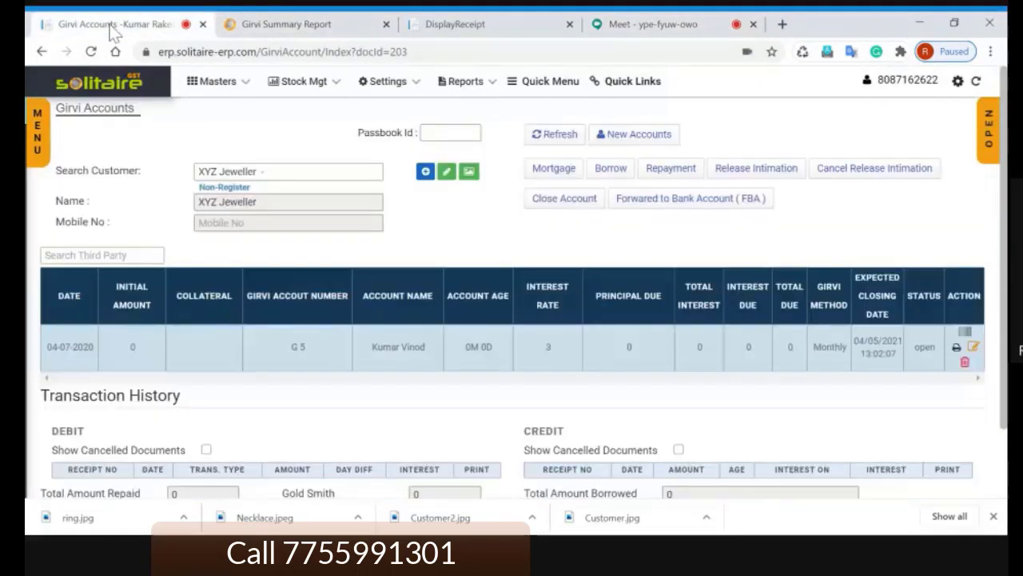
scroll(484, 236, down, 3)
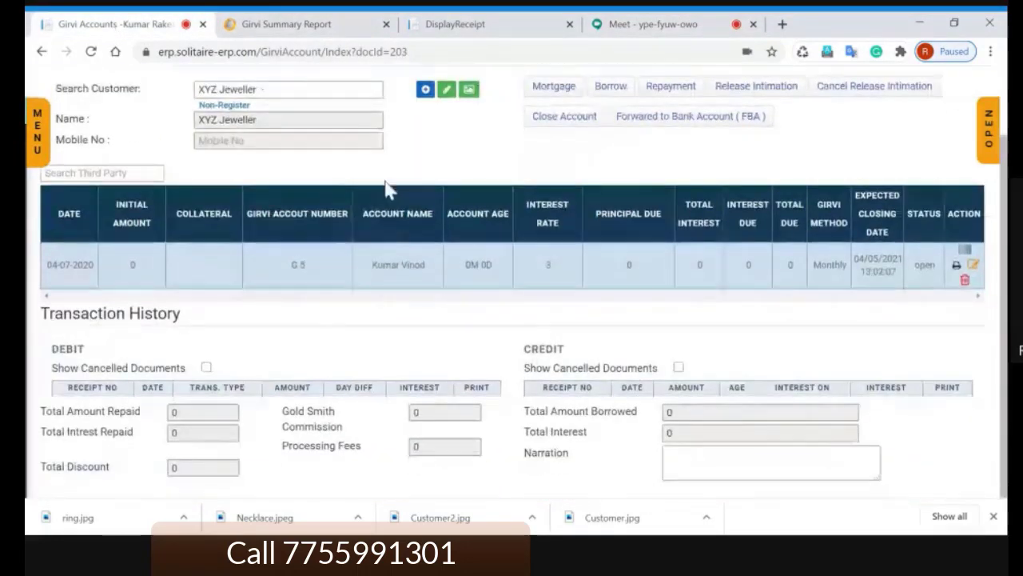
scroll(438, 217, up, 2)
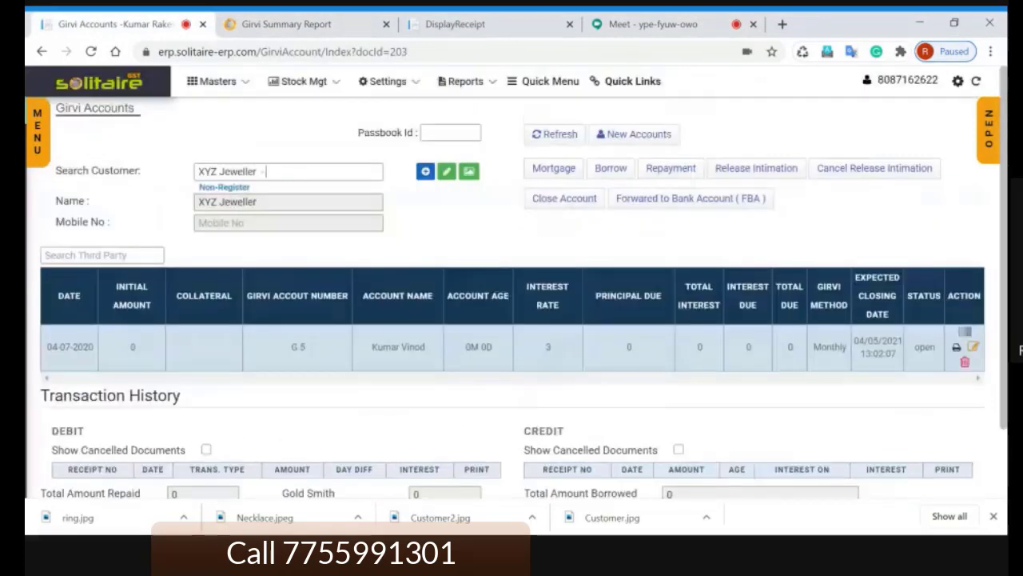
drag(276, 171, 122, 160)
text(Ra)
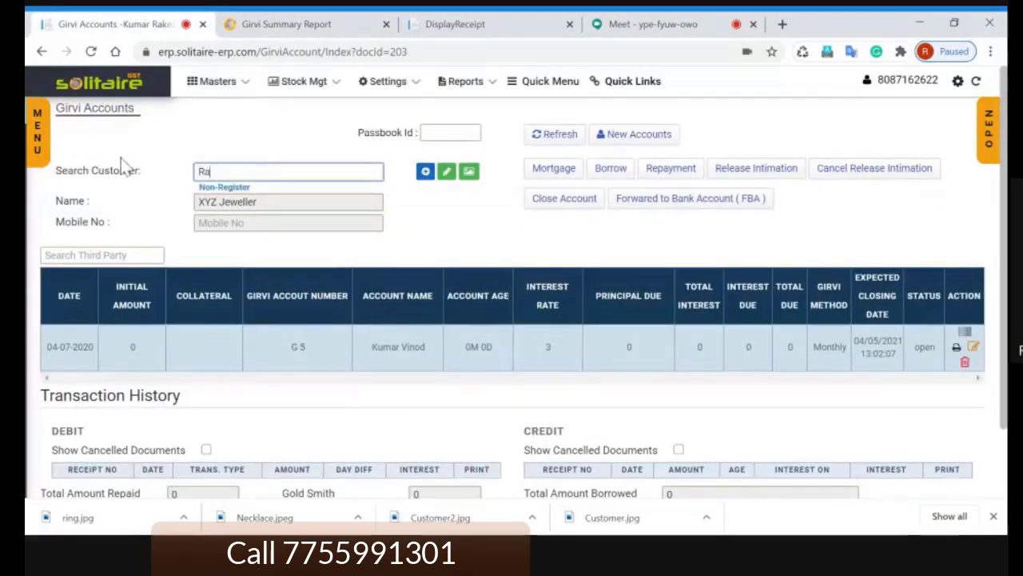
text(kesh)
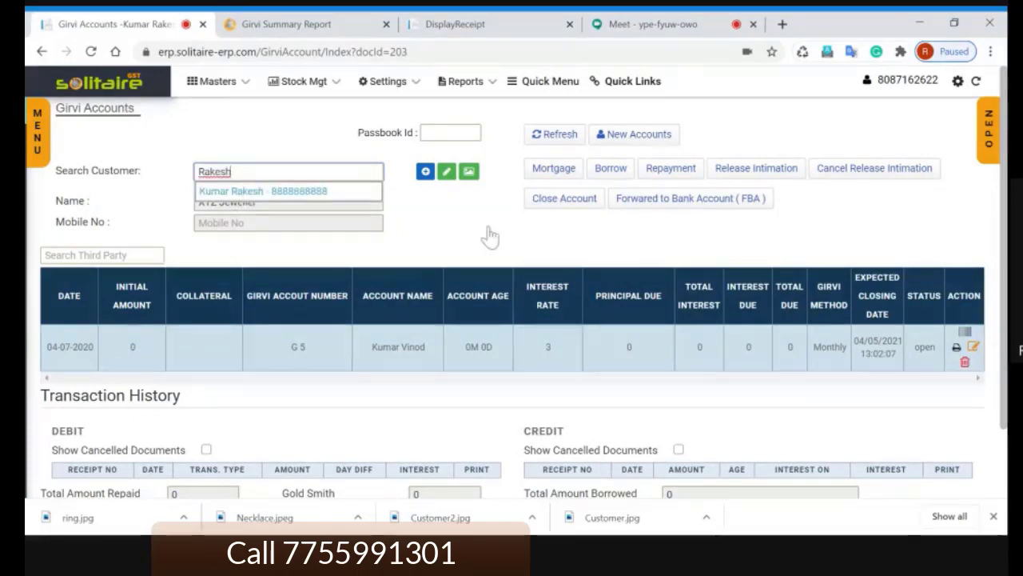
scroll(488, 232, down, 2)
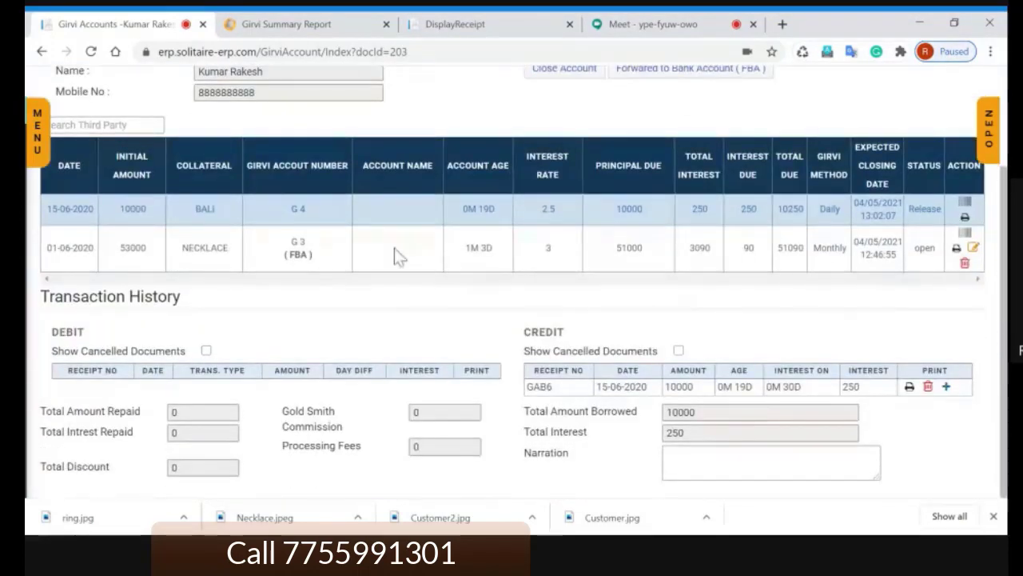
Step: View the G 3 necklace and G 4 BALI transaction histories, ending on G 3
click(407, 246)
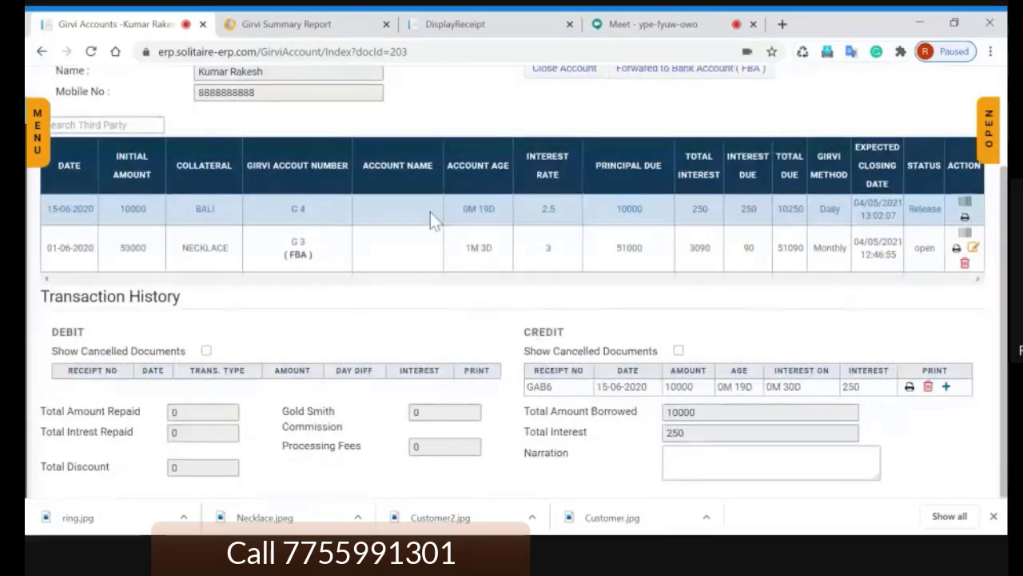
click(430, 215)
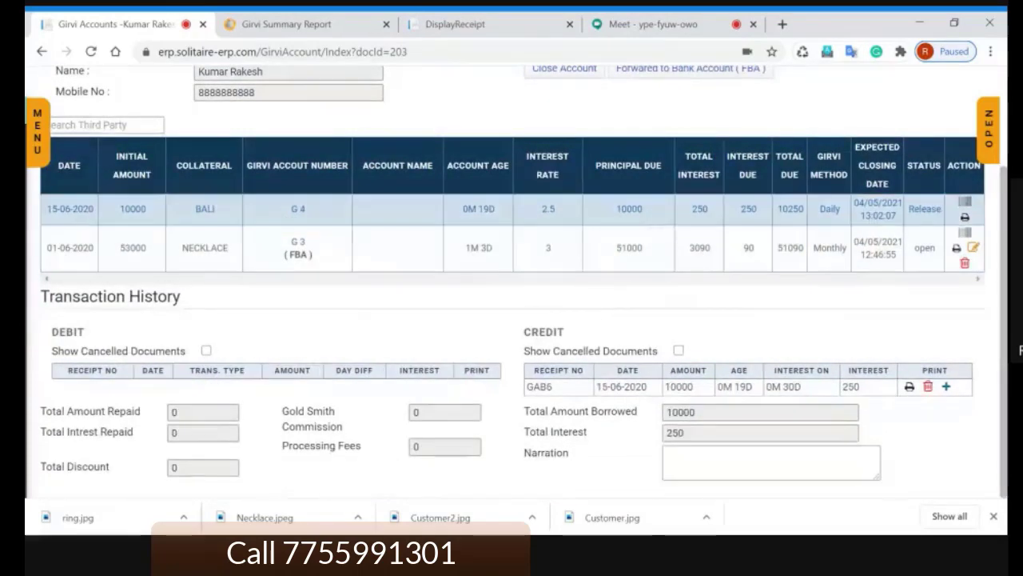
click(691, 262)
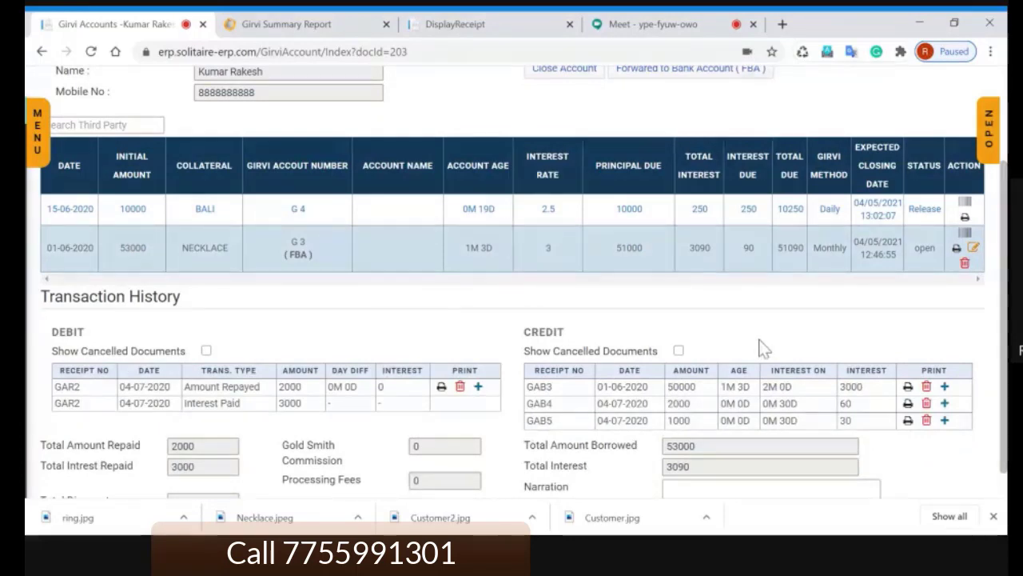
scroll(760, 348, down, 1)
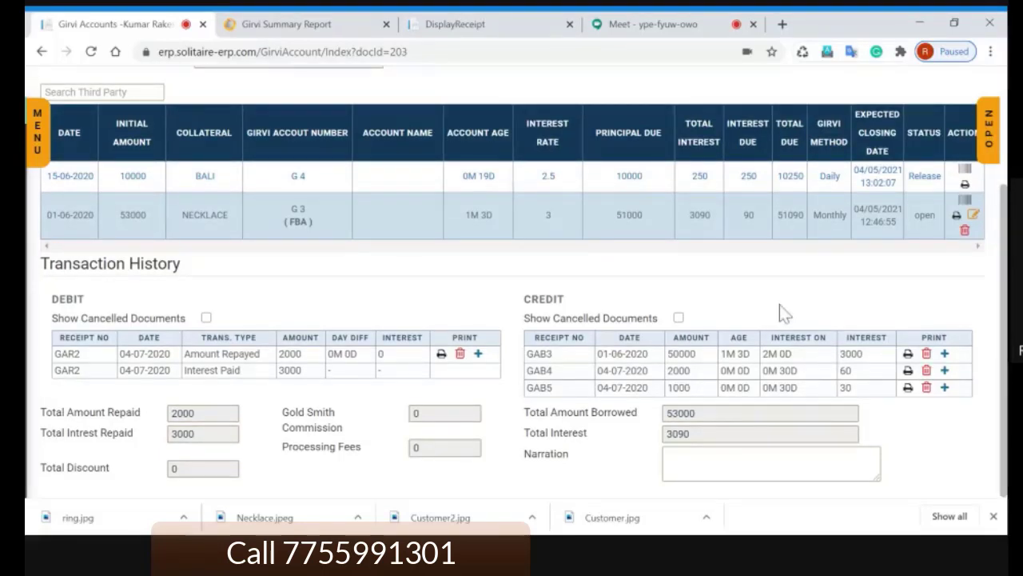
scroll(780, 305, up, 1)
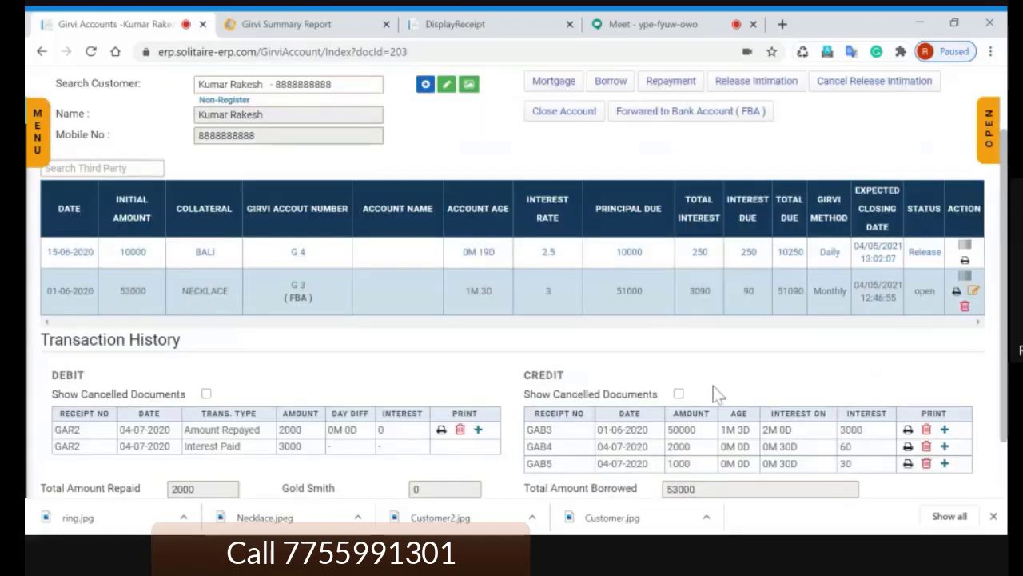
Step: Open the Profit and Loss Report from the Year End Reports group in the side menu
click(994, 142)
click(993, 142)
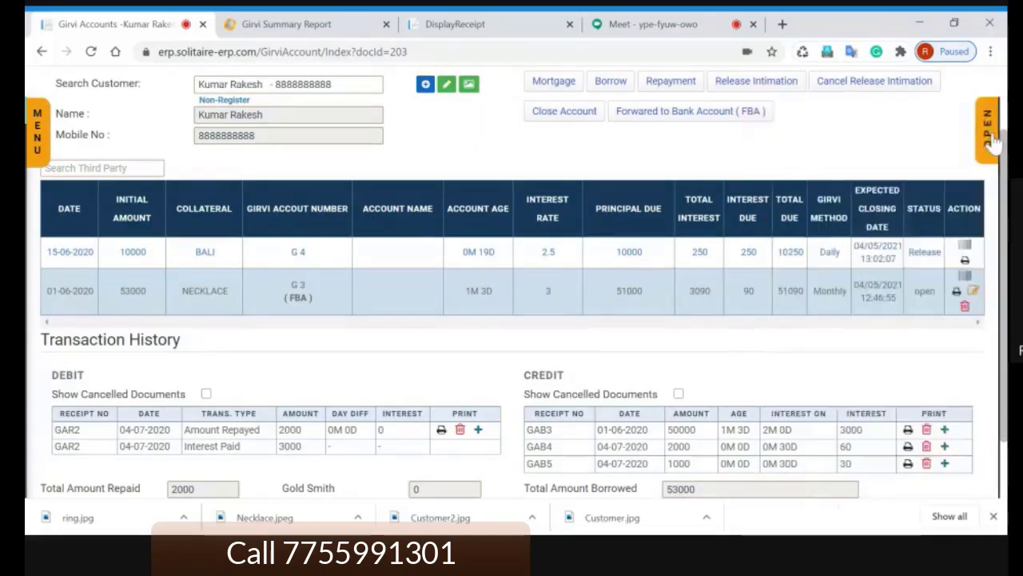
click(994, 142)
scroll(886, 327, down, 4)
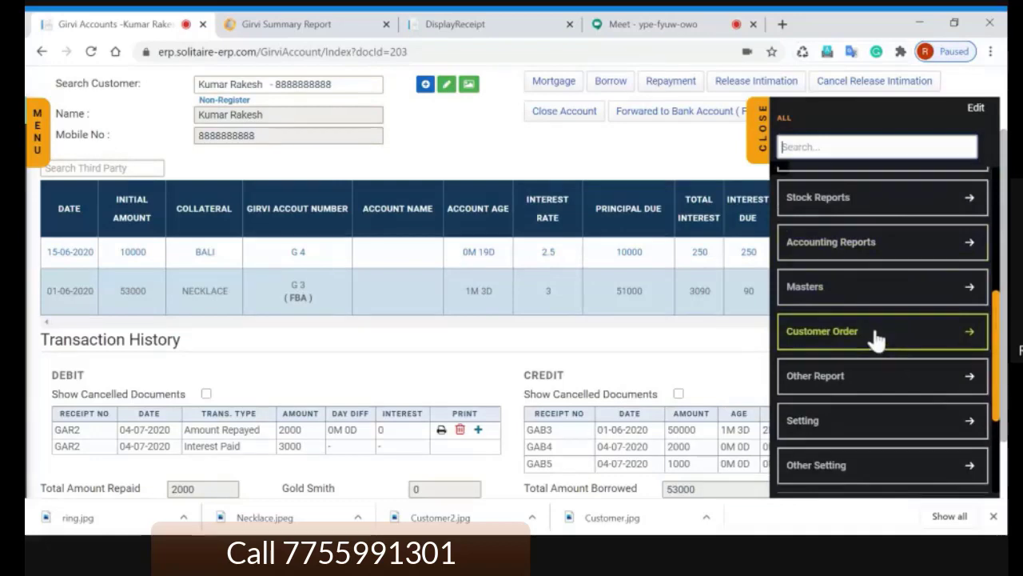
scroll(878, 342, down, 3)
click(857, 359)
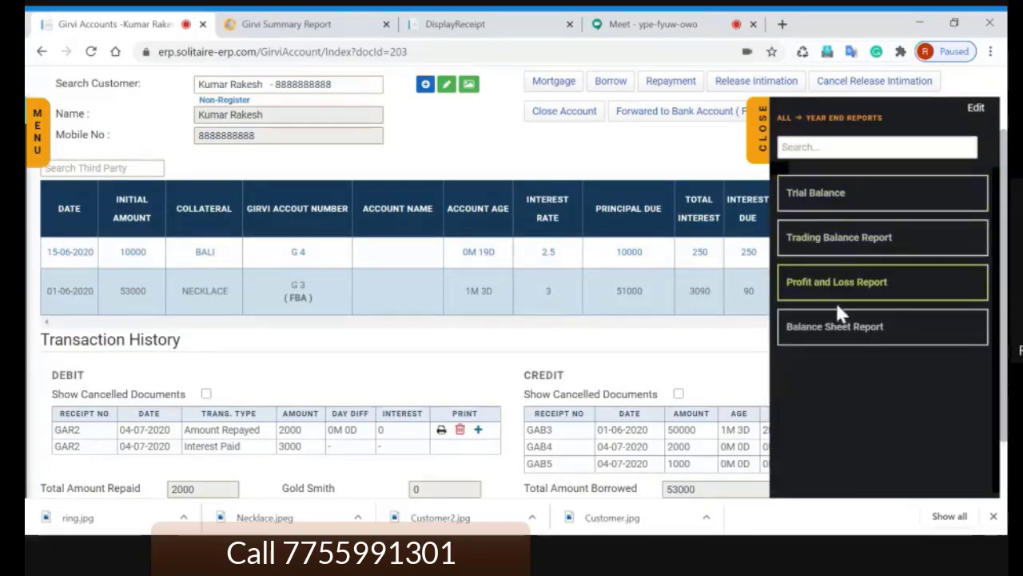
click(832, 284)
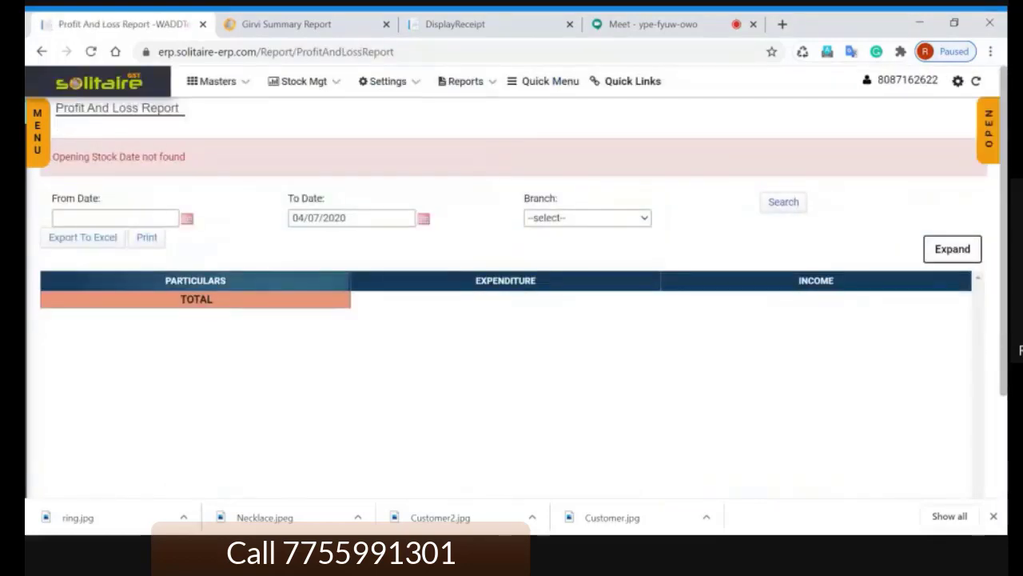
Step: Set the report's From Date to 01/07/2020, then return to the Girvi Summary Report
click(147, 216)
text(01/07/2020)
key(Tab)
click(287, 25)
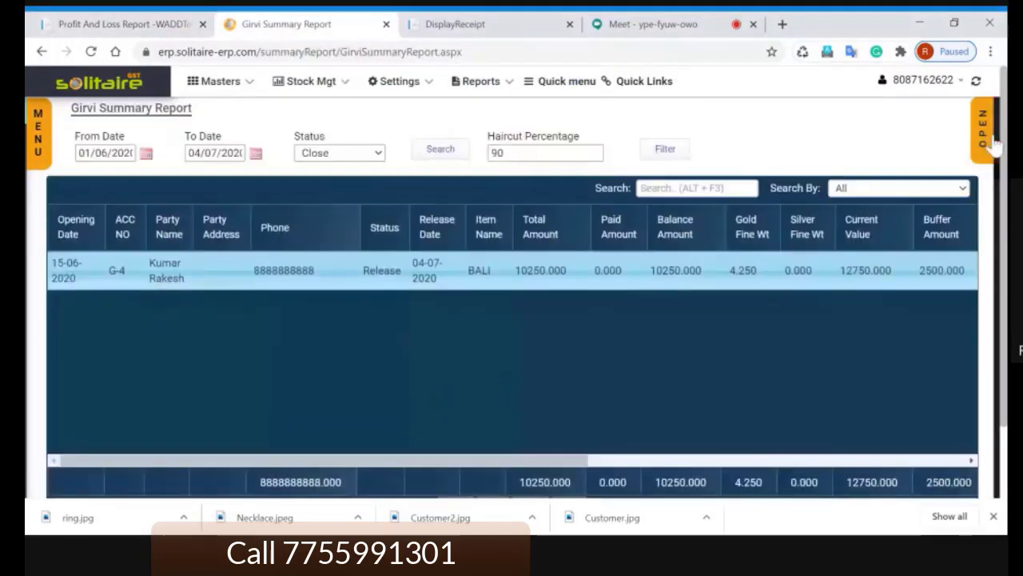
click(988, 130)
scroll(912, 240, down, 2)
Step: Browse the Girvi/Money Lending/Gold Loan report list without opening any, then switch to the Meet call
click(838, 302)
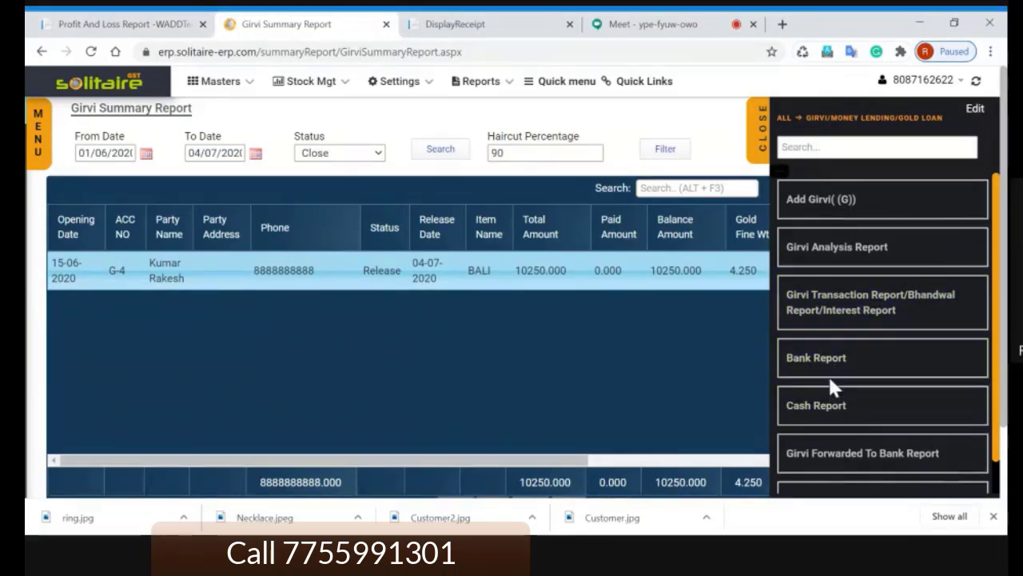
scroll(835, 384, down, 1)
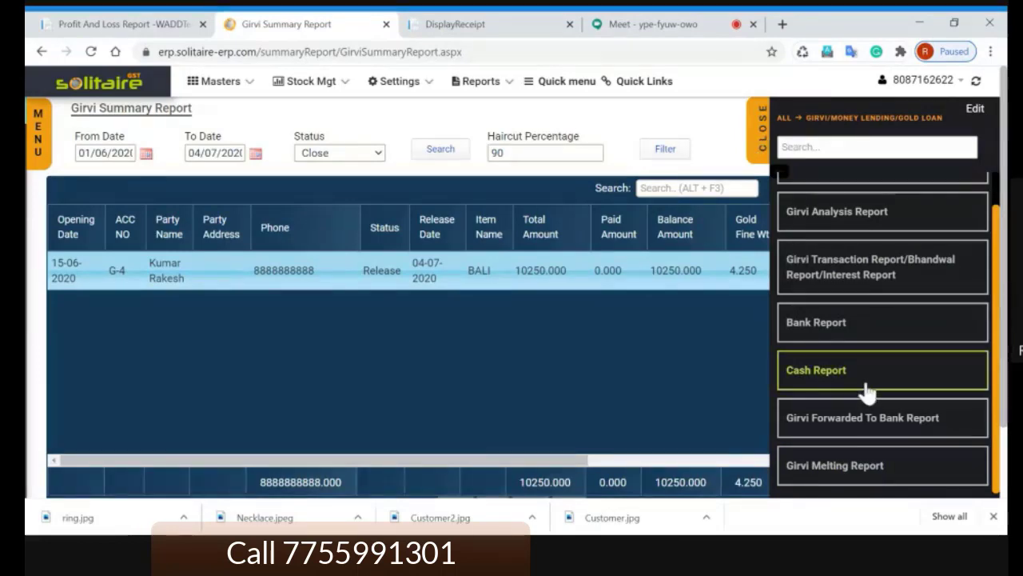
scroll(863, 367, up, 1)
click(764, 153)
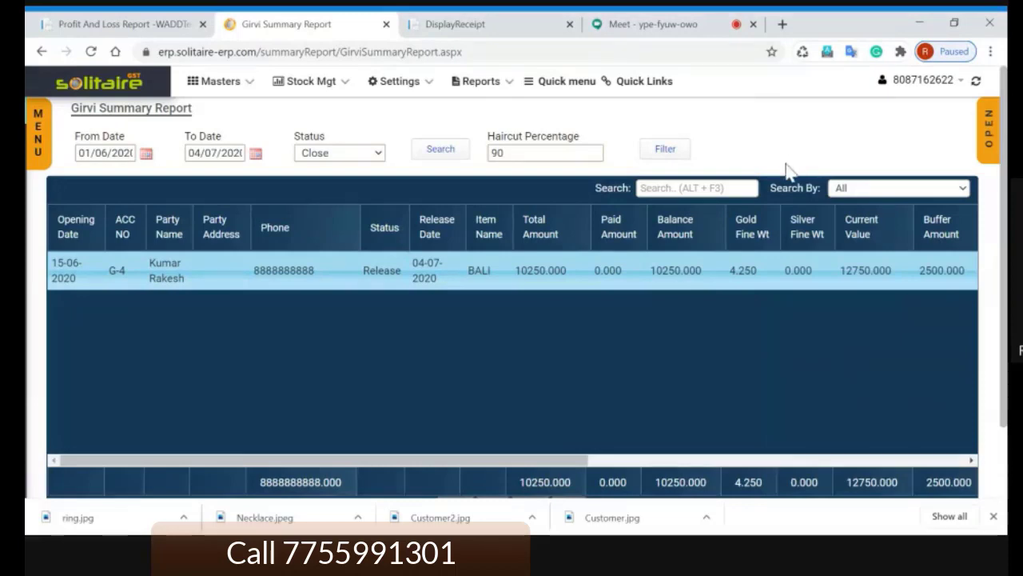
click(651, 25)
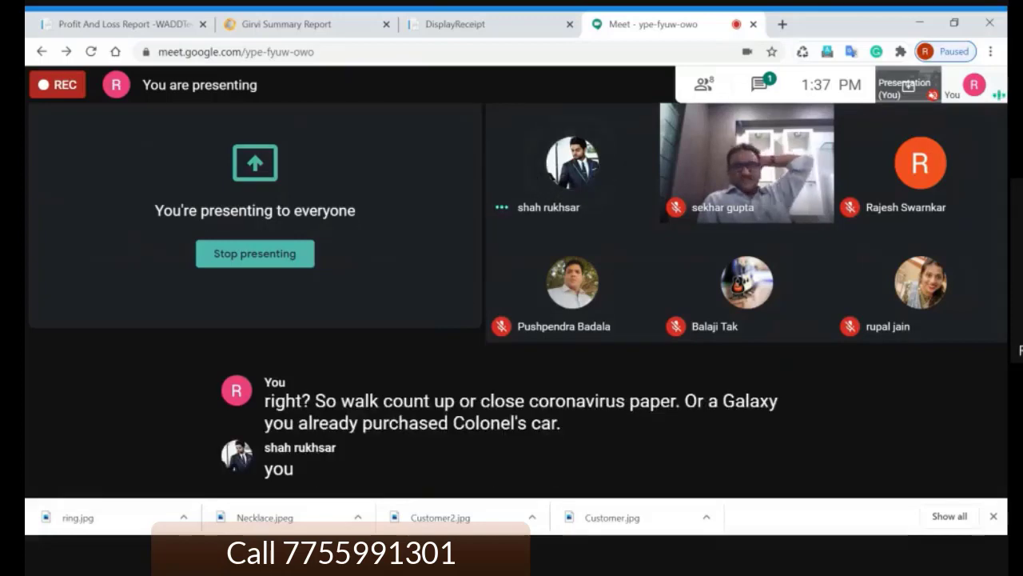
Step: Return to the Girvi Summary Report showing released G-4 BALI, then view the girvi receipt page
click(290, 25)
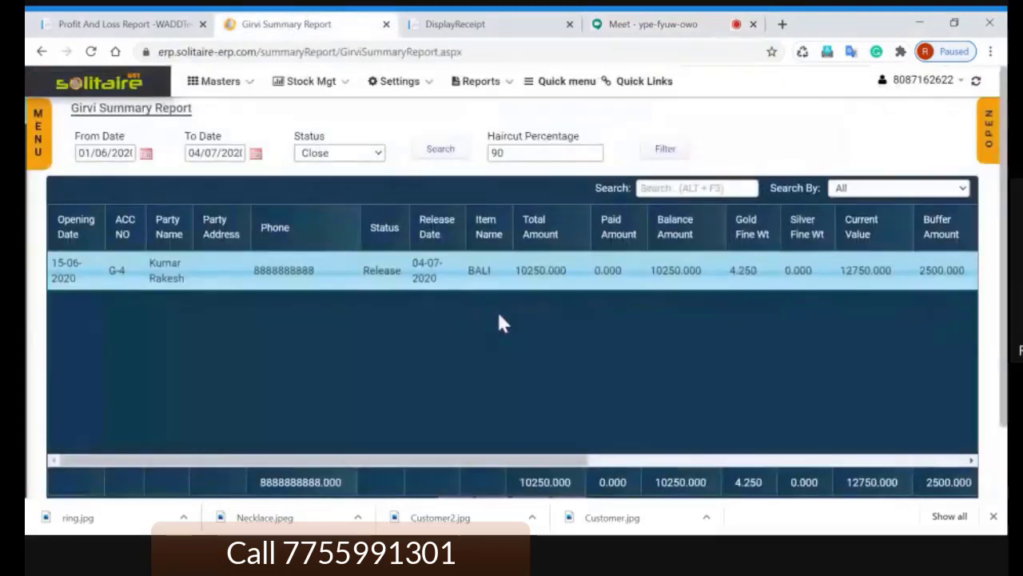
click(989, 126)
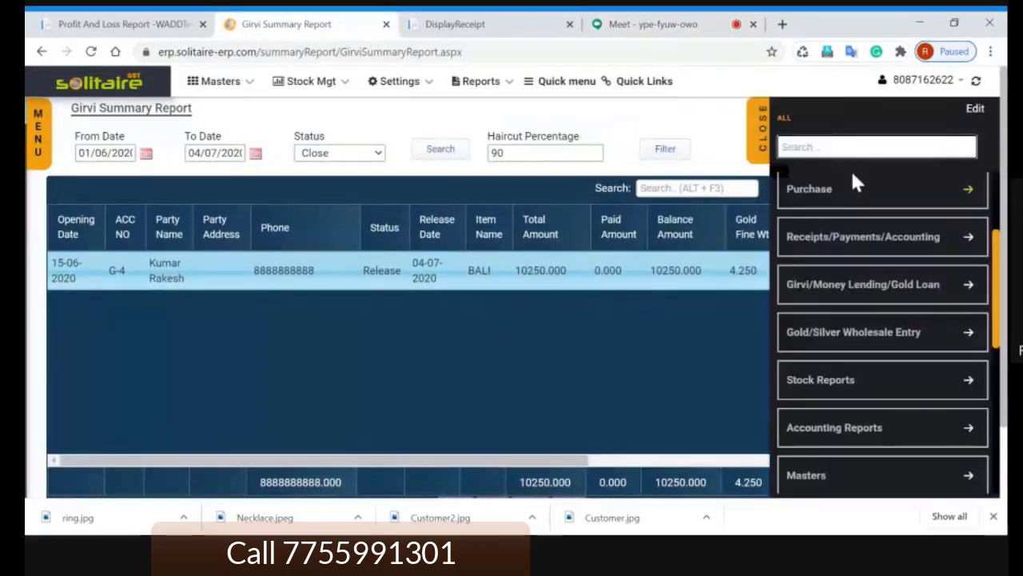
scroll(837, 174, up, 3)
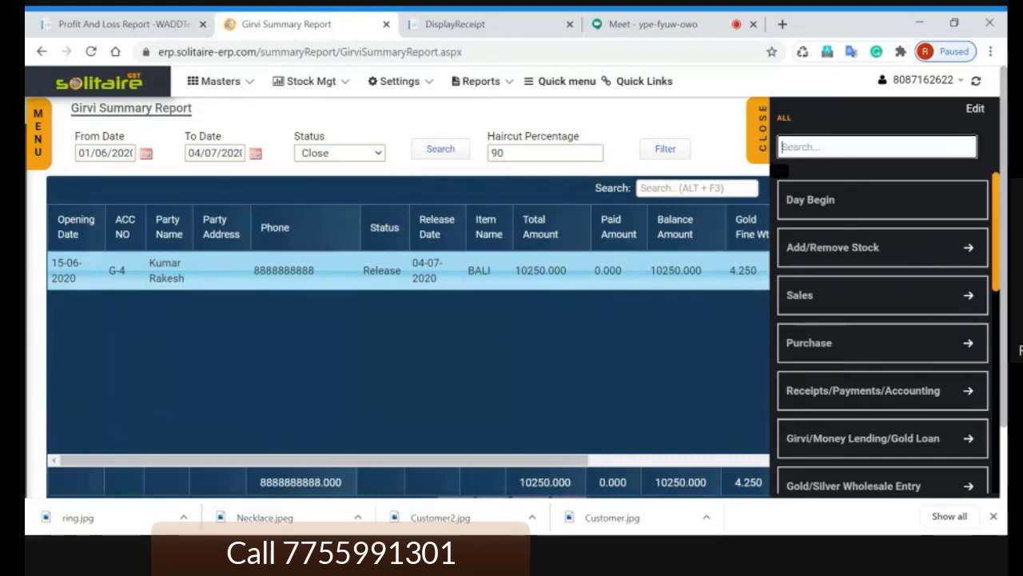
click(760, 141)
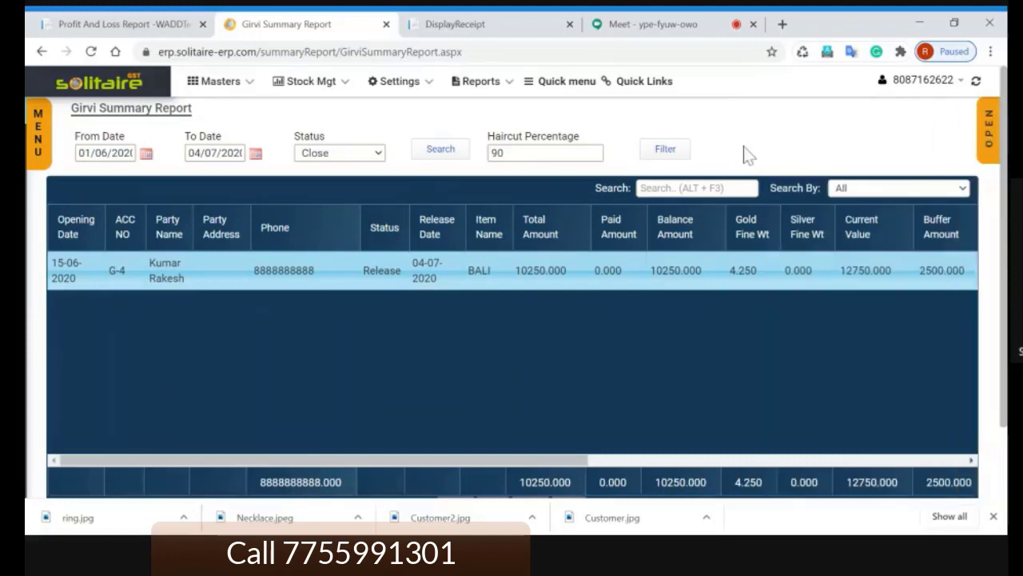
click(470, 21)
Step: Compare the 01/04/2020–03/07/2020 Profit and Loss Report with the Girvi Summary Report's released G-4 BALI
click(290, 25)
click(128, 24)
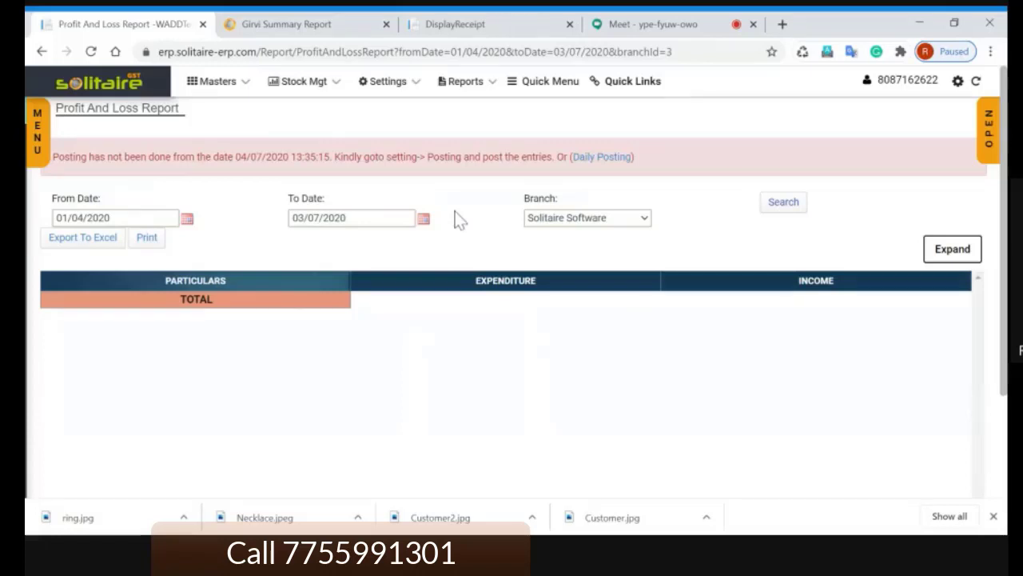
click(313, 27)
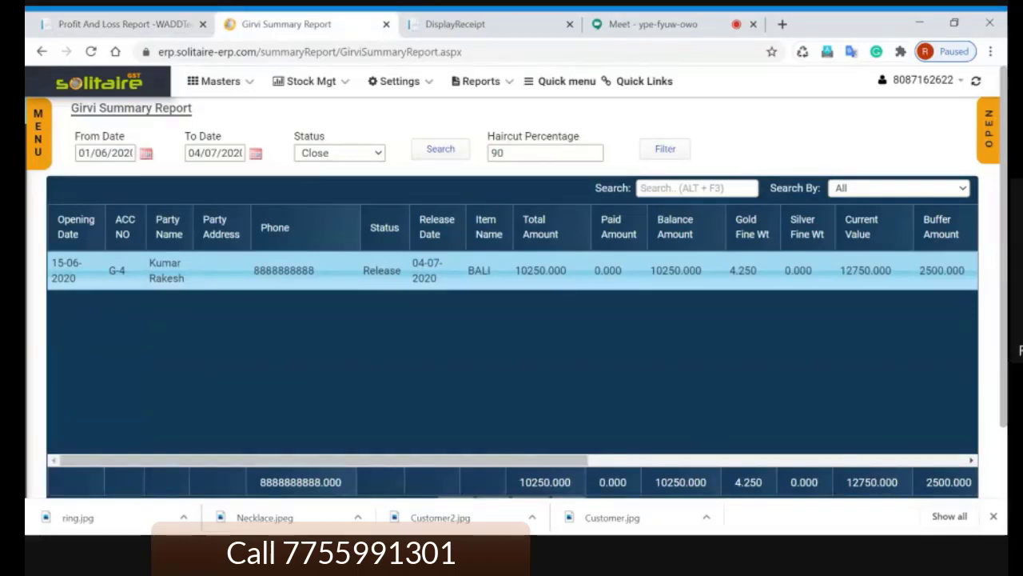
Step: Show the Meet call with participants, briefly revisit the Girvi Summary Report, then return to Meet
click(657, 27)
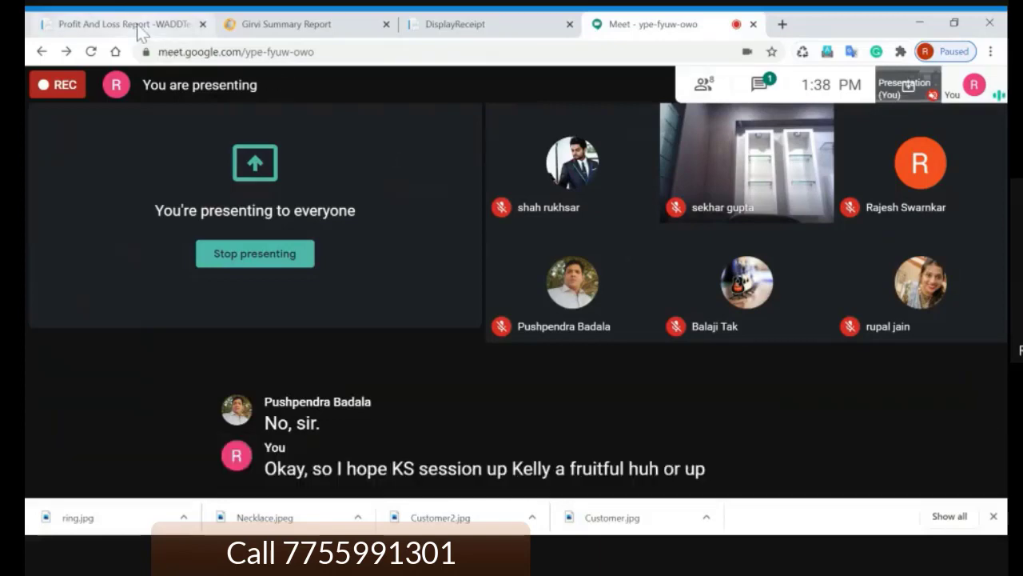
click(295, 27)
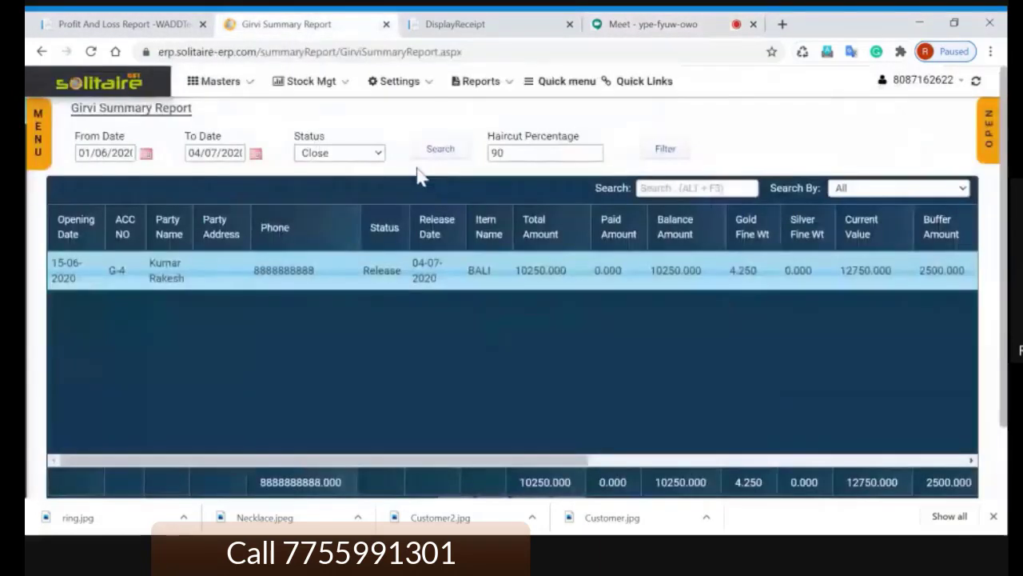
click(652, 24)
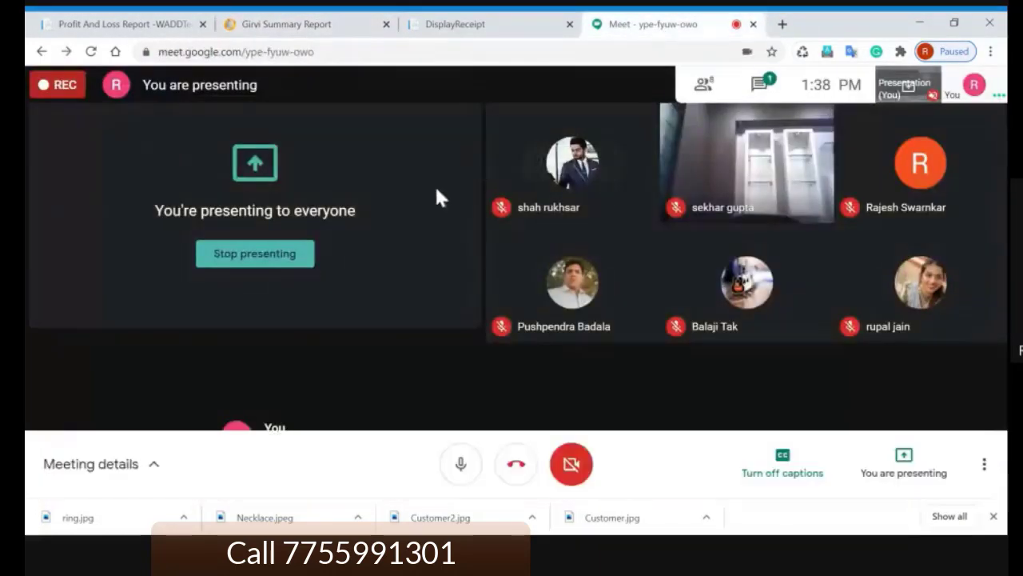